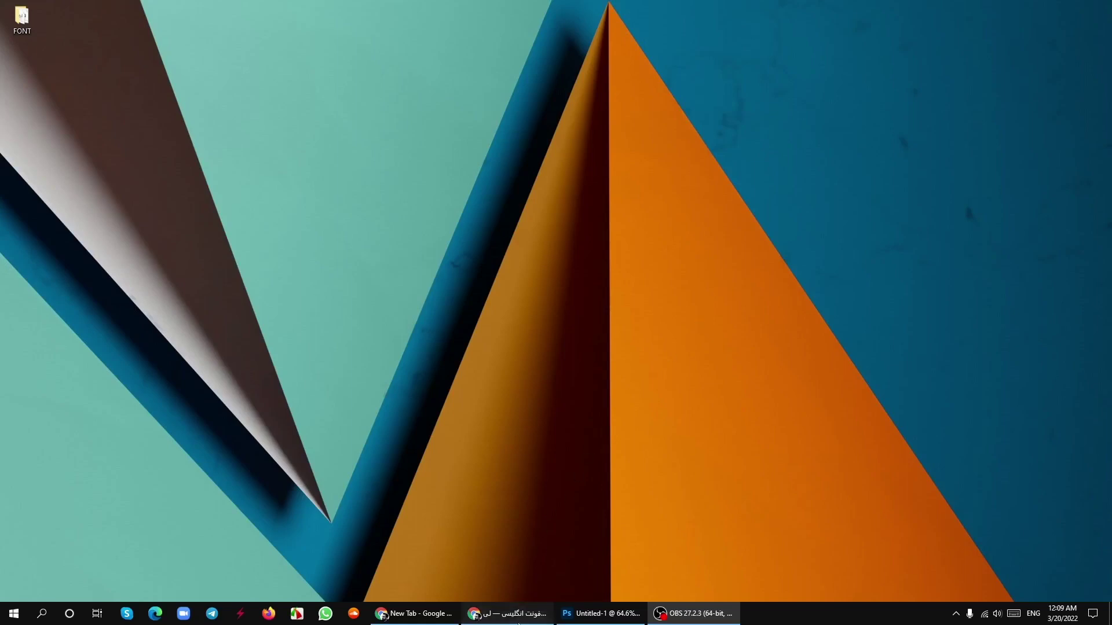
- Bring Chrome forward on the Pinterest 'architectural typography design' search results
{"action": "left_click", "coordinate": [519, 619]}
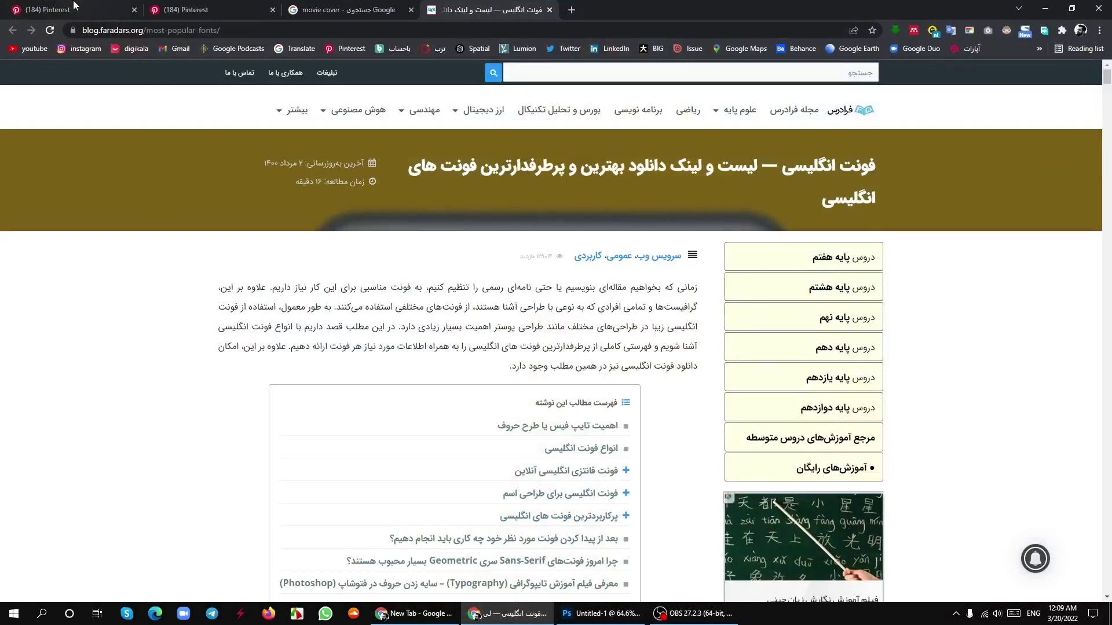
{"action": "key", "text": "ctrl+Tab"}
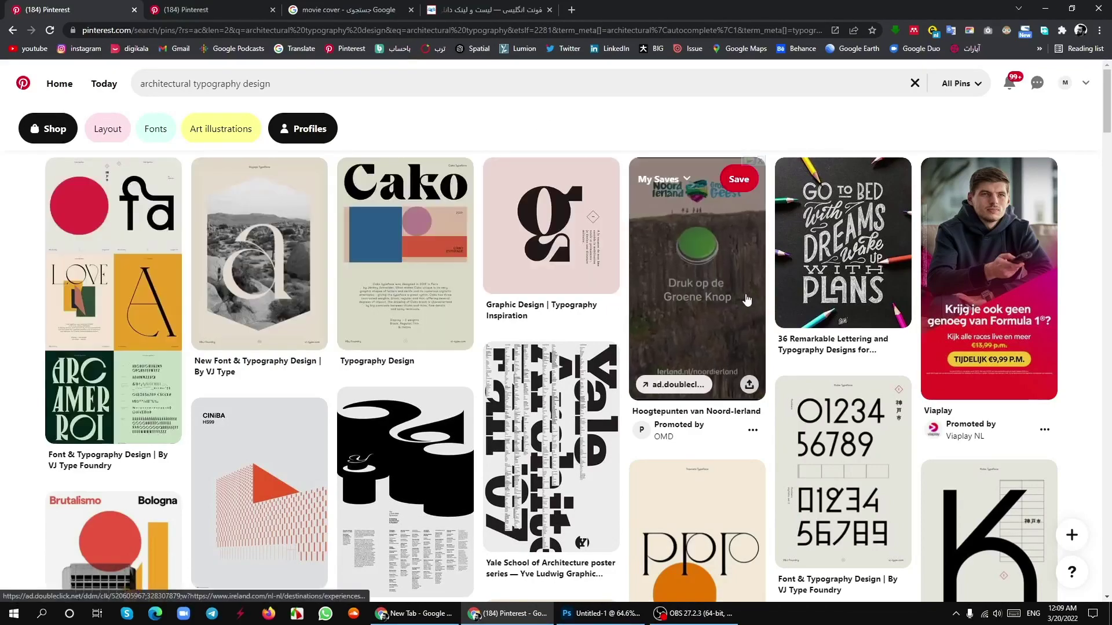
- Open the Trattoria Italian-typography pin in a new tab and scroll to its similar pins
{"action": "scroll", "coordinate": [582, 348], "scroll_direction": "down", "scroll_amount": 3}
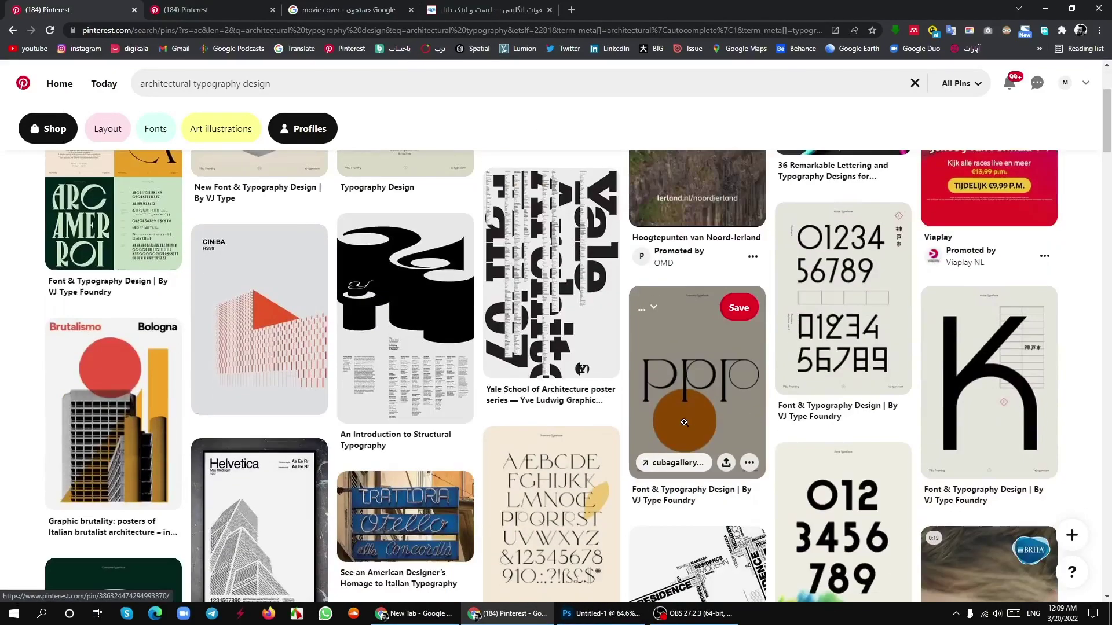
{"action": "scroll", "coordinate": [867, 475], "scroll_direction": "down", "scroll_amount": 2}
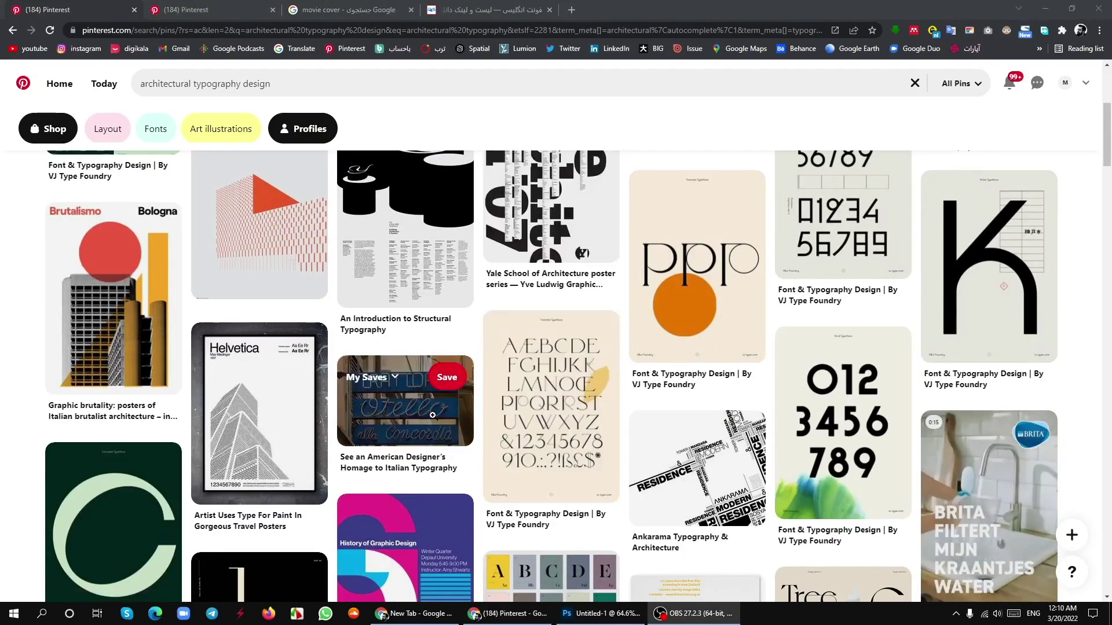
{"action": "right_click", "coordinate": [415, 414]}
{"action": "left_click", "coordinate": [470, 180]}
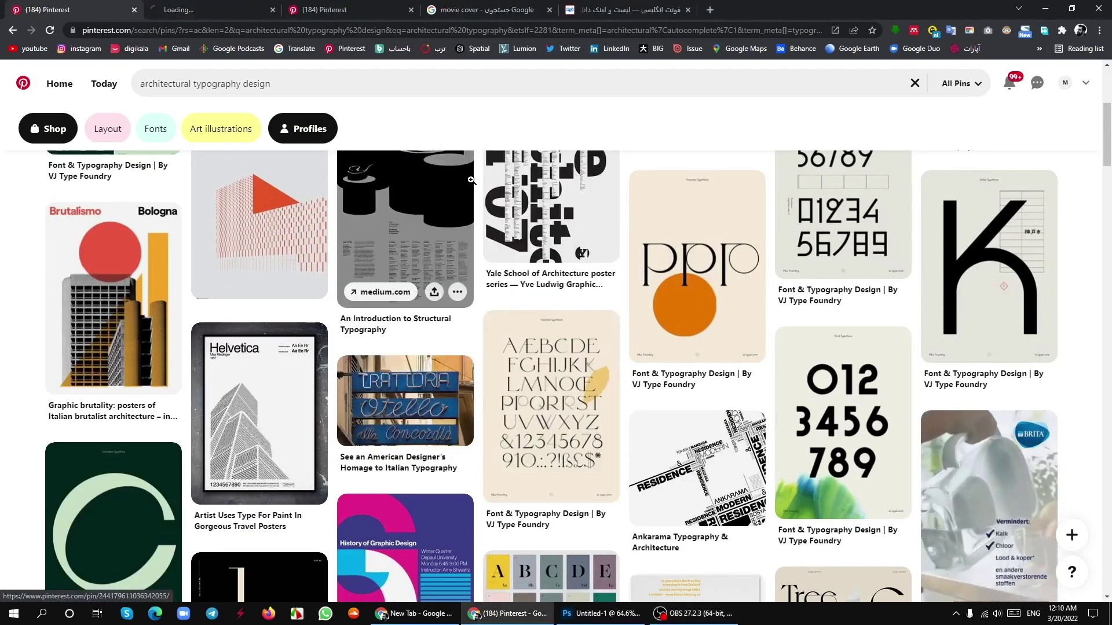
{"action": "key", "text": "ctrl+Tab"}
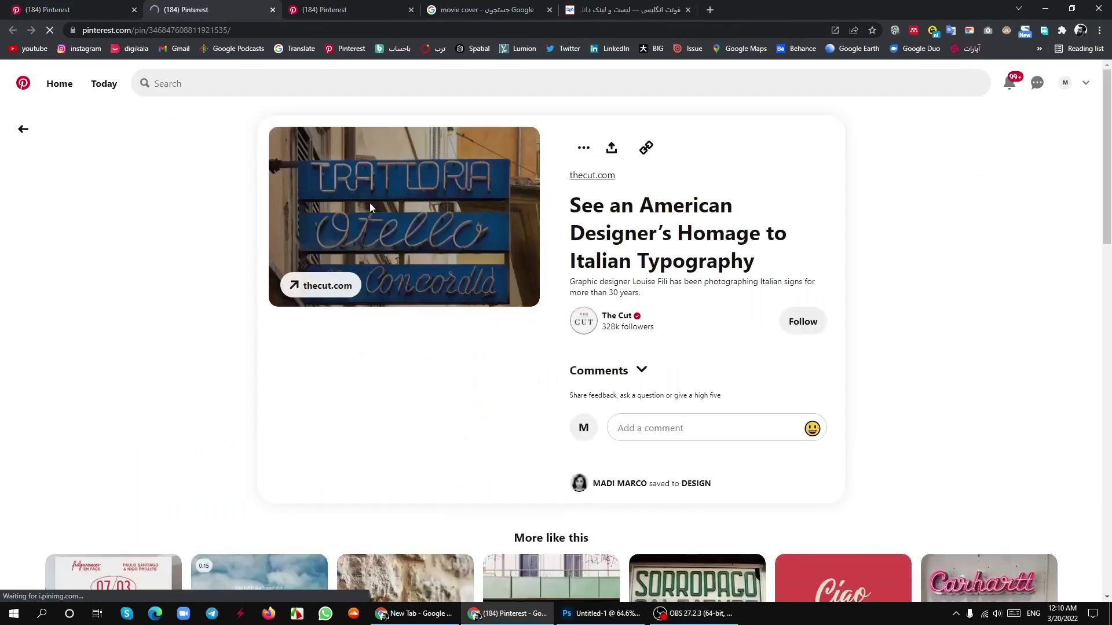
{"action": "scroll", "coordinate": [545, 247], "scroll_direction": "down", "scroll_amount": 4}
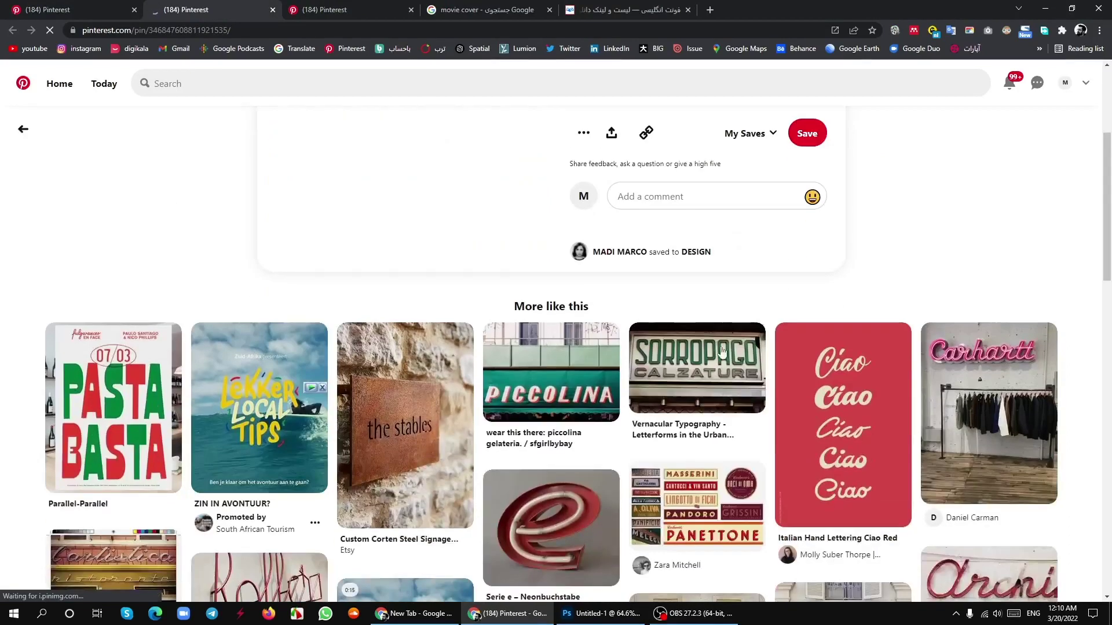
{"action": "scroll", "coordinate": [436, 327], "scroll_direction": "down", "scroll_amount": 2}
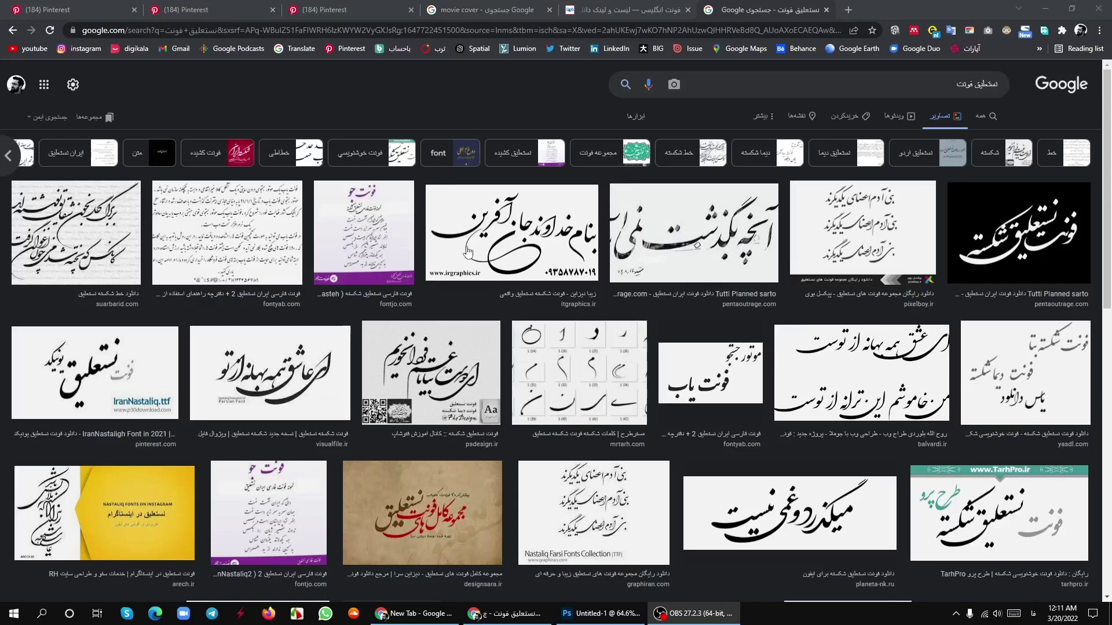
- Preview the pixelboy and psdesign Nastaliq font sample images
{"action": "left_click", "coordinate": [818, 240]}
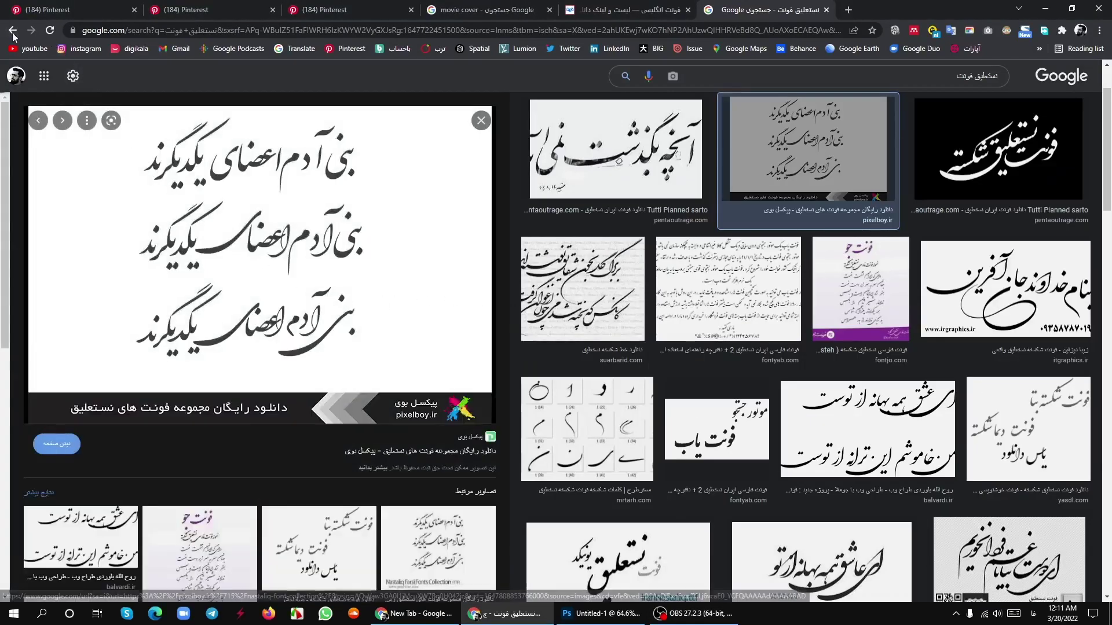
{"action": "key", "text": "Escape"}
{"action": "scroll", "coordinate": [551, 363], "scroll_direction": "down", "scroll_amount": 1}
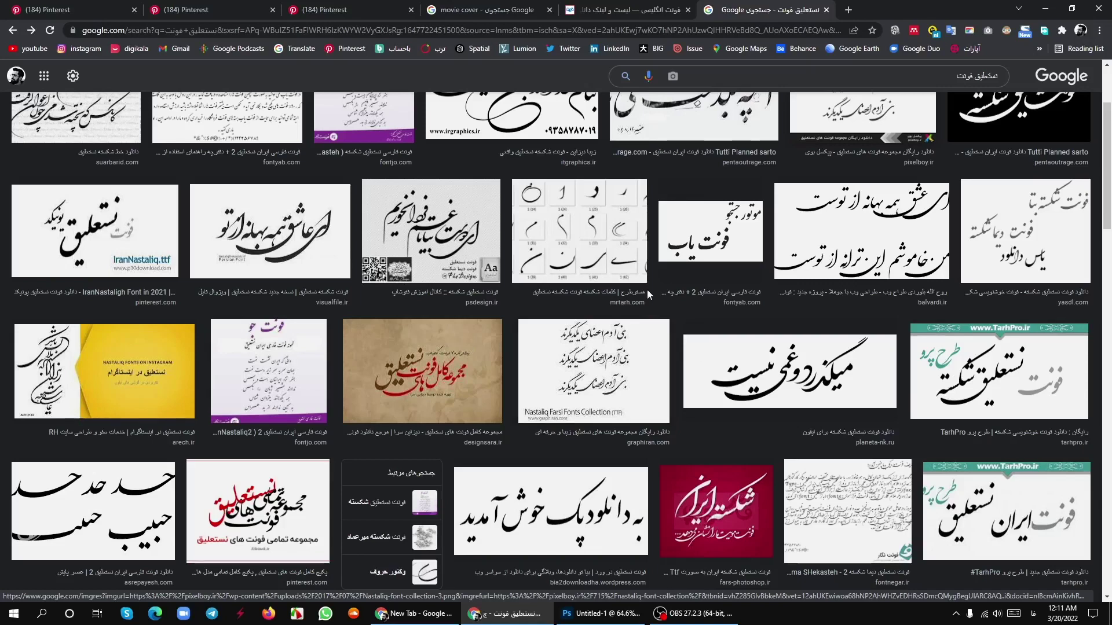
{"action": "left_click", "coordinate": [426, 249]}
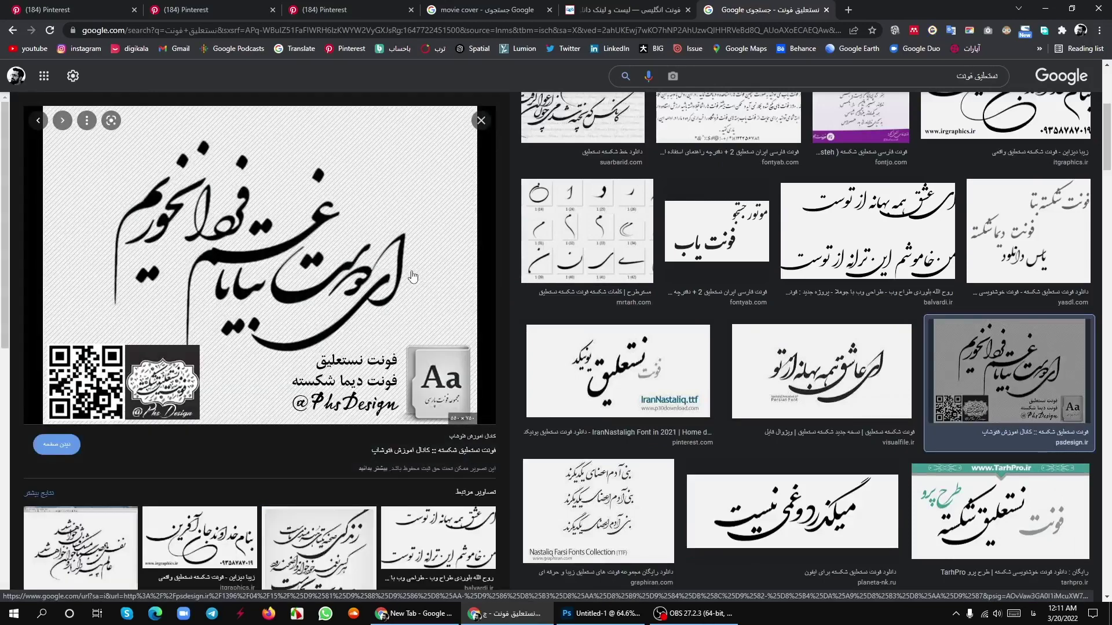
- Close the Nastaliq image search and scroll the second Pinterest tab's similar pins
{"action": "left_click", "coordinate": [826, 9]}
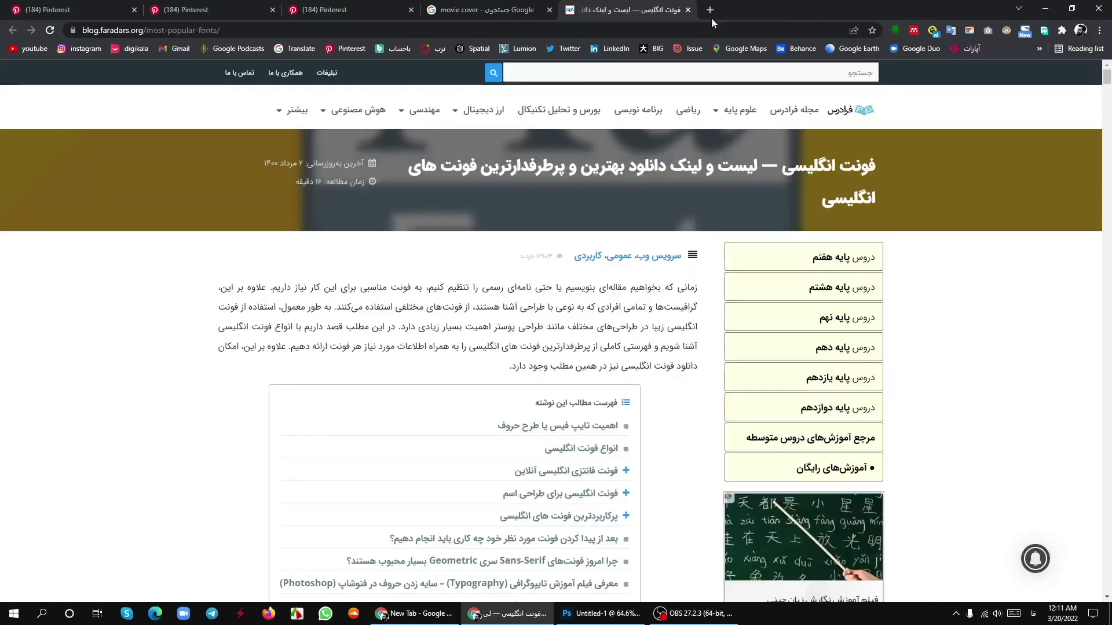
{"action": "left_click", "coordinate": [204, 16]}
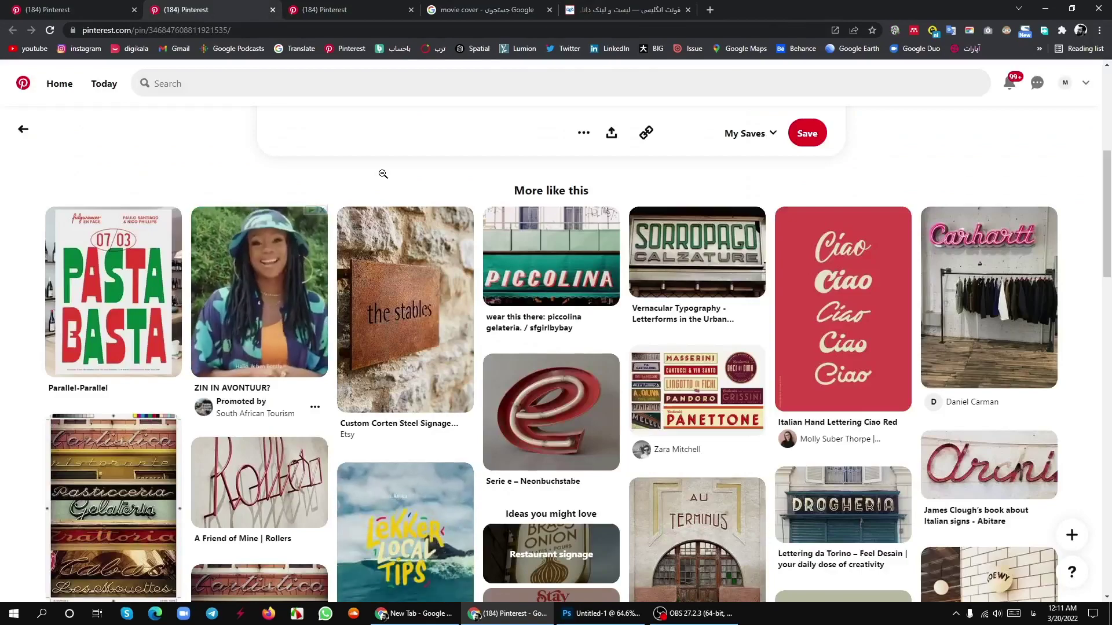
{"action": "scroll", "coordinate": [579, 283], "scroll_direction": "down", "scroll_amount": 1}
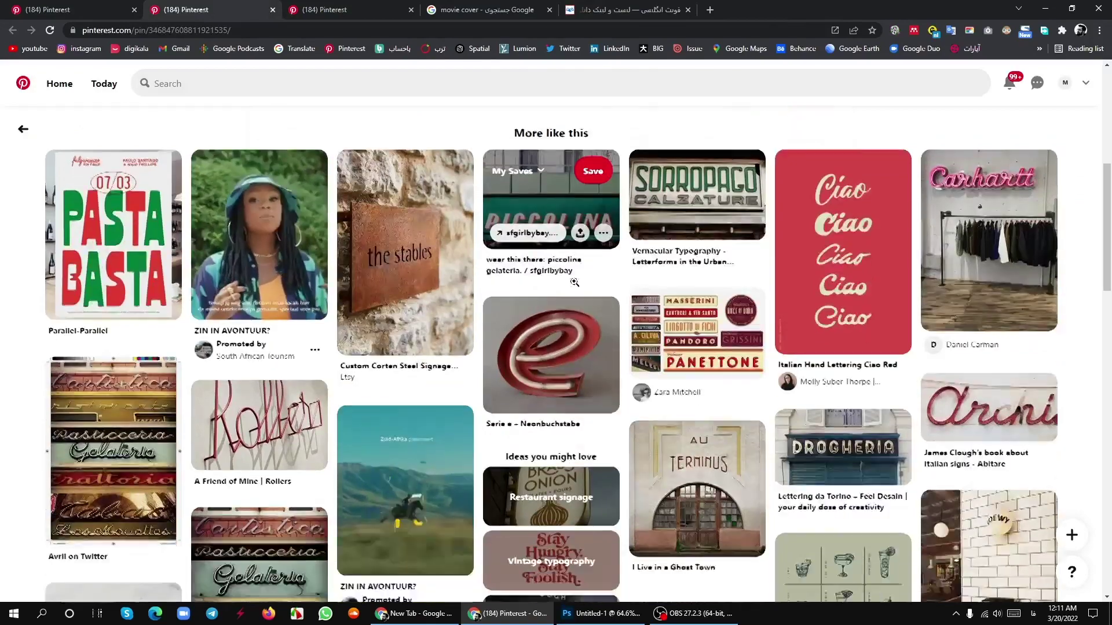
{"action": "scroll", "coordinate": [588, 296], "scroll_direction": "down", "scroll_amount": 2}
{"action": "scroll", "coordinate": [588, 296], "scroll_direction": "down", "scroll_amount": 2}
{"action": "scroll", "coordinate": [603, 359], "scroll_direction": "down", "scroll_amount": 3}
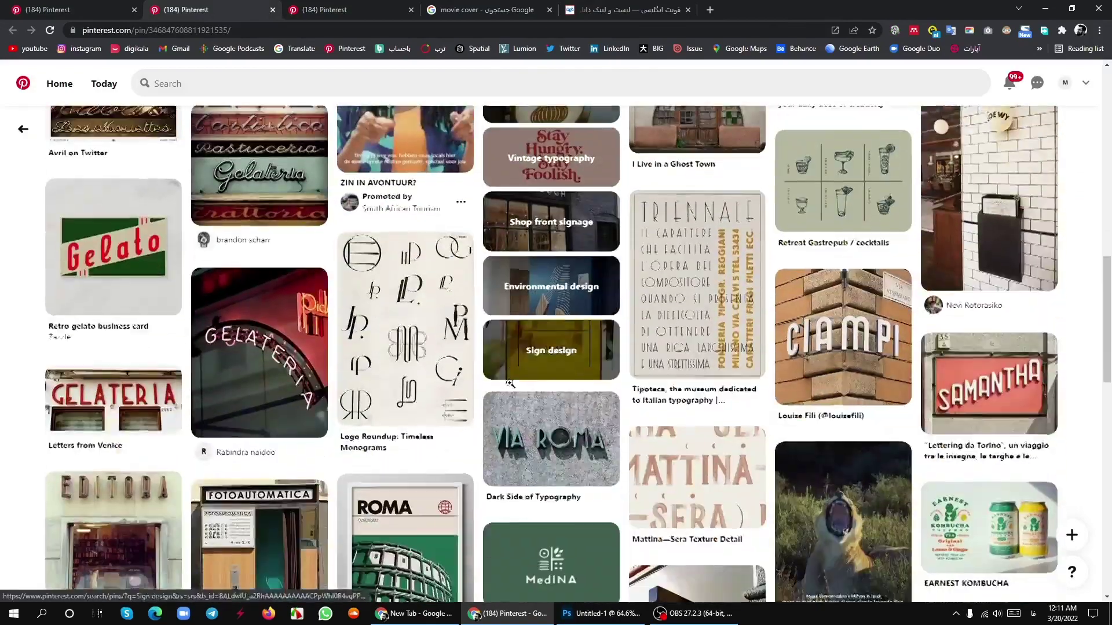
{"action": "scroll", "coordinate": [613, 419], "scroll_direction": "down", "scroll_amount": 1}
{"action": "scroll", "coordinate": [695, 405], "scroll_direction": "down", "scroll_amount": 1}
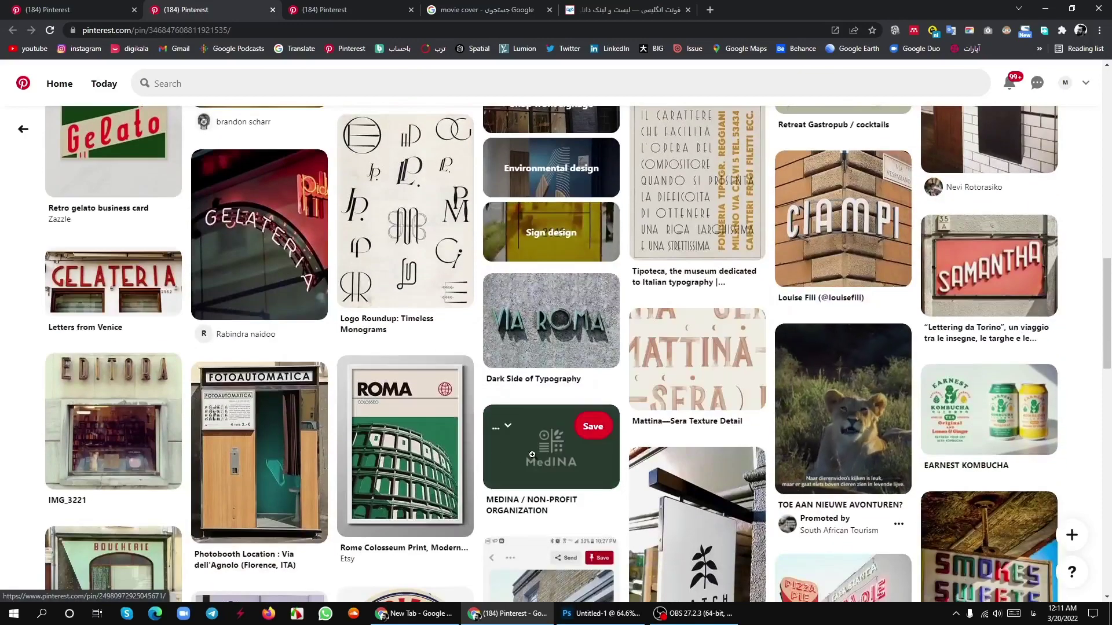
- View the ROMA Colosseum poster pin, then return to the architectural typography results
{"action": "left_click", "coordinate": [386, 416]}
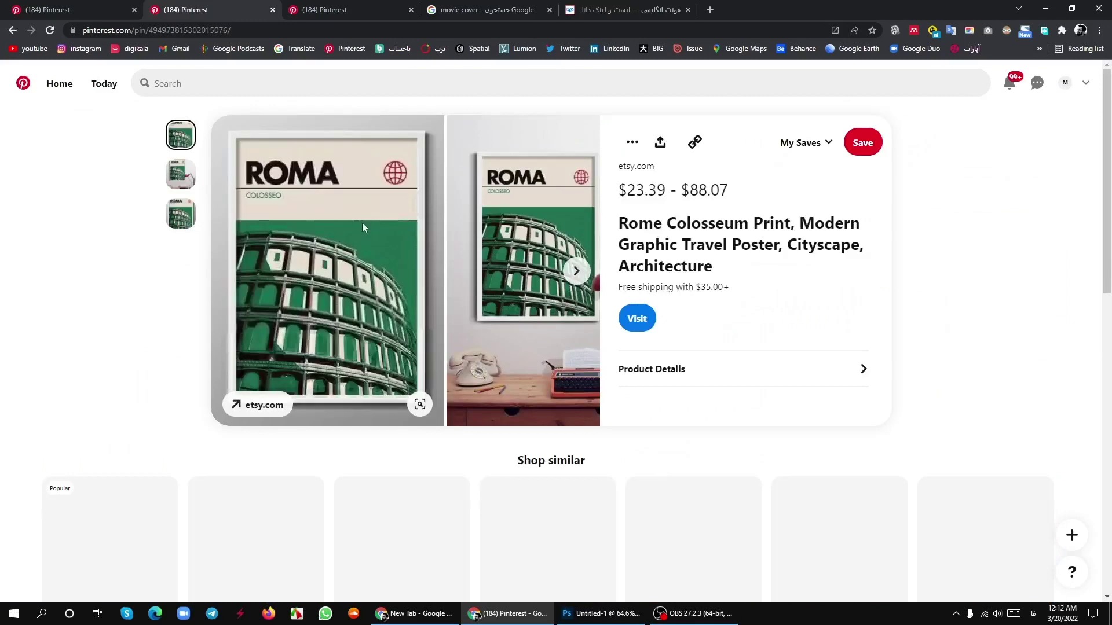
{"action": "scroll", "coordinate": [565, 346], "scroll_direction": "down", "scroll_amount": 1}
{"action": "scroll", "coordinate": [565, 346], "scroll_direction": "down", "scroll_amount": 3}
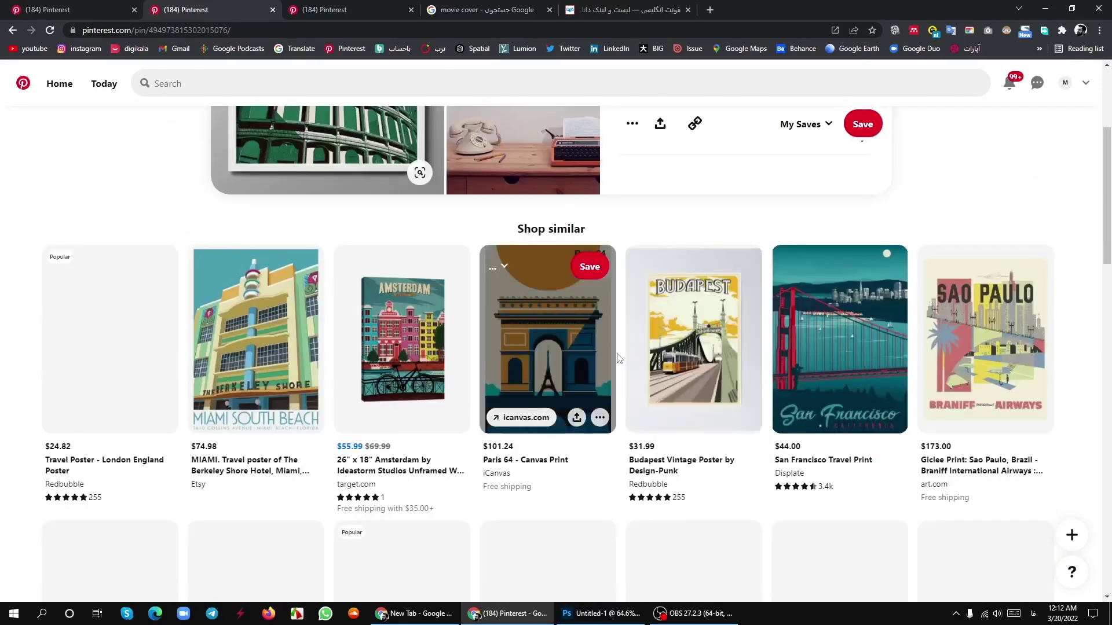
{"action": "scroll", "coordinate": [564, 347], "scroll_direction": "up", "scroll_amount": 4}
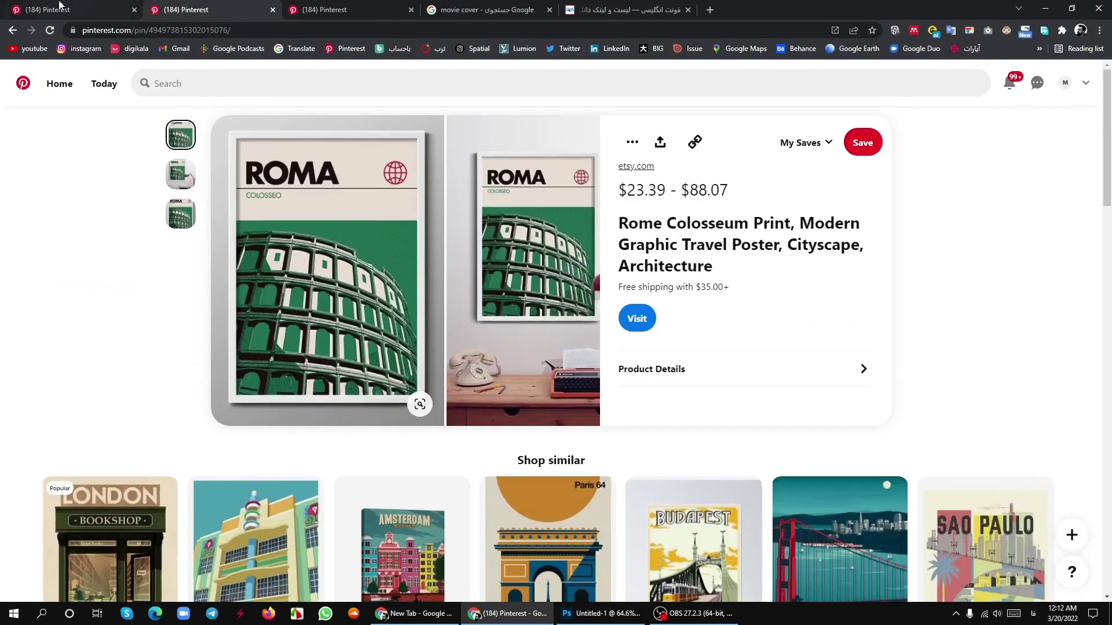
{"action": "left_click", "coordinate": [79, 7]}
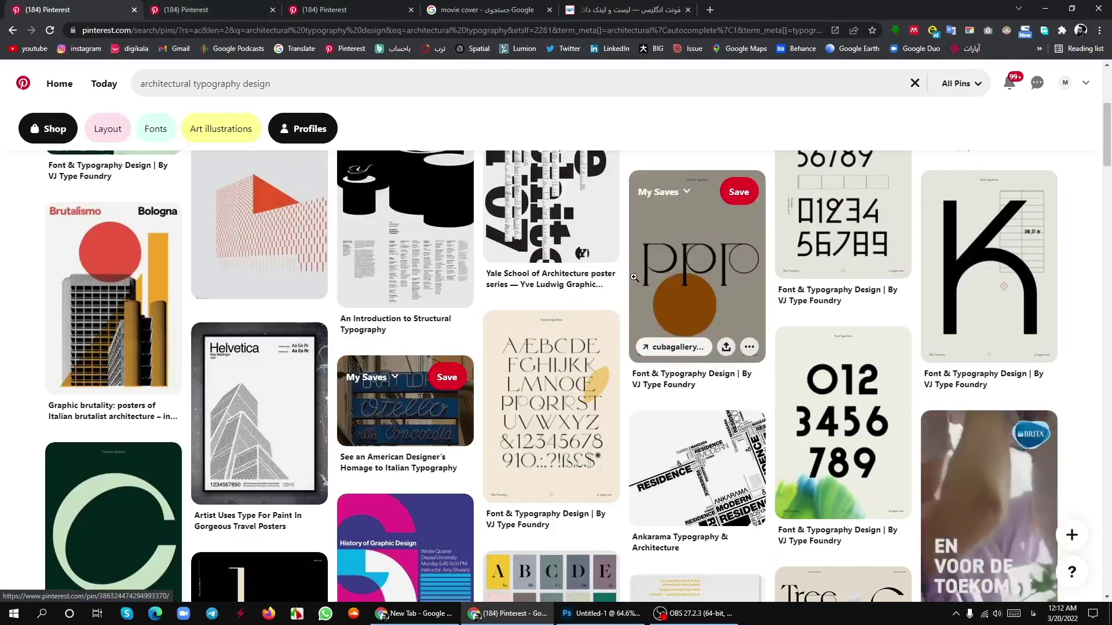
- Open the Ankarama Typography & Architecture pin
{"action": "scroll", "coordinate": [544, 414], "scroll_direction": "down", "scroll_amount": 3}
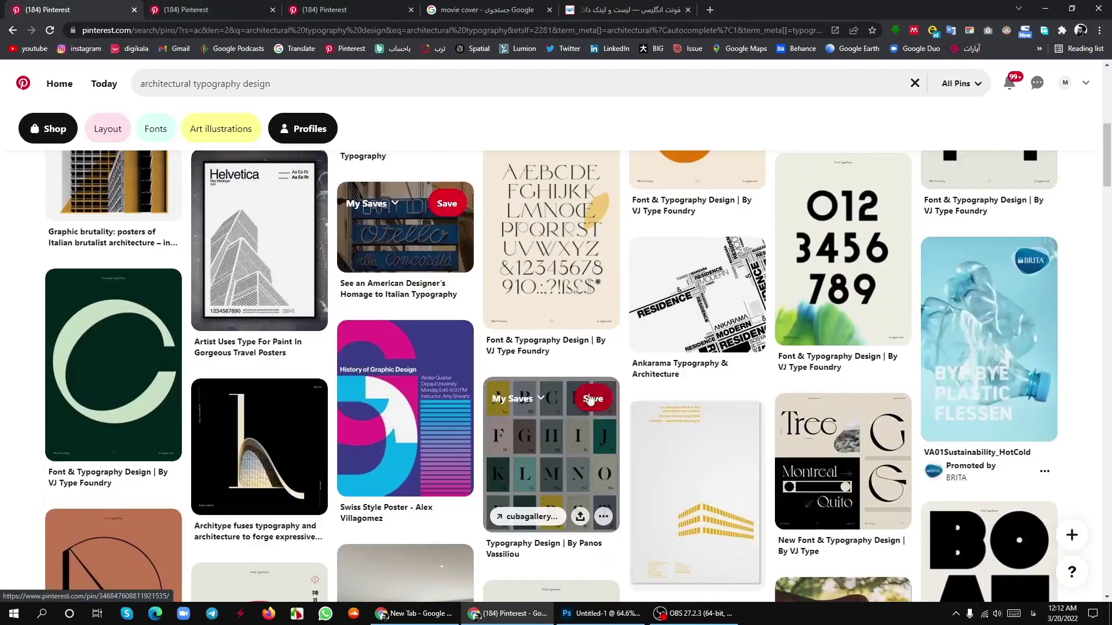
{"action": "left_click", "coordinate": [712, 301]}
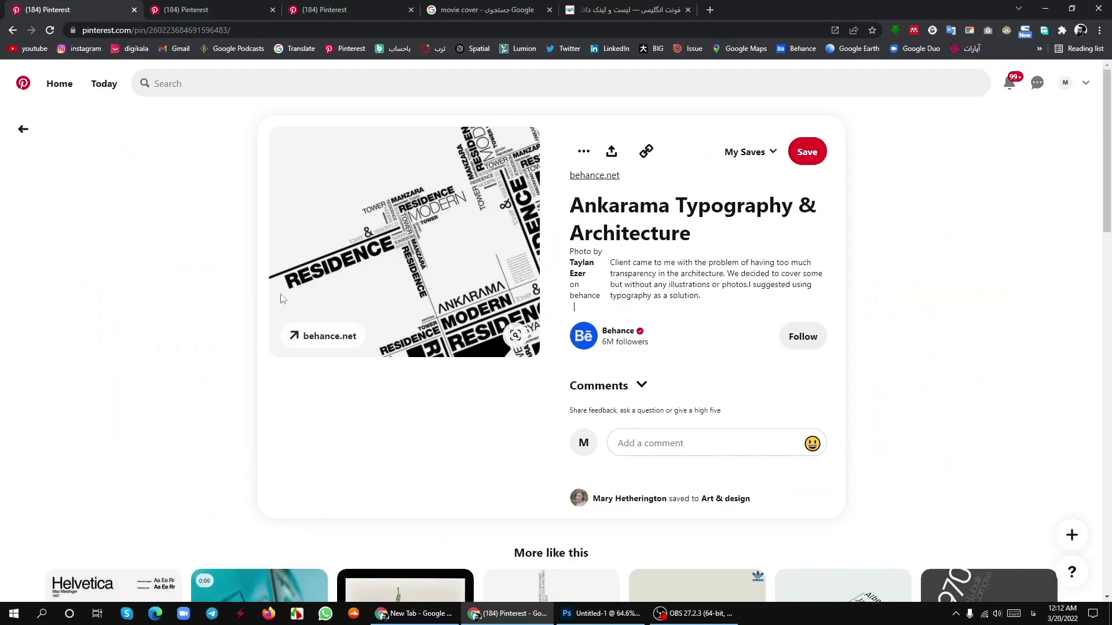
{"action": "scroll", "coordinate": [474, 271], "scroll_direction": "down", "scroll_amount": 3}
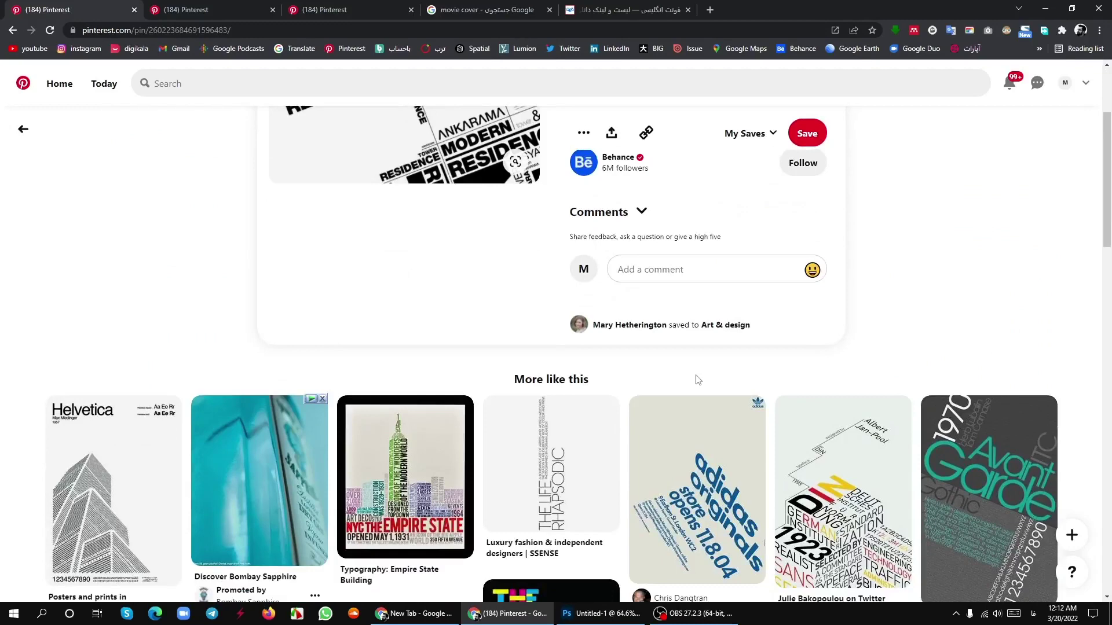
- Browse the Empire State Building typography pin, then go to the 'movie cover' image results
{"action": "left_click", "coordinate": [427, 482]}
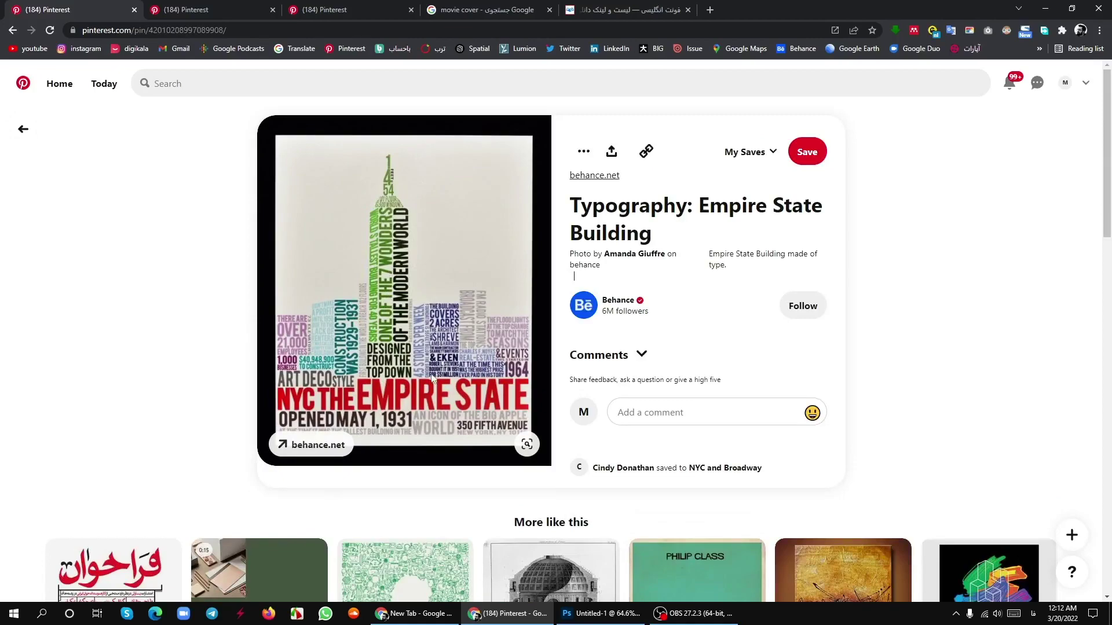
{"action": "scroll", "coordinate": [457, 331], "scroll_direction": "down", "scroll_amount": 2}
{"action": "scroll", "coordinate": [446, 370], "scroll_direction": "down", "scroll_amount": 3}
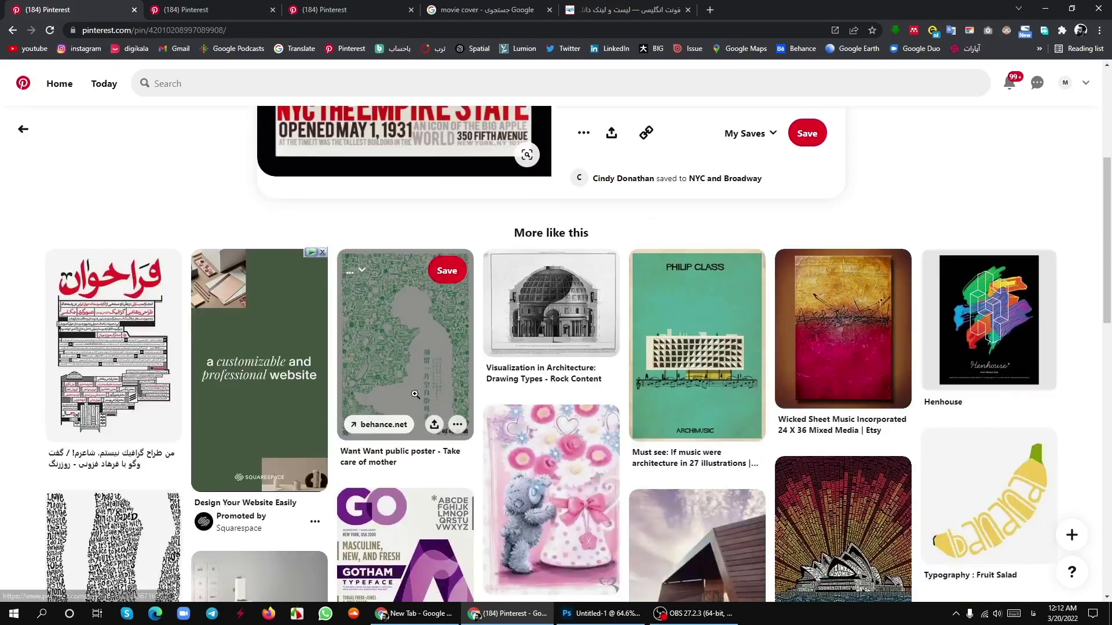
{"action": "scroll", "coordinate": [434, 409], "scroll_direction": "down", "scroll_amount": 3}
{"action": "scroll", "coordinate": [521, 407], "scroll_direction": "down", "scroll_amount": 3}
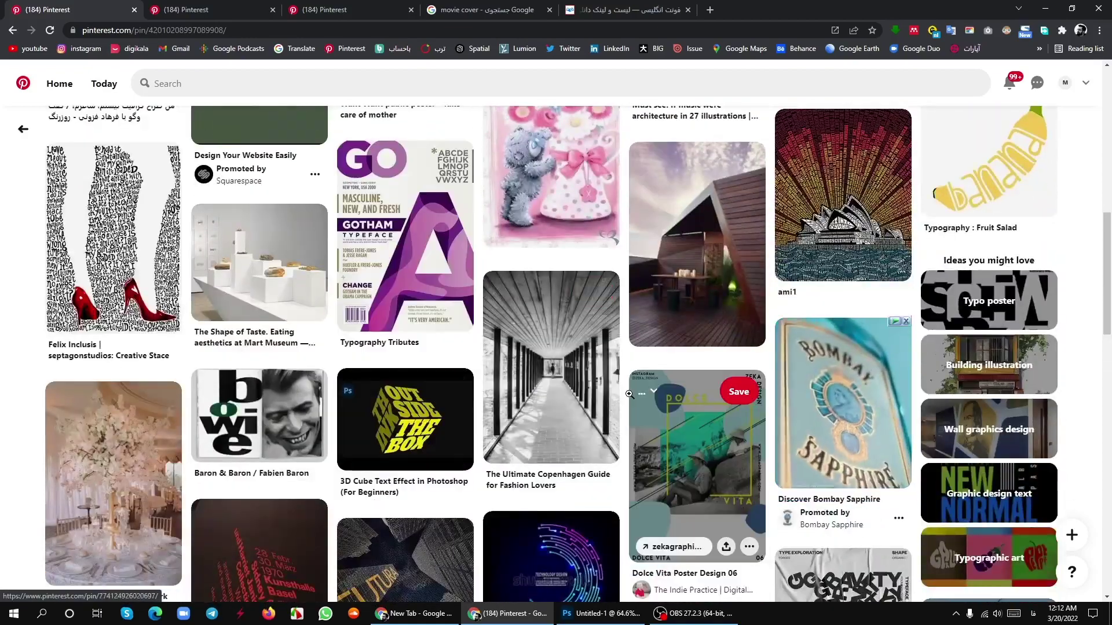
{"action": "scroll", "coordinate": [486, 408], "scroll_direction": "down", "scroll_amount": 3}
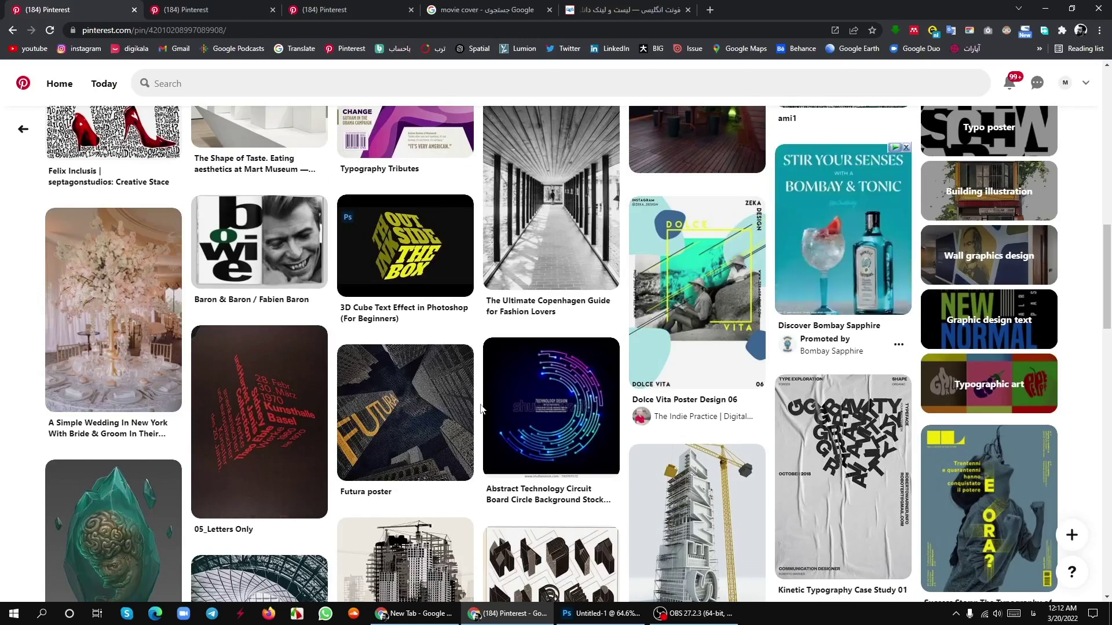
{"action": "mouse_move", "coordinate": [405, 419]}
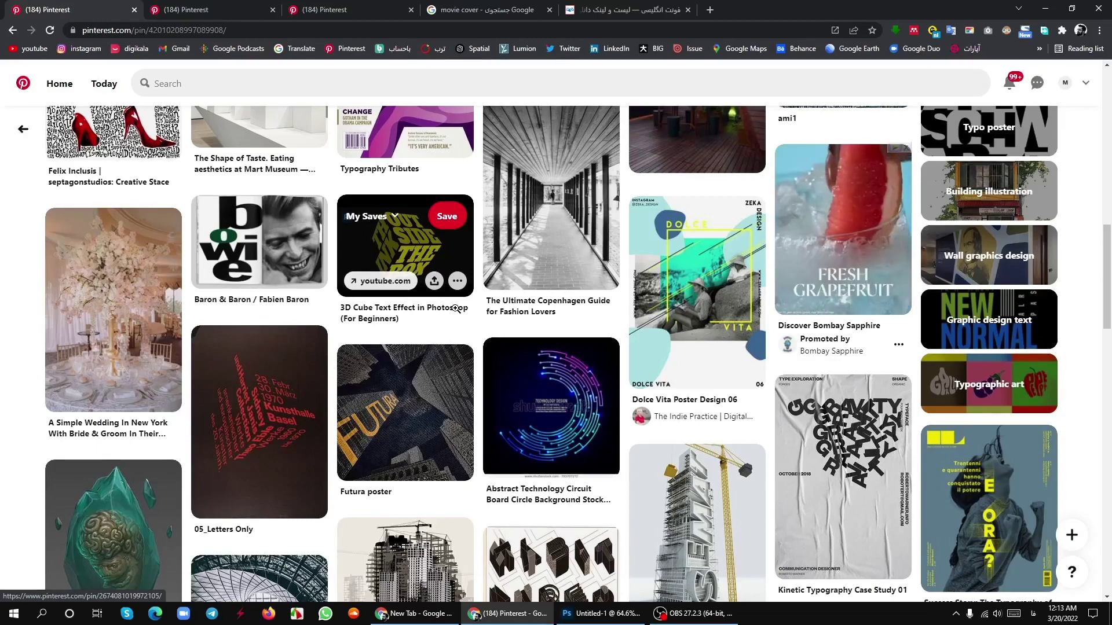
{"action": "key", "text": "ctrl+4"}
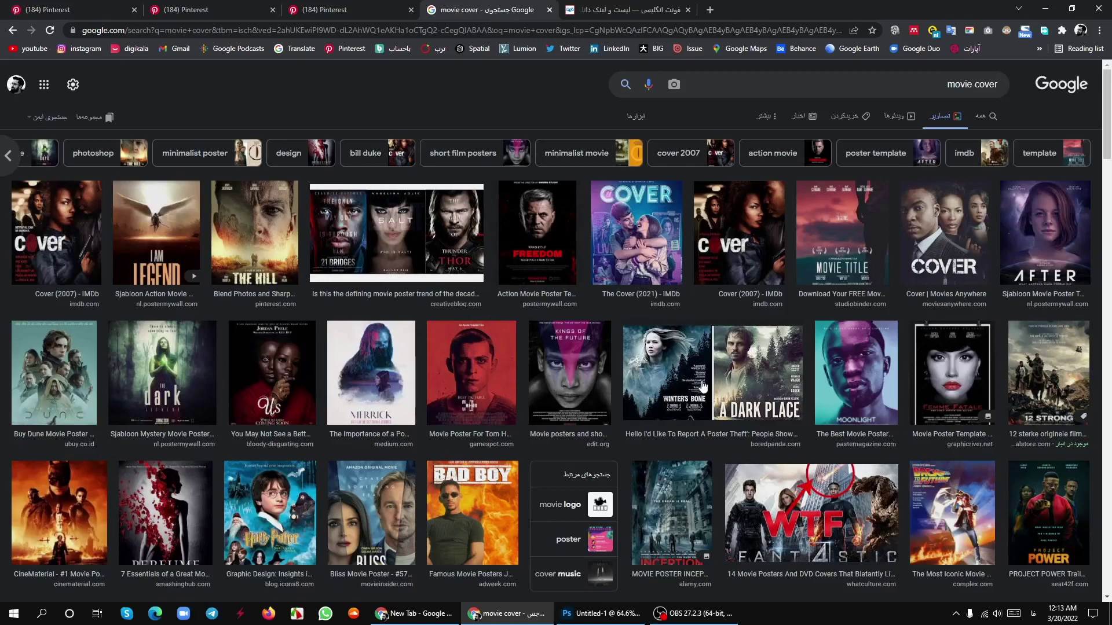
- Preview the Dune poster and scroll through the movie cover results
{"action": "scroll", "coordinate": [747, 388], "scroll_direction": "down", "scroll_amount": 2}
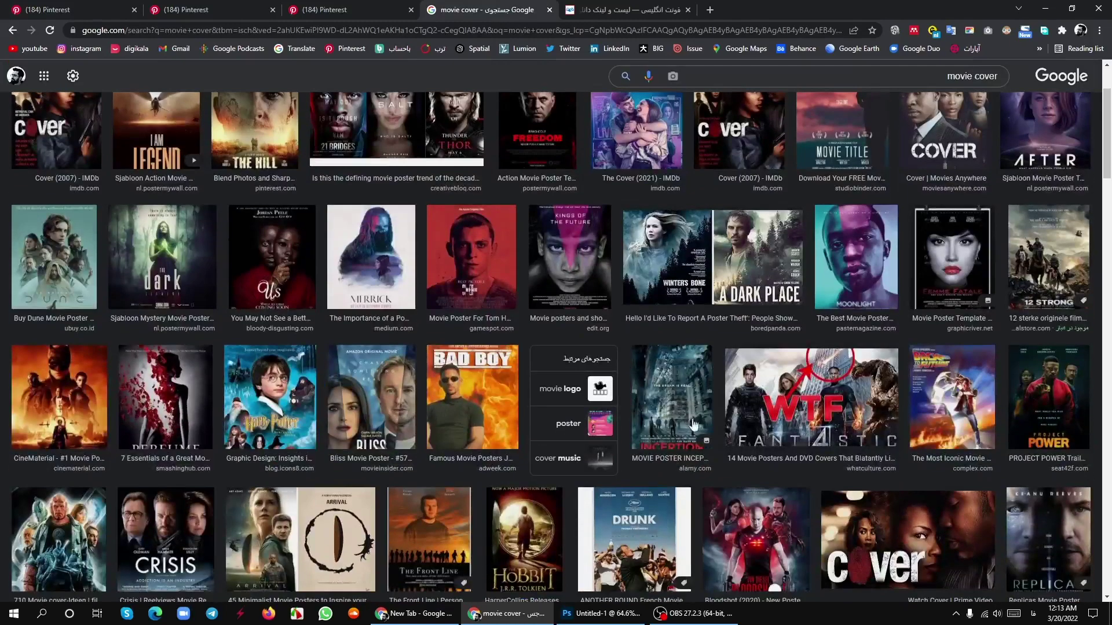
{"action": "scroll", "coordinate": [282, 432], "scroll_direction": "up", "scroll_amount": 2}
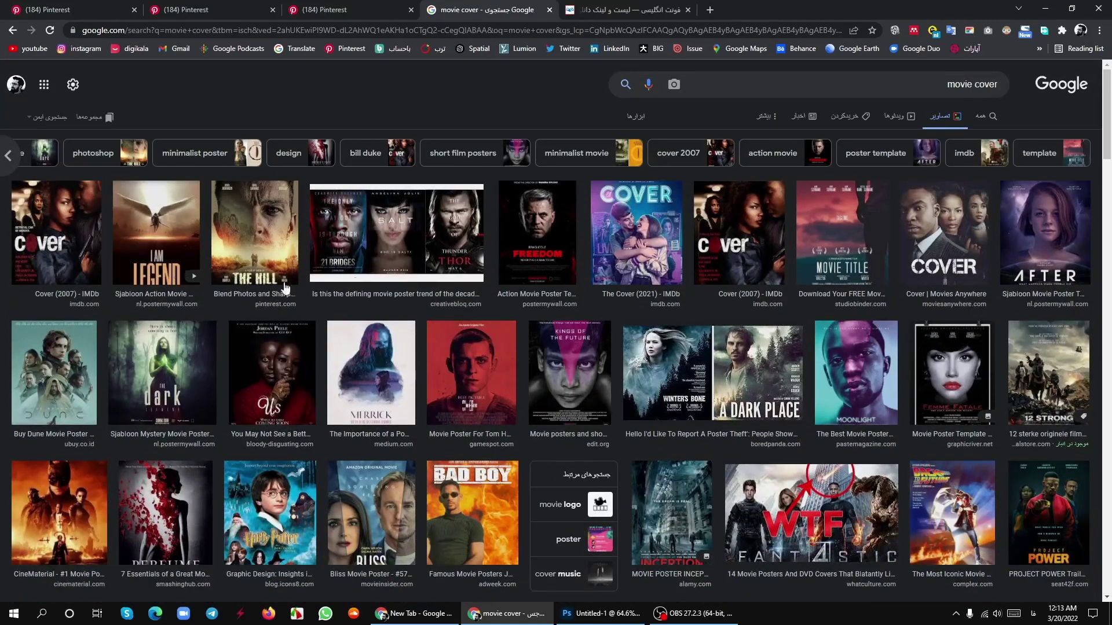
{"action": "left_click", "coordinate": [79, 408]}
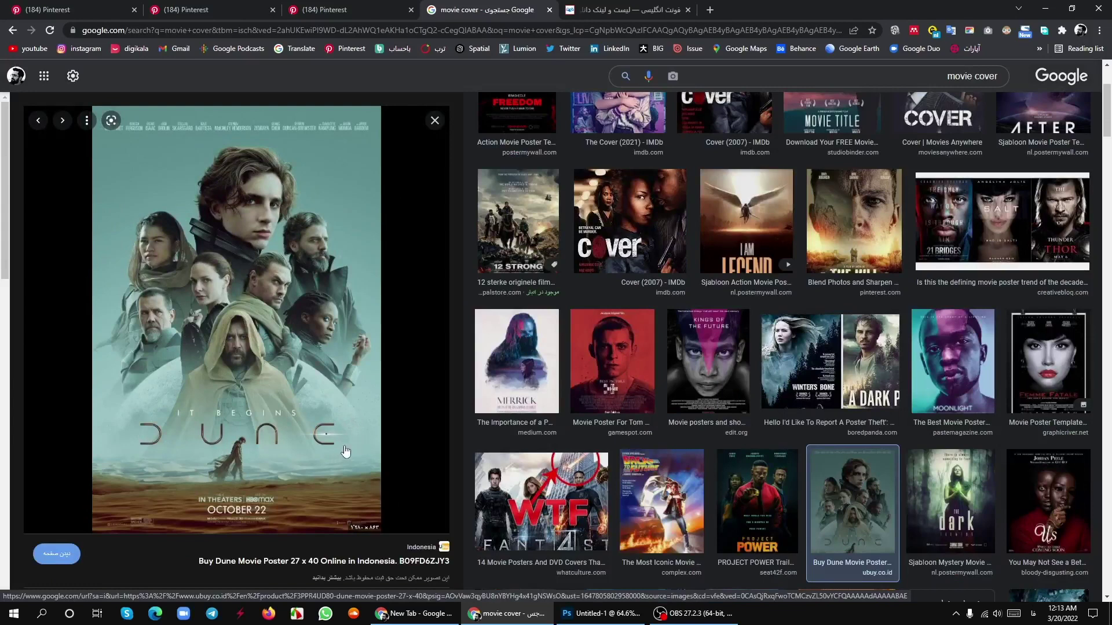
{"action": "scroll", "coordinate": [345, 451], "scroll_direction": "down", "scroll_amount": 5}
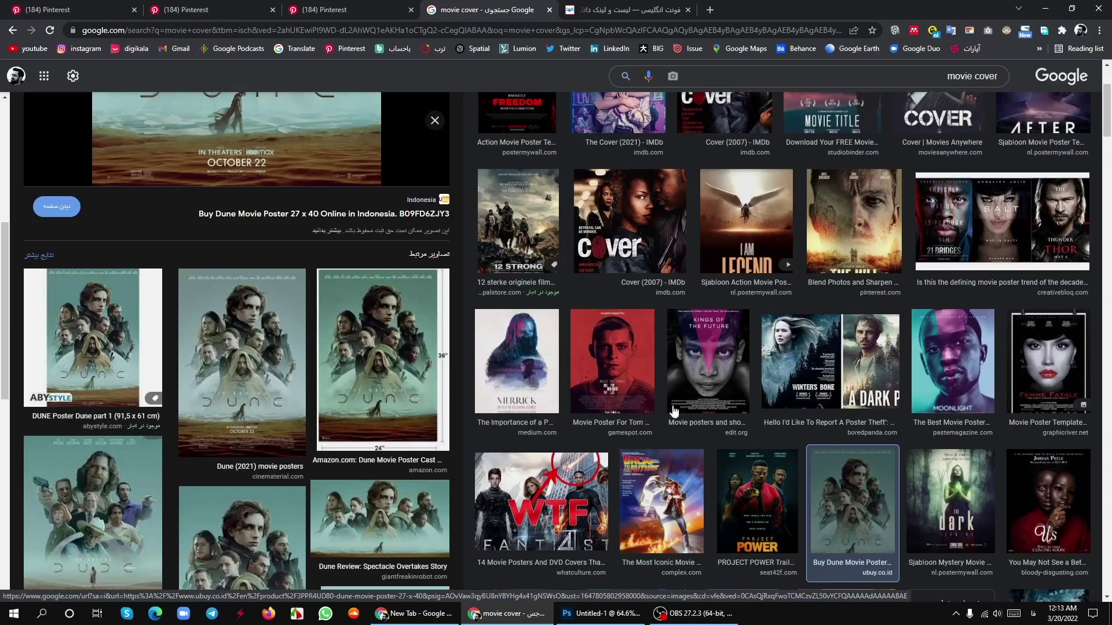
{"action": "scroll", "coordinate": [787, 446], "scroll_direction": "down", "scroll_amount": 4}
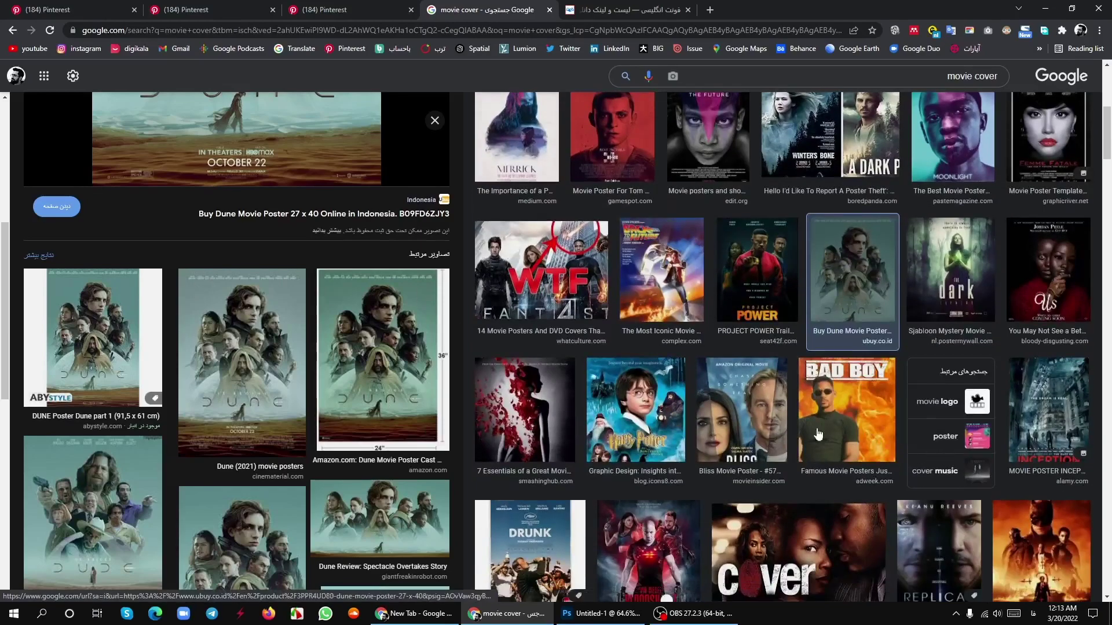
{"action": "scroll", "coordinate": [818, 434], "scroll_direction": "down", "scroll_amount": 4}
{"action": "scroll", "coordinate": [651, 436], "scroll_direction": "down", "scroll_amount": 4}
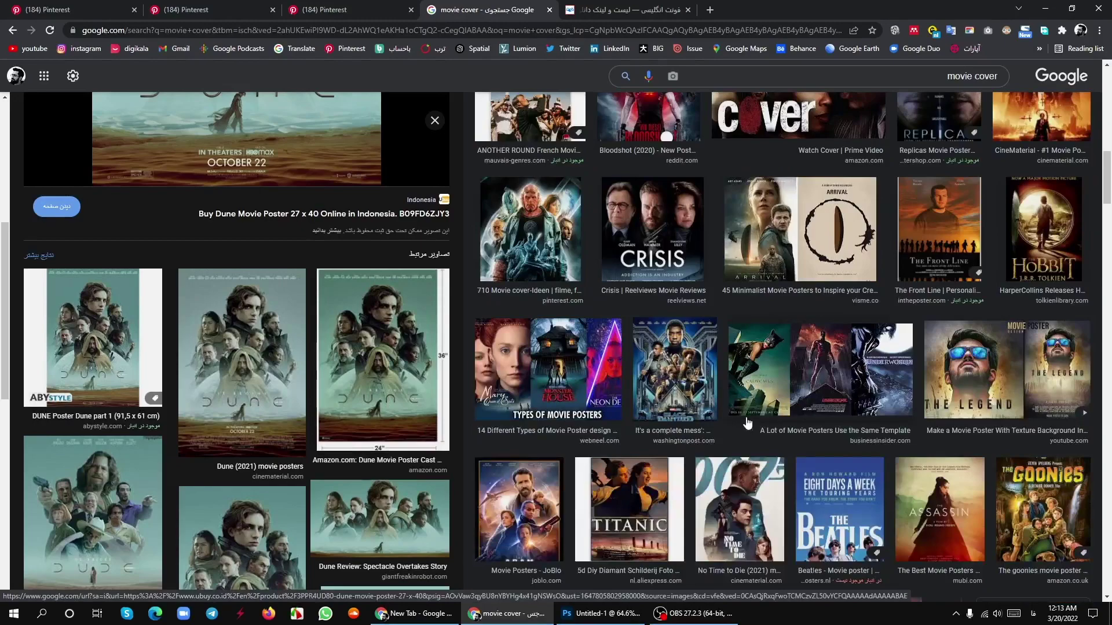
{"action": "scroll", "coordinate": [747, 424], "scroll_direction": "down", "scroll_amount": 5}
{"action": "scroll", "coordinate": [735, 443], "scroll_direction": "down", "scroll_amount": 5}
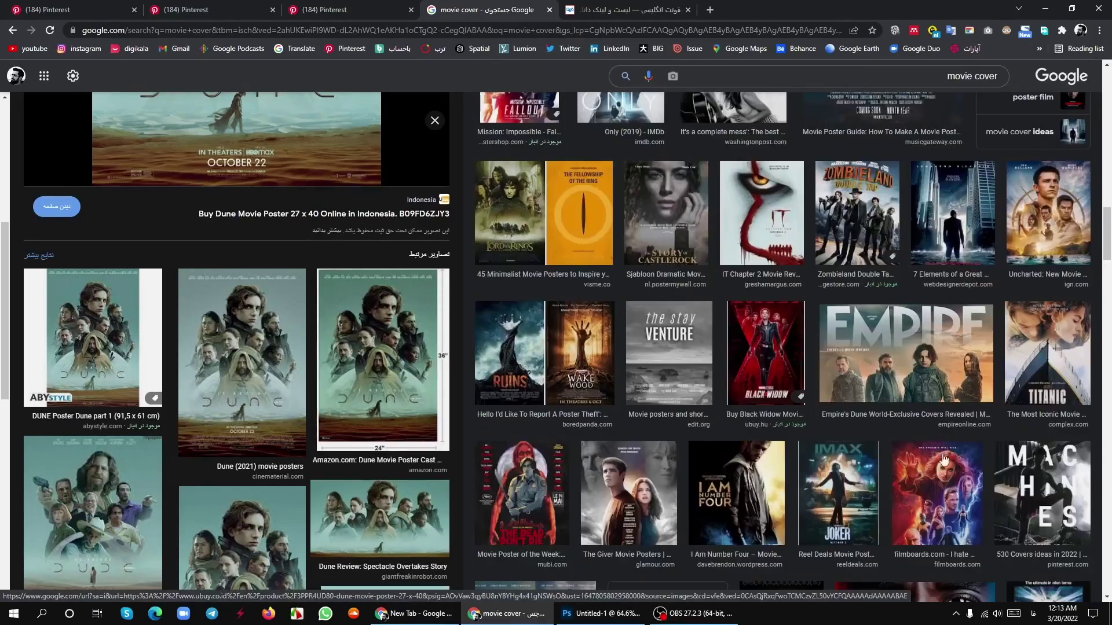
{"action": "scroll", "coordinate": [869, 458], "scroll_direction": "down", "scroll_amount": 5}
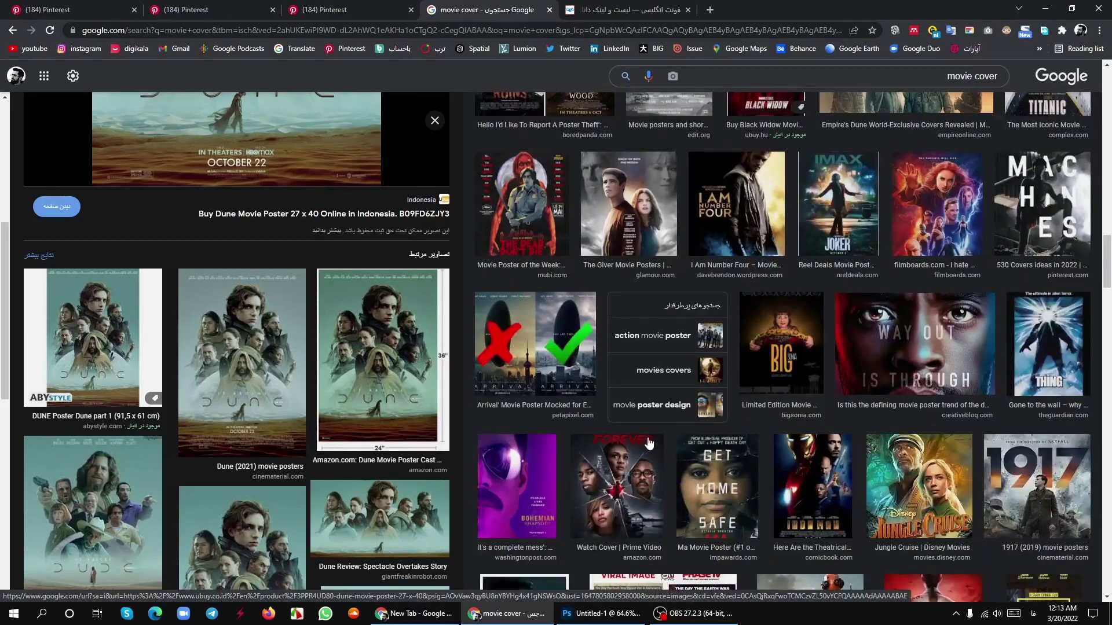
{"action": "scroll", "coordinate": [649, 443], "scroll_direction": "down", "scroll_amount": 3}
{"action": "scroll", "coordinate": [701, 425], "scroll_direction": "down", "scroll_amount": 2}
{"action": "scroll", "coordinate": [685, 417], "scroll_direction": "down", "scroll_amount": 4}
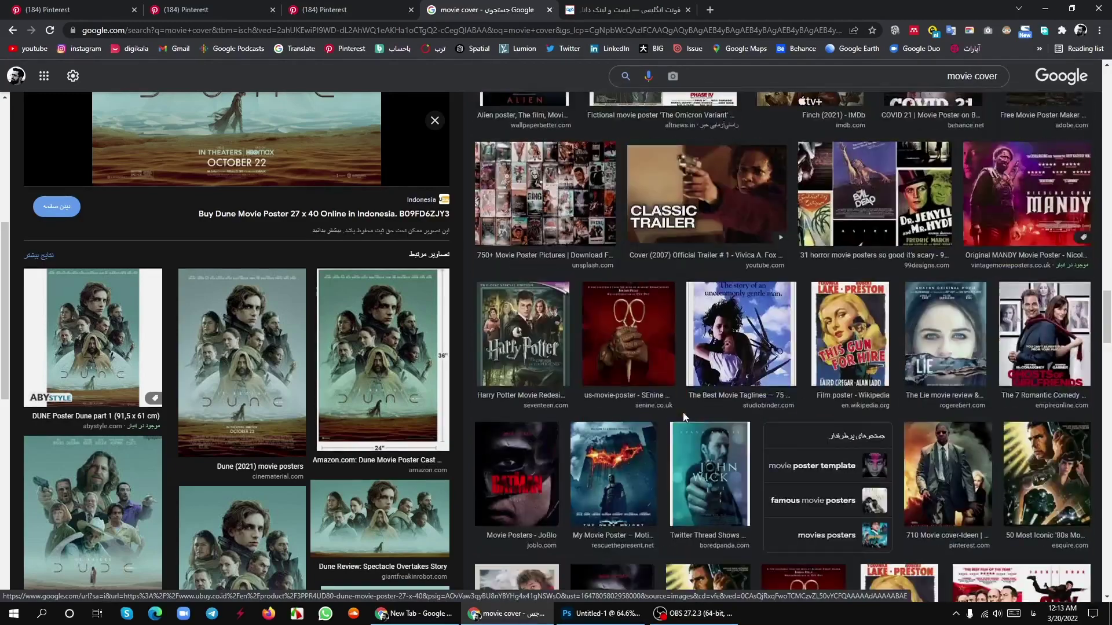
{"action": "scroll", "coordinate": [683, 417], "scroll_direction": "down", "scroll_amount": 1}
{"action": "scroll", "coordinate": [753, 440], "scroll_direction": "down", "scroll_amount": 5}
{"action": "scroll", "coordinate": [837, 466], "scroll_direction": "down", "scroll_amount": 6}
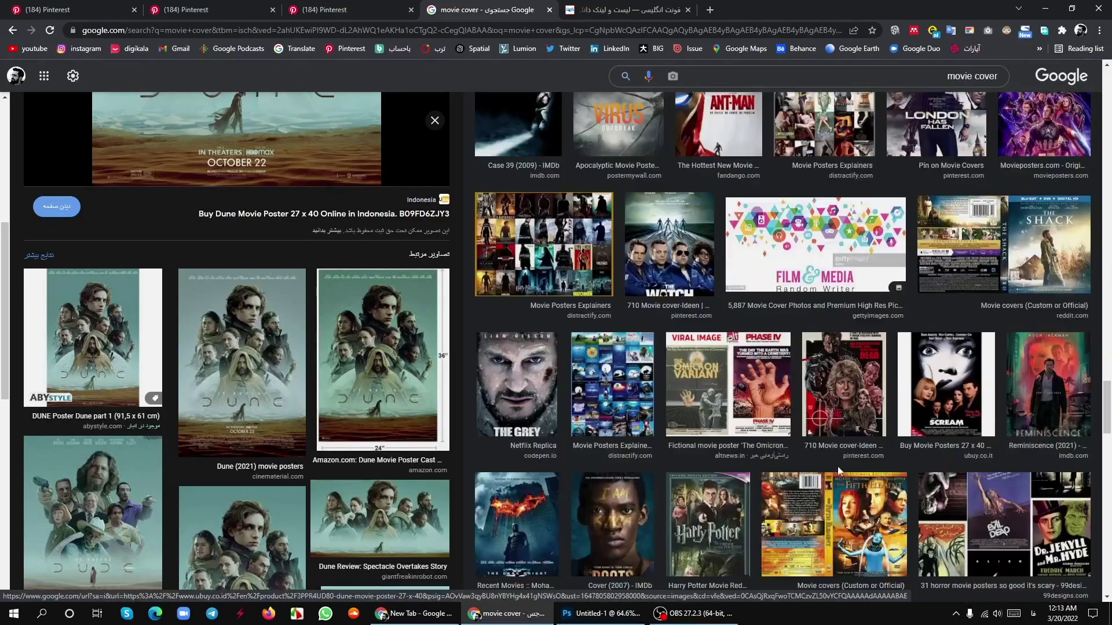
{"action": "scroll", "coordinate": [837, 467], "scroll_direction": "up", "scroll_amount": 2}
{"action": "scroll", "coordinate": [811, 463], "scroll_direction": "up", "scroll_amount": 3}
- Preview the Ant-Man poster and the related IMAX Spider-Man poster
{"action": "left_click", "coordinate": [747, 428]}
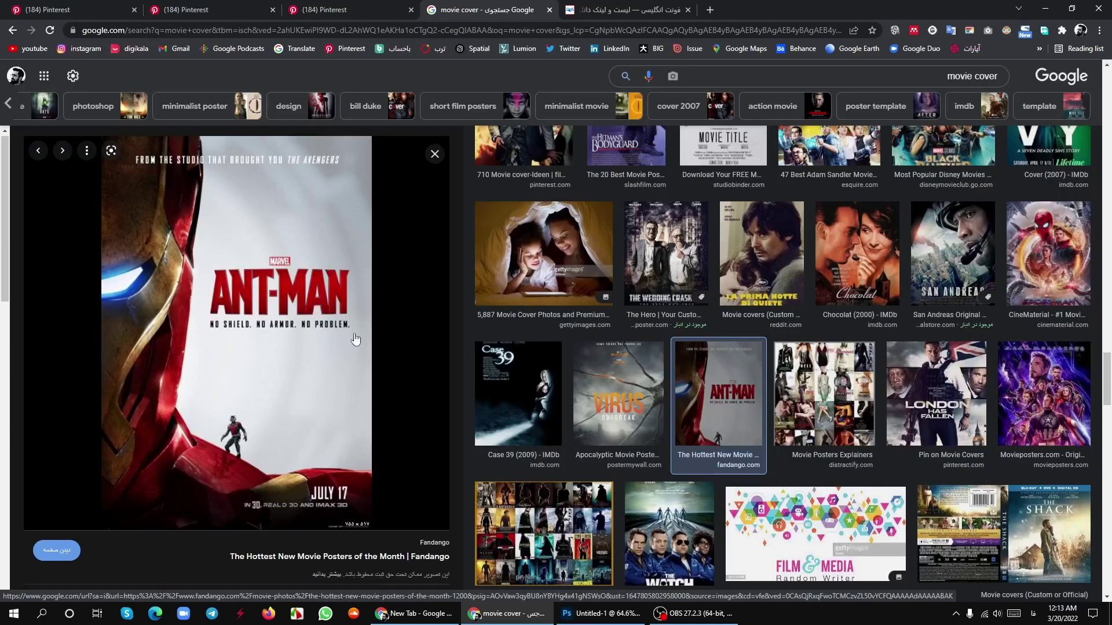
{"action": "scroll", "coordinate": [355, 342], "scroll_direction": "down", "scroll_amount": 3}
{"action": "scroll", "coordinate": [511, 457], "scroll_direction": "down", "scroll_amount": 2}
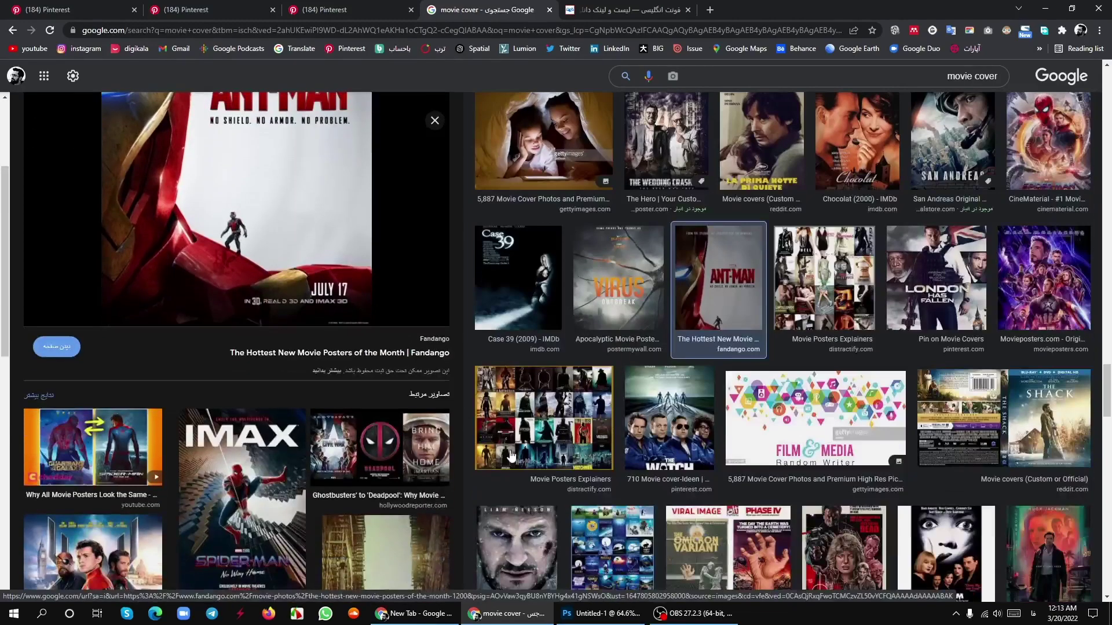
{"action": "left_click", "coordinate": [257, 472]}
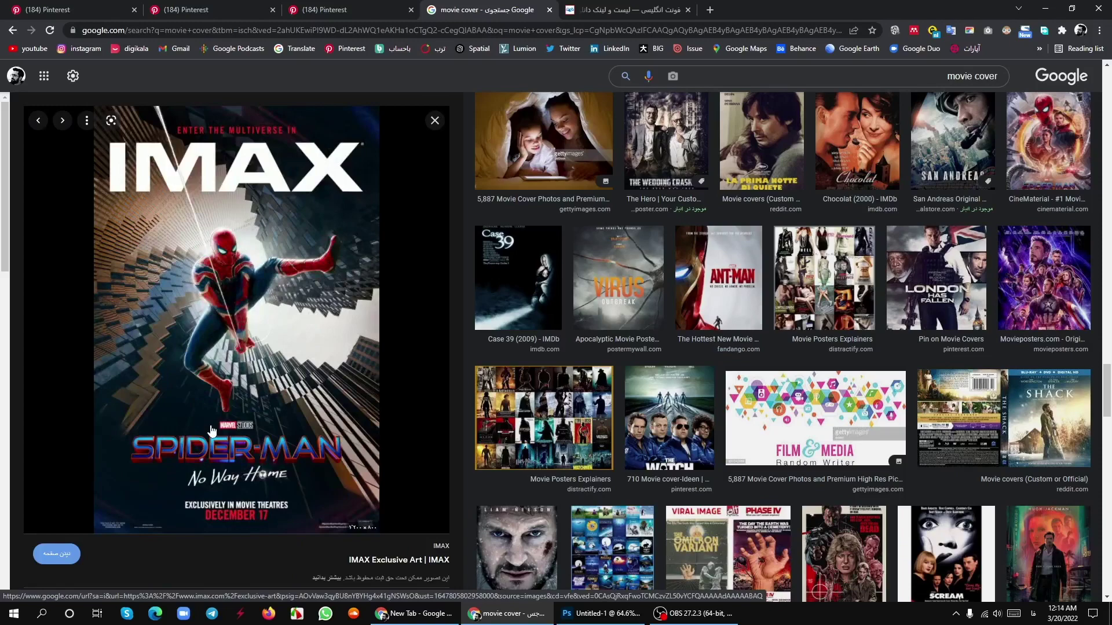
- Scroll the related results down to the Deliver Us from Evil horror cover preview
{"action": "scroll", "coordinate": [307, 429], "scroll_direction": "down", "scroll_amount": 7}
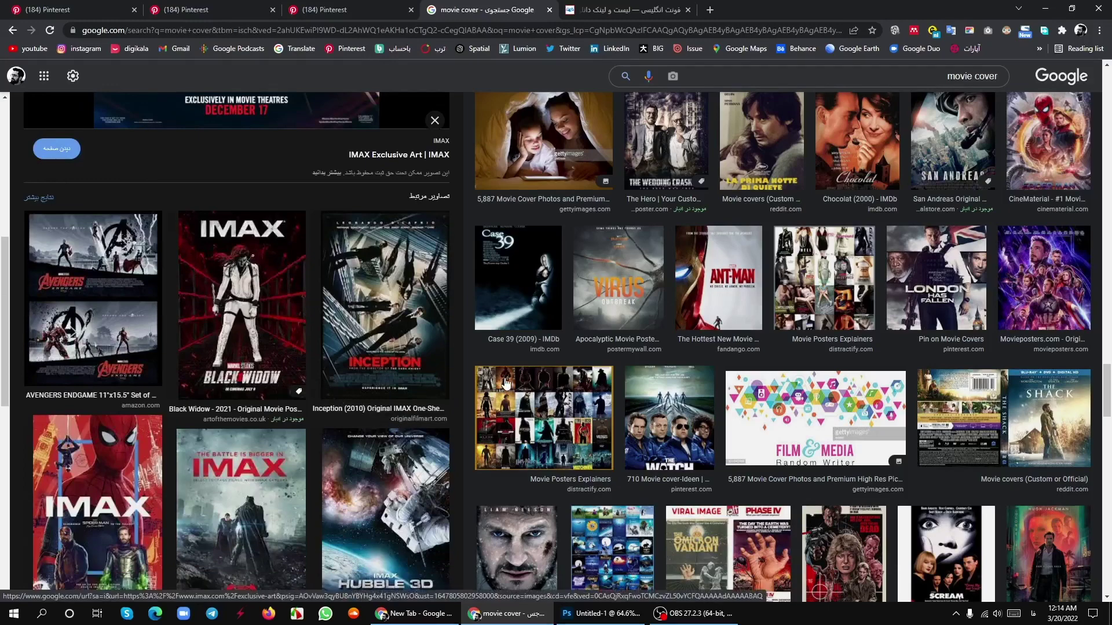
{"action": "scroll", "coordinate": [505, 383], "scroll_direction": "down", "scroll_amount": 5}
{"action": "scroll", "coordinate": [382, 454], "scroll_direction": "down", "scroll_amount": 5}
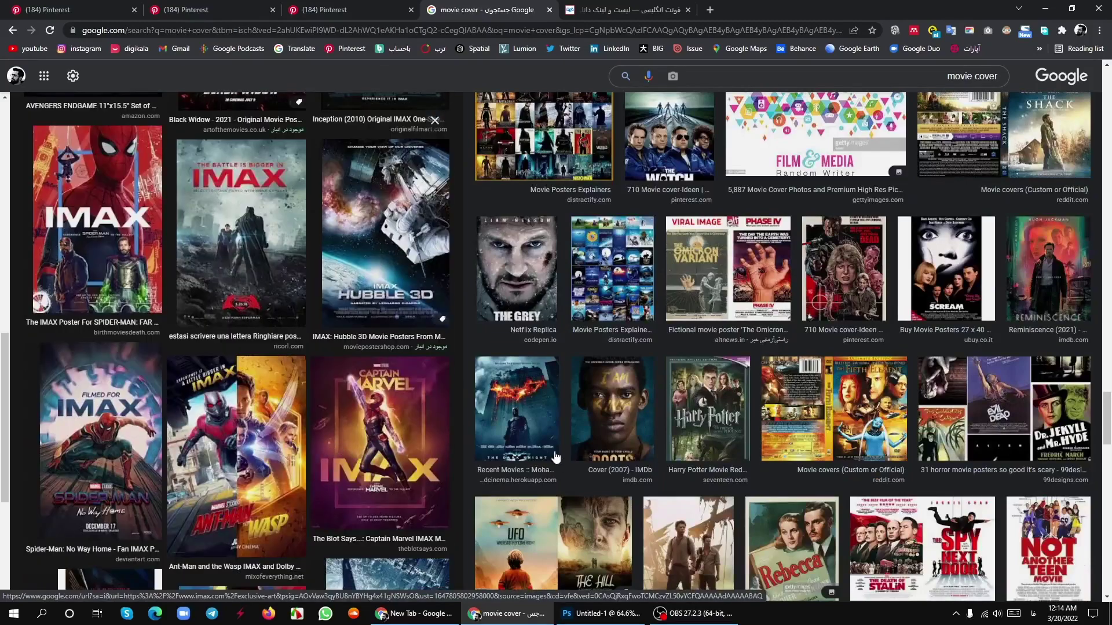
{"action": "scroll", "coordinate": [538, 443], "scroll_direction": "down", "scroll_amount": 5}
{"action": "scroll", "coordinate": [439, 452], "scroll_direction": "down", "scroll_amount": 4}
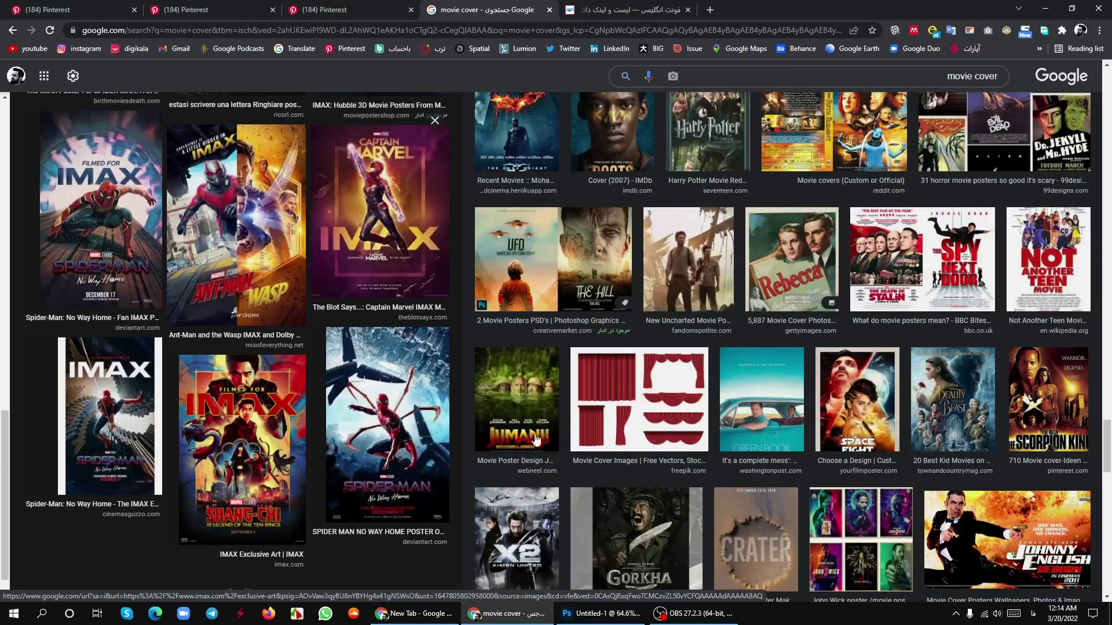
{"action": "scroll", "coordinate": [652, 436], "scroll_direction": "down", "scroll_amount": 3}
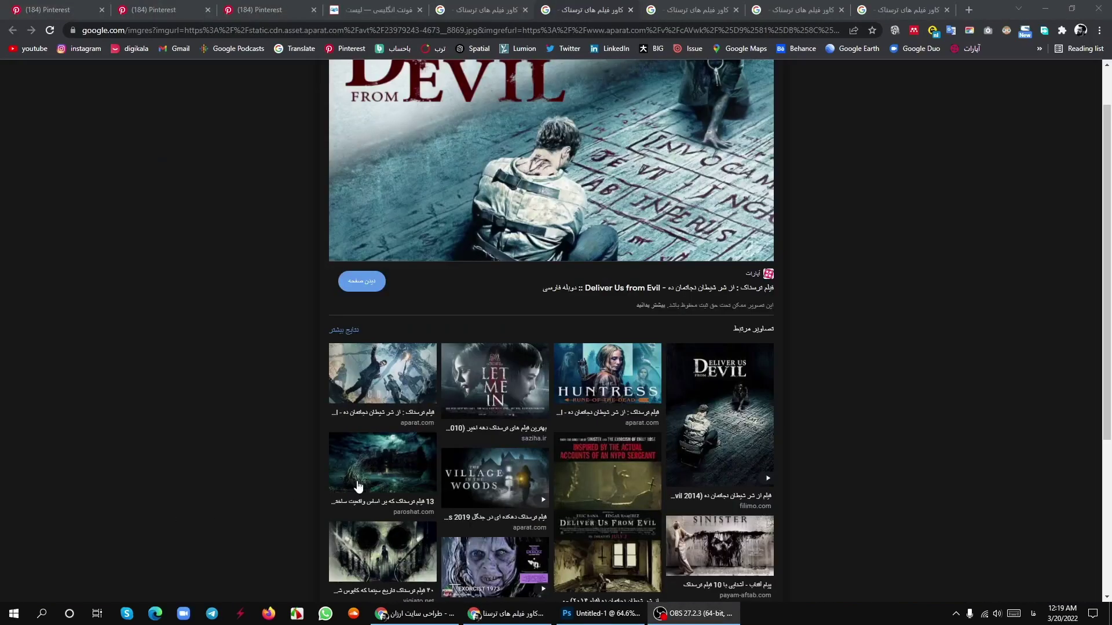
{"action": "scroll", "coordinate": [990, 383], "scroll_direction": "up", "scroll_amount": 1}
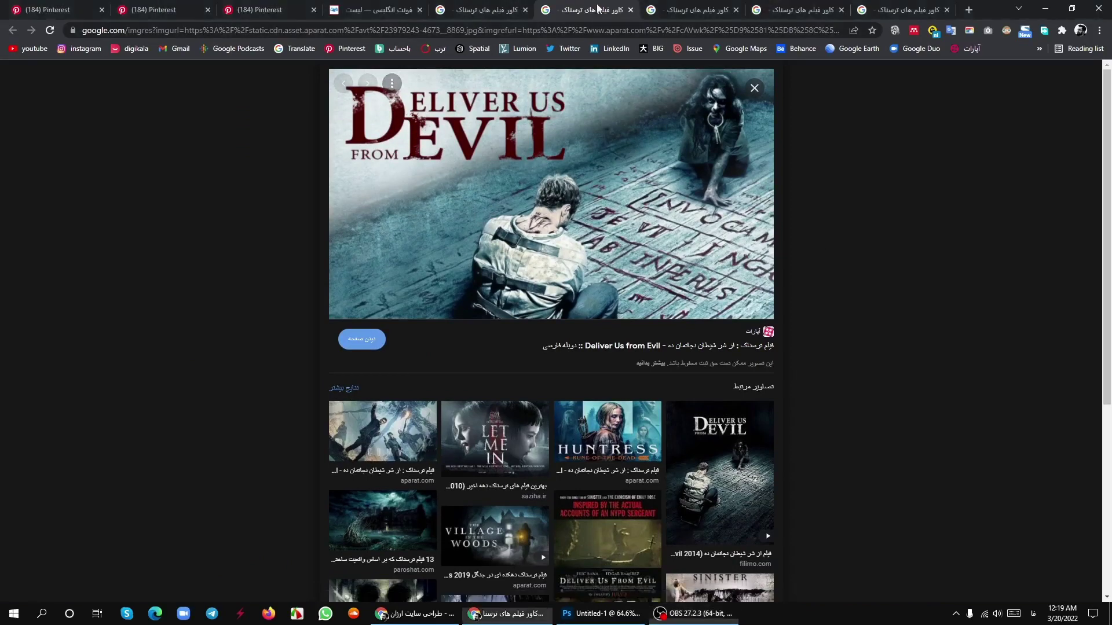
- Close the Deliver Us From Evil and Shutter Island previews and view the related Sinister poster
{"action": "left_click", "coordinate": [631, 10]}
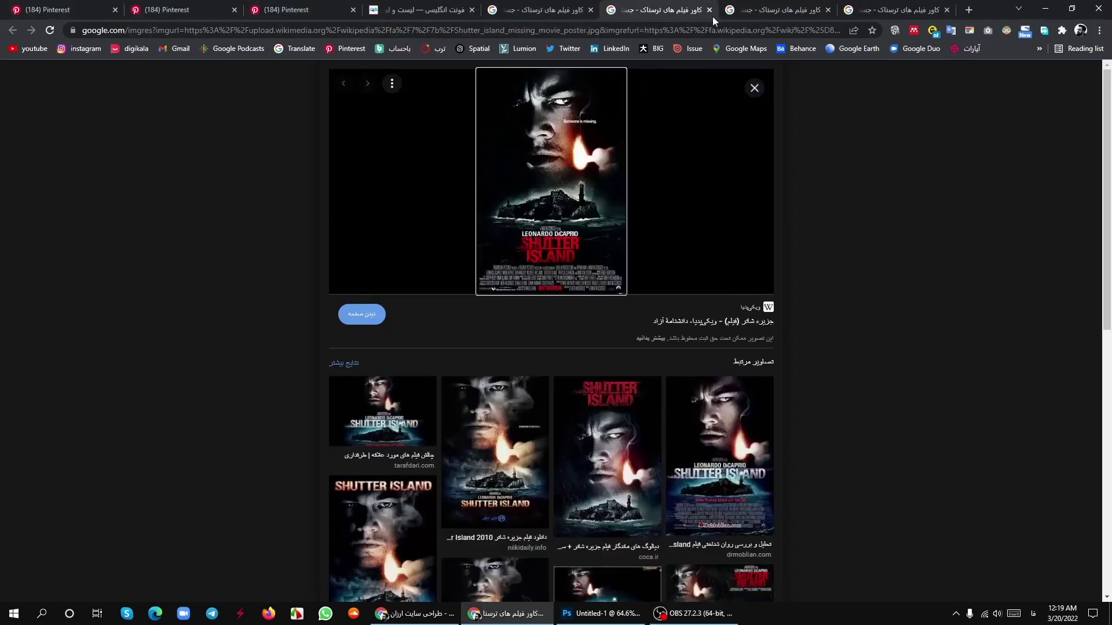
{"action": "left_click", "coordinate": [706, 12]}
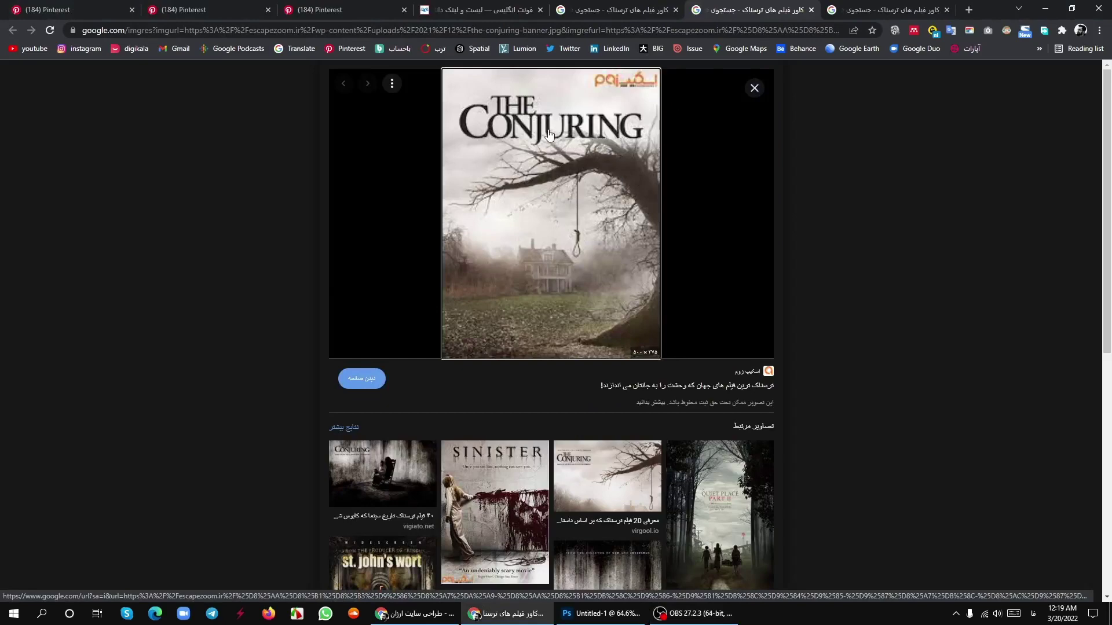
{"action": "scroll", "coordinate": [509, 336], "scroll_direction": "down", "scroll_amount": 3}
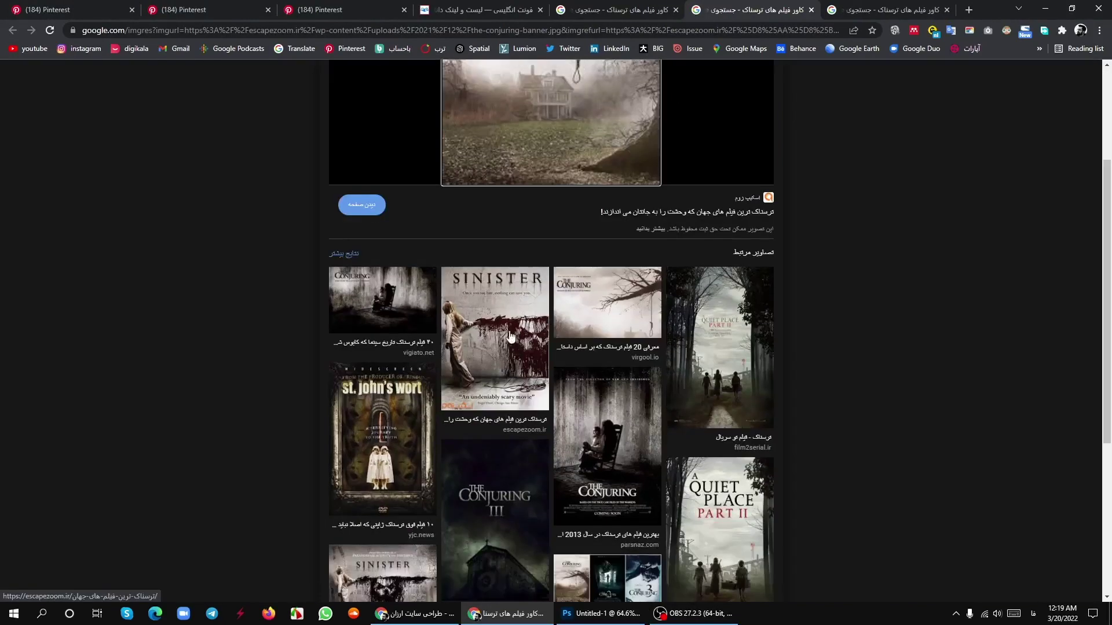
{"action": "left_click", "coordinate": [509, 315]}
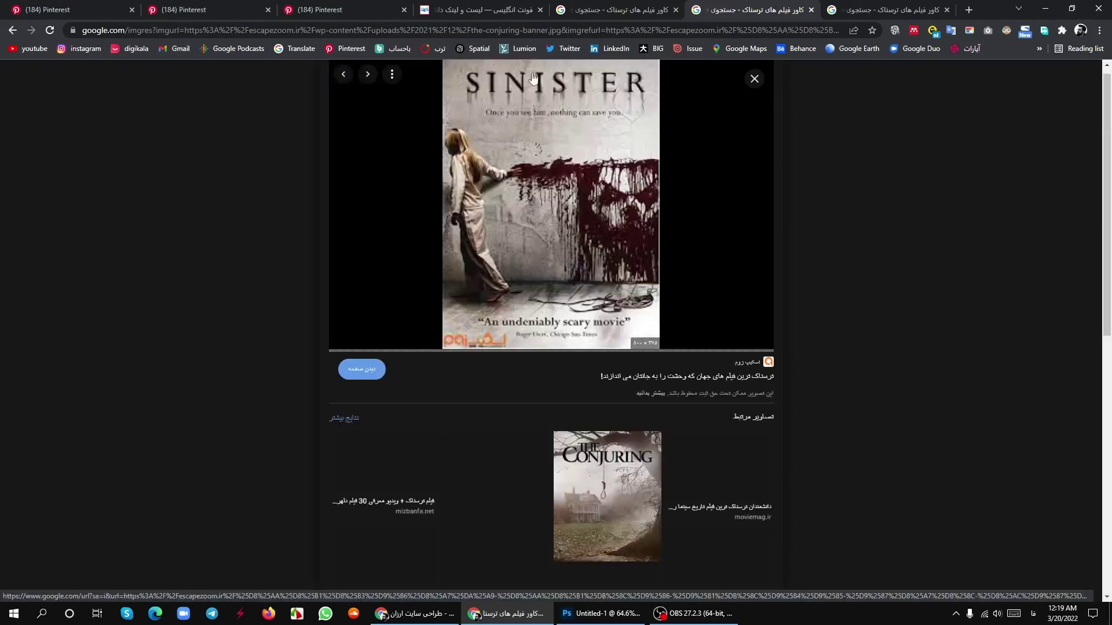
{"action": "scroll", "coordinate": [666, 243], "scroll_direction": "down", "scroll_amount": 2}
{"action": "scroll", "coordinate": [637, 278], "scroll_direction": "down", "scroll_amount": 3}
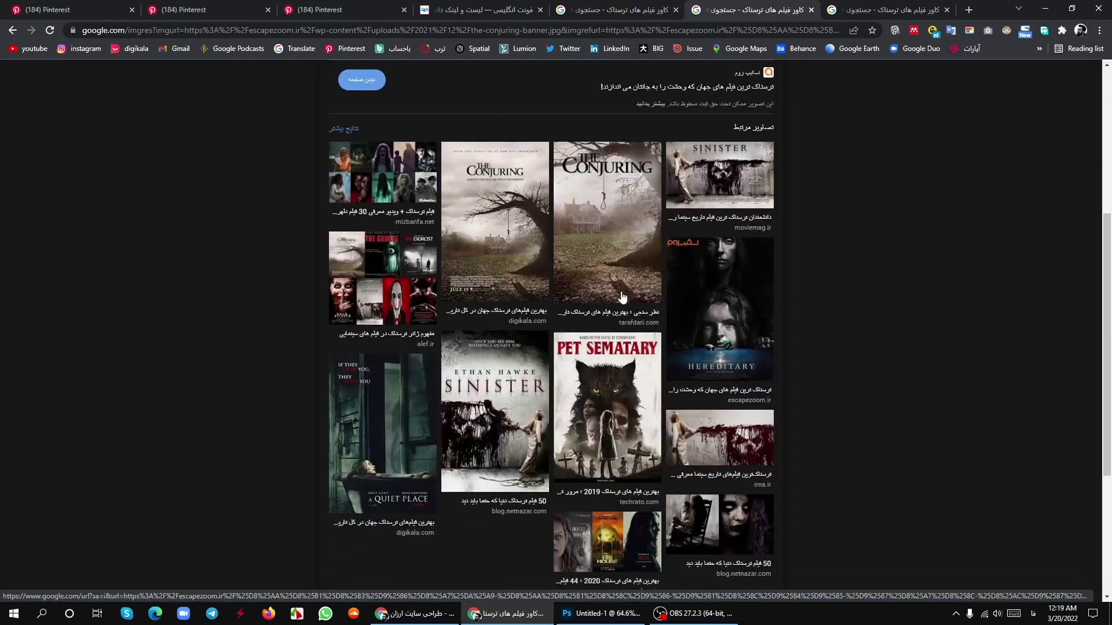
{"action": "scroll", "coordinate": [624, 299], "scroll_direction": "down", "scroll_amount": 2}
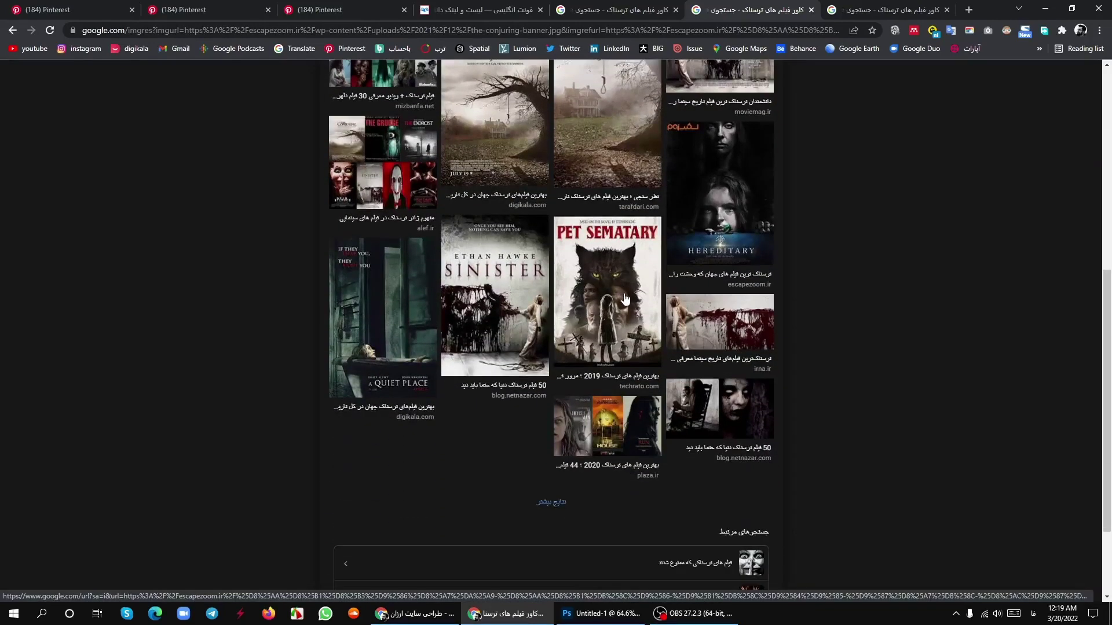
{"action": "scroll", "coordinate": [663, 297], "scroll_direction": "up", "scroll_amount": 3}
{"action": "scroll", "coordinate": [620, 281], "scroll_direction": "up", "scroll_amount": 2}
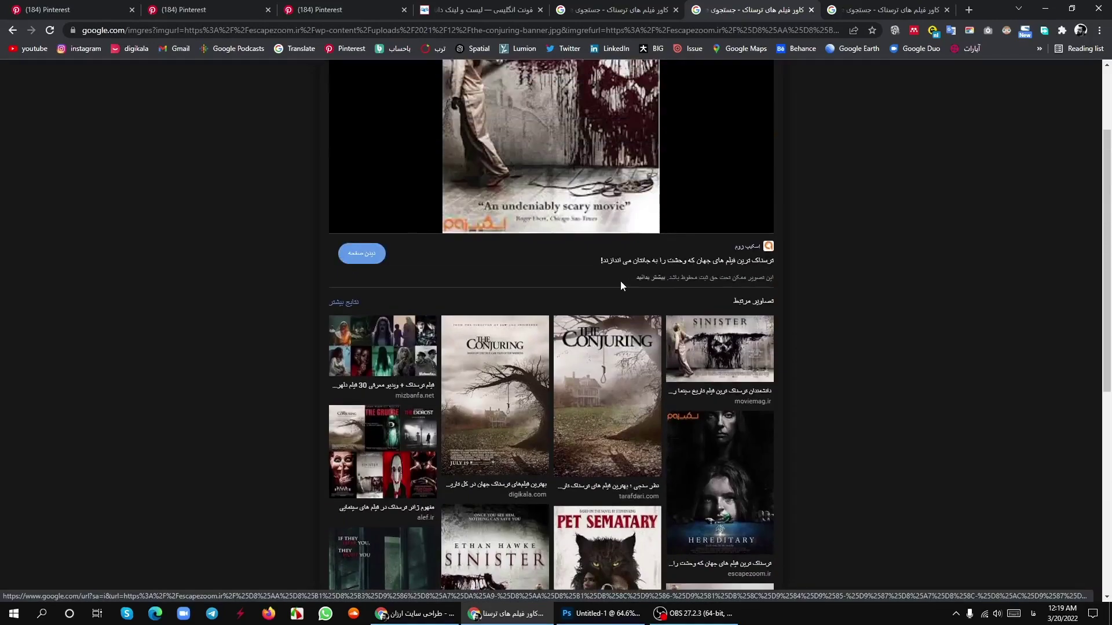
- Close the Conjuring/Sinister, Flesheater and horror cover results tabs
{"action": "left_click", "coordinate": [811, 10]}
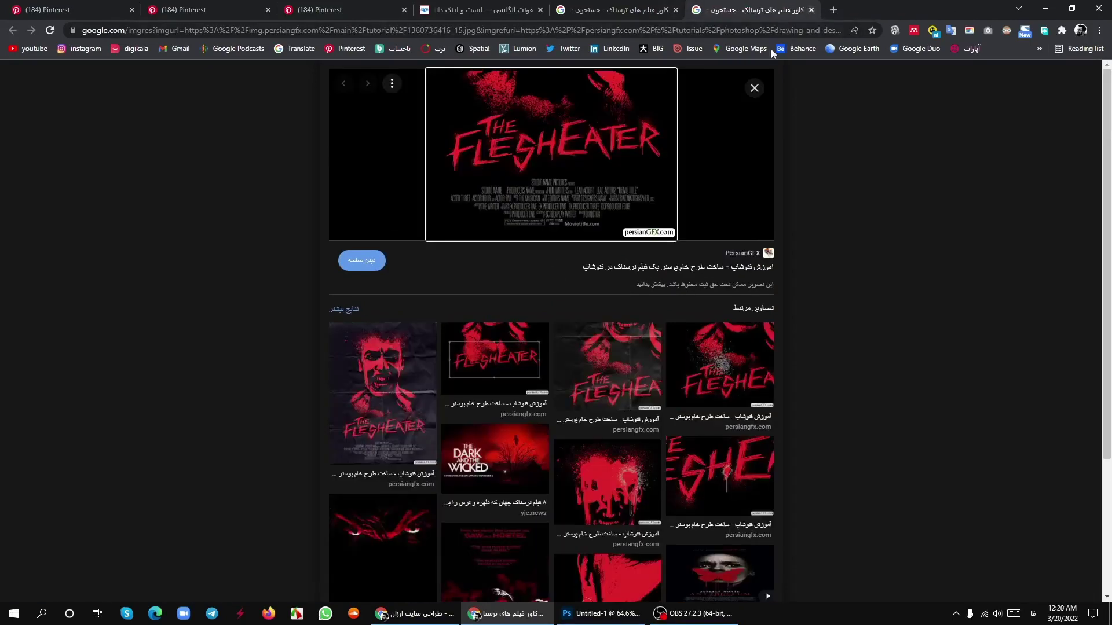
{"action": "scroll", "coordinate": [579, 272], "scroll_direction": "down", "scroll_amount": 2}
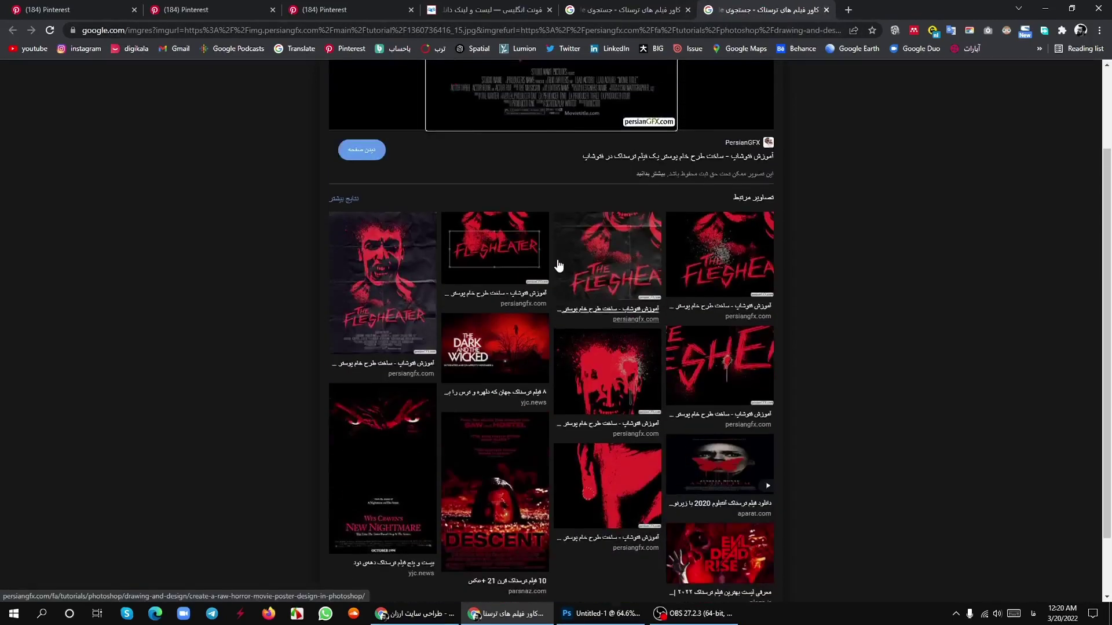
{"action": "scroll", "coordinate": [521, 202], "scroll_direction": "up", "scroll_amount": 2}
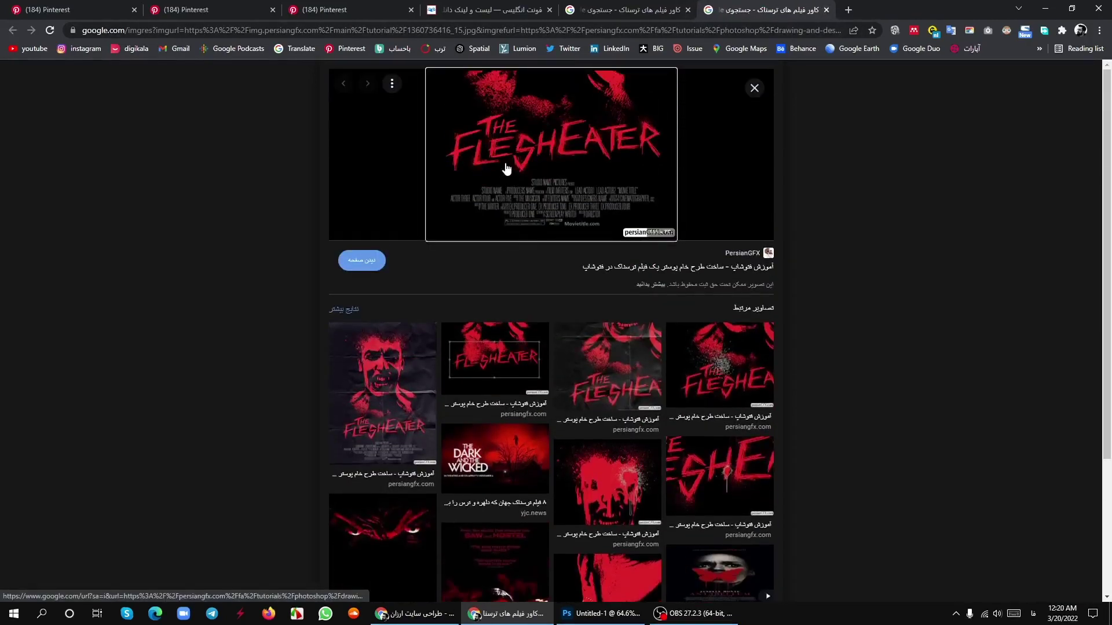
{"action": "left_click", "coordinate": [826, 10]}
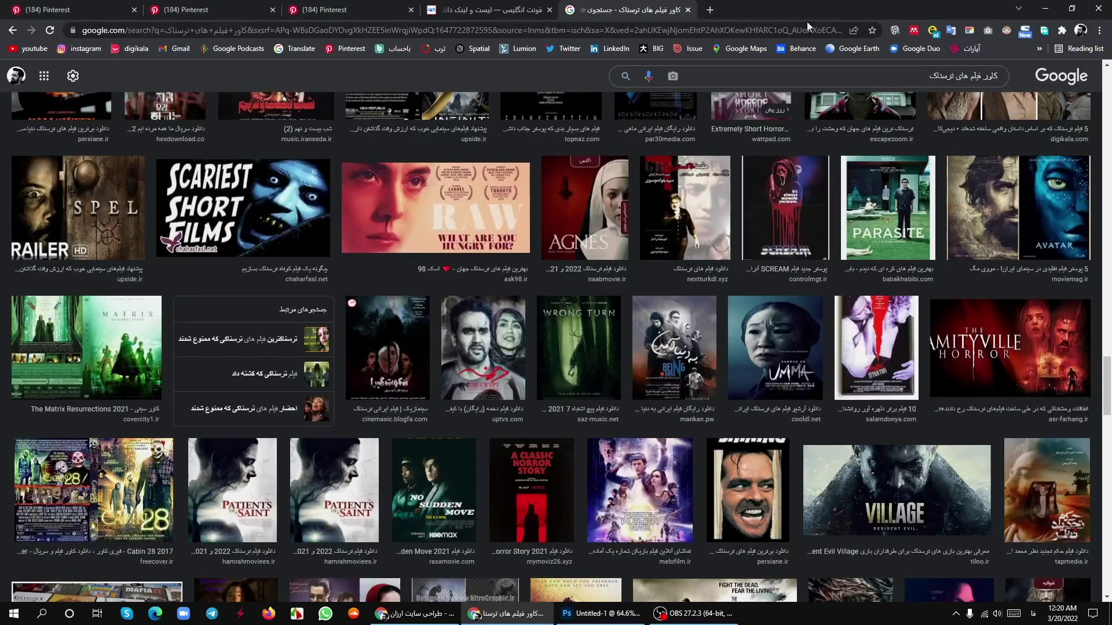
{"action": "left_click", "coordinate": [688, 10]}
- Close the horror results and Rome poster tabs, and open the Design Moves pin in a new tab
{"action": "left_click", "coordinate": [197, 10]}
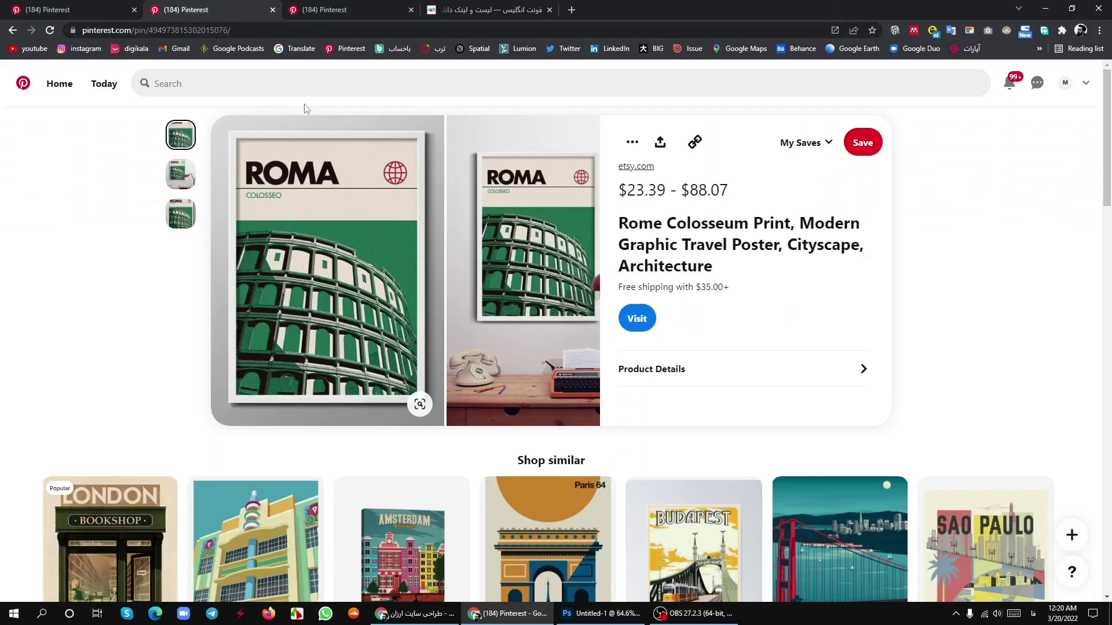
{"action": "left_click", "coordinate": [273, 10]}
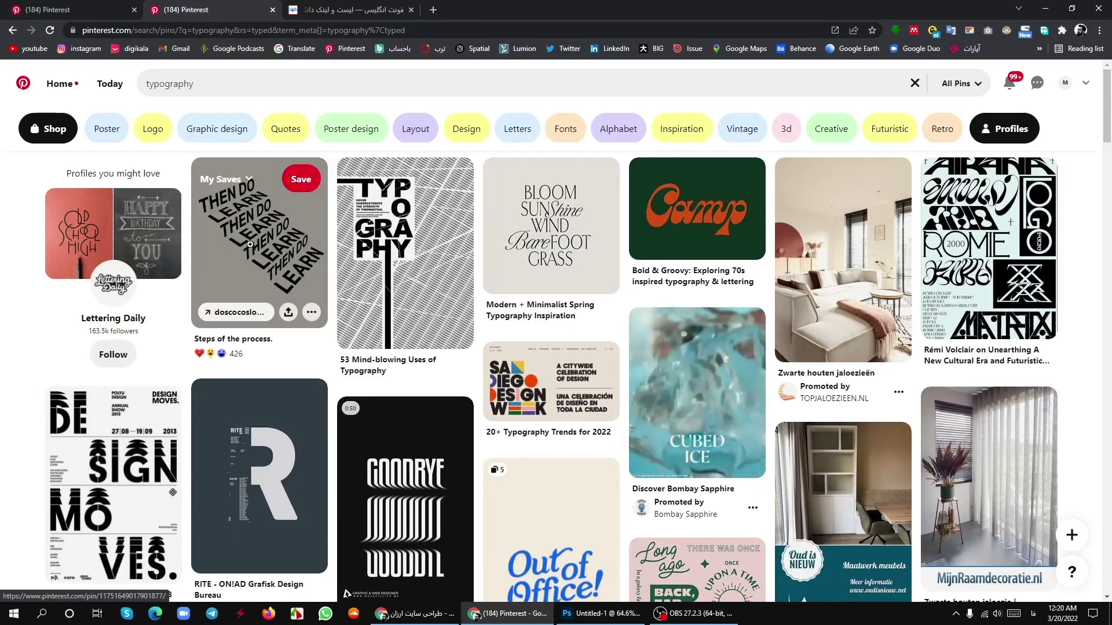
{"action": "scroll", "coordinate": [108, 439], "scroll_direction": "down", "scroll_amount": 2}
{"action": "right_click", "coordinate": [134, 348]}
{"action": "left_click", "coordinate": [167, 355]}
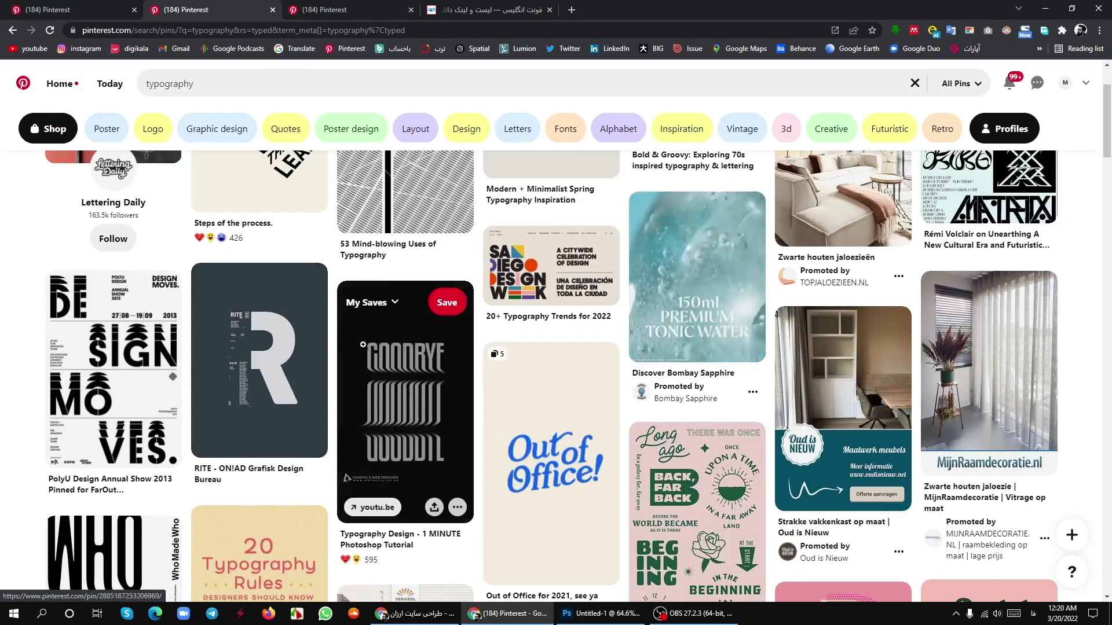
- Open another typography pin and the RITE pin in background tabs
{"action": "right_click", "coordinate": [422, 155]}
{"action": "left_click", "coordinate": [457, 164]}
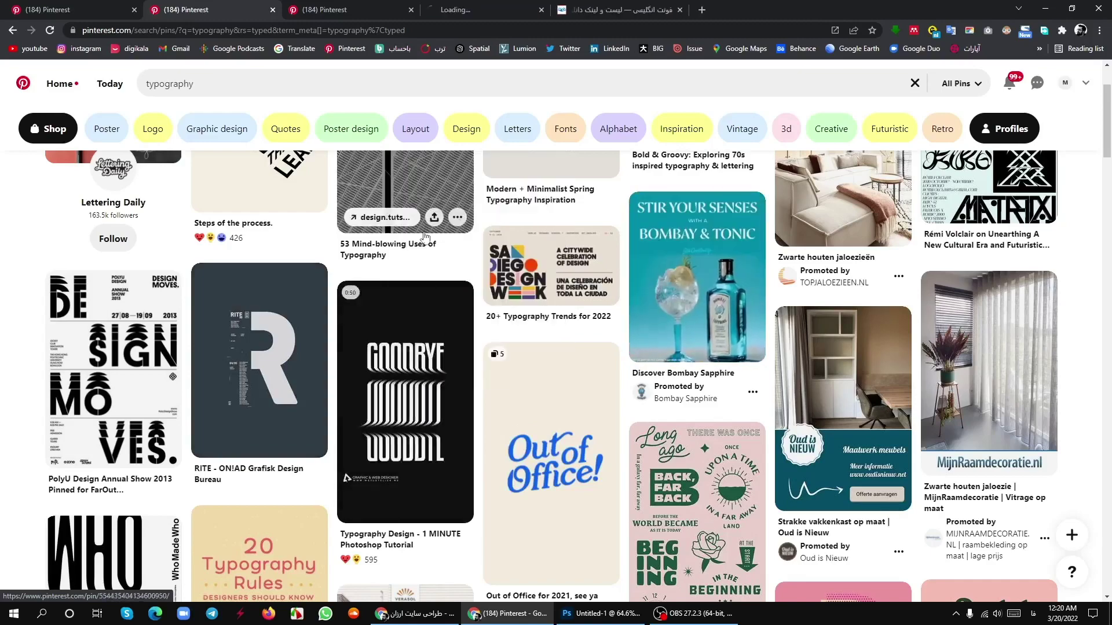
{"action": "right_click", "coordinate": [330, 317]}
{"action": "left_click", "coordinate": [365, 325]}
{"action": "scroll", "coordinate": [550, 340], "scroll_direction": "down", "scroll_amount": 3}
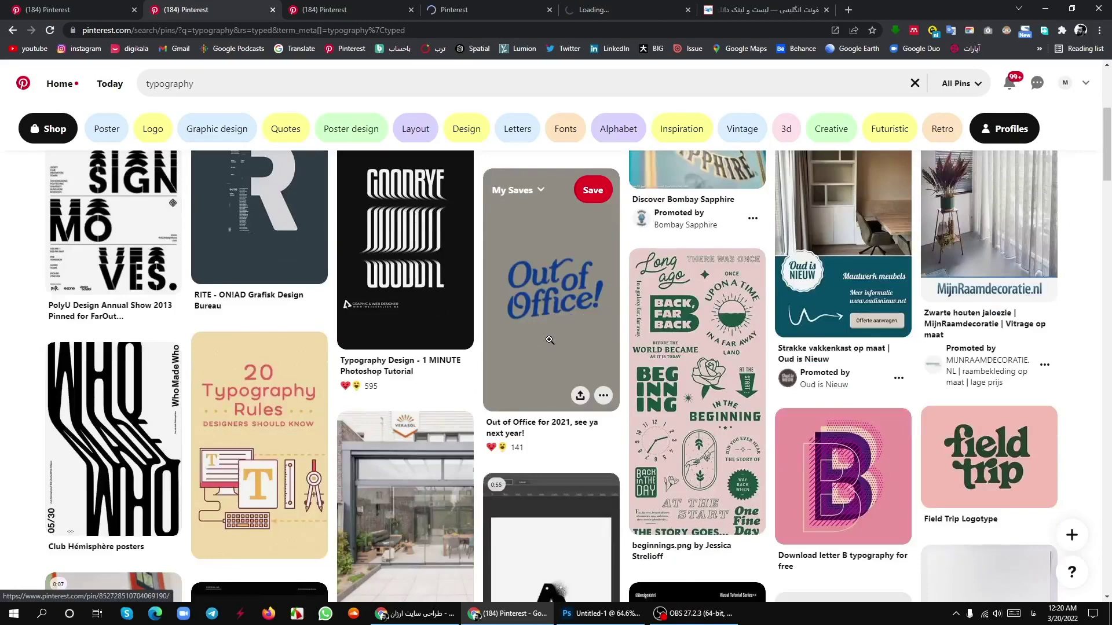
{"action": "scroll", "coordinate": [550, 340], "scroll_direction": "down", "scroll_amount": 5}
- Open the Broken Glass pin in a new tab and look at the Typography Design pin
{"action": "right_click", "coordinate": [693, 360]}
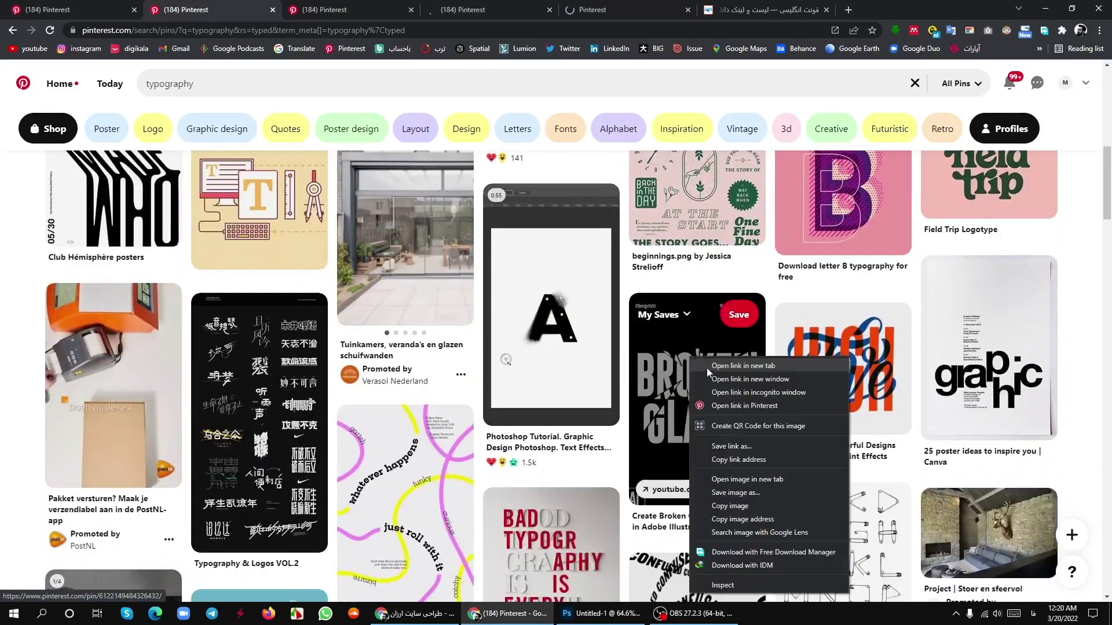
{"action": "left_click", "coordinate": [743, 366]}
{"action": "key", "text": "ctrl+Tab"}
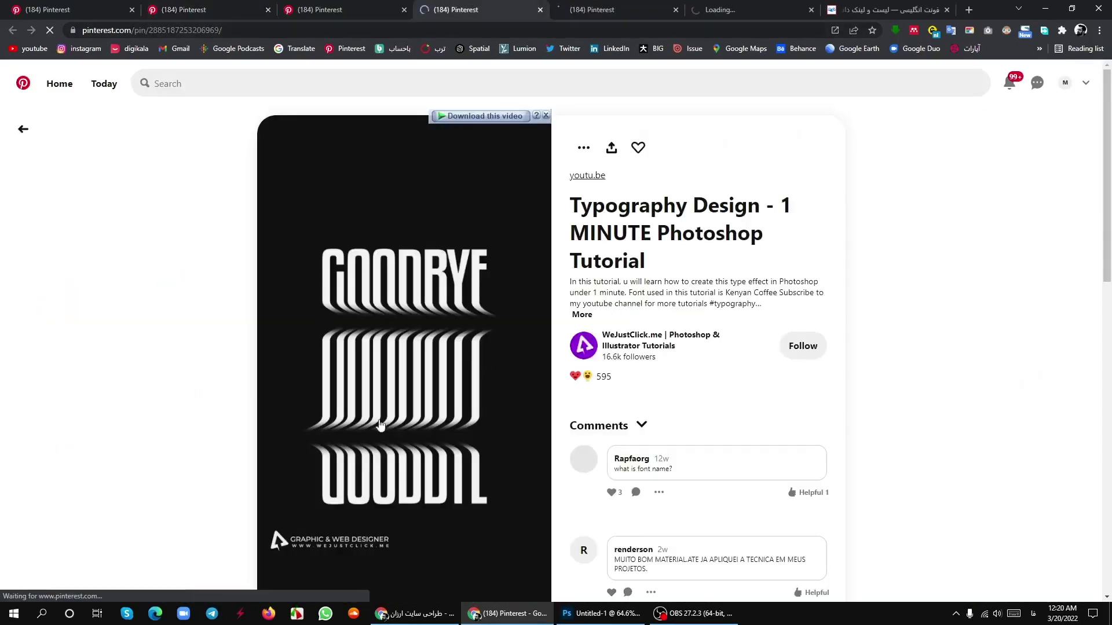
{"action": "scroll", "coordinate": [434, 380], "scroll_direction": "down", "scroll_amount": 2}
{"action": "scroll", "coordinate": [521, 232], "scroll_direction": "down", "scroll_amount": 2}
- Flip between the RITE, Broken Glass and Faradars tabs, ending on the Typography Design video pin
{"action": "left_click", "coordinate": [598, 8]}
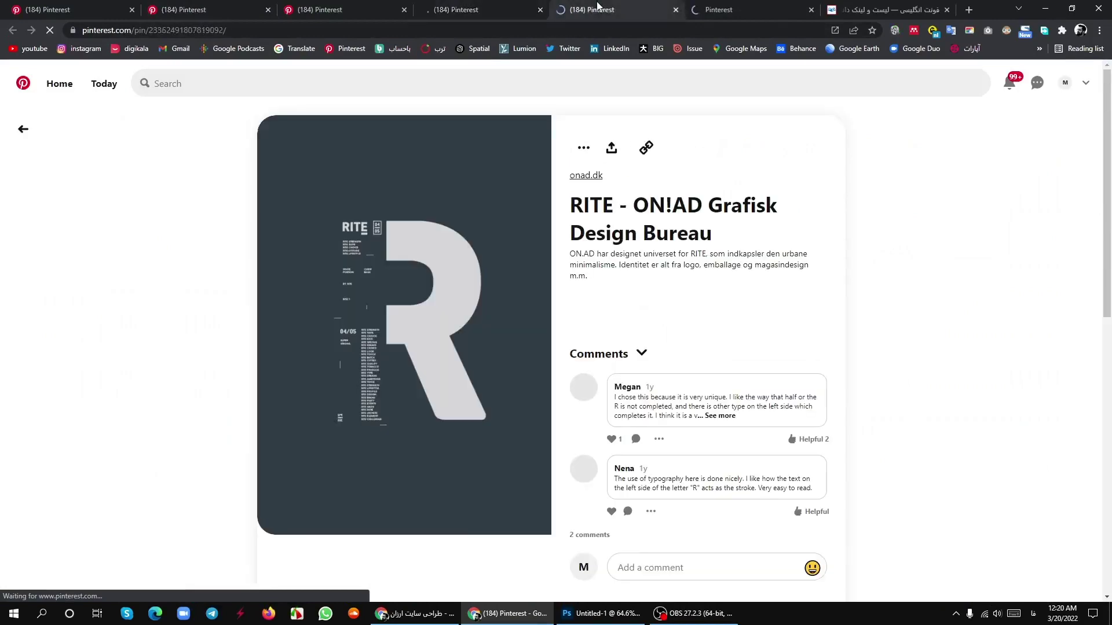
{"action": "left_click", "coordinate": [752, 7]}
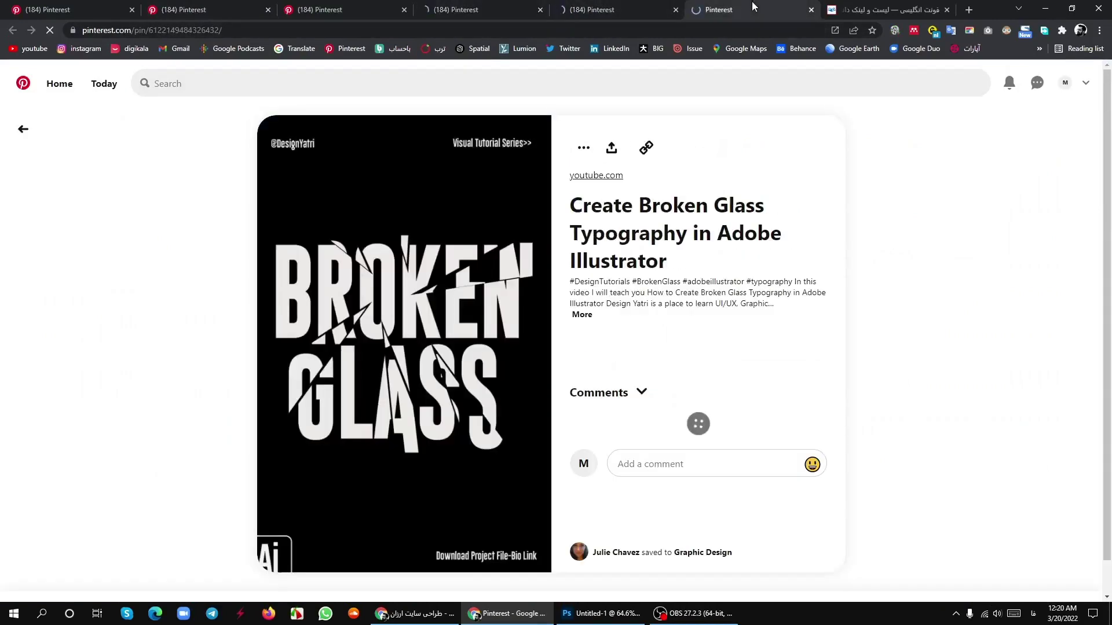
{"action": "left_click", "coordinate": [660, 9]}
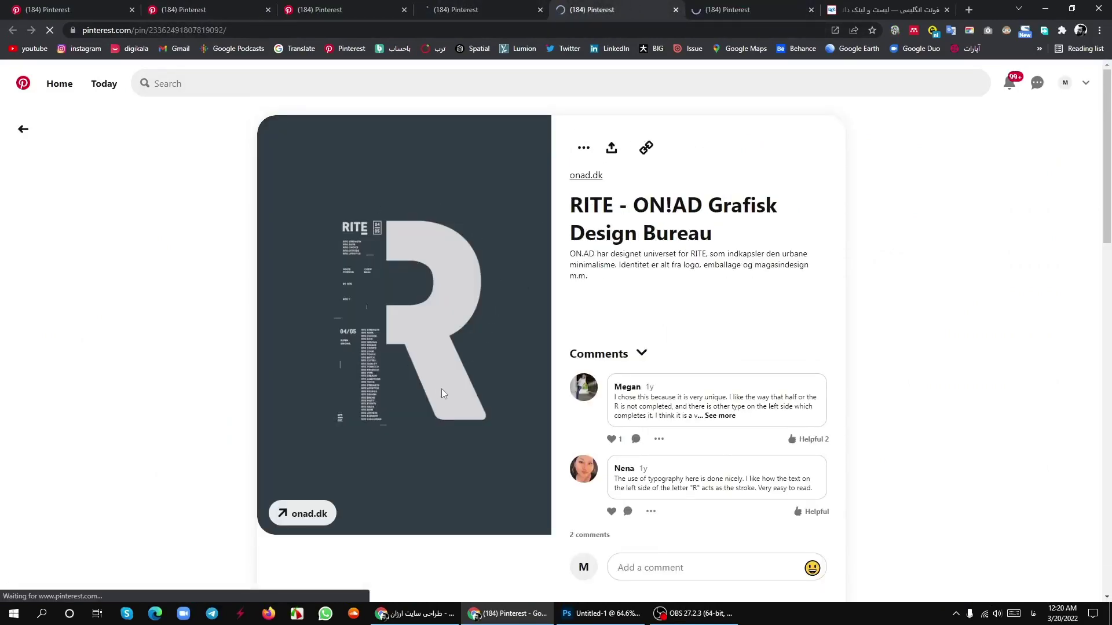
{"action": "left_click", "coordinate": [851, 10]}
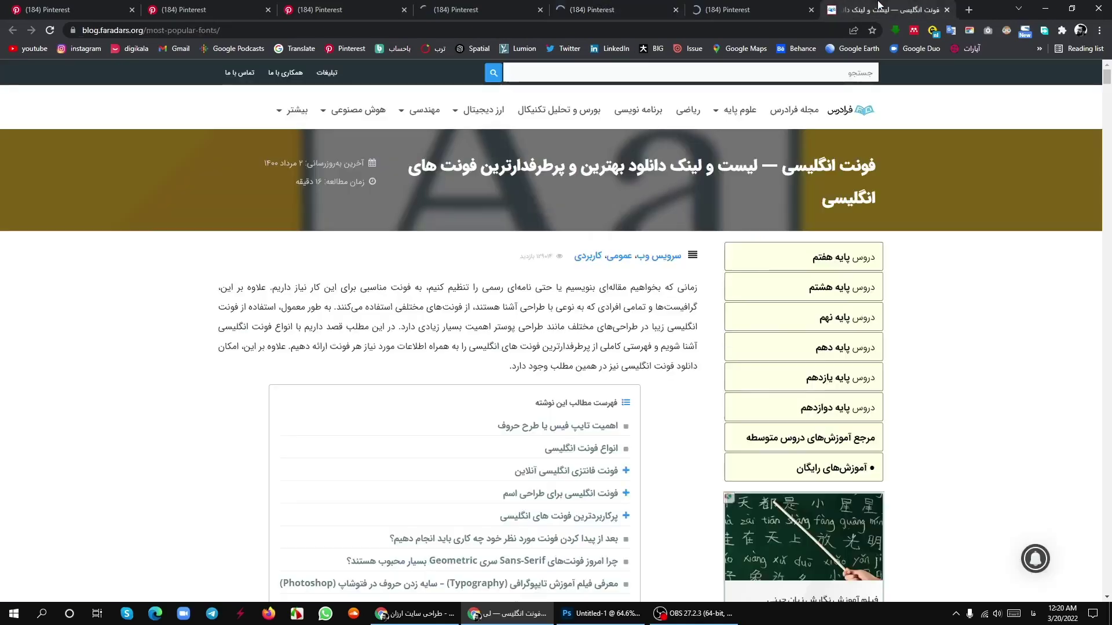
{"action": "left_click", "coordinate": [780, 7]}
{"action": "left_click", "coordinate": [620, 11]}
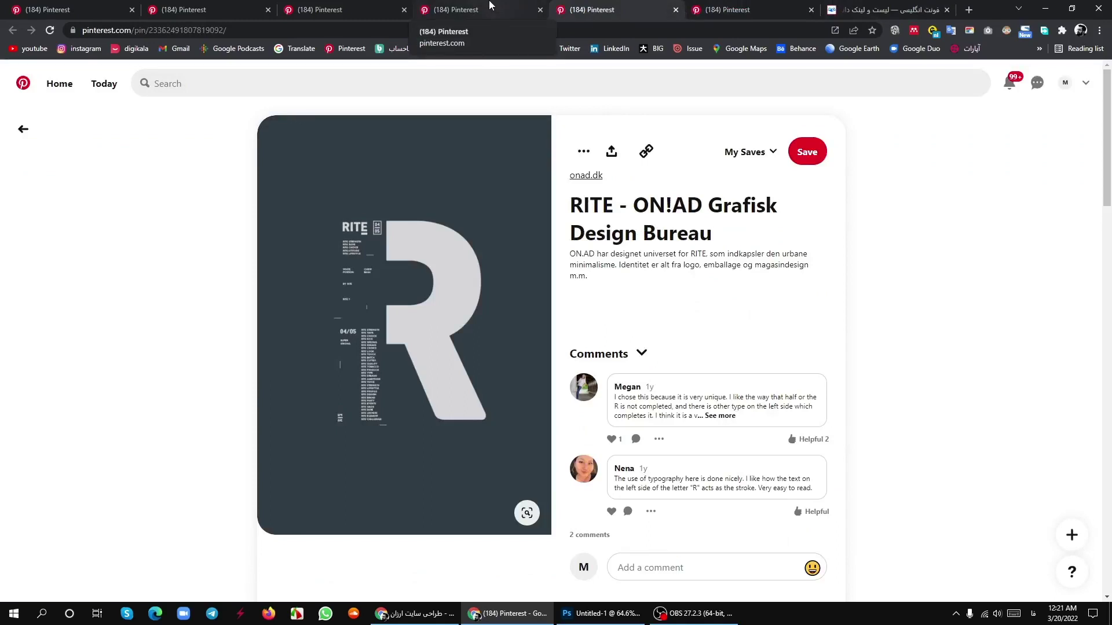
{"action": "left_click", "coordinate": [489, 7]}
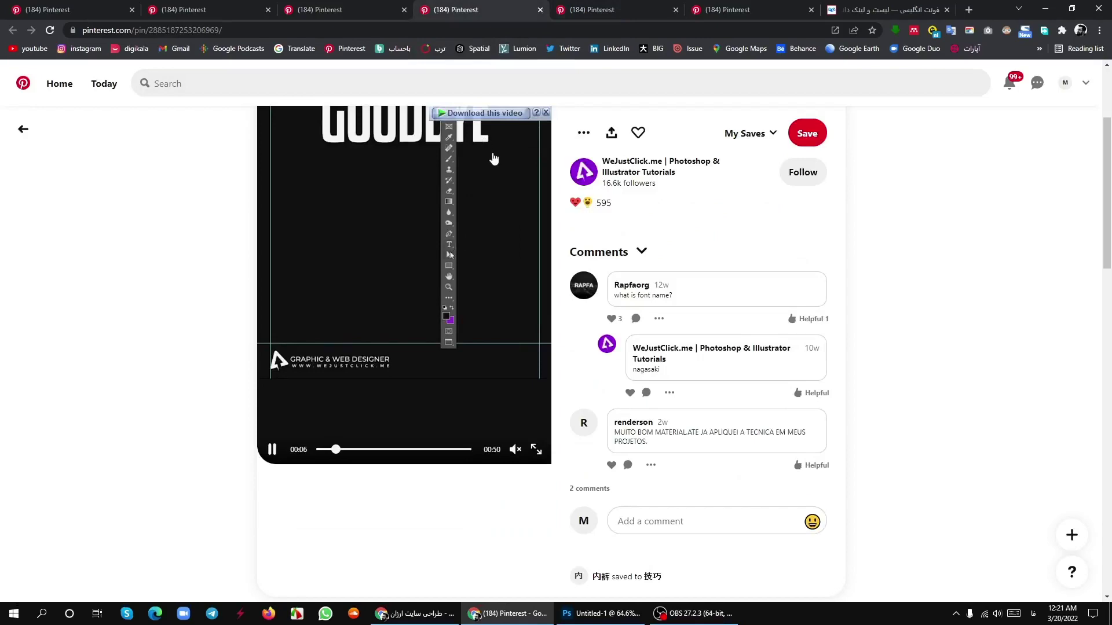
- Close the Typography Design, RITE and Broken Glass pins, then view and close the PolyU Design Moves pin
{"action": "left_click", "coordinate": [540, 11]}
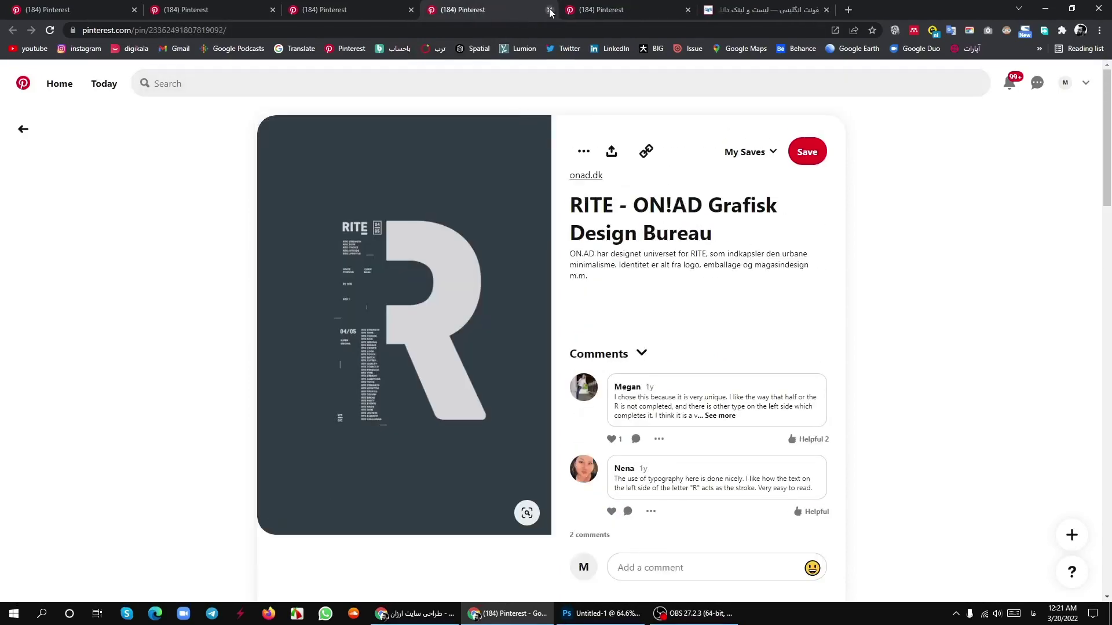
{"action": "left_click", "coordinate": [549, 10]}
{"action": "left_click", "coordinate": [549, 10]}
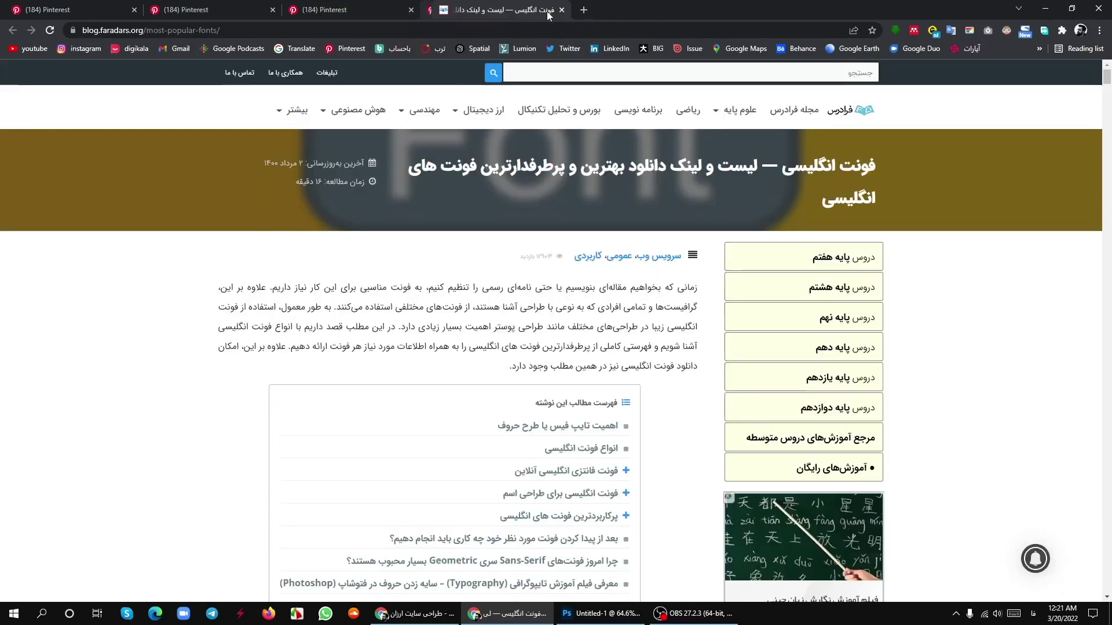
{"action": "left_click", "coordinate": [359, 10]}
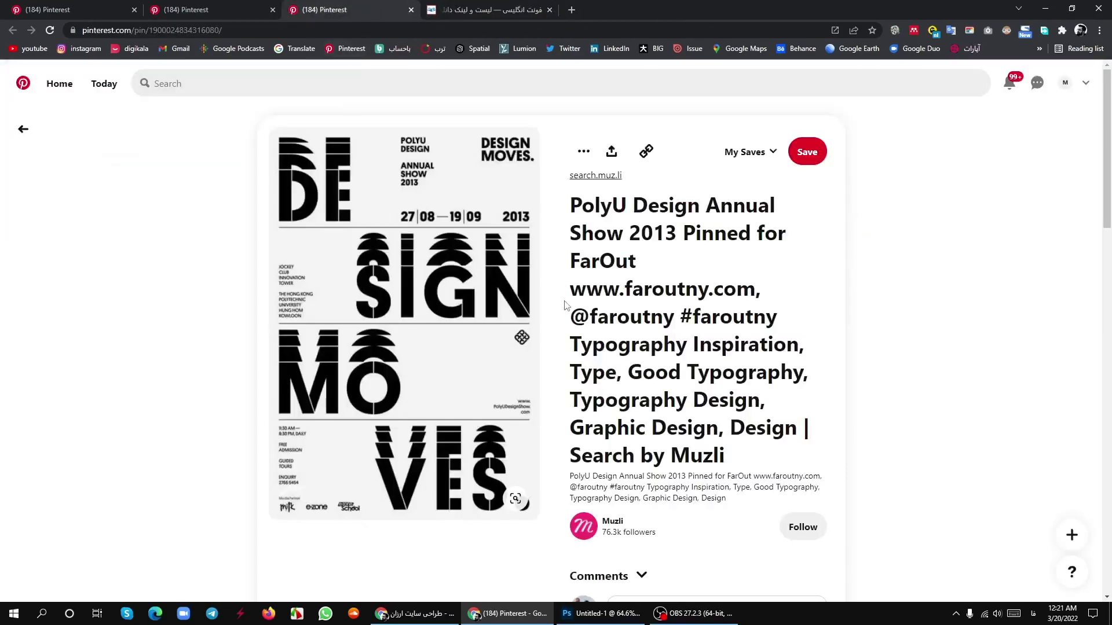
{"action": "scroll", "coordinate": [857, 351], "scroll_direction": "down", "scroll_amount": 3}
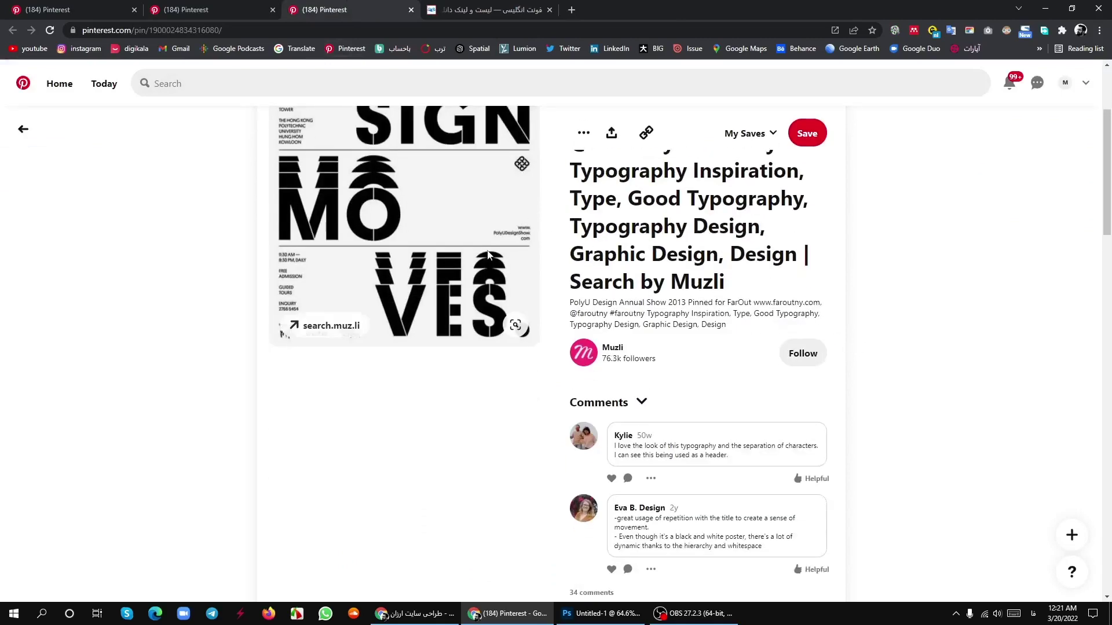
{"action": "left_click", "coordinate": [411, 10]}
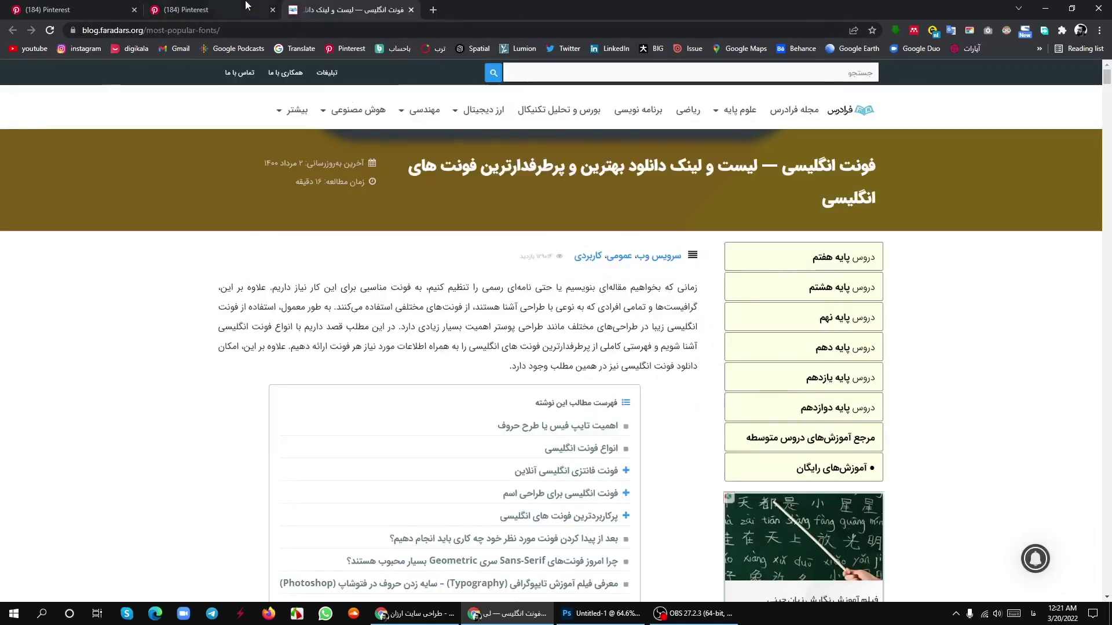
- Glance at the typography search results and close that tab
{"action": "left_click", "coordinate": [211, 10]}
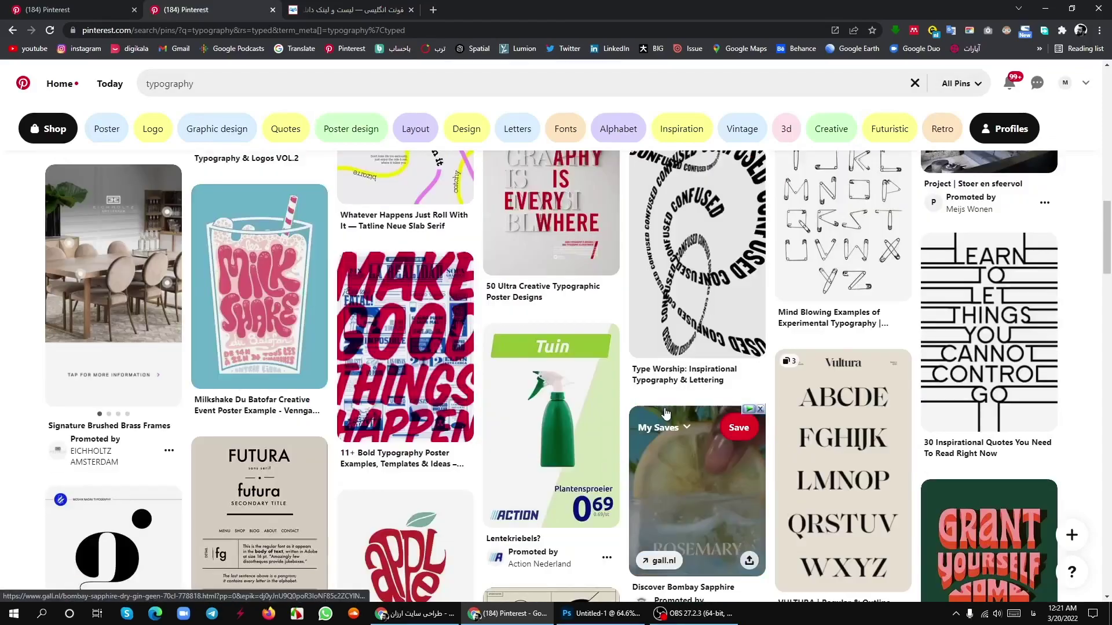
{"action": "scroll", "coordinate": [666, 389], "scroll_direction": "down", "scroll_amount": 3}
{"action": "scroll", "coordinate": [666, 389], "scroll_direction": "down", "scroll_amount": 2}
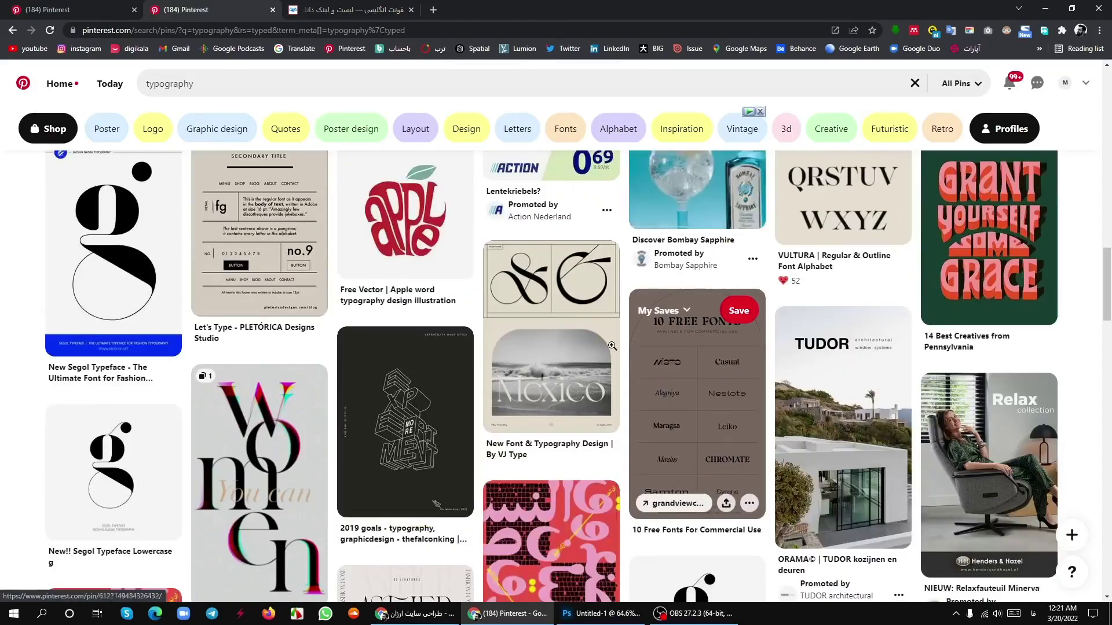
{"action": "left_click", "coordinate": [272, 10]}
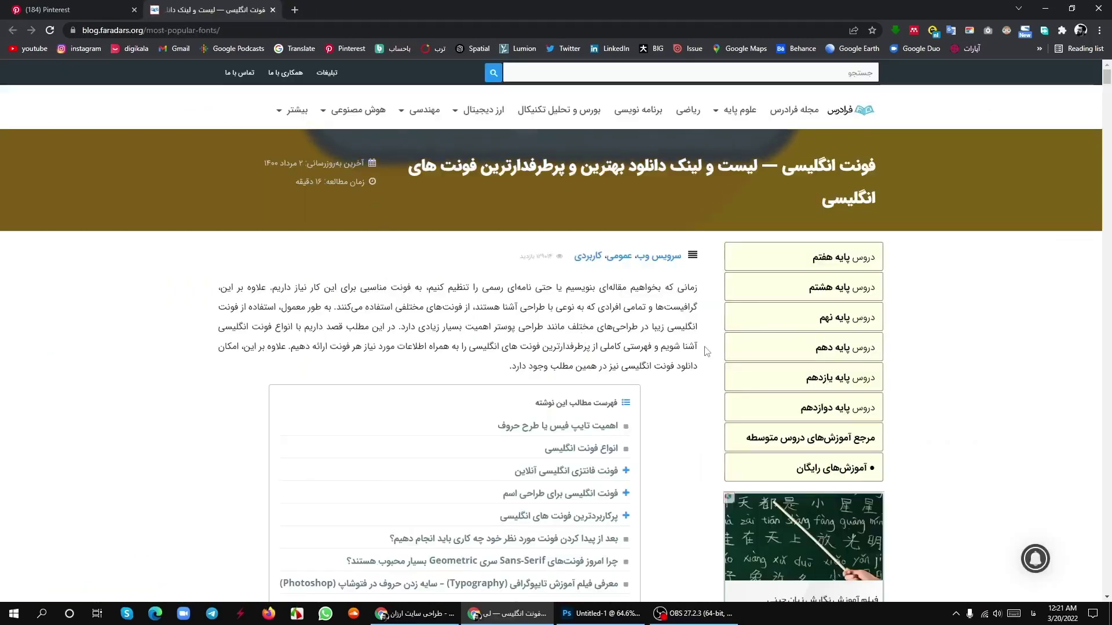
- Scroll the Faradars English-fonts article down to the VOGA font section
{"action": "left_click", "coordinate": [173, 30]}
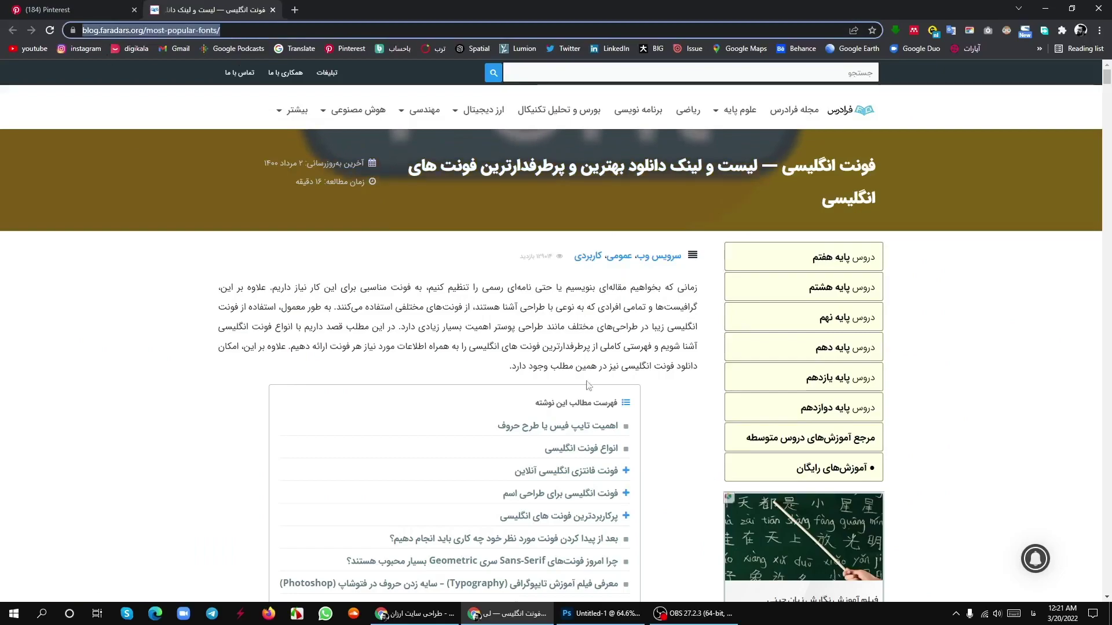
{"action": "scroll", "coordinate": [635, 392], "scroll_direction": "down", "scroll_amount": 5}
{"action": "left_click", "coordinate": [635, 393]}
{"action": "scroll", "coordinate": [647, 360], "scroll_direction": "down", "scroll_amount": 8}
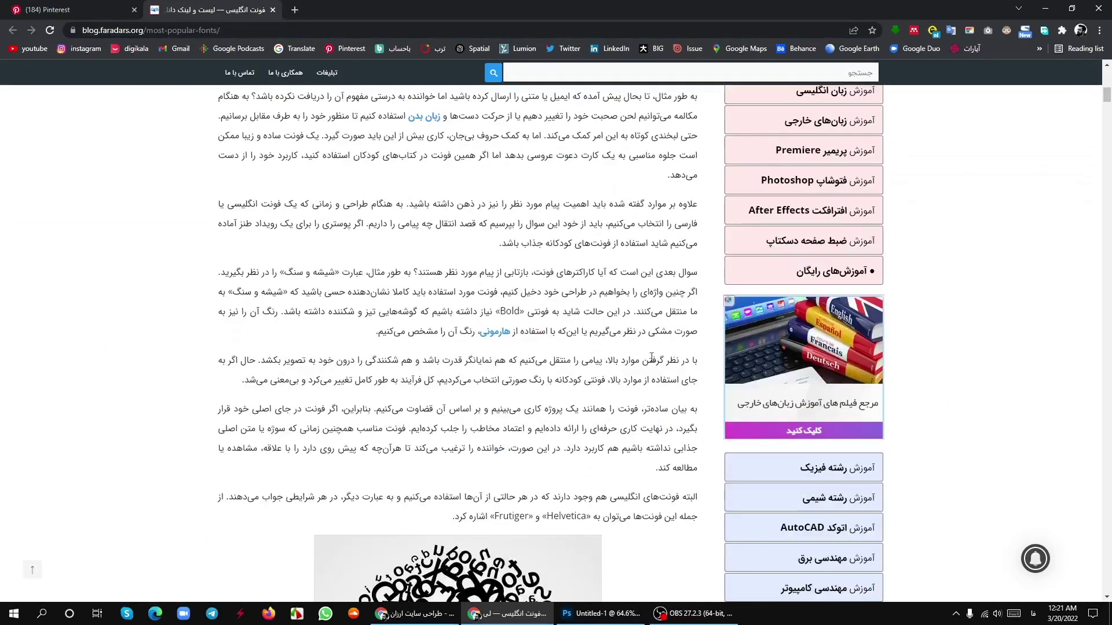
{"action": "scroll", "coordinate": [646, 359], "scroll_direction": "down", "scroll_amount": 3}
{"action": "scroll", "coordinate": [631, 341], "scroll_direction": "down", "scroll_amount": 4}
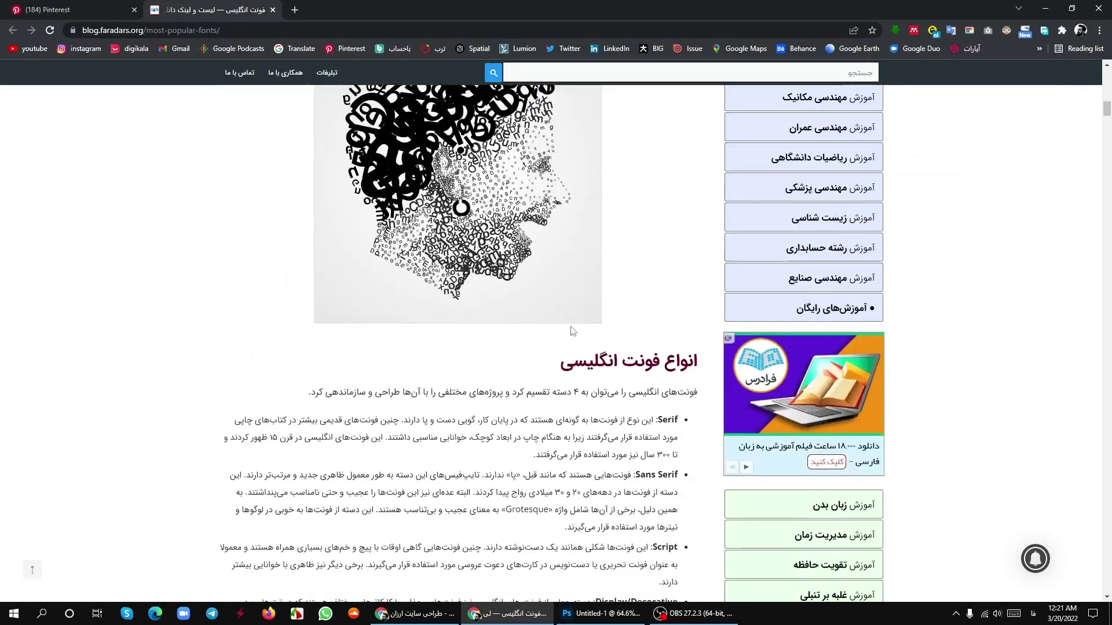
{"action": "scroll", "coordinate": [615, 314], "scroll_direction": "up", "scroll_amount": 3}
{"action": "scroll", "coordinate": [619, 324], "scroll_direction": "down", "scroll_amount": 3}
{"action": "scroll", "coordinate": [633, 341], "scroll_direction": "down", "scroll_amount": 5}
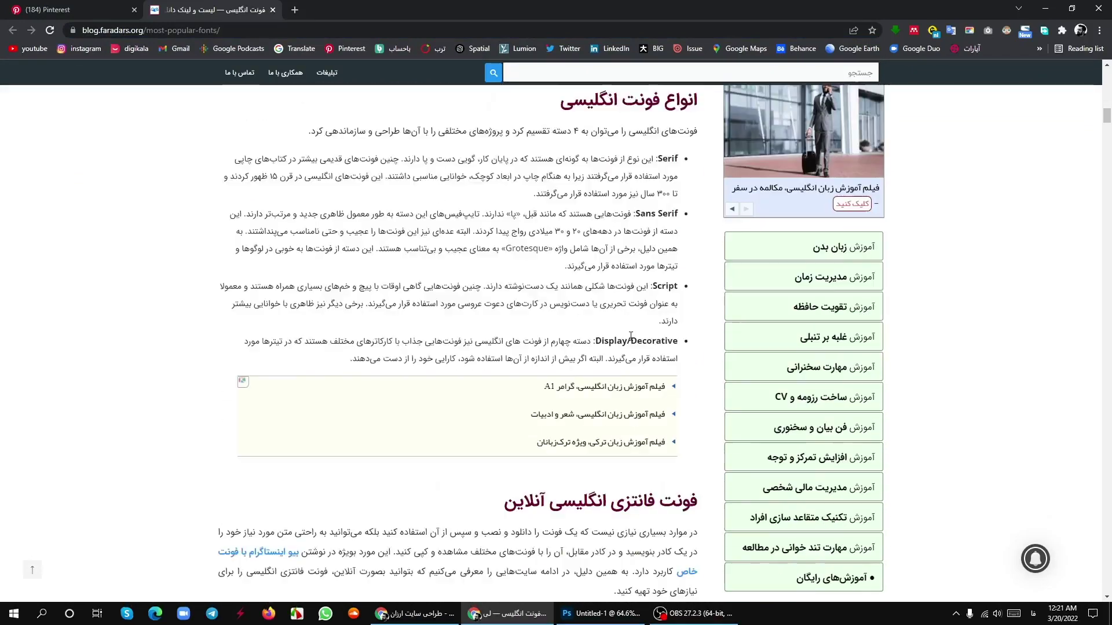
{"action": "scroll", "coordinate": [637, 369], "scroll_direction": "up", "scroll_amount": 2}
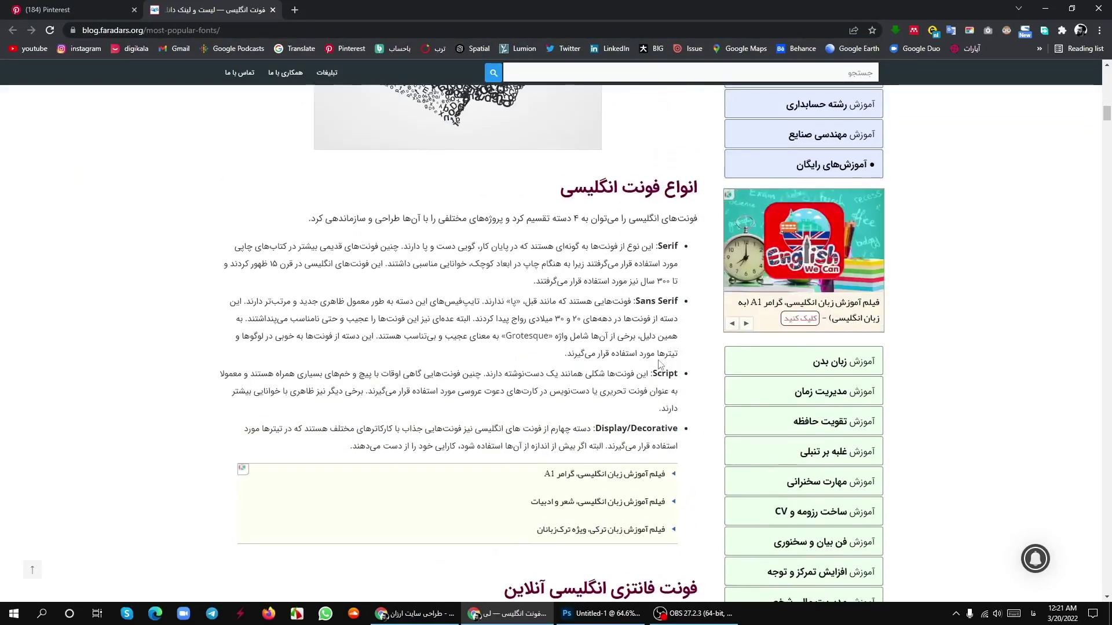
{"action": "scroll", "coordinate": [659, 363], "scroll_direction": "down", "scroll_amount": 1}
{"action": "scroll", "coordinate": [660, 365], "scroll_direction": "down", "scroll_amount": 4}
{"action": "scroll", "coordinate": [662, 365], "scroll_direction": "down", "scroll_amount": 3}
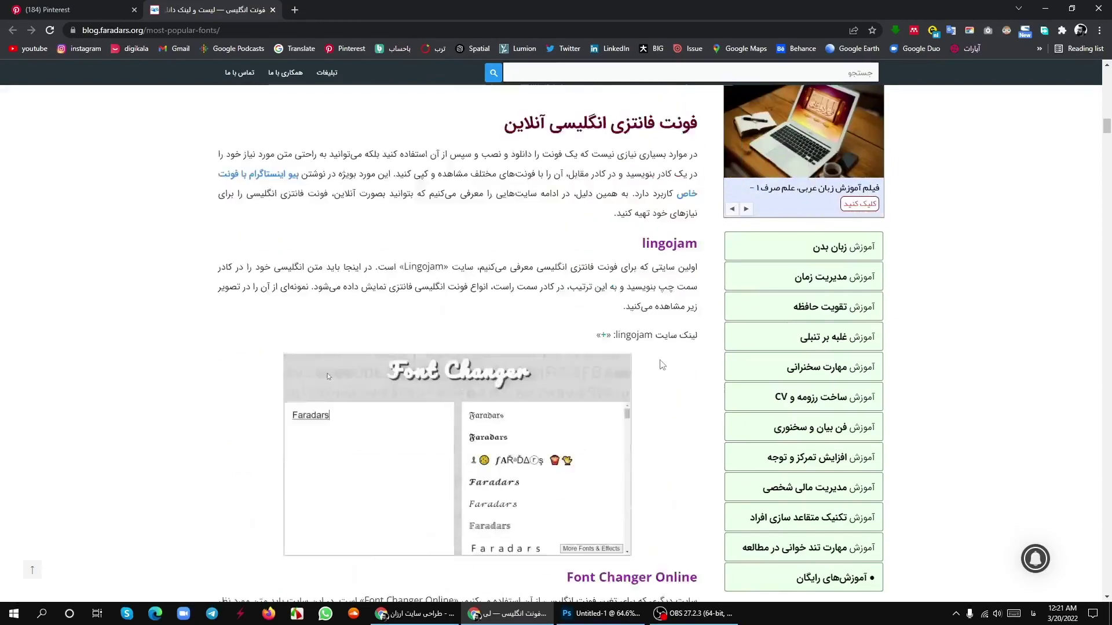
{"action": "scroll", "coordinate": [662, 364], "scroll_direction": "down", "scroll_amount": 1}
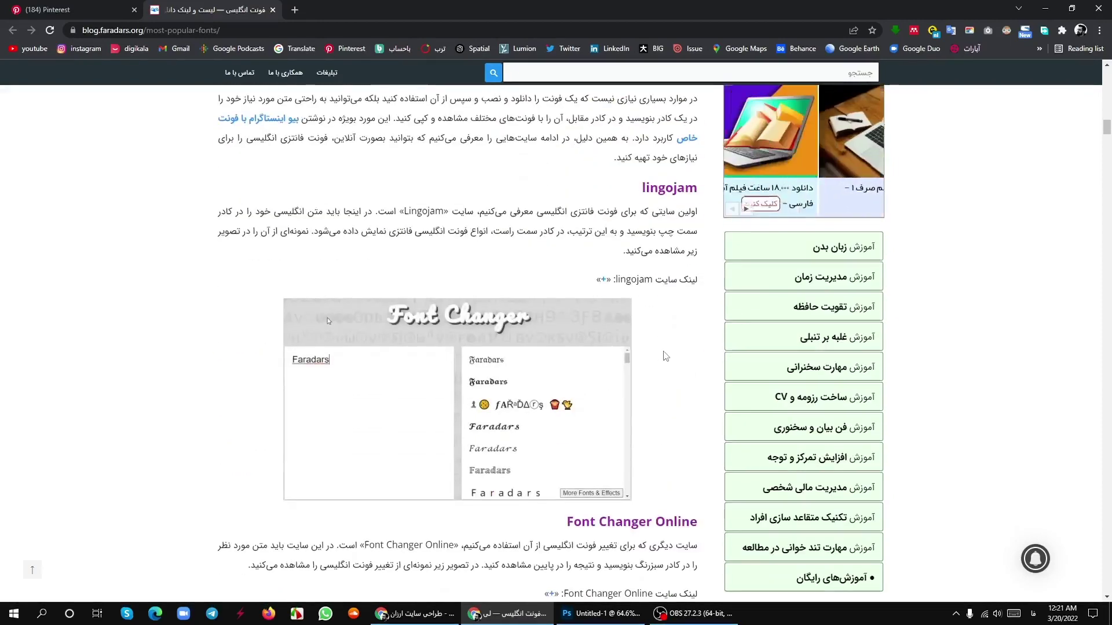
{"action": "scroll", "coordinate": [663, 361], "scroll_direction": "down", "scroll_amount": 3}
{"action": "scroll", "coordinate": [667, 354], "scroll_direction": "down", "scroll_amount": 5}
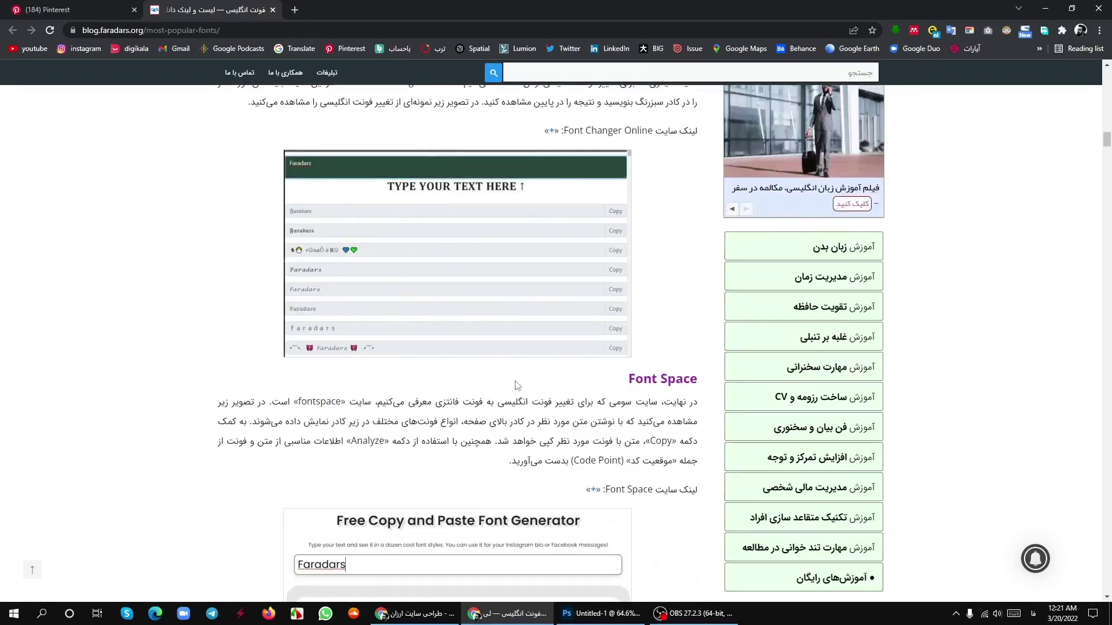
{"action": "scroll", "coordinate": [559, 378], "scroll_direction": "down", "scroll_amount": 2}
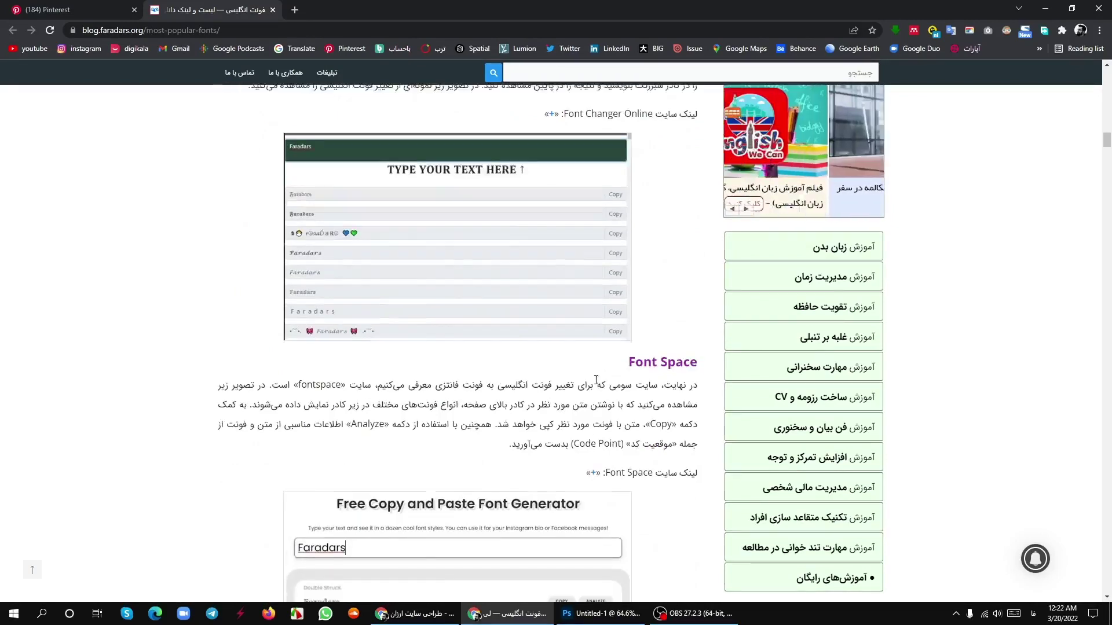
{"action": "scroll", "coordinate": [608, 382], "scroll_direction": "down", "scroll_amount": 4}
{"action": "scroll", "coordinate": [631, 363], "scroll_direction": "down", "scroll_amount": 4}
{"action": "scroll", "coordinate": [637, 335], "scroll_direction": "down", "scroll_amount": 1}
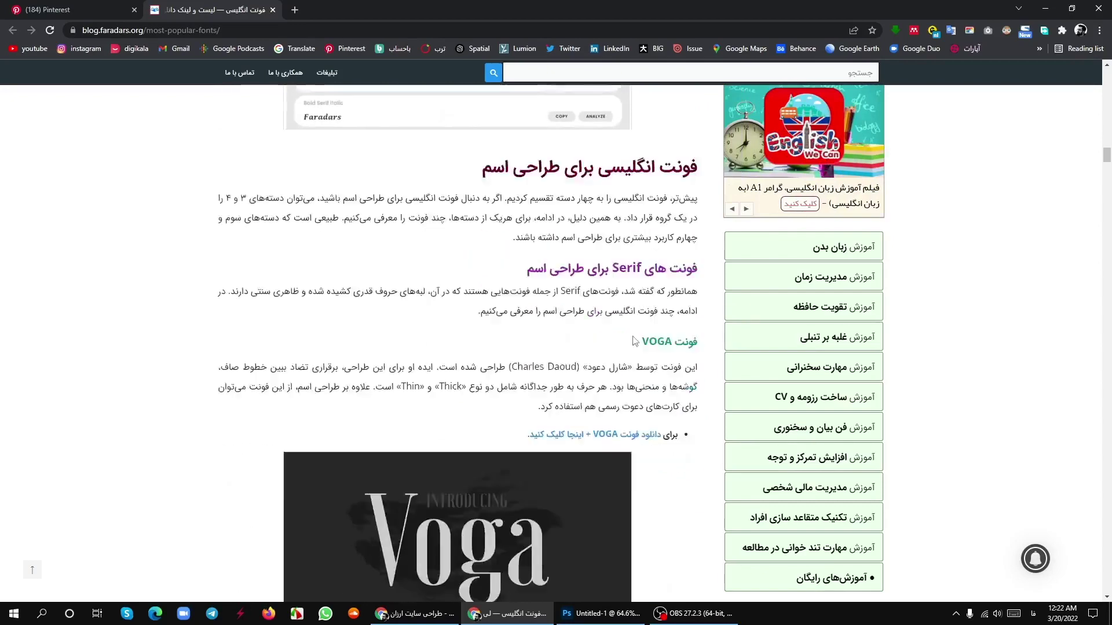
{"action": "scroll", "coordinate": [652, 324], "scroll_direction": "down", "scroll_amount": 5}
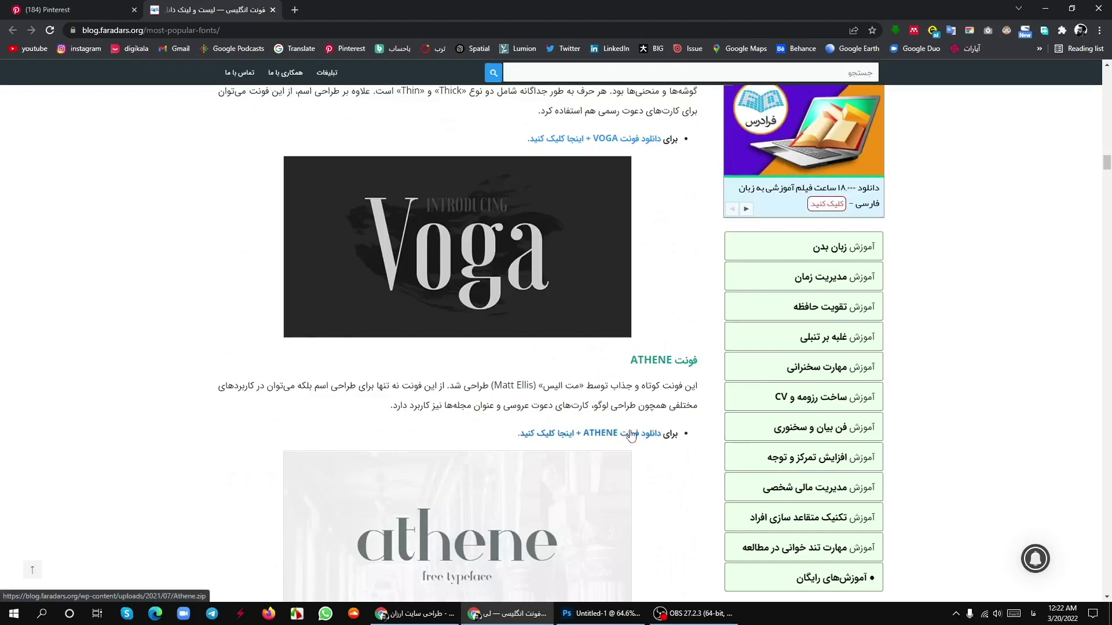
- Download the Voga font zip through IDM, confirming the duplicate-file prompt
{"action": "left_click", "coordinate": [620, 278]}
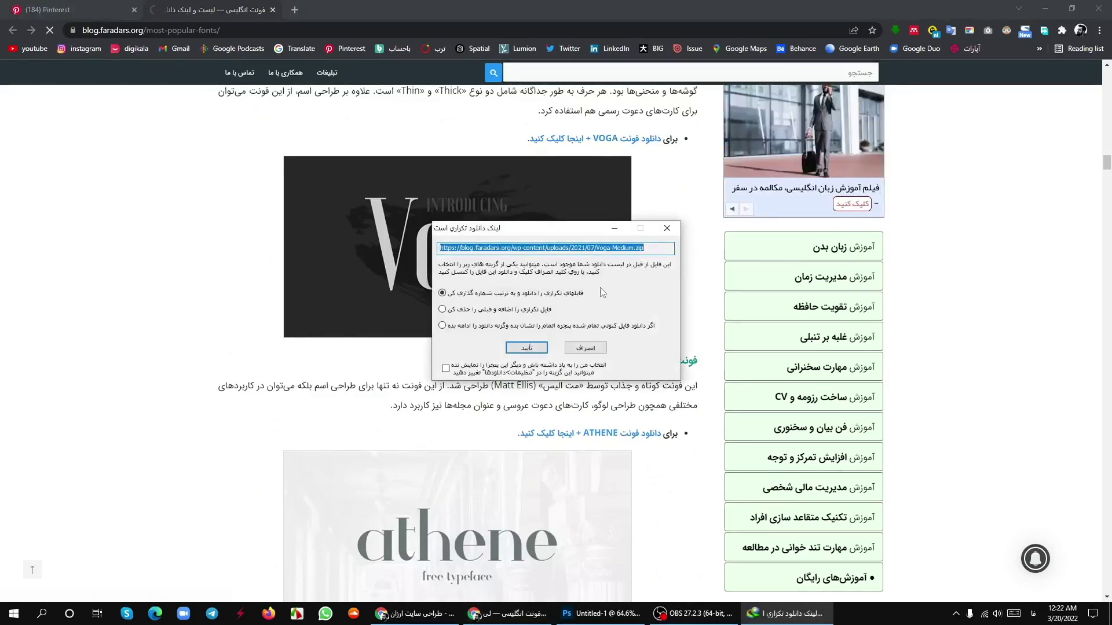
{"action": "left_click", "coordinate": [526, 348]}
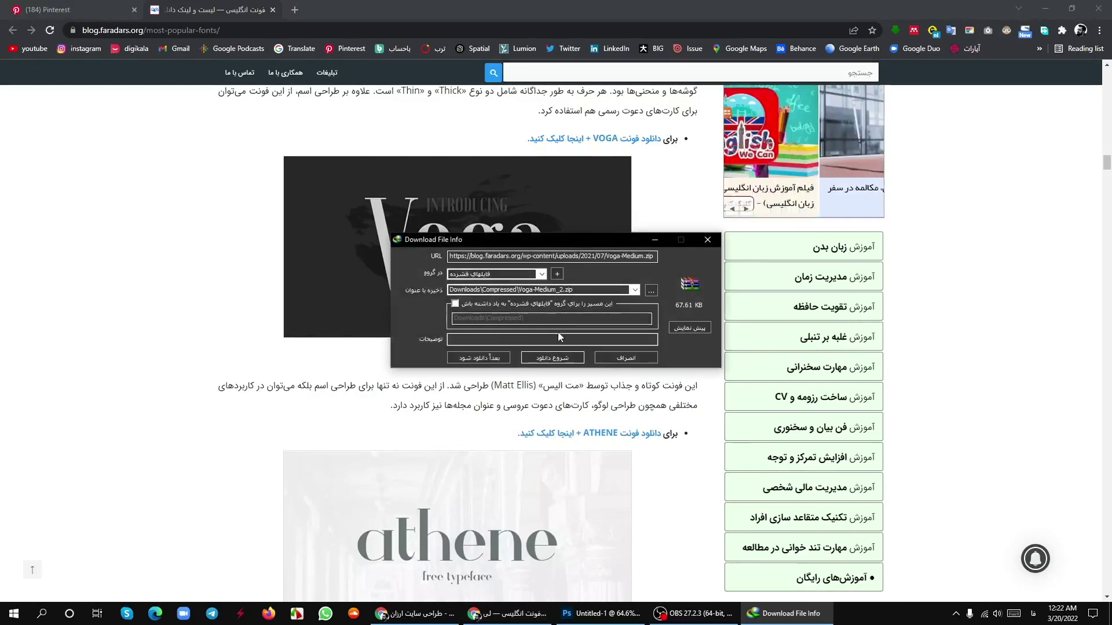
{"action": "left_click", "coordinate": [554, 358]}
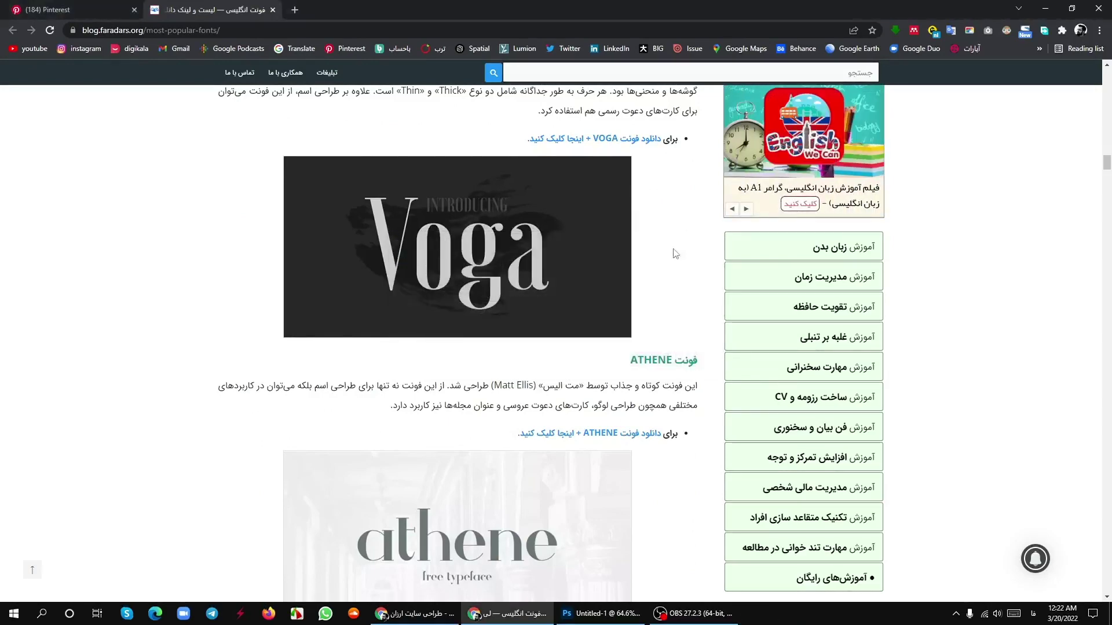
{"action": "scroll", "coordinate": [683, 292], "scroll_direction": "down", "scroll_amount": 6}
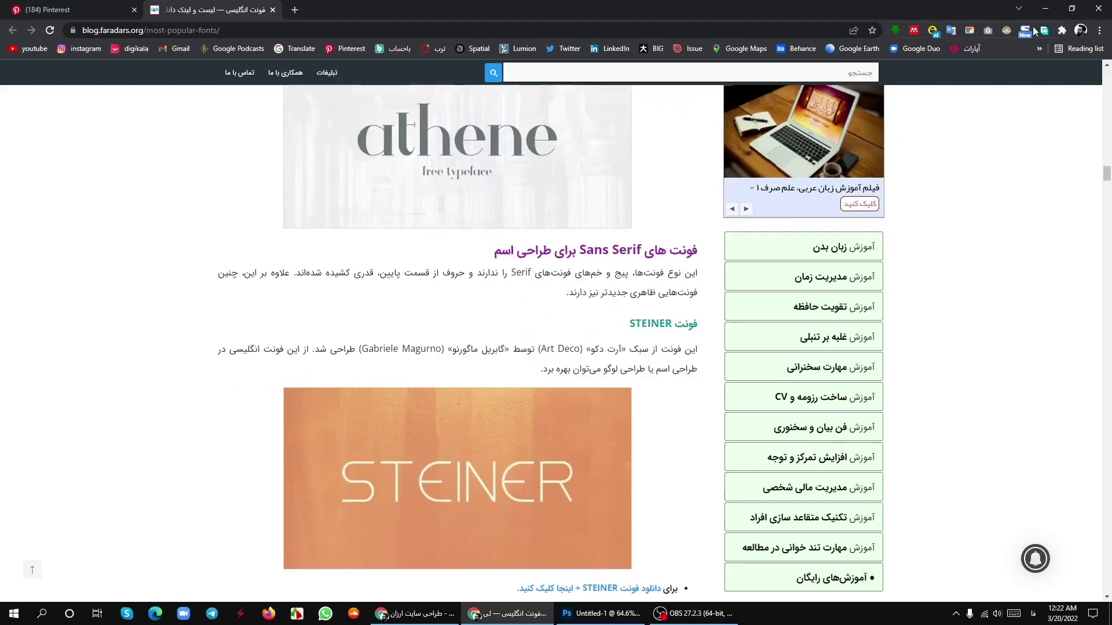
{"action": "left_click", "coordinate": [1045, 9]}
- Open the FONT folder on the desktop and scroll through its font files
{"action": "double_click", "coordinate": [22, 18]}
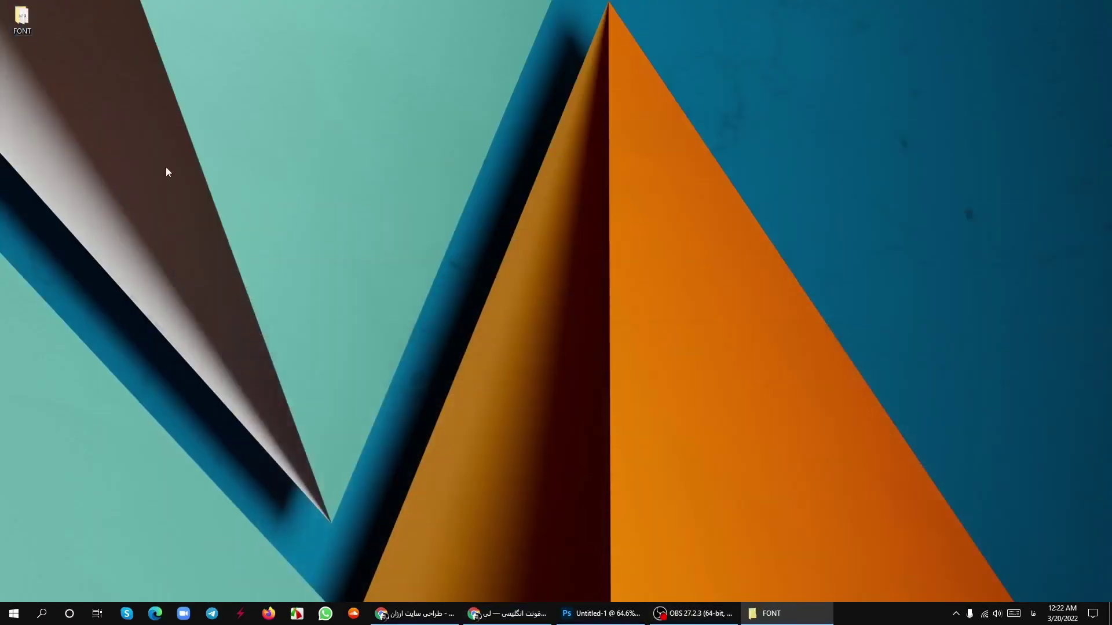
{"action": "scroll", "coordinate": [263, 324], "scroll_direction": "down", "scroll_amount": 5}
{"action": "scroll", "coordinate": [269, 347], "scroll_direction": "down", "scroll_amount": 15}
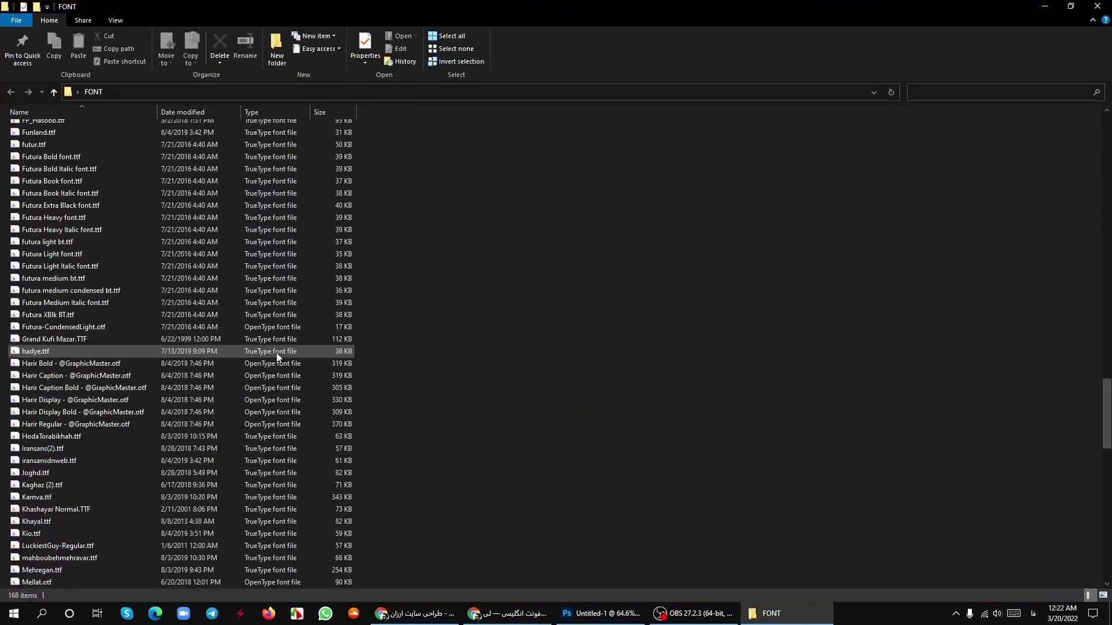
{"action": "scroll", "coordinate": [437, 336], "scroll_direction": "down", "scroll_amount": 5}
{"action": "scroll", "coordinate": [457, 371], "scroll_direction": "down", "scroll_amount": 5}
{"action": "scroll", "coordinate": [459, 370], "scroll_direction": "up", "scroll_amount": 9}
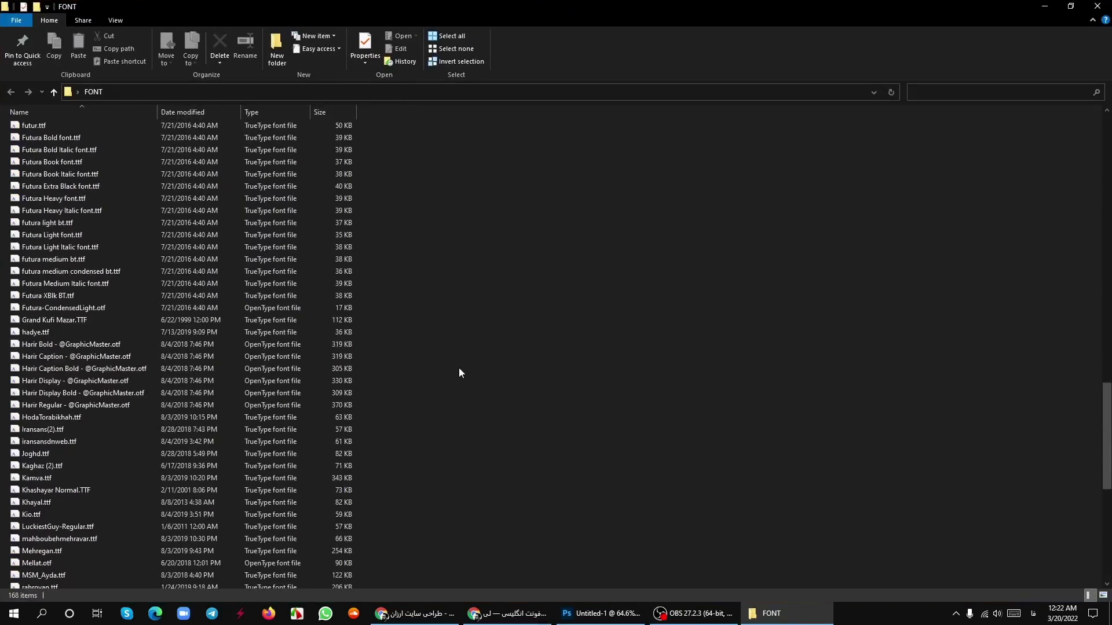
{"action": "scroll", "coordinate": [458, 372], "scroll_direction": "up", "scroll_amount": 20}
{"action": "scroll", "coordinate": [459, 371], "scroll_direction": "up", "scroll_amount": 1}
{"action": "scroll", "coordinate": [458, 369], "scroll_direction": "up", "scroll_amount": 5}
{"action": "scroll", "coordinate": [460, 368], "scroll_direction": "up", "scroll_amount": 5}
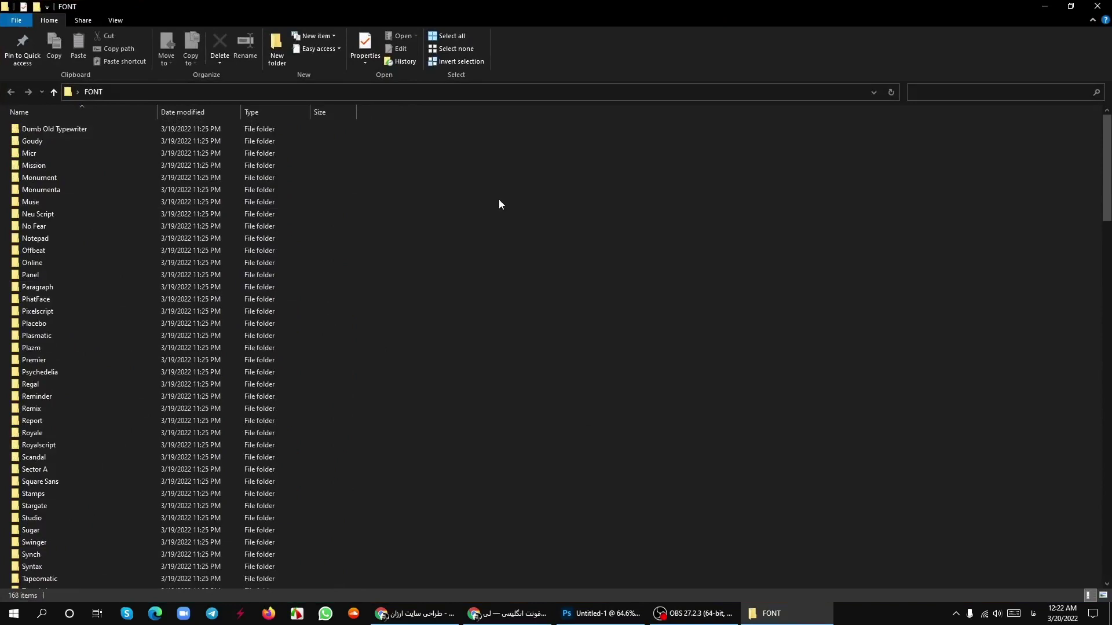
- Close the FONT folder window and refresh the desktop
{"action": "left_click", "coordinate": [1097, 7]}
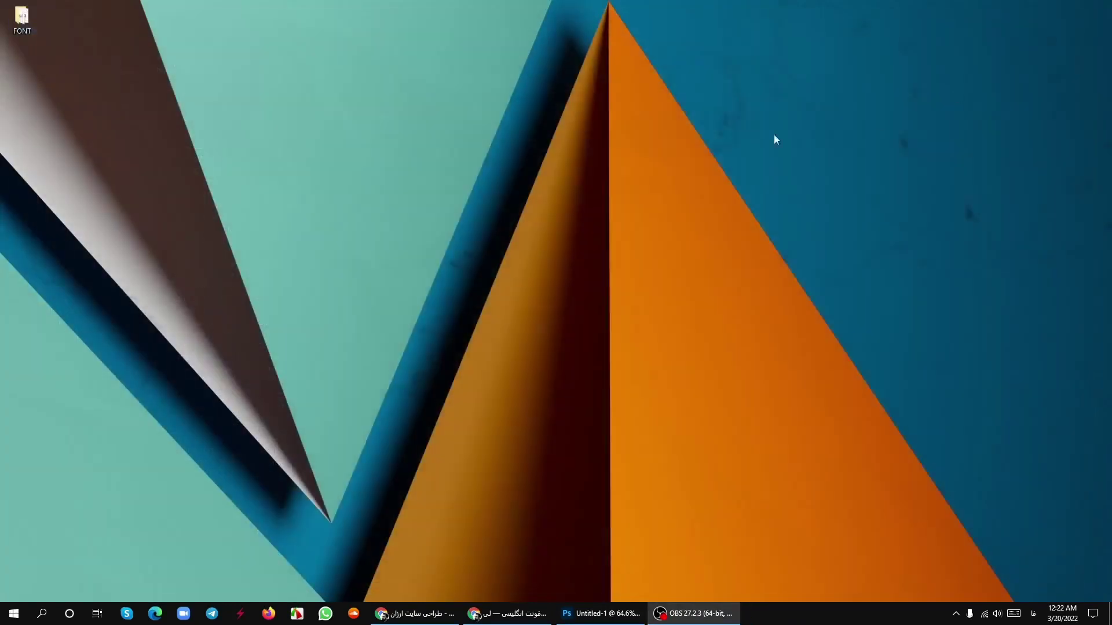
{"action": "right_click", "coordinate": [557, 97]}
{"action": "left_click", "coordinate": [591, 131]}
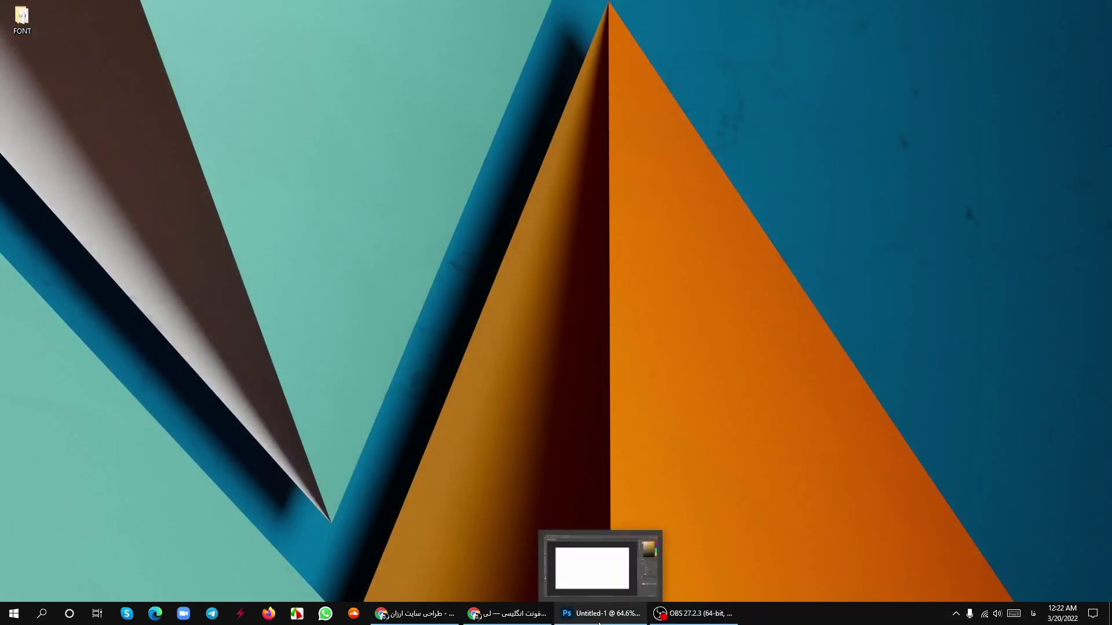
- Return to the Faradars font article in Chrome and scroll back to the STEINER section
{"action": "left_click", "coordinate": [508, 614]}
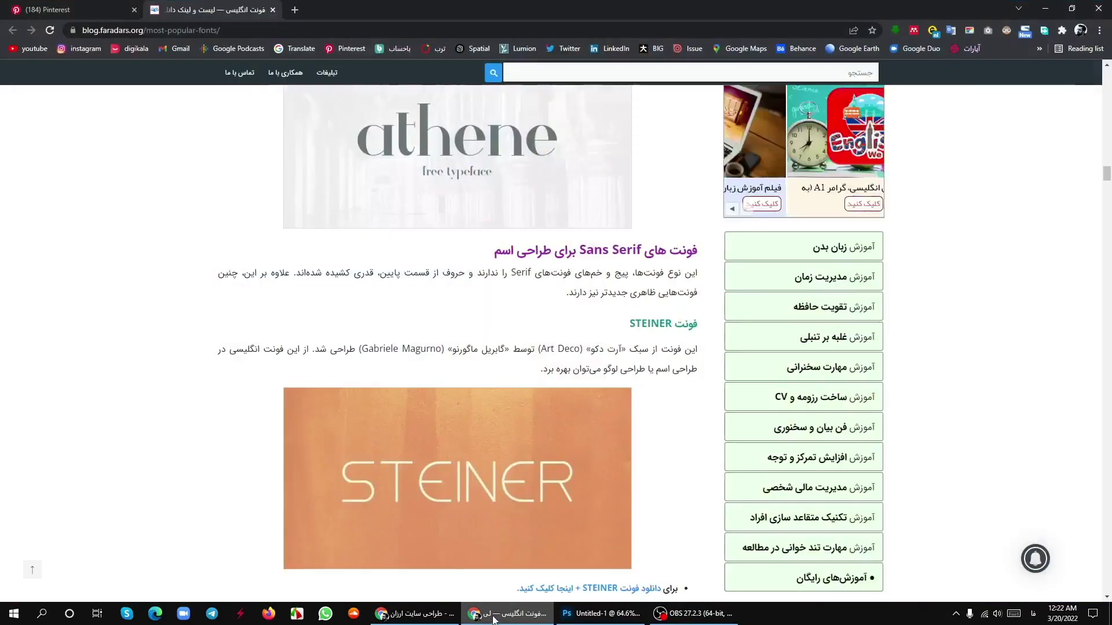
{"action": "scroll", "coordinate": [653, 413], "scroll_direction": "down", "scroll_amount": 5}
{"action": "scroll", "coordinate": [652, 414], "scroll_direction": "down", "scroll_amount": 3}
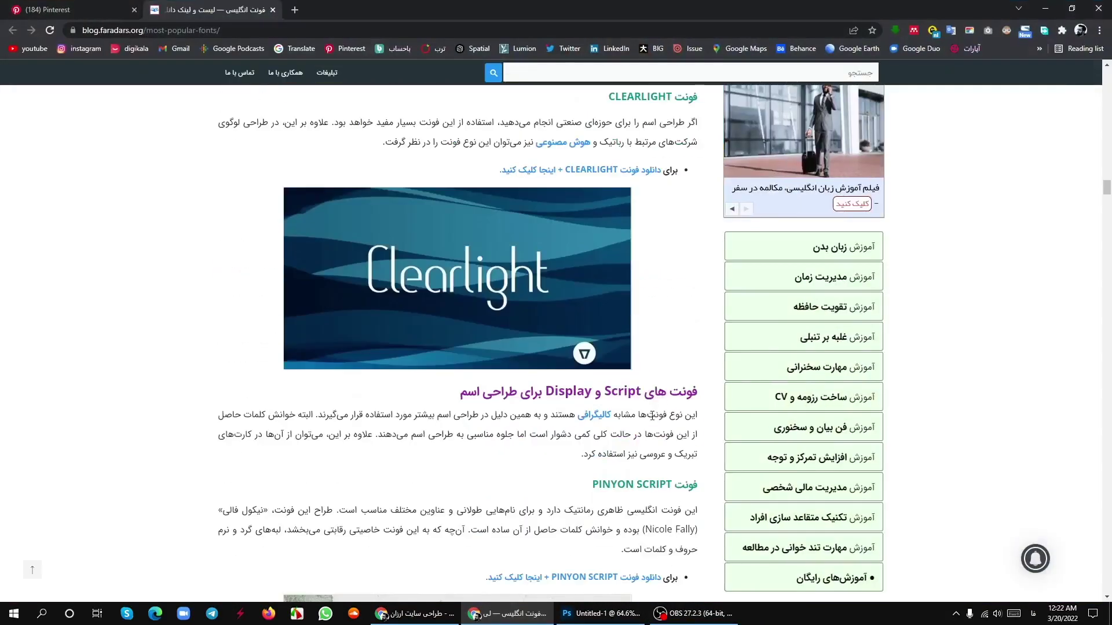
{"action": "scroll", "coordinate": [660, 352], "scroll_direction": "down", "scroll_amount": 6}
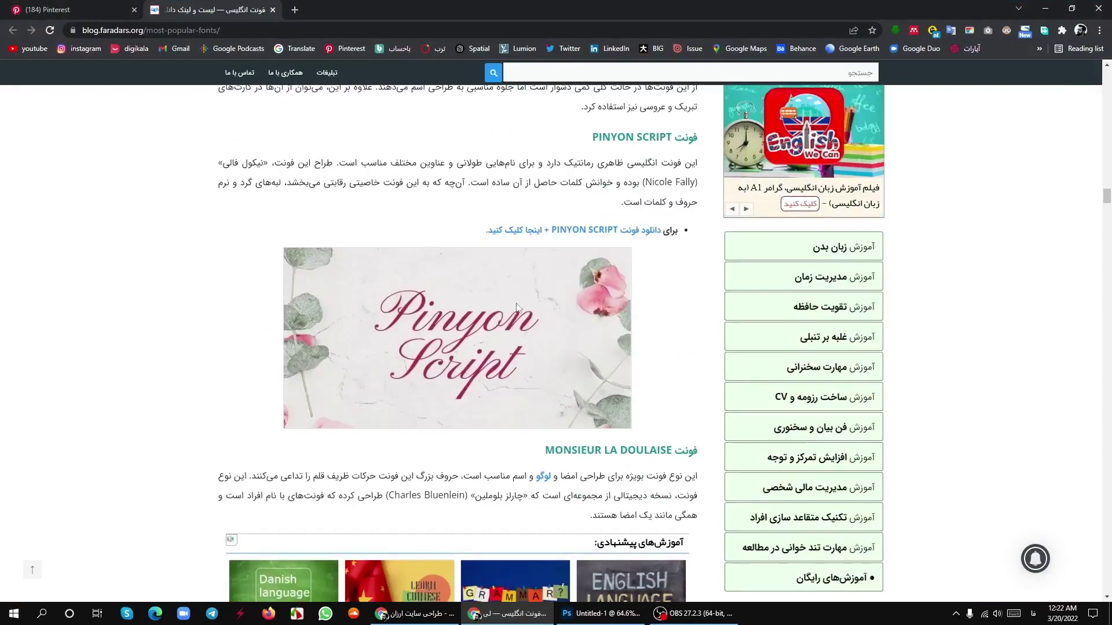
{"action": "scroll", "coordinate": [517, 307], "scroll_direction": "down", "scroll_amount": 6}
{"action": "scroll", "coordinate": [576, 348], "scroll_direction": "up", "scroll_amount": 6}
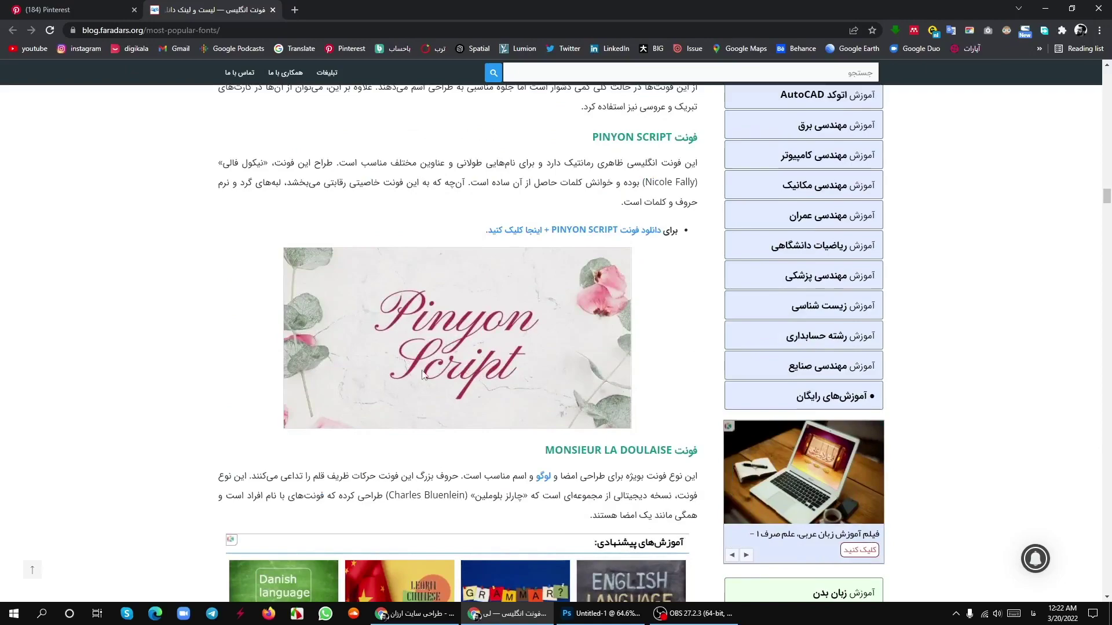
{"action": "scroll", "coordinate": [422, 375], "scroll_direction": "up", "scroll_amount": 4}
{"action": "scroll", "coordinate": [417, 382], "scroll_direction": "up", "scroll_amount": 3}
{"action": "scroll", "coordinate": [413, 387], "scroll_direction": "up", "scroll_amount": 2}
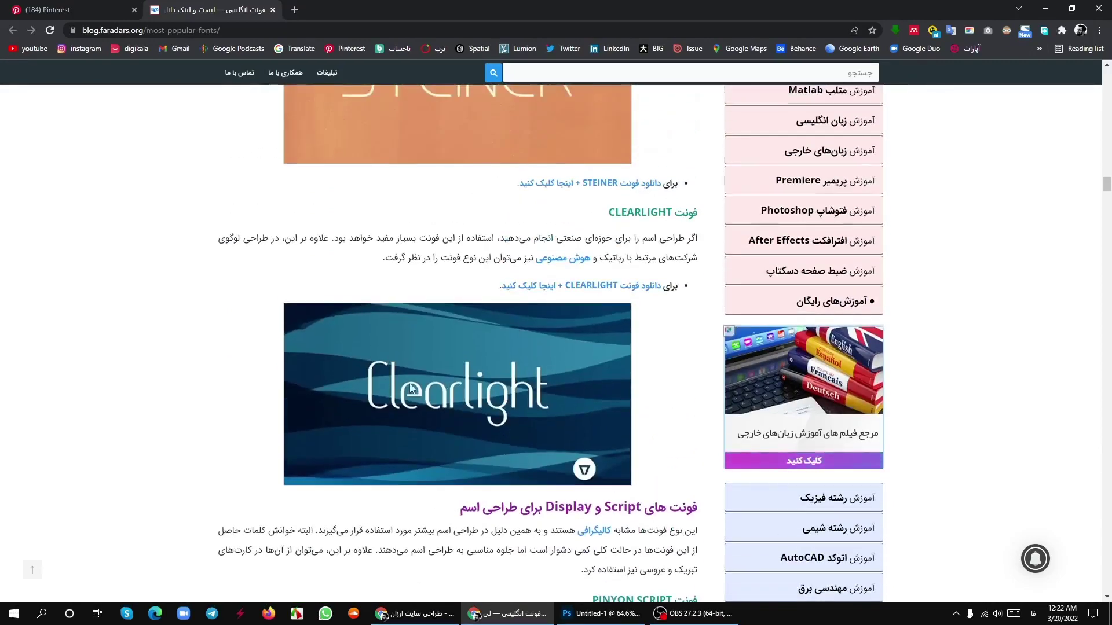
{"action": "scroll", "coordinate": [411, 388], "scroll_direction": "up", "scroll_amount": 5}
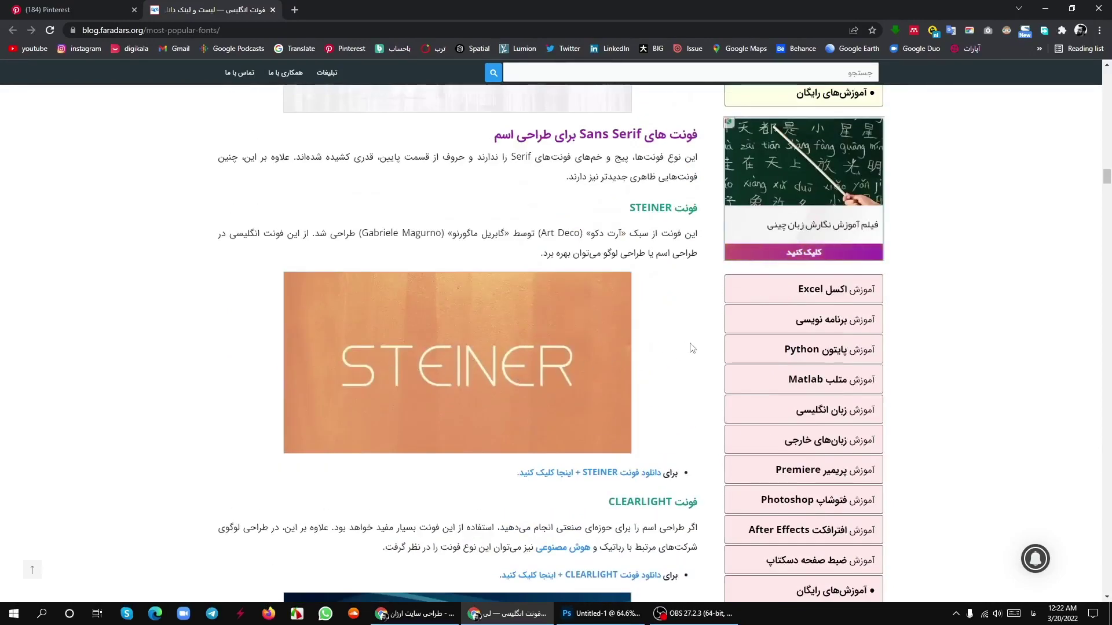
- Download the Steiner font zip, confirming with OK in the IDM dialog
{"action": "left_click", "coordinate": [624, 474]}
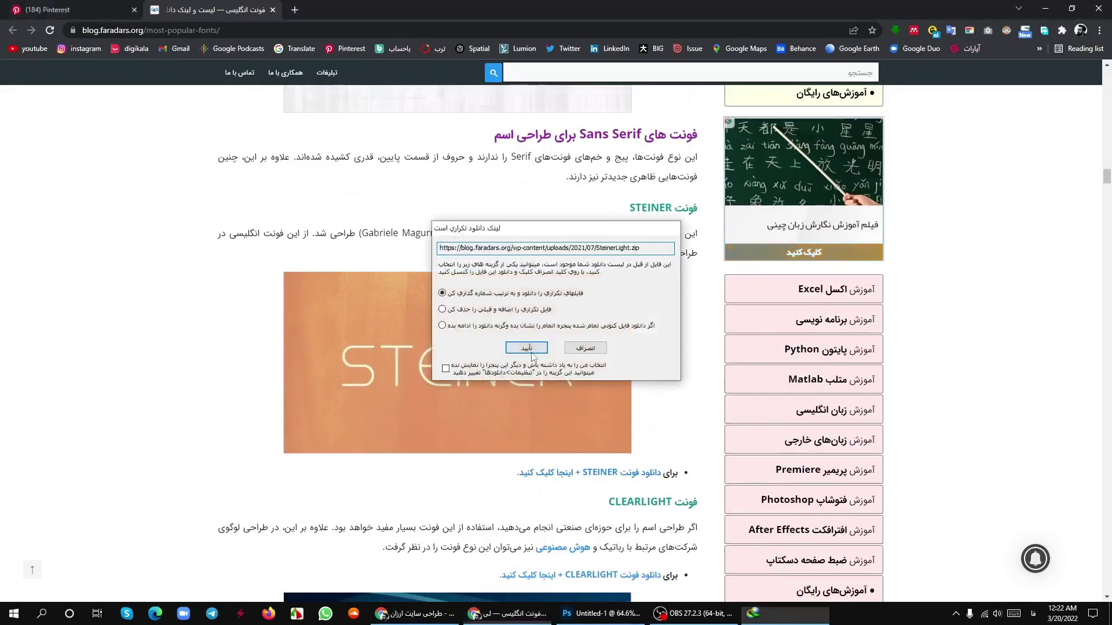
{"action": "left_click", "coordinate": [575, 355]}
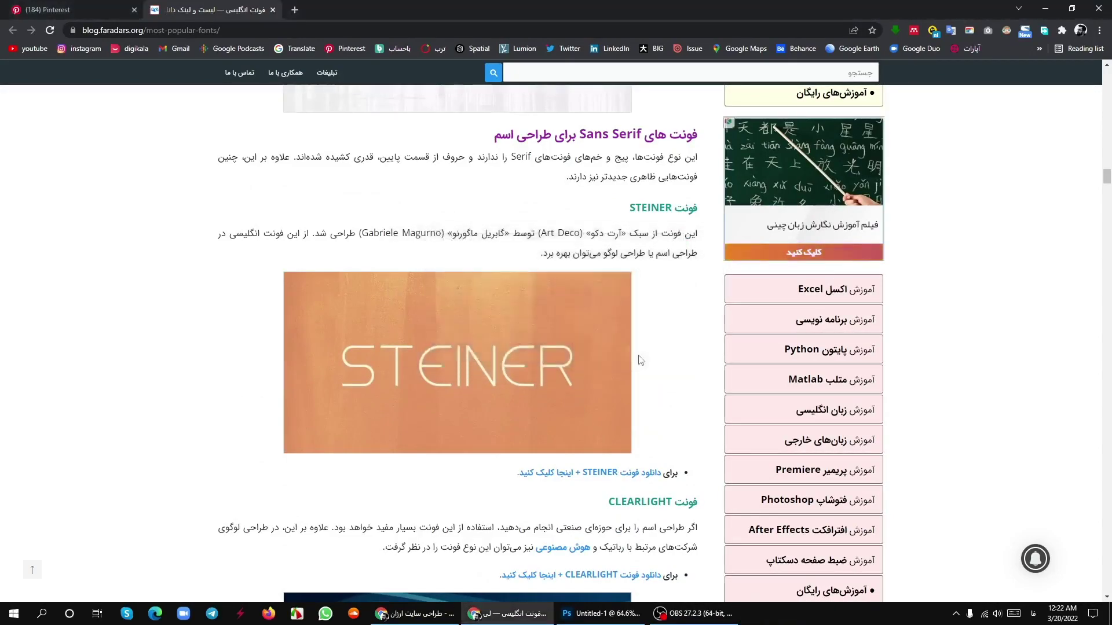
{"action": "scroll", "coordinate": [636, 368], "scroll_direction": "down", "scroll_amount": 10}
{"action": "scroll", "coordinate": [636, 368], "scroll_direction": "down", "scroll_amount": 5}
{"action": "scroll", "coordinate": [607, 324], "scroll_direction": "down", "scroll_amount": 6}
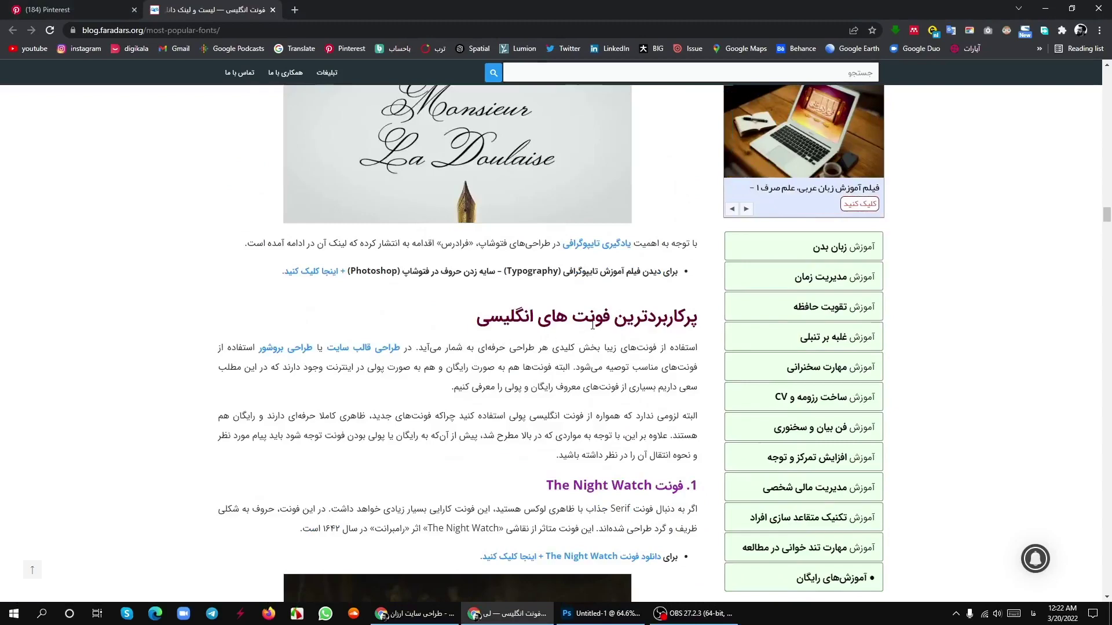
- Scroll down the Faradars popular-fonts list from Discover and Salma past the Luam entry
{"action": "scroll", "coordinate": [591, 326], "scroll_direction": "down", "scroll_amount": 5}
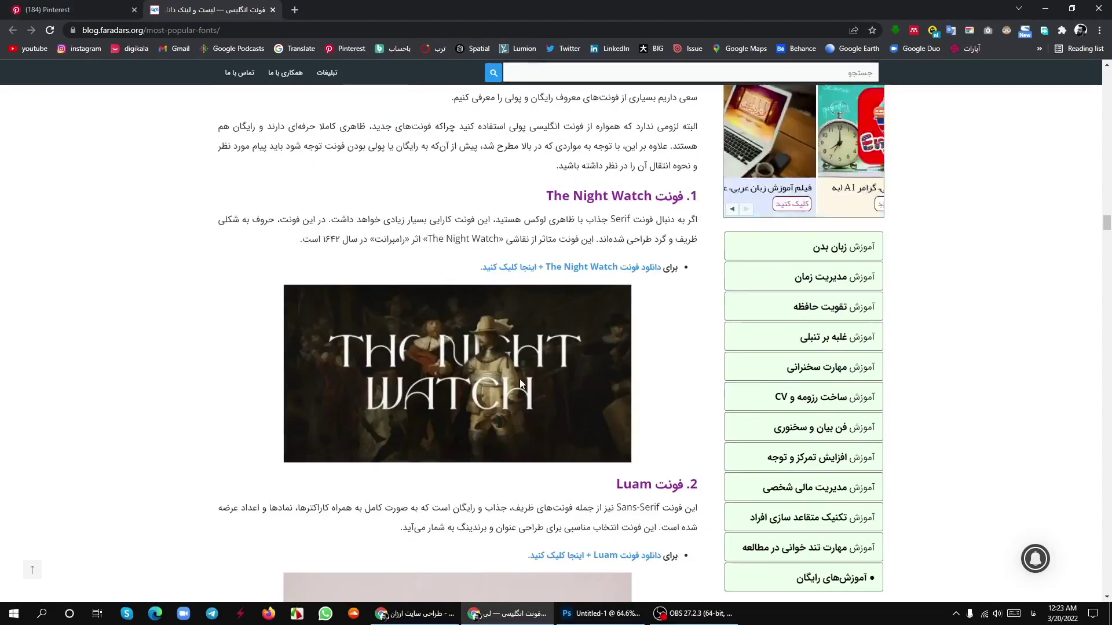
{"action": "scroll", "coordinate": [554, 334], "scroll_direction": "down", "scroll_amount": 5}
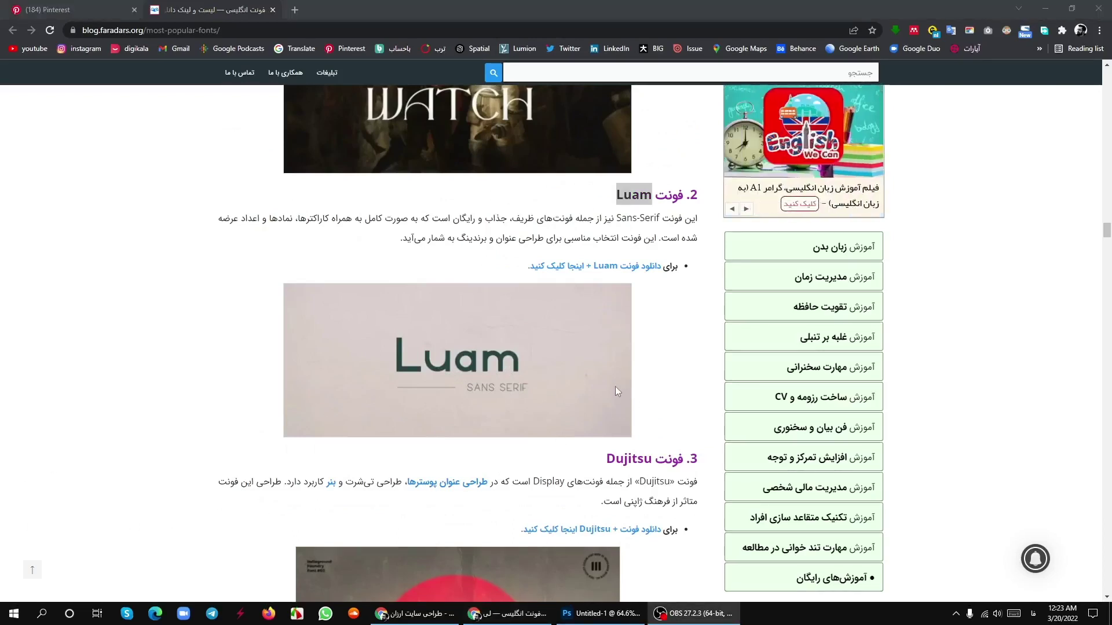
{"action": "left_click", "coordinate": [665, 359]}
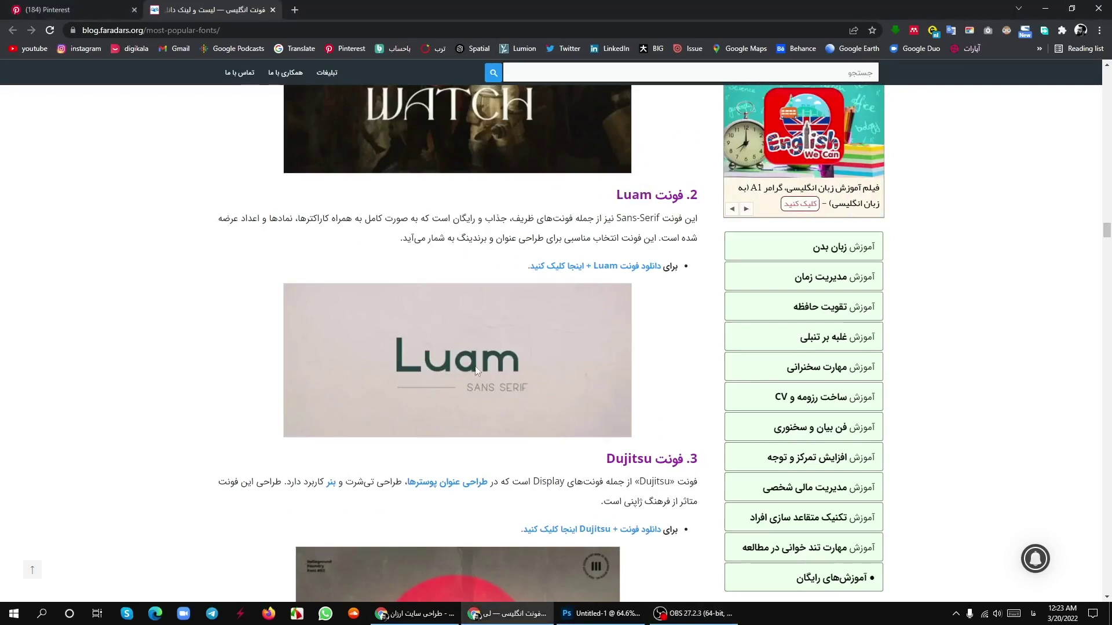
{"action": "scroll", "coordinate": [510, 376], "scroll_direction": "down", "scroll_amount": 5}
{"action": "scroll", "coordinate": [516, 338], "scroll_direction": "up", "scroll_amount": 5}
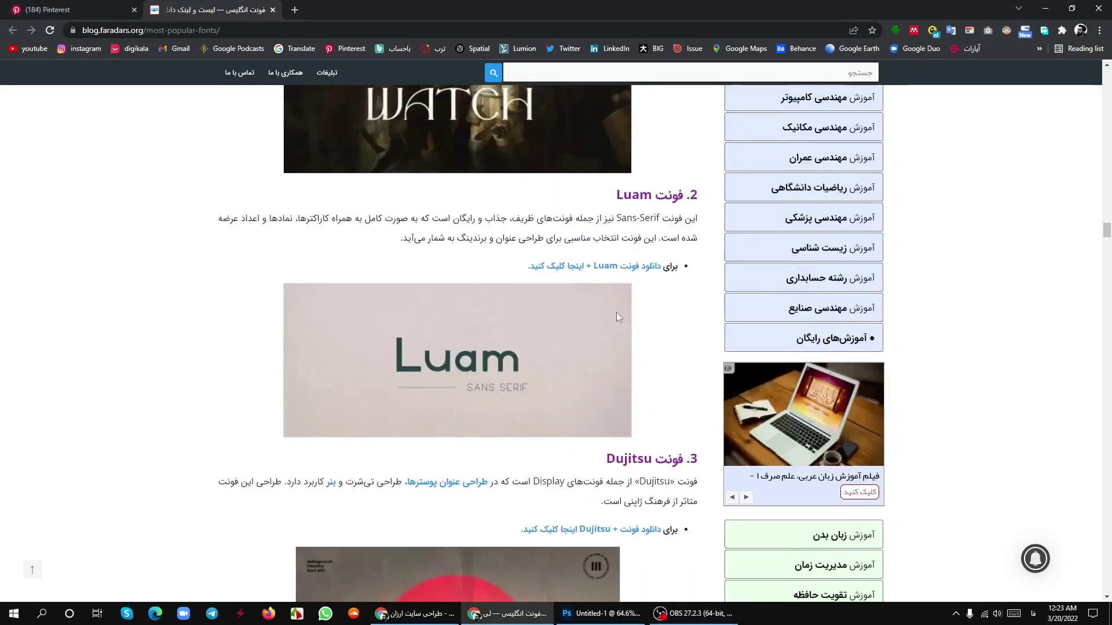
{"action": "scroll", "coordinate": [593, 443], "scroll_direction": "down", "scroll_amount": 8}
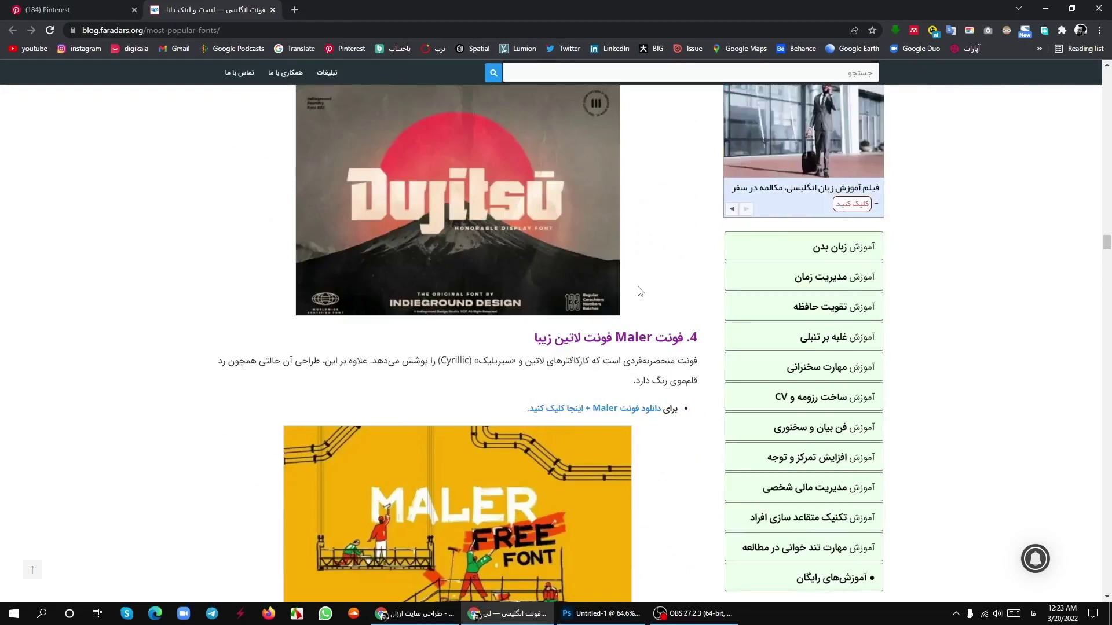
{"action": "scroll", "coordinate": [641, 297], "scroll_direction": "down", "scroll_amount": 5}
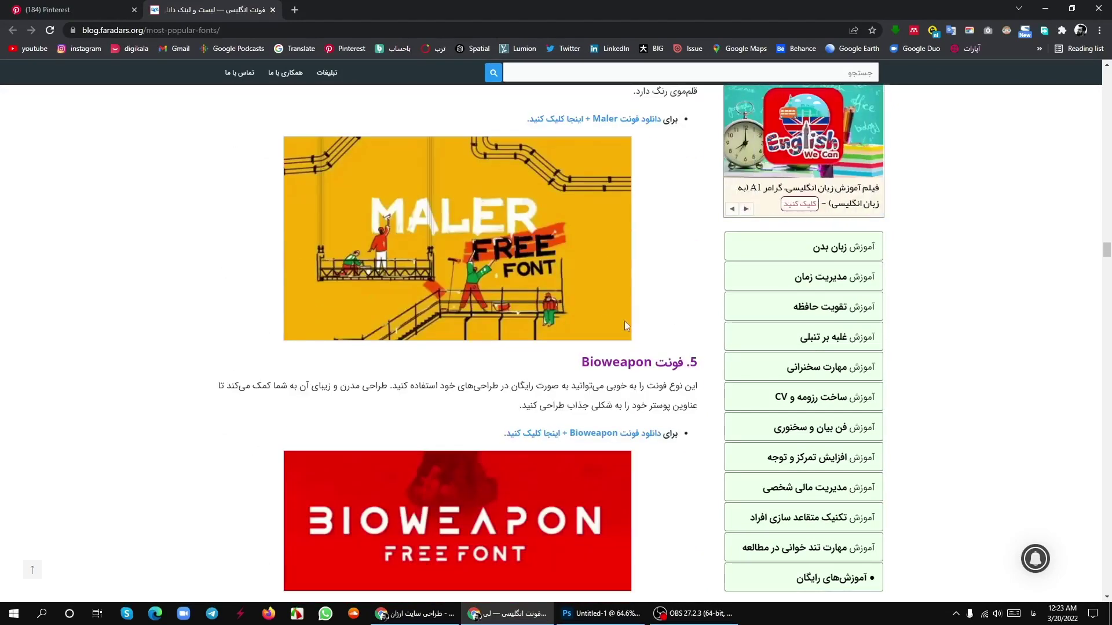
{"action": "scroll", "coordinate": [603, 412], "scroll_direction": "down", "scroll_amount": 3}
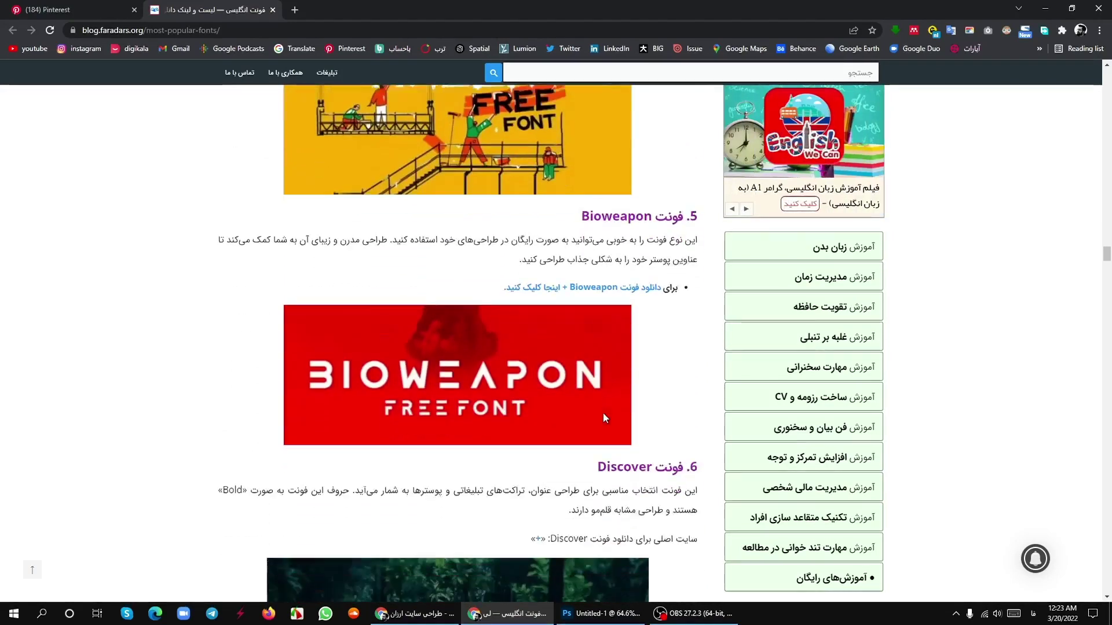
{"action": "scroll", "coordinate": [531, 394], "scroll_direction": "down", "scroll_amount": 4}
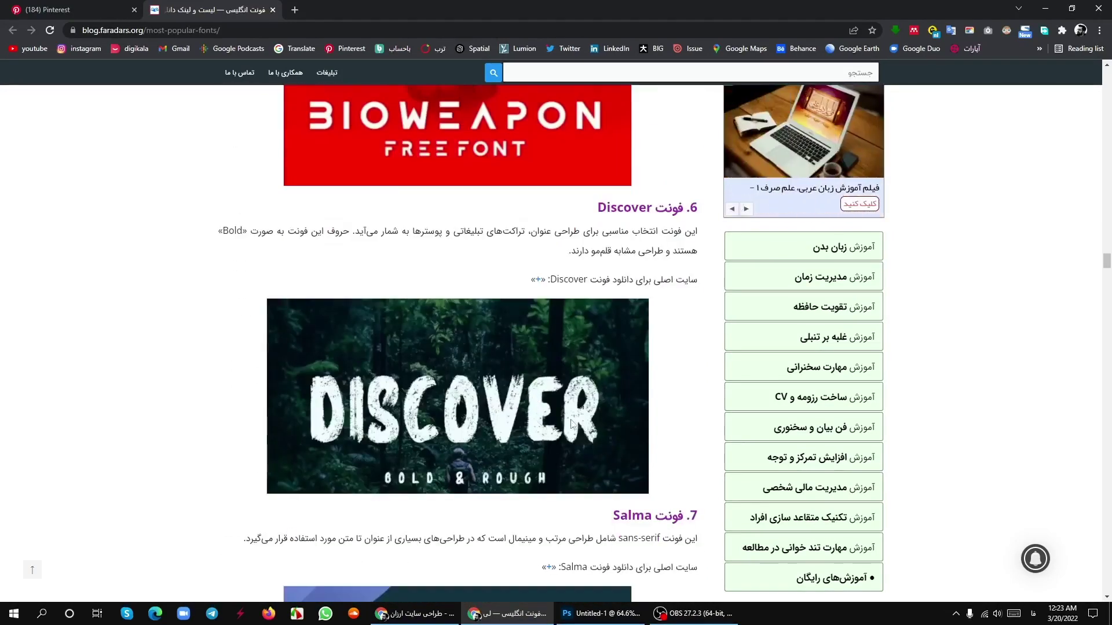
{"action": "scroll", "coordinate": [585, 422], "scroll_direction": "down", "scroll_amount": 4}
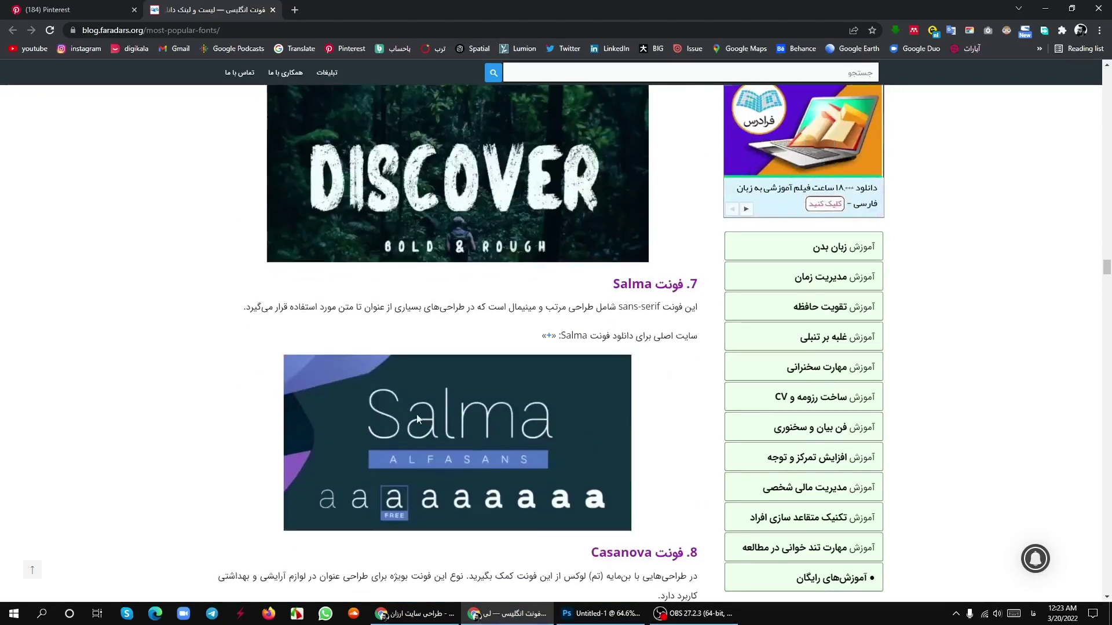
{"action": "scroll", "coordinate": [662, 415], "scroll_direction": "down", "scroll_amount": 4}
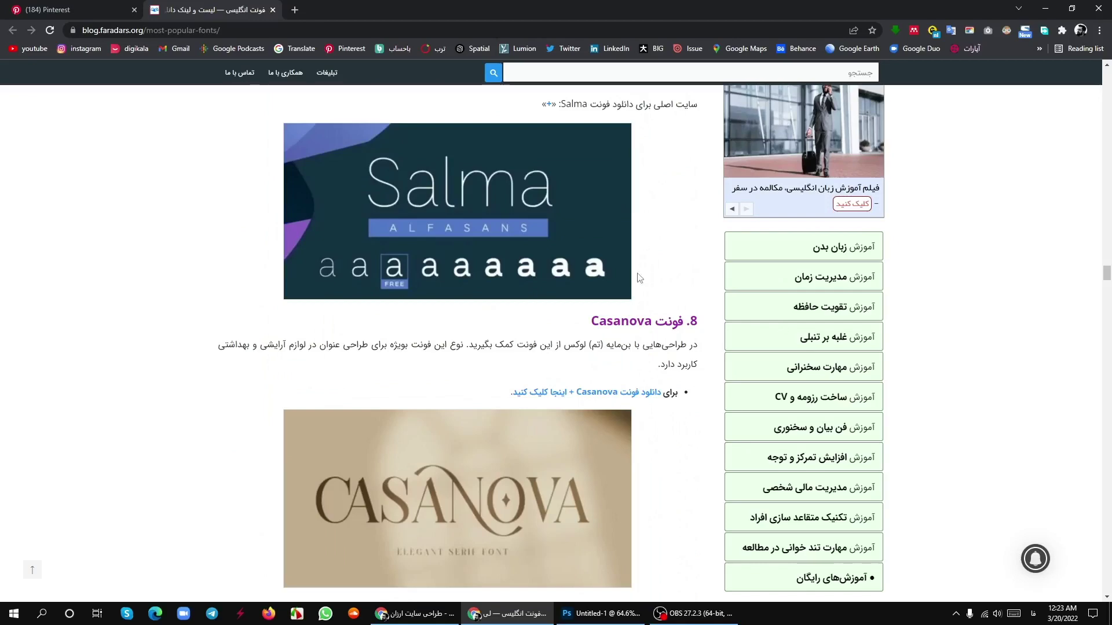
{"action": "scroll", "coordinate": [620, 310], "scroll_direction": "up", "scroll_amount": 3}
{"action": "scroll", "coordinate": [621, 348], "scroll_direction": "up", "scroll_amount": 1}
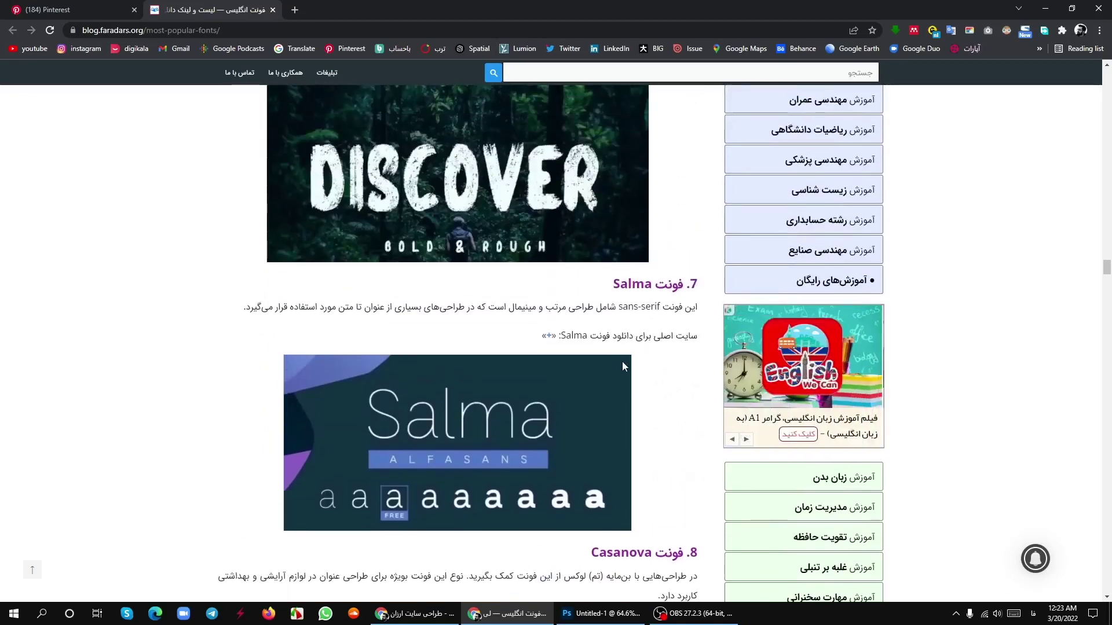
{"action": "scroll", "coordinate": [666, 395], "scroll_direction": "down", "scroll_amount": 2}
{"action": "scroll", "coordinate": [664, 397], "scroll_direction": "down", "scroll_amount": 2}
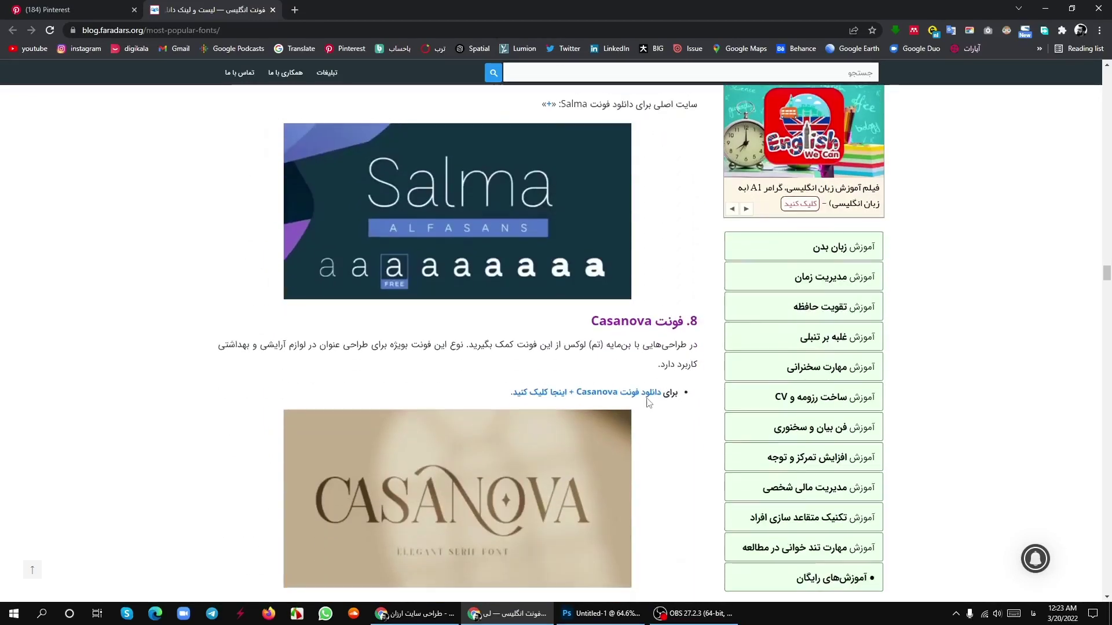
{"action": "scroll", "coordinate": [648, 402], "scroll_direction": "down", "scroll_amount": 2}
{"action": "scroll", "coordinate": [602, 427], "scroll_direction": "down", "scroll_amount": 1}
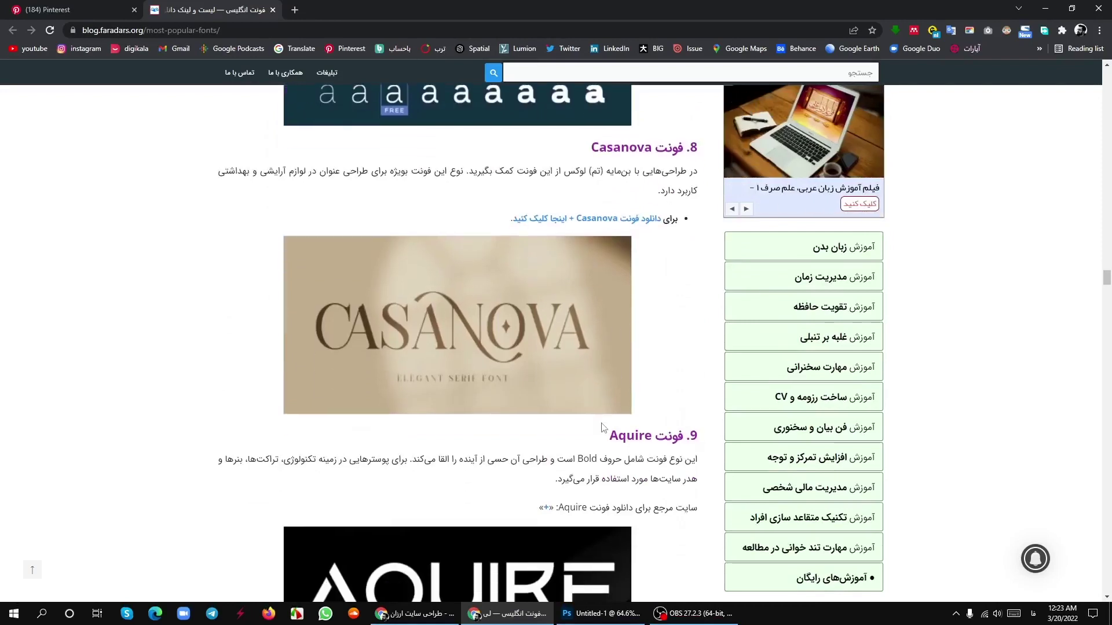
{"action": "scroll", "coordinate": [583, 342], "scroll_direction": "down", "scroll_amount": 3}
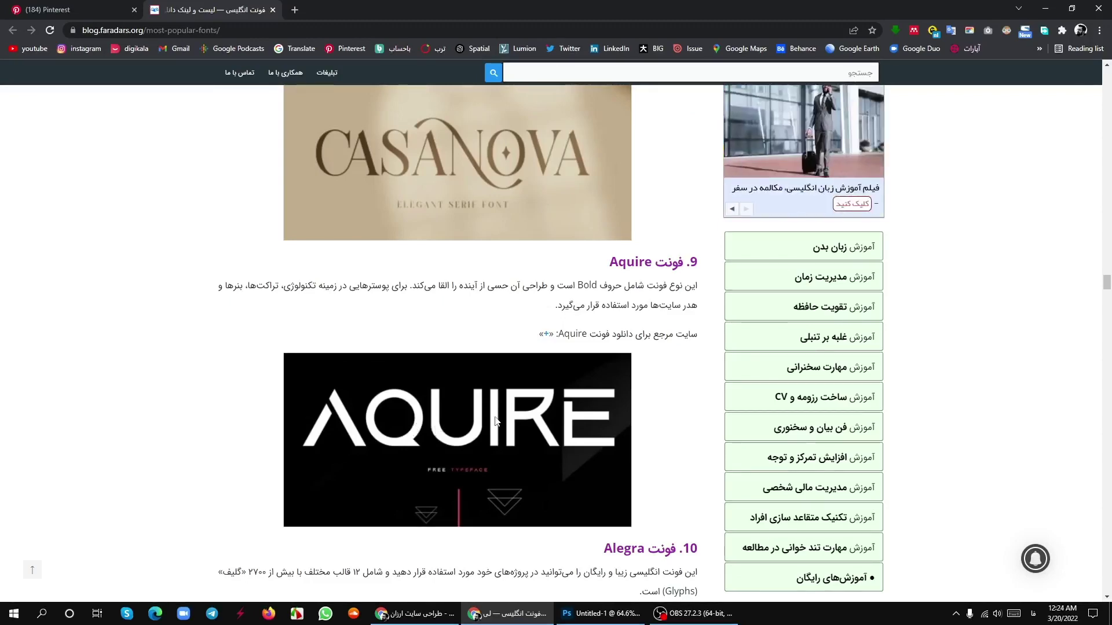
{"action": "scroll", "coordinate": [495, 421], "scroll_direction": "down", "scroll_amount": 2}
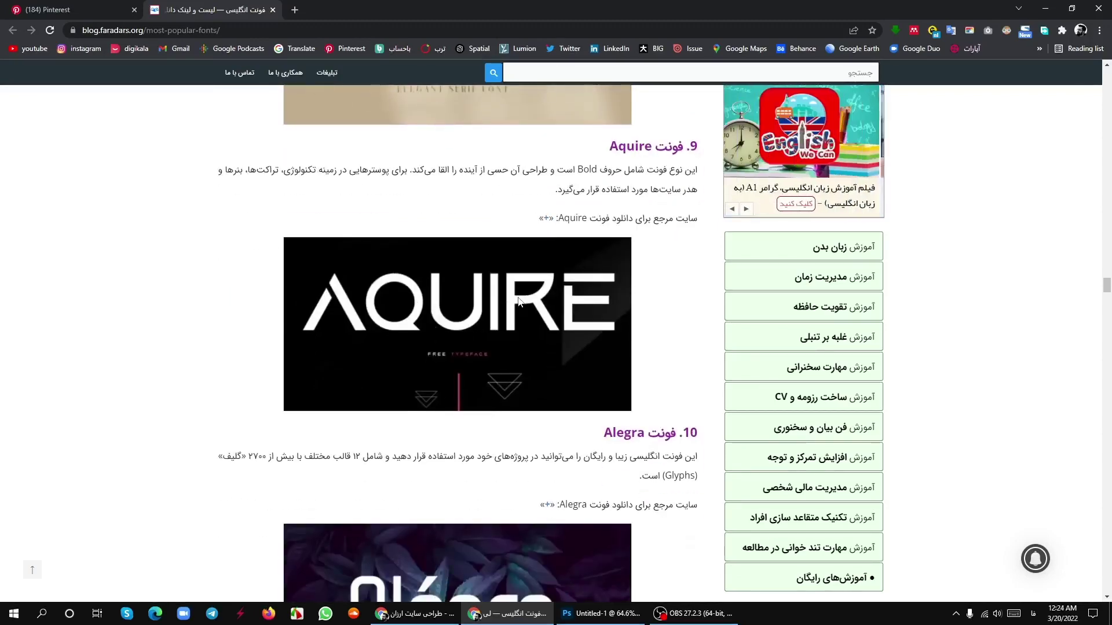
{"action": "scroll", "coordinate": [519, 302], "scroll_direction": "down", "scroll_amount": 6}
{"action": "scroll", "coordinate": [519, 307], "scroll_direction": "up", "scroll_amount": 6}
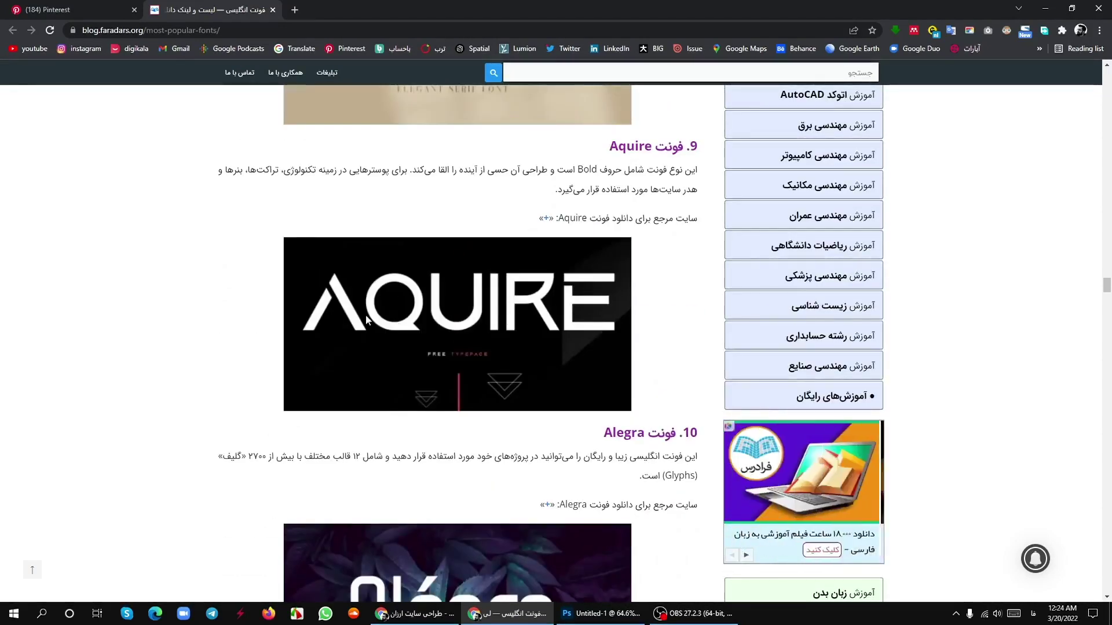
{"action": "scroll", "coordinate": [706, 307], "scroll_direction": "down", "scroll_amount": 6}
{"action": "scroll", "coordinate": [683, 314], "scroll_direction": "down", "scroll_amount": 2}
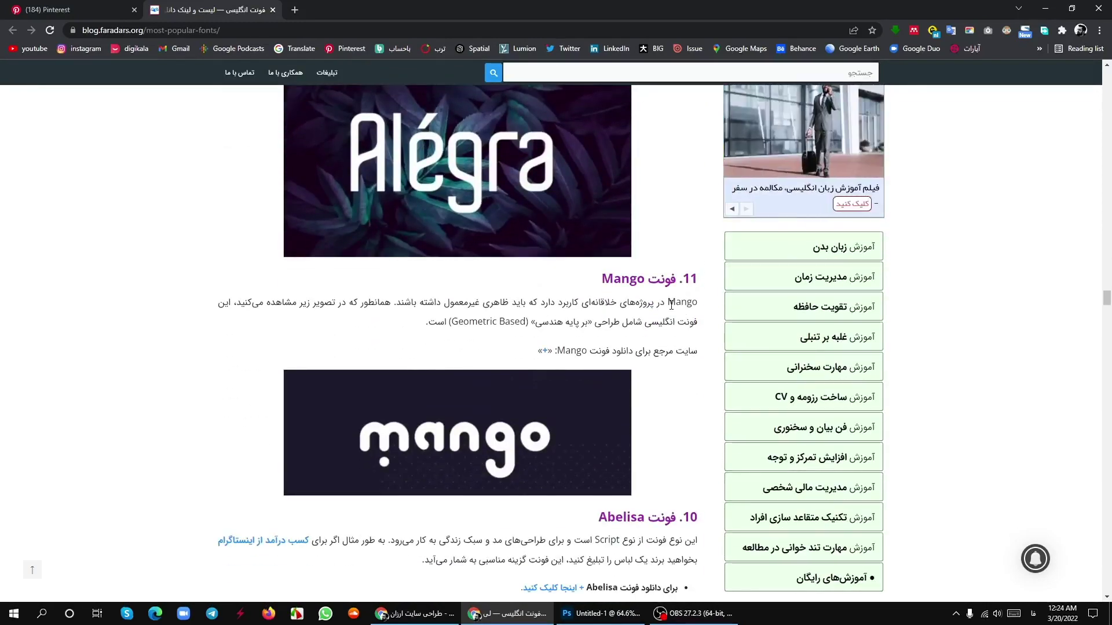
{"action": "scroll", "coordinate": [664, 309], "scroll_direction": "down", "scroll_amount": 5}
{"action": "scroll", "coordinate": [608, 336], "scroll_direction": "down", "scroll_amount": 6}
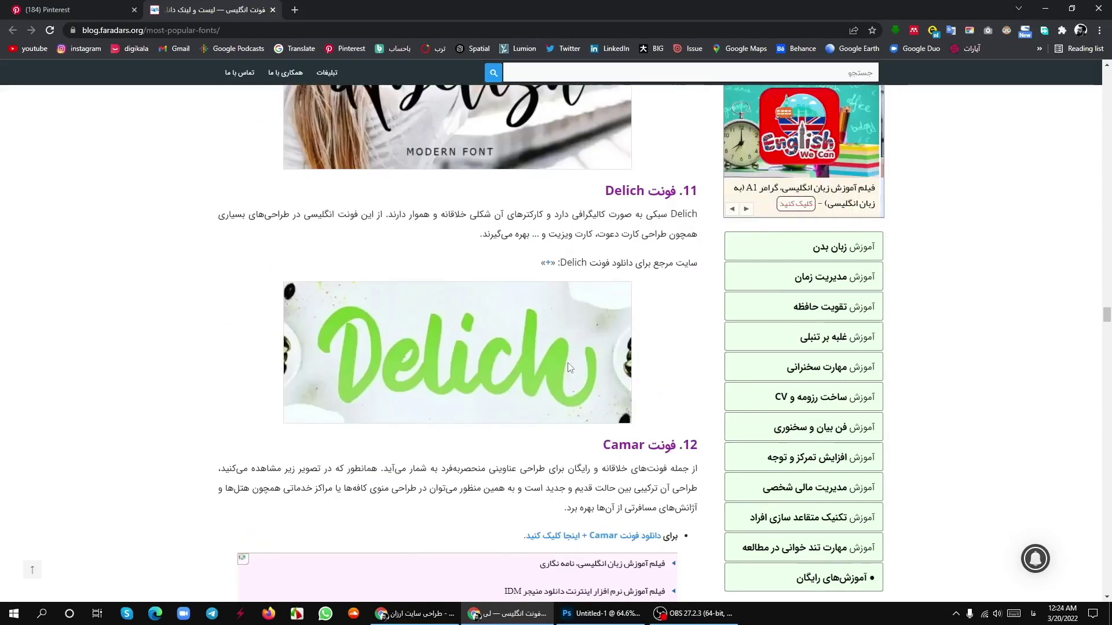
{"action": "scroll", "coordinate": [550, 365], "scroll_direction": "down", "scroll_amount": 6}
{"action": "scroll", "coordinate": [533, 342], "scroll_direction": "down", "scroll_amount": 7}
{"action": "scroll", "coordinate": [521, 330], "scroll_direction": "down", "scroll_amount": 2}
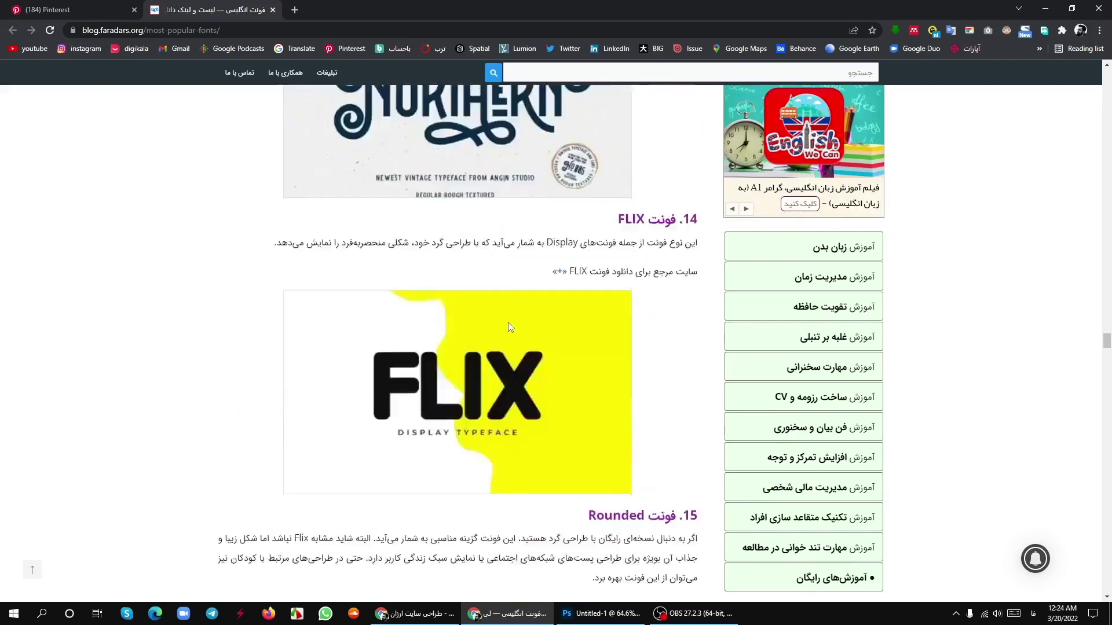
{"action": "scroll", "coordinate": [510, 322], "scroll_direction": "down", "scroll_amount": 4}
{"action": "scroll", "coordinate": [626, 317], "scroll_direction": "down", "scroll_amount": 3}
{"action": "scroll", "coordinate": [622, 328], "scroll_direction": "down", "scroll_amount": 1}
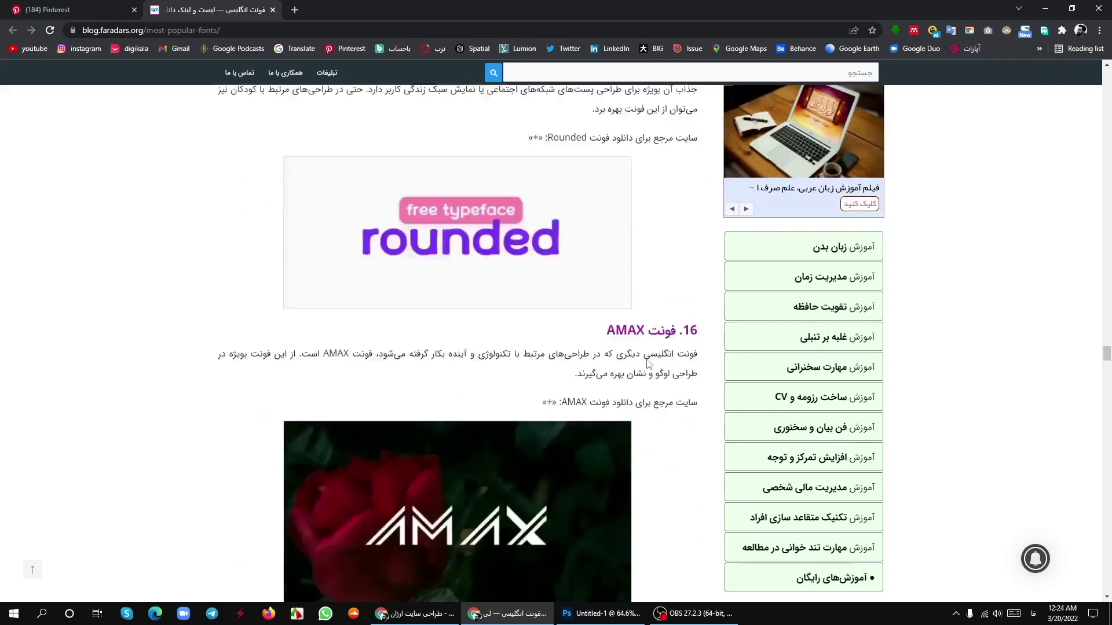
{"action": "scroll", "coordinate": [621, 348], "scroll_direction": "down", "scroll_amount": 9}
{"action": "scroll", "coordinate": [619, 362], "scroll_direction": "down", "scroll_amount": 2}
{"action": "scroll", "coordinate": [619, 364], "scroll_direction": "down", "scroll_amount": 7}
{"action": "scroll", "coordinate": [602, 370], "scroll_direction": "down", "scroll_amount": 5}
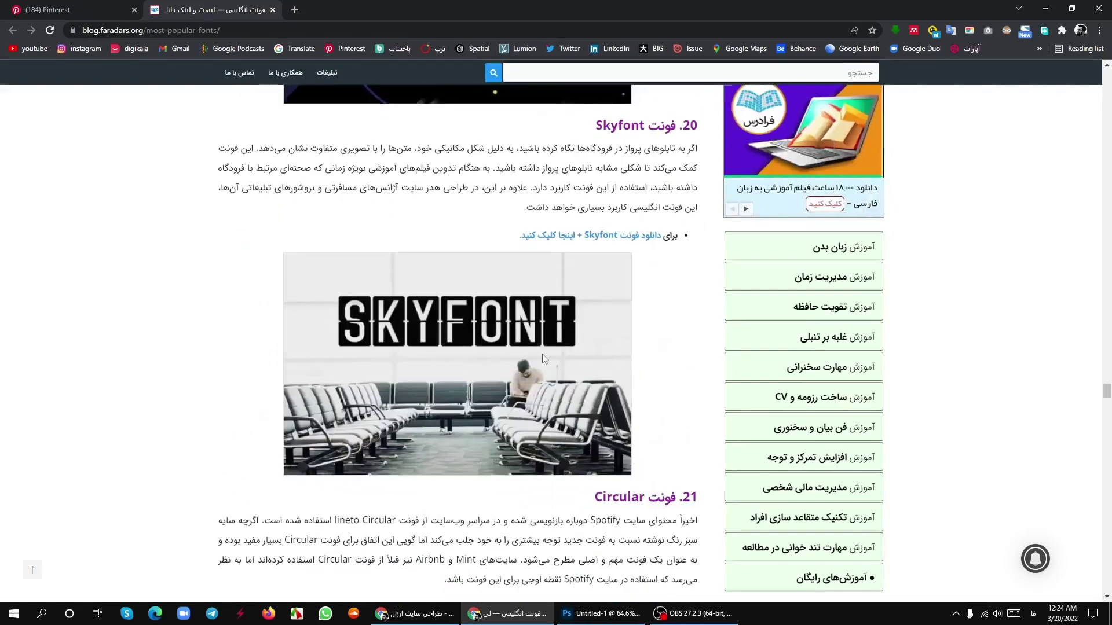
{"action": "scroll", "coordinate": [582, 376], "scroll_direction": "down", "scroll_amount": 2}
{"action": "scroll", "coordinate": [564, 383], "scroll_direction": "down", "scroll_amount": 4}
{"action": "scroll", "coordinate": [562, 384], "scroll_direction": "down", "scroll_amount": 1}
{"action": "scroll", "coordinate": [585, 359], "scroll_direction": "down", "scroll_amount": 2}
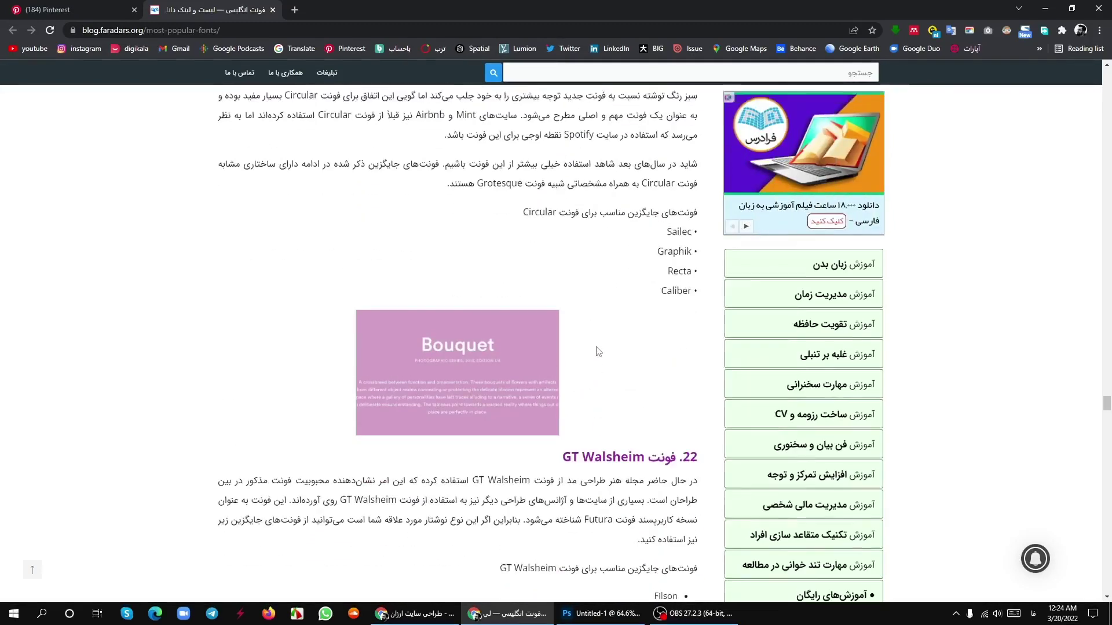
{"action": "scroll", "coordinate": [599, 290], "scroll_direction": "up", "scroll_amount": 3}
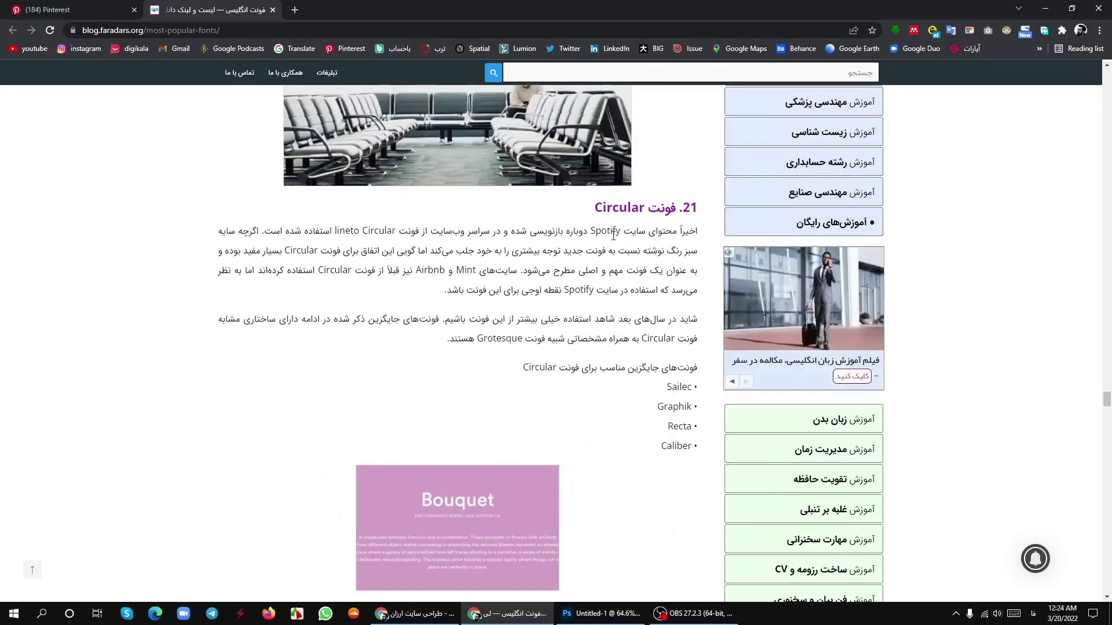
{"action": "scroll", "coordinate": [619, 264], "scroll_direction": "down", "scroll_amount": 1}
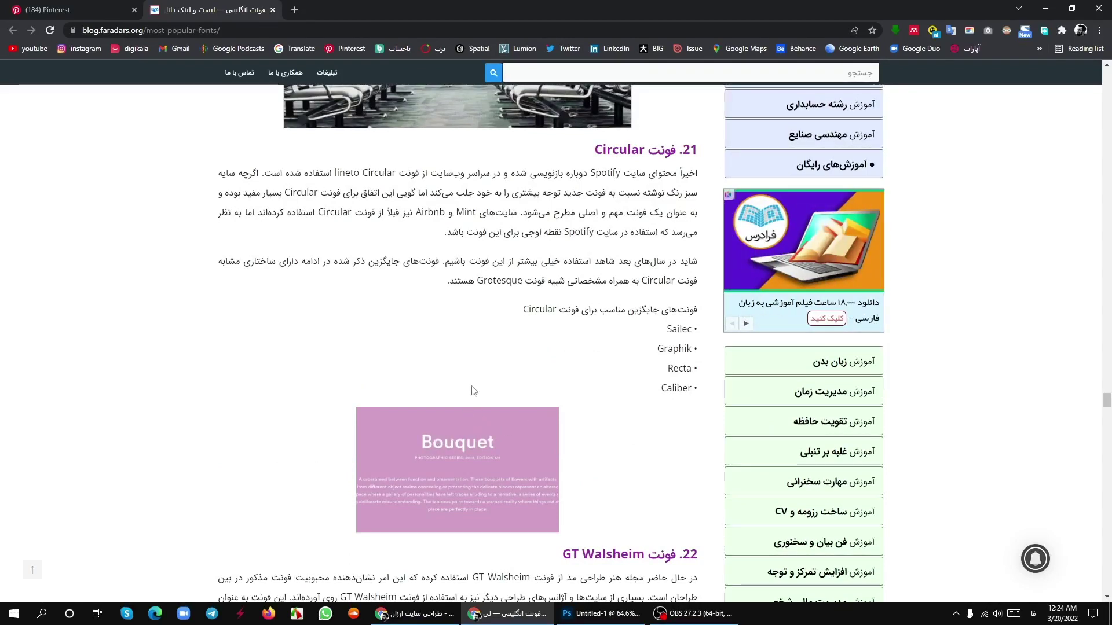
- Highlight the Circular alternatives text, Sailec to Caliber, while reading, then clear it
{"action": "left_click_drag", "start_coordinate": [698, 310], "coordinate": [521, 315]}
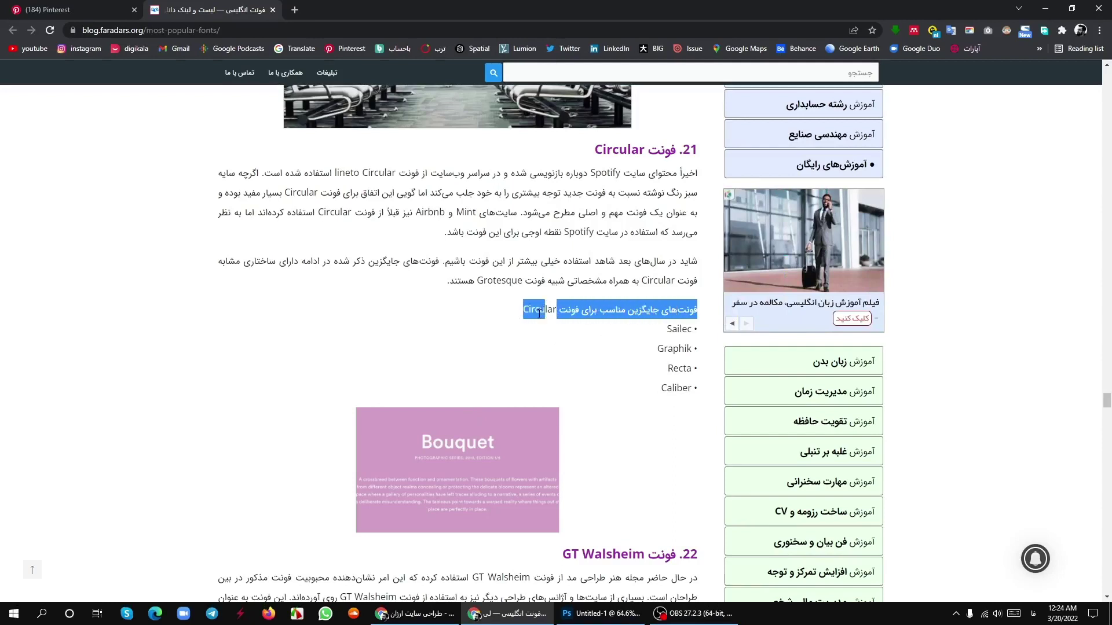
{"action": "left_click_drag", "start_coordinate": [663, 329], "coordinate": [671, 438]}
{"action": "left_click", "coordinate": [672, 438]}
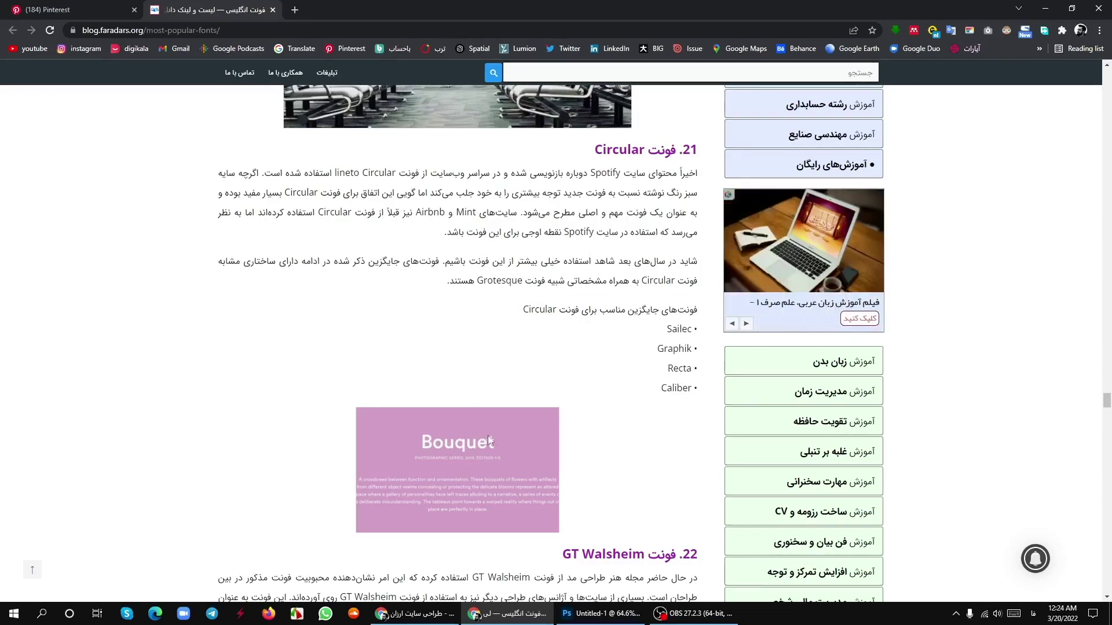
{"action": "scroll", "coordinate": [488, 440], "scroll_direction": "down", "scroll_amount": 4}
{"action": "scroll", "coordinate": [653, 352], "scroll_direction": "down", "scroll_amount": 4}
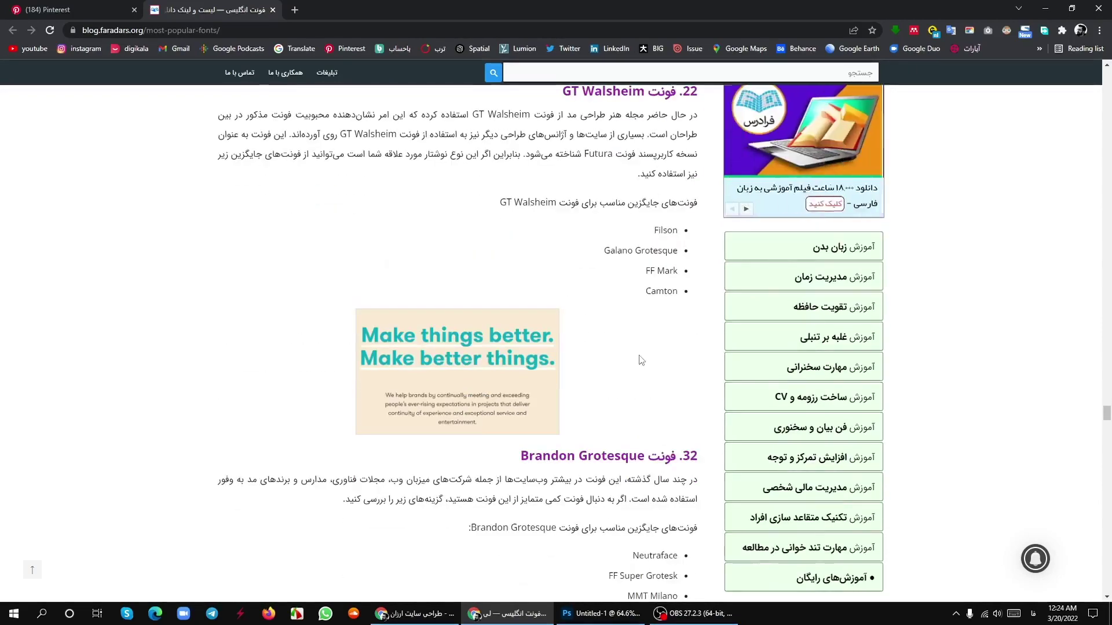
{"action": "scroll", "coordinate": [619, 382], "scroll_direction": "up", "scroll_amount": 3}
{"action": "scroll", "coordinate": [619, 382], "scroll_direction": "up", "scroll_amount": 2}
{"action": "scroll", "coordinate": [619, 382], "scroll_direction": "up", "scroll_amount": 3}
{"action": "scroll", "coordinate": [618, 381], "scroll_direction": "down", "scroll_amount": 2}
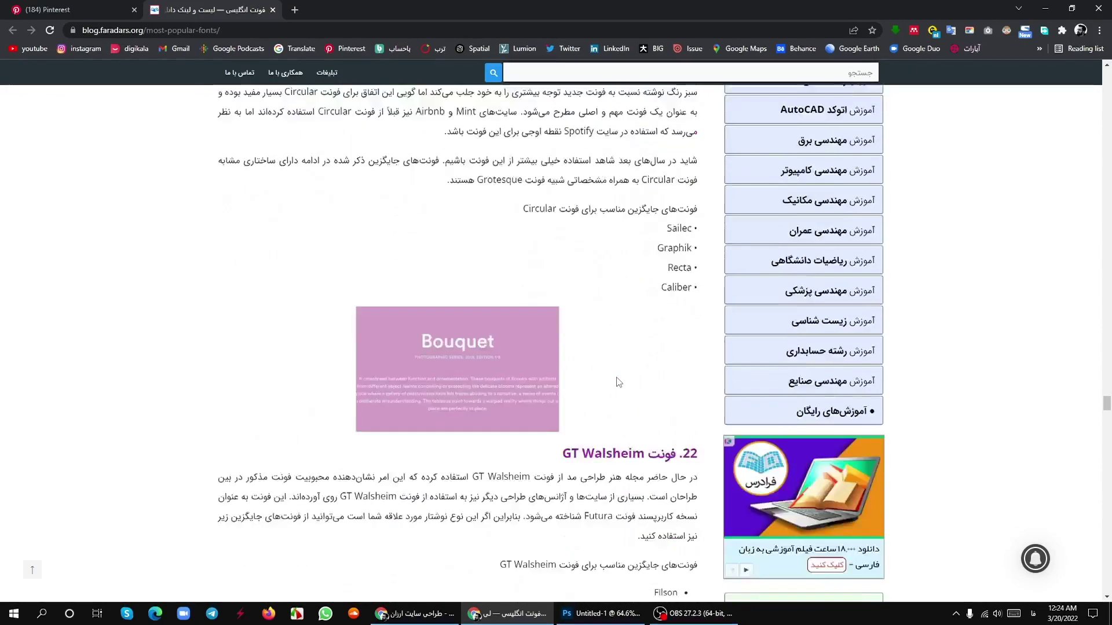
{"action": "scroll", "coordinate": [608, 290], "scroll_direction": "down", "scroll_amount": 1}
{"action": "scroll", "coordinate": [606, 218], "scroll_direction": "up", "scroll_amount": 1}
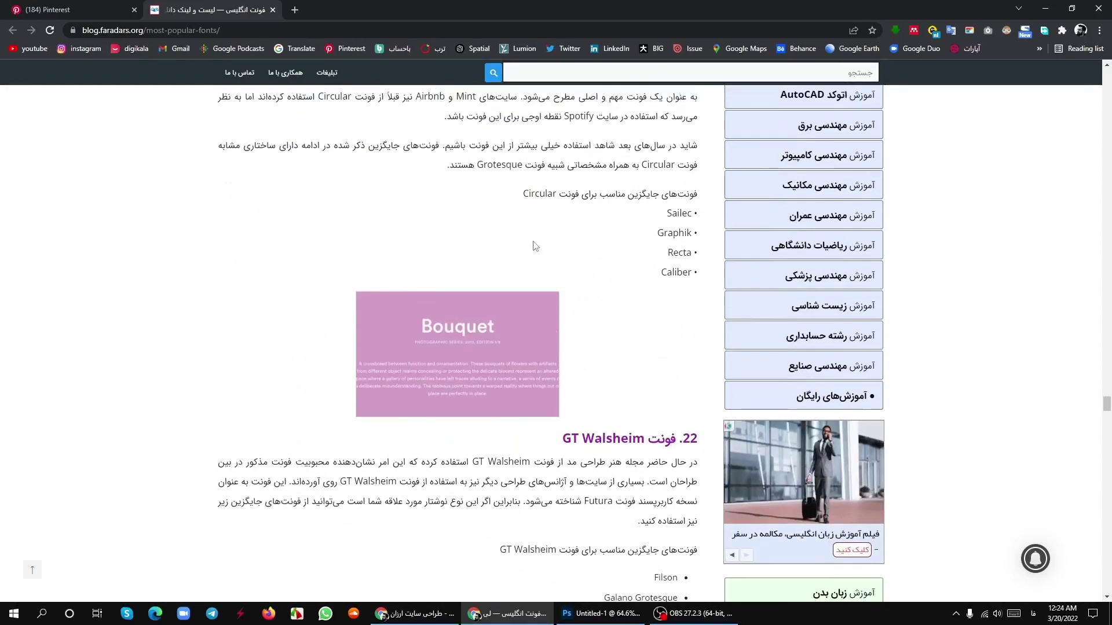
{"action": "left_click_drag", "start_coordinate": [525, 195], "coordinate": [540, 197]}
{"action": "left_click", "coordinate": [524, 198]}
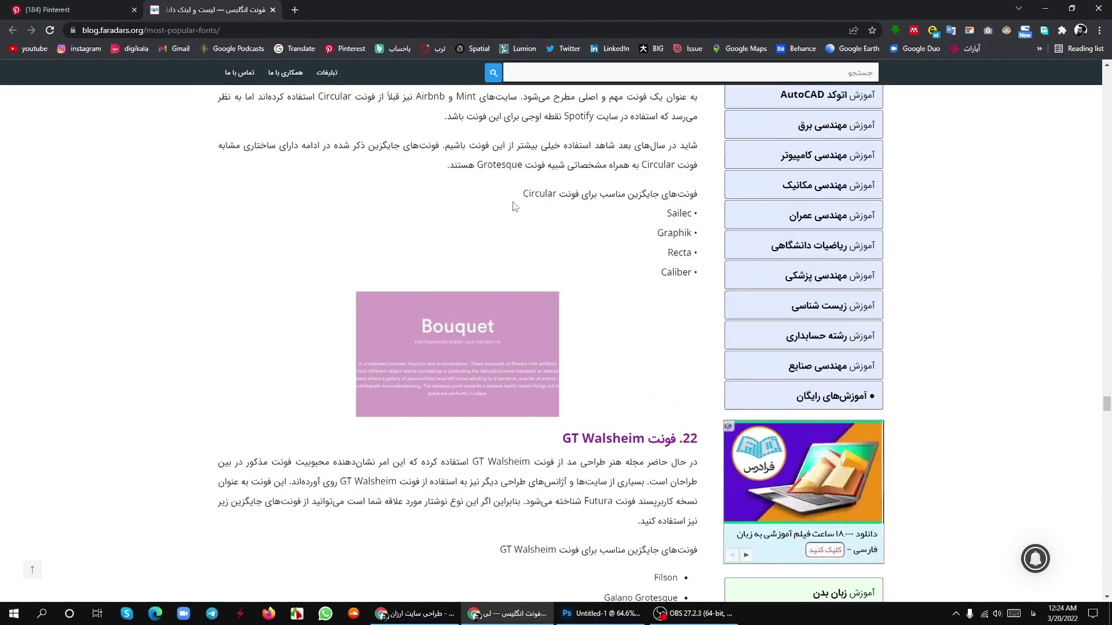
- Scroll down to the Futura entry and close the Faradars blog tab
{"action": "scroll", "coordinate": [589, 245], "scroll_direction": "down", "scroll_amount": 5}
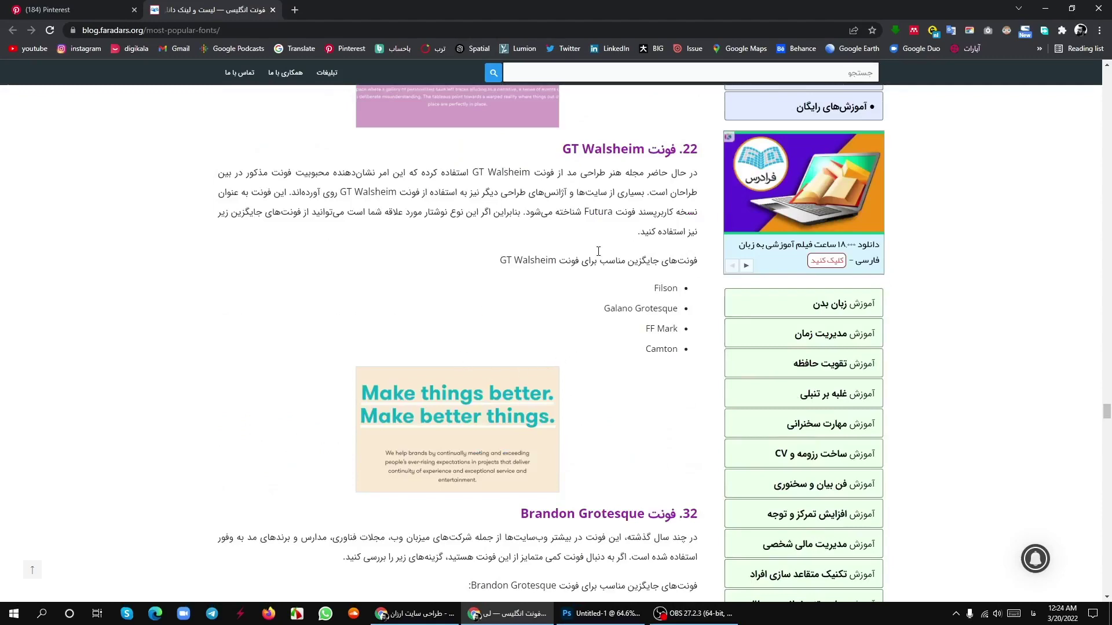
{"action": "scroll", "coordinate": [579, 261], "scroll_direction": "down", "scroll_amount": 2}
{"action": "scroll", "coordinate": [634, 379], "scroll_direction": "down", "scroll_amount": 10}
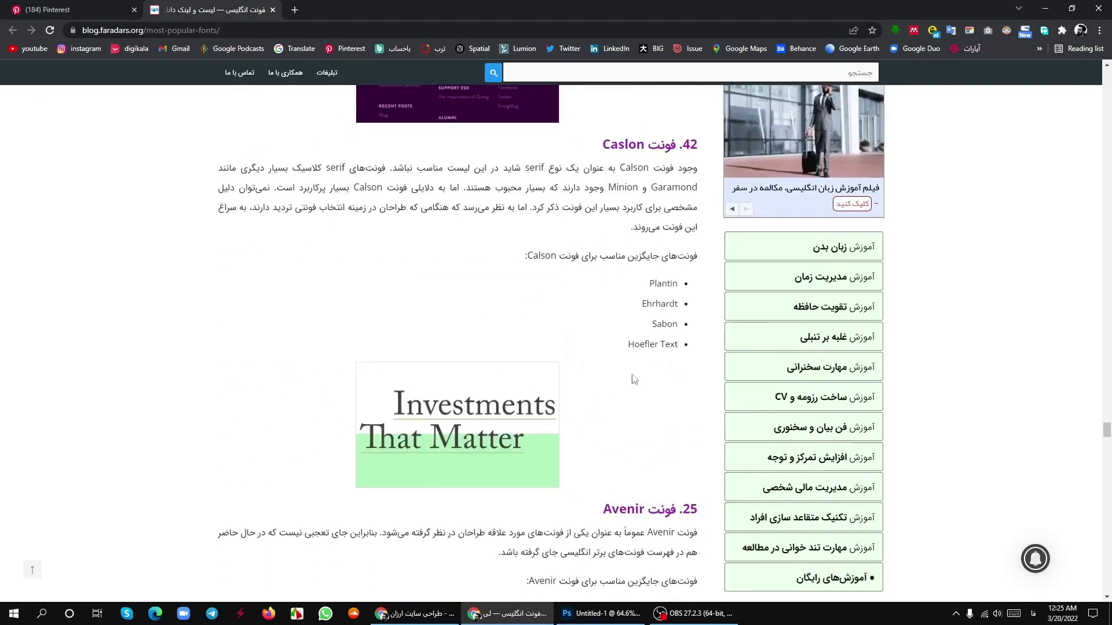
{"action": "scroll", "coordinate": [617, 400], "scroll_direction": "down", "scroll_amount": 7}
{"action": "scroll", "coordinate": [622, 388], "scroll_direction": "down", "scroll_amount": 8}
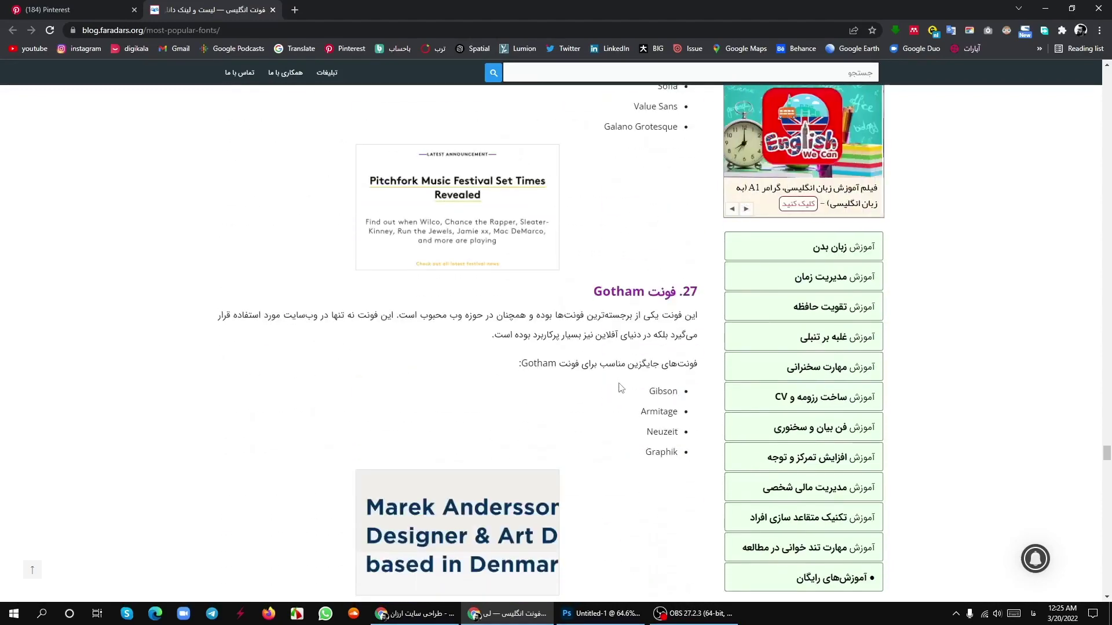
{"action": "scroll", "coordinate": [629, 343], "scroll_direction": "down", "scroll_amount": 7}
{"action": "scroll", "coordinate": [629, 344], "scroll_direction": "down", "scroll_amount": 2}
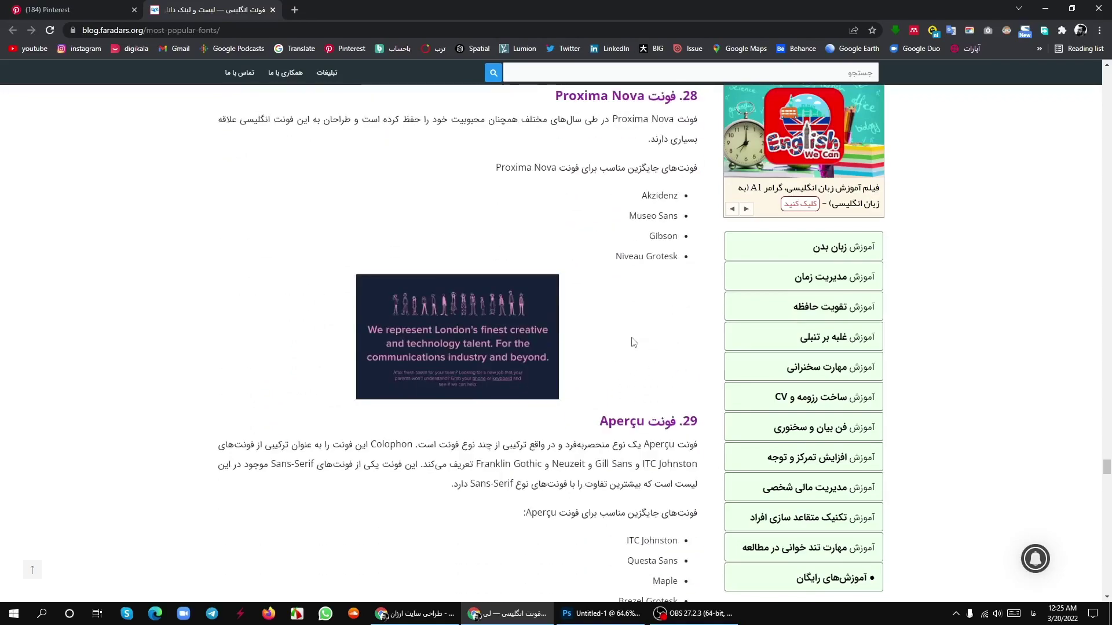
{"action": "scroll", "coordinate": [639, 337], "scroll_direction": "up", "scroll_amount": 4}
{"action": "scroll", "coordinate": [637, 336], "scroll_direction": "down", "scroll_amount": 7}
{"action": "scroll", "coordinate": [637, 341], "scroll_direction": "down", "scroll_amount": 6}
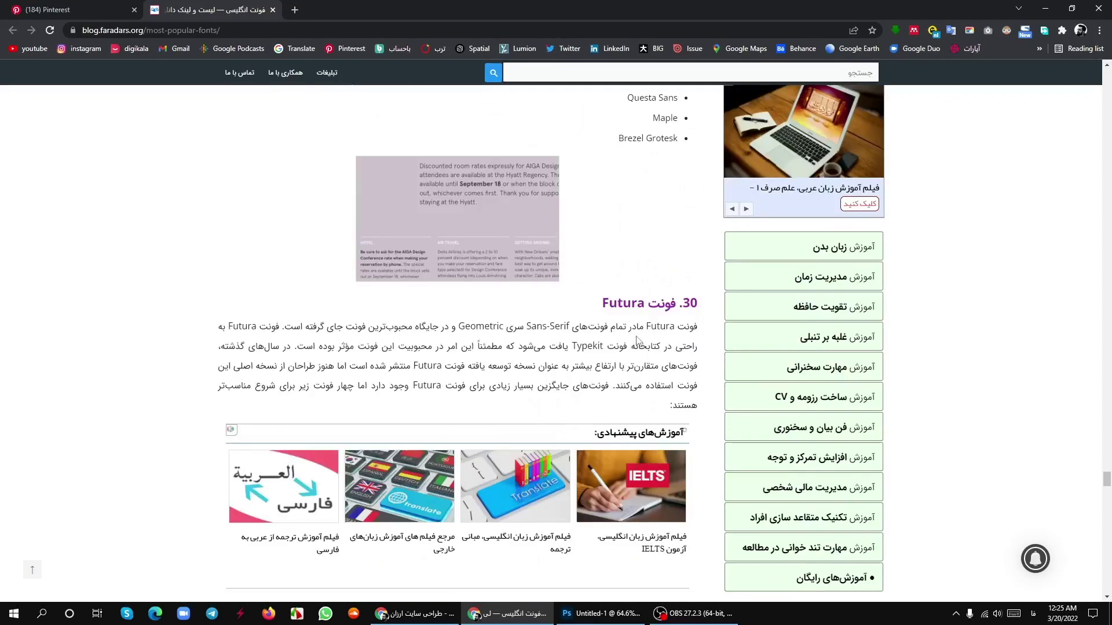
{"action": "scroll", "coordinate": [638, 340], "scroll_direction": "down", "scroll_amount": 3}
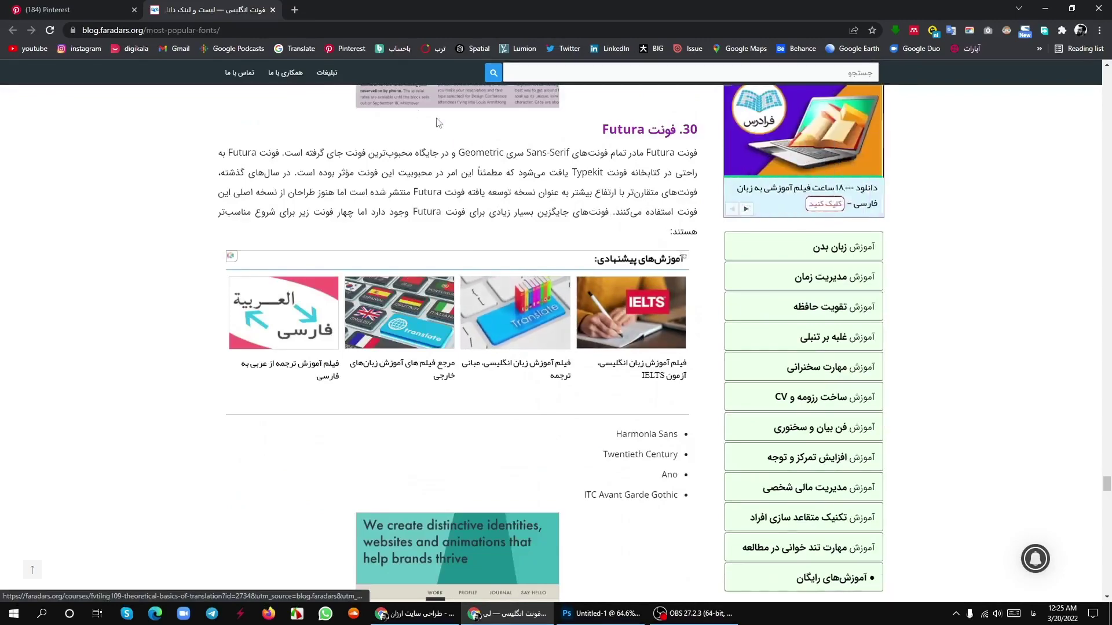
{"action": "left_click", "coordinate": [273, 10]}
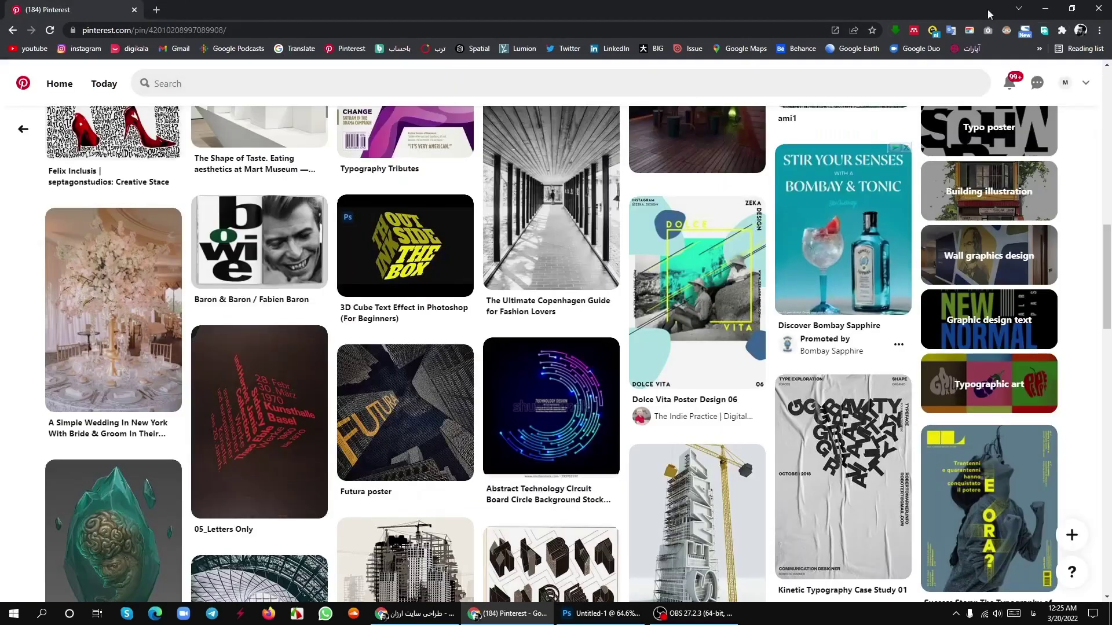
- Copy the font files from B Persian Gulf to DimaFantasy in the FONT folder
{"action": "left_click", "coordinate": [1049, 8]}
{"action": "right_click", "coordinate": [497, 104]}
{"action": "left_click", "coordinate": [539, 134]}
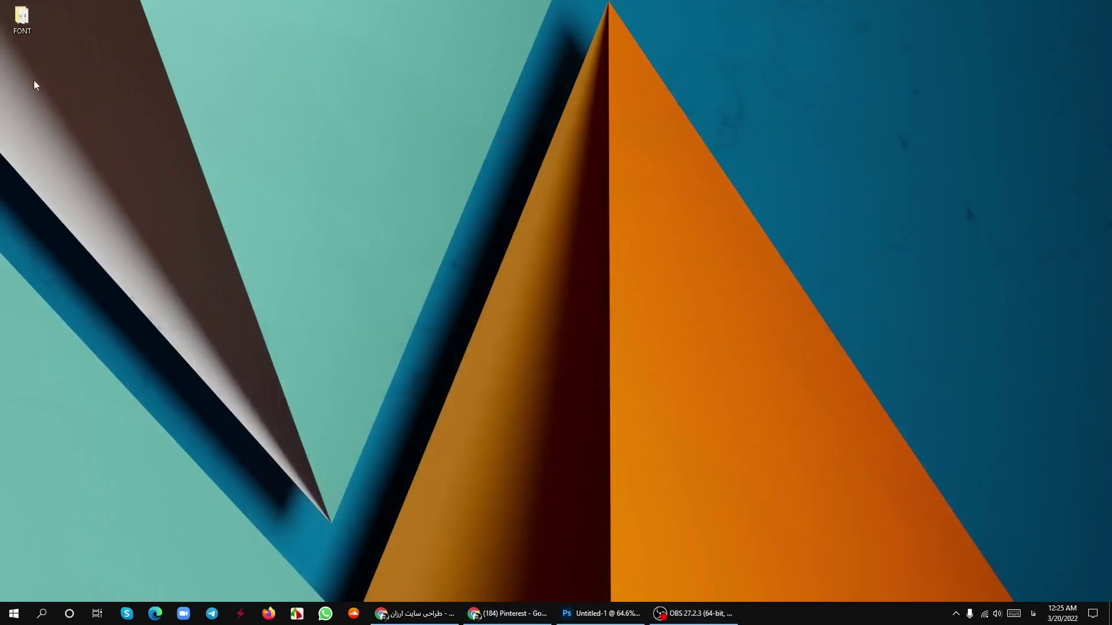
{"action": "key", "text": "Return"}
{"action": "scroll", "coordinate": [168, 365], "scroll_direction": "down", "scroll_amount": 9}
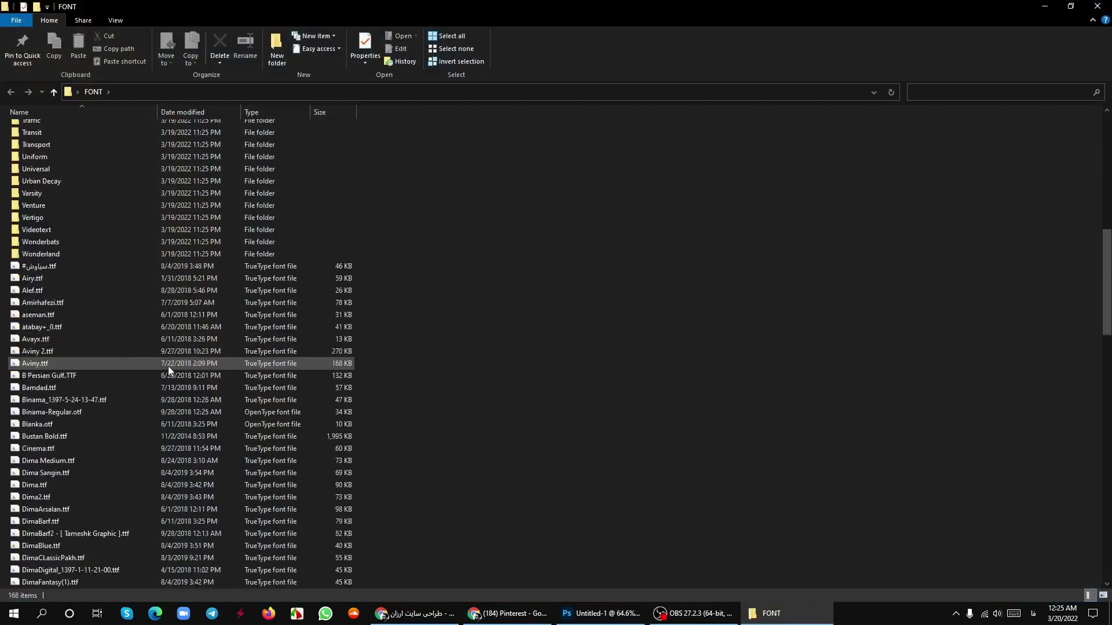
{"action": "scroll", "coordinate": [168, 366], "scroll_direction": "down", "scroll_amount": 5}
{"action": "left_click_drag", "start_coordinate": [531, 191], "coordinate": [200, 405]}
{"action": "right_click", "coordinate": [206, 269]}
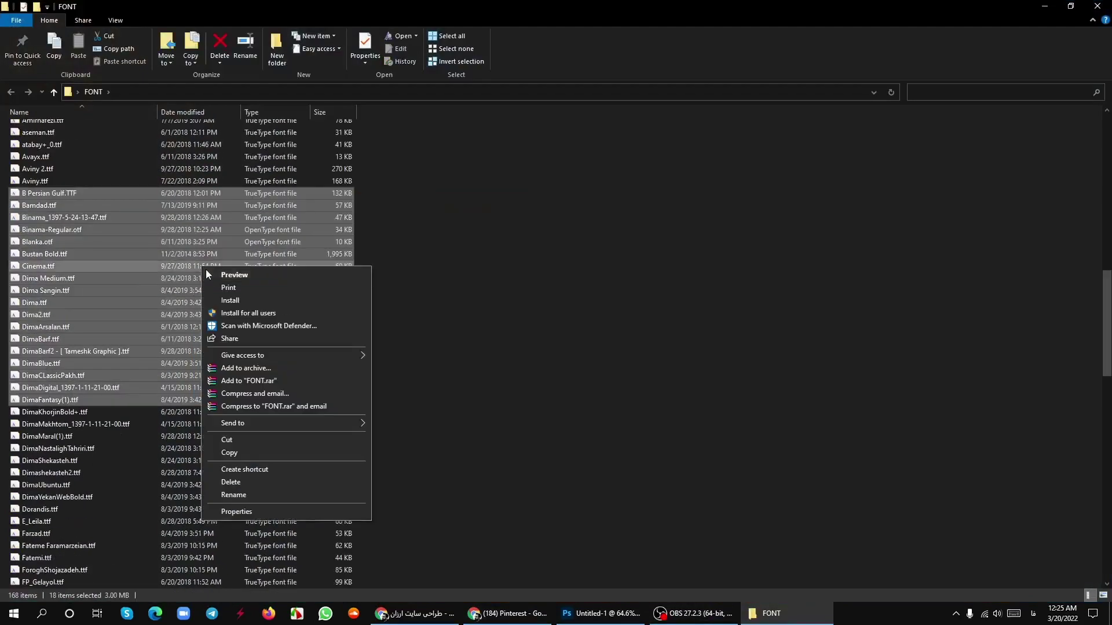
{"action": "left_click", "coordinate": [229, 452]}
{"action": "left_click", "coordinate": [621, 276]}
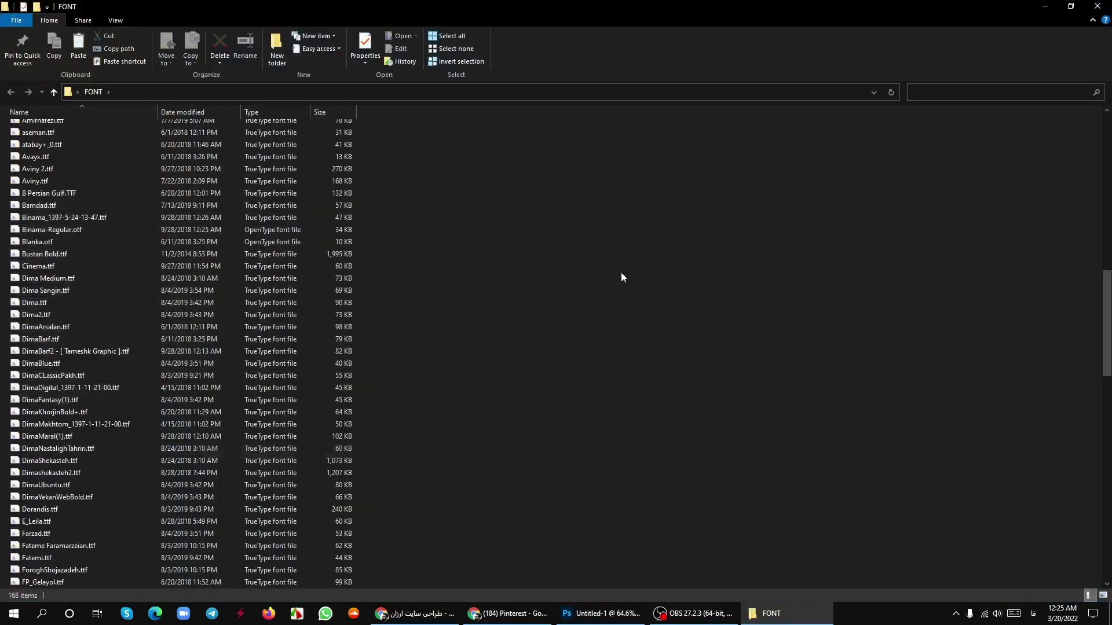
- Search Windows for 'control' and open Control Panel
{"action": "left_click", "coordinate": [40, 612]}
{"action": "type", "text": "ز"}
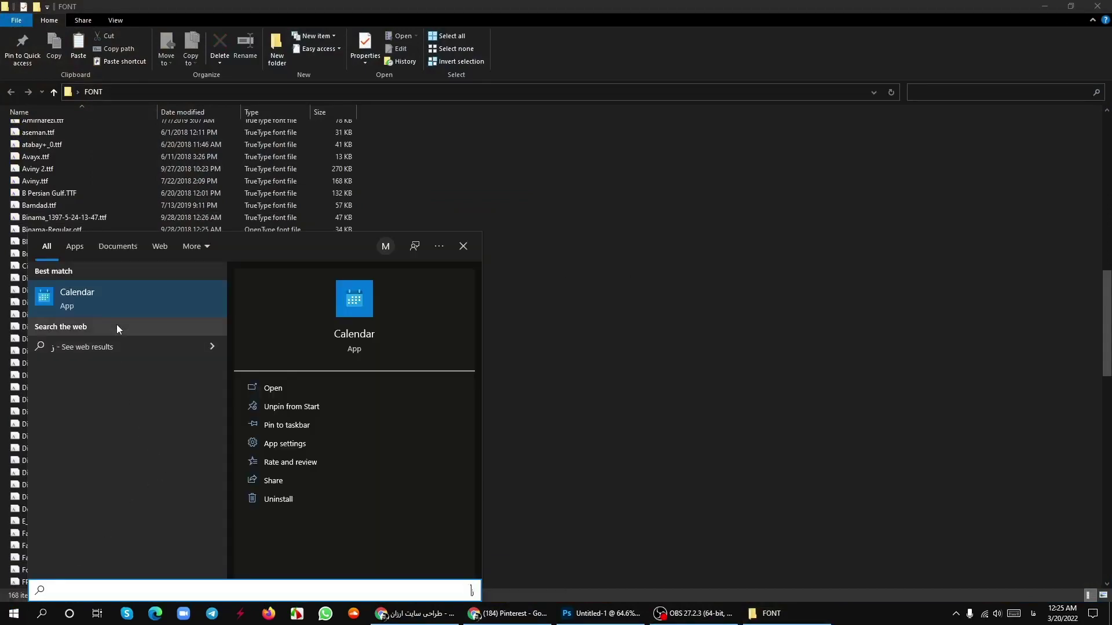
{"action": "key", "text": "BackSpace"}
{"action": "key", "text": "alt+shift"}
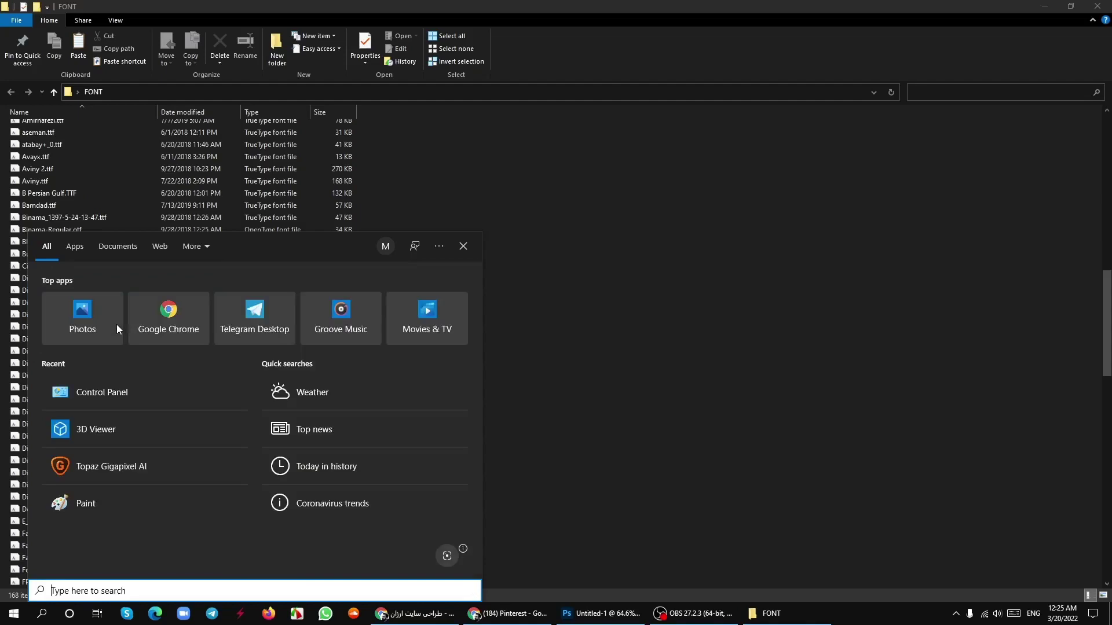
{"action": "type", "text": "control"}
{"action": "key", "text": "Return"}
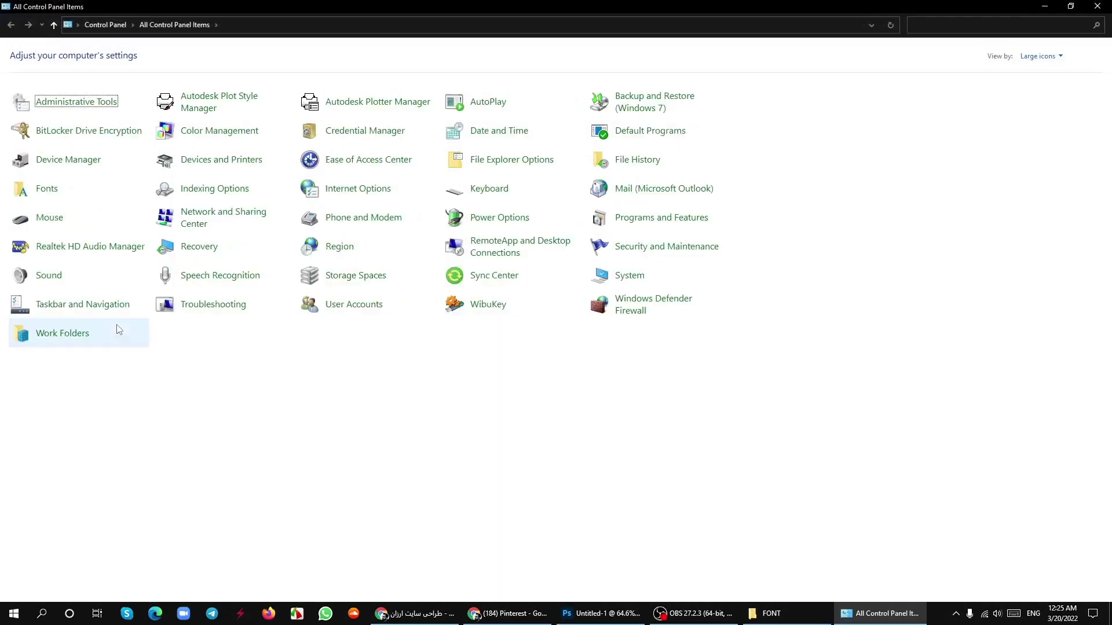
- Open the Fonts page in Control Panel and scroll through the installed fonts
{"action": "left_click", "coordinate": [46, 189]}
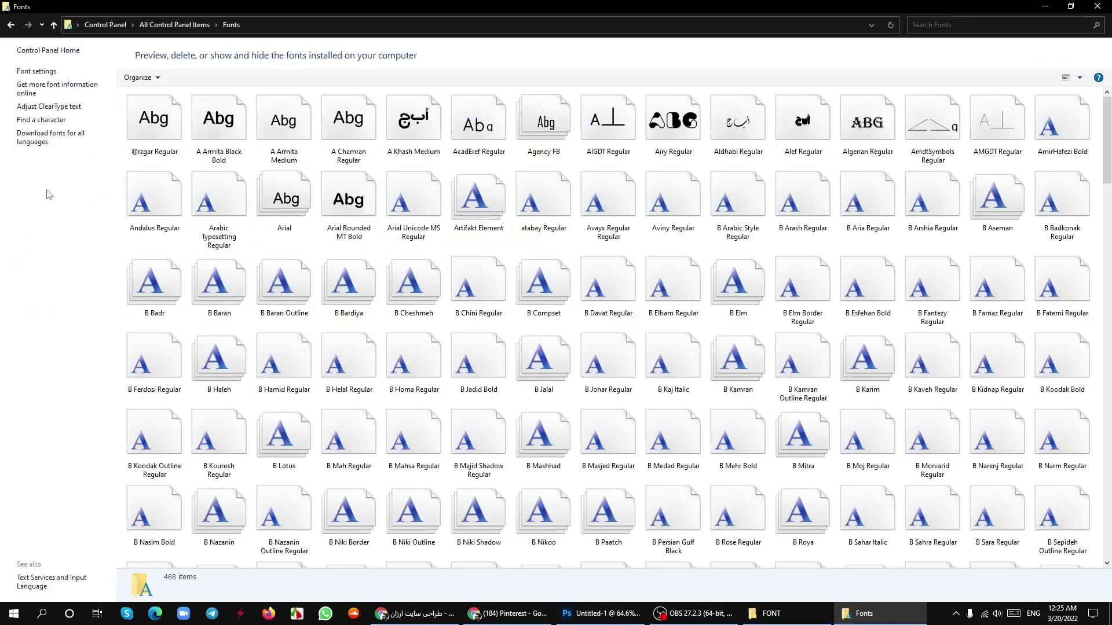
{"action": "right_click", "coordinate": [468, 249]}
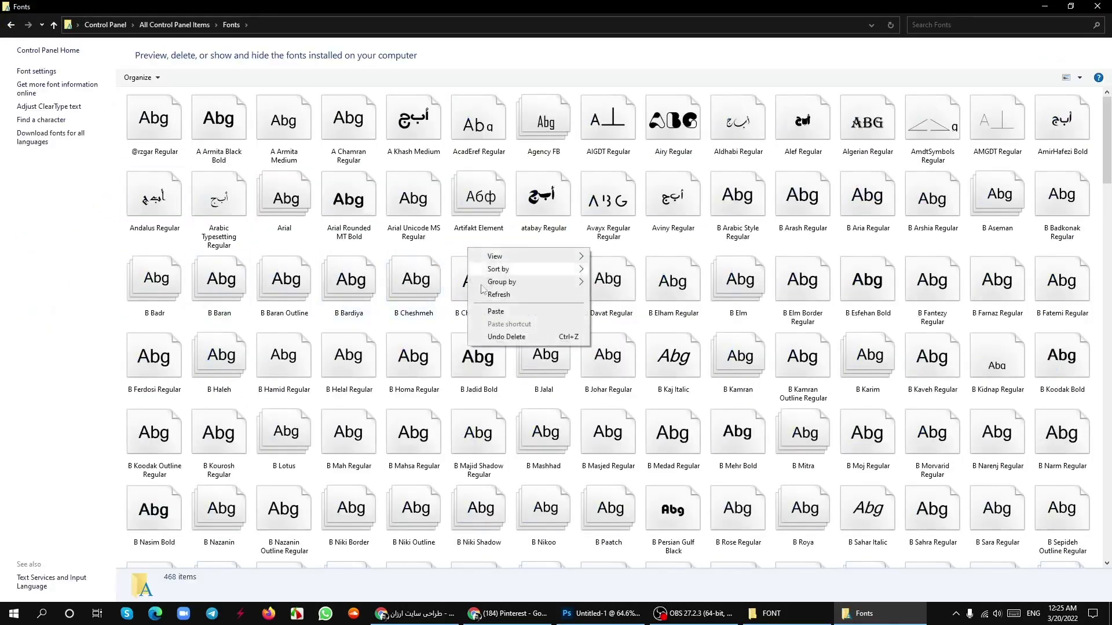
{"action": "left_click", "coordinate": [673, 280]}
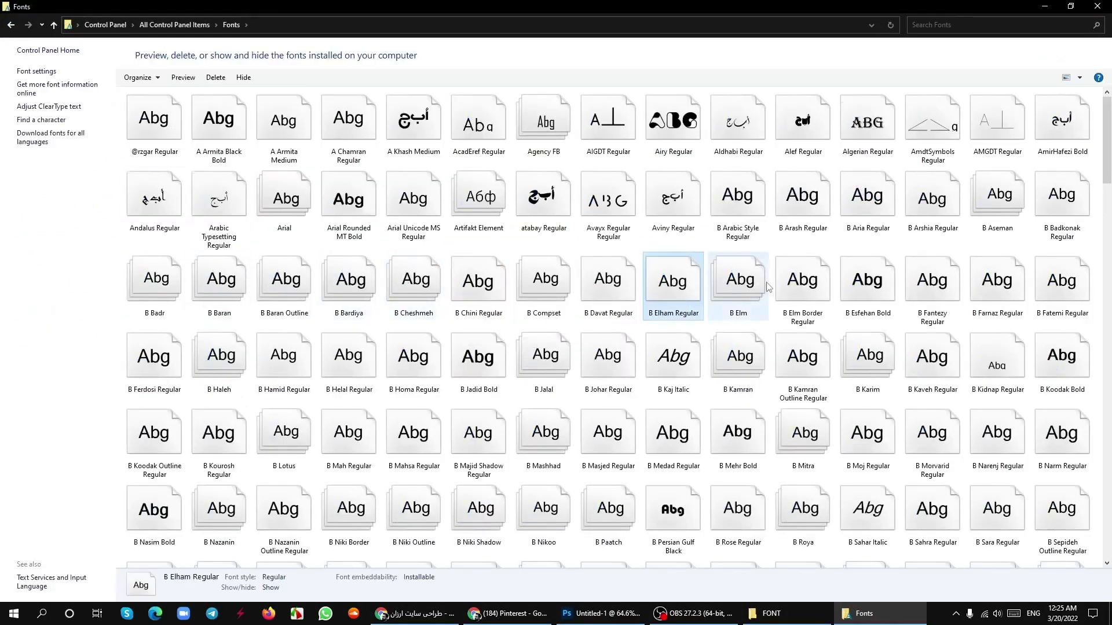
{"action": "scroll", "coordinate": [764, 307], "scroll_direction": "down", "scroll_amount": 10}
{"action": "scroll", "coordinate": [764, 307], "scroll_direction": "down", "scroll_amount": 5}
{"action": "scroll", "coordinate": [764, 307], "scroll_direction": "down", "scroll_amount": 10}
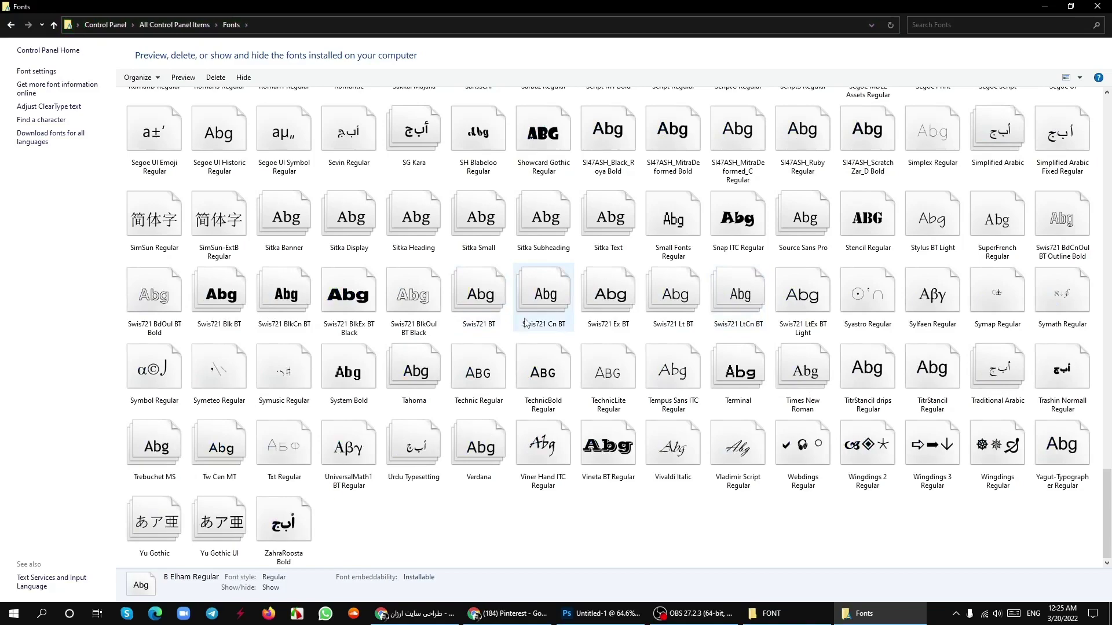
{"action": "scroll", "coordinate": [526, 322], "scroll_direction": "up", "scroll_amount": 5}
{"action": "scroll", "coordinate": [539, 327], "scroll_direction": "up", "scroll_amount": 5}
{"action": "scroll", "coordinate": [556, 333], "scroll_direction": "up", "scroll_amount": 5}
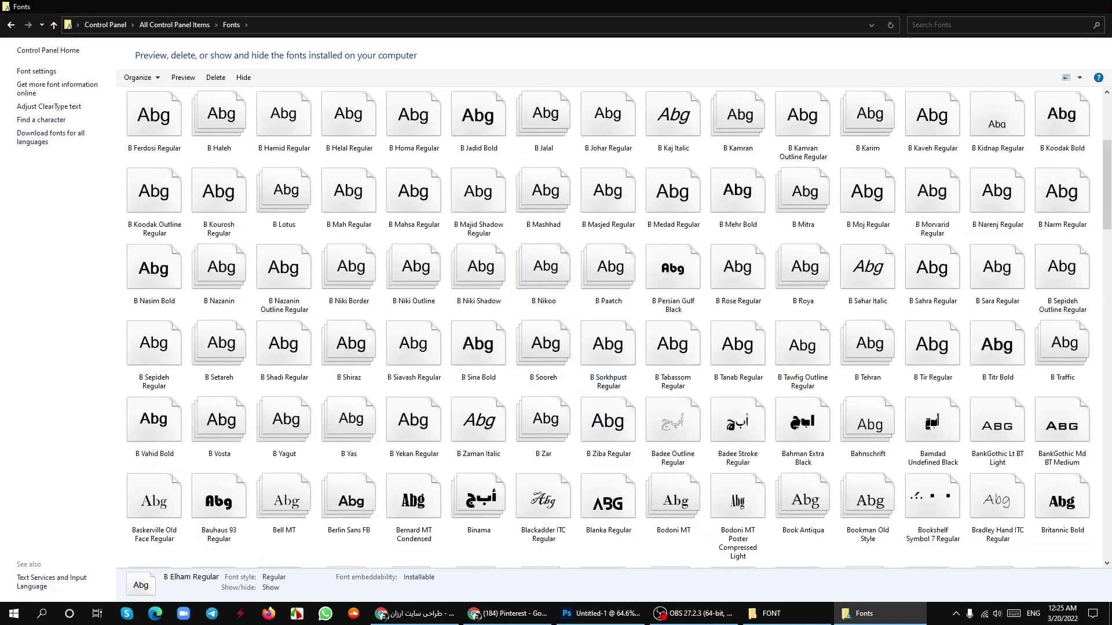
- Switch to the FONT folder window and close it
{"action": "key", "text": "alt+Tab"}
{"action": "right_click", "coordinate": [520, 175]}
{"action": "left_click", "coordinate": [555, 224]}
{"action": "key", "text": "alt+F4"}
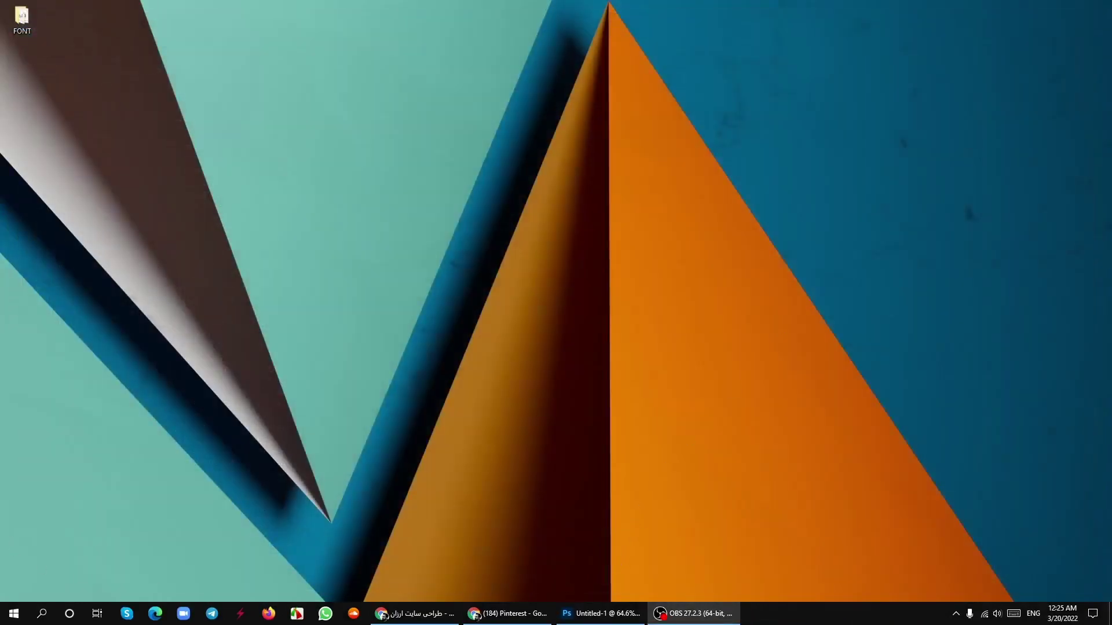
{"action": "left_click", "coordinate": [602, 613]}
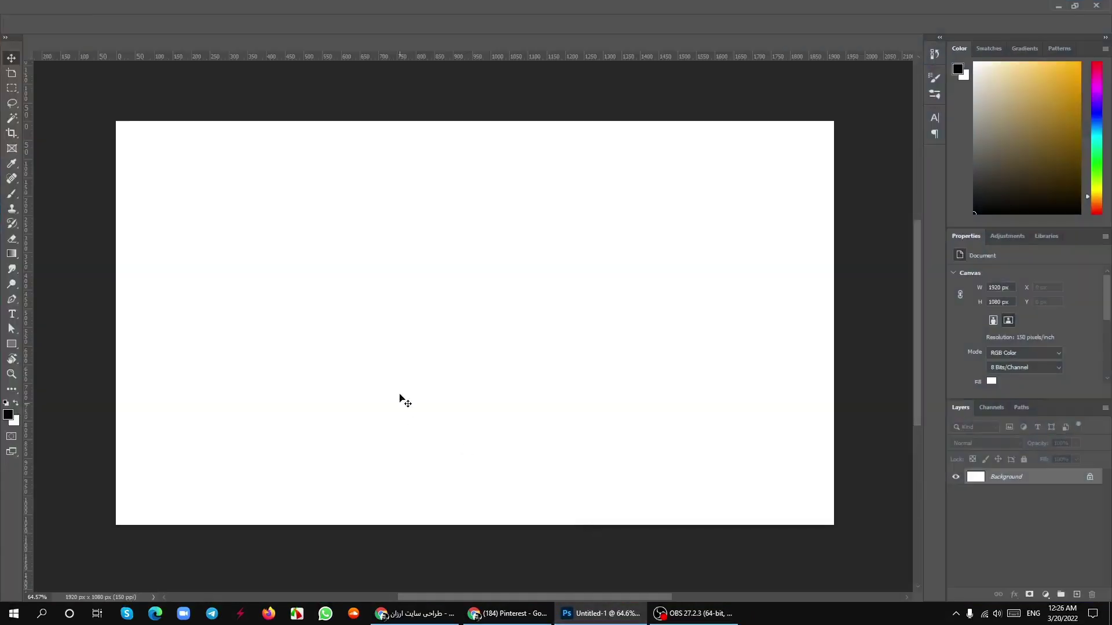
{"action": "left_click", "coordinate": [11, 314]}
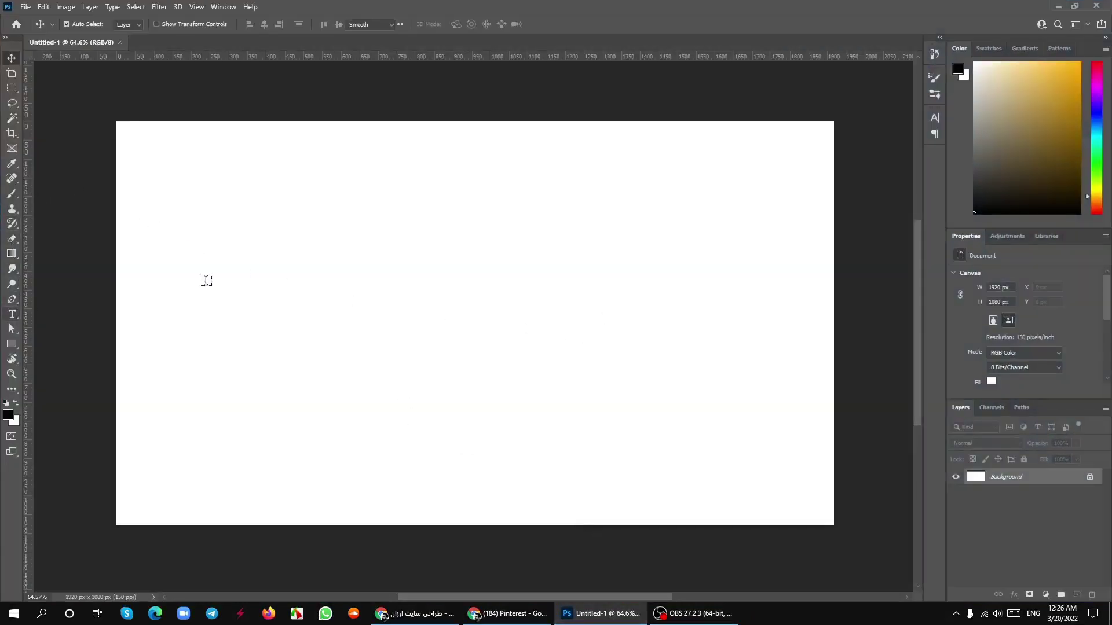
{"action": "left_click_drag", "start_coordinate": [328, 236], "coordinate": [623, 372]}
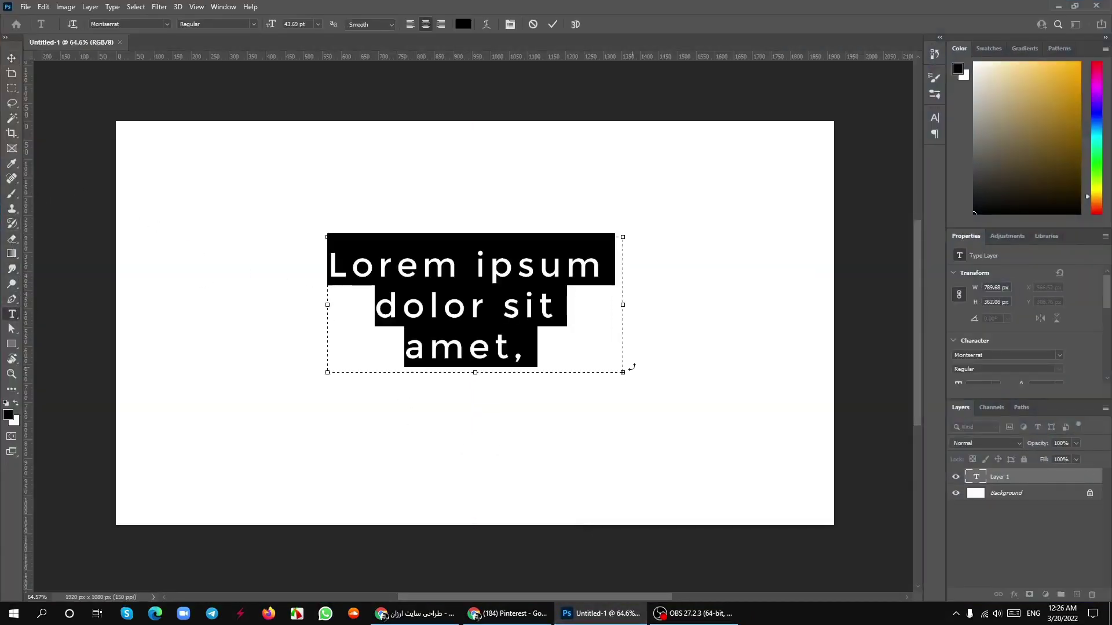
{"action": "type", "text": "MOHA"}
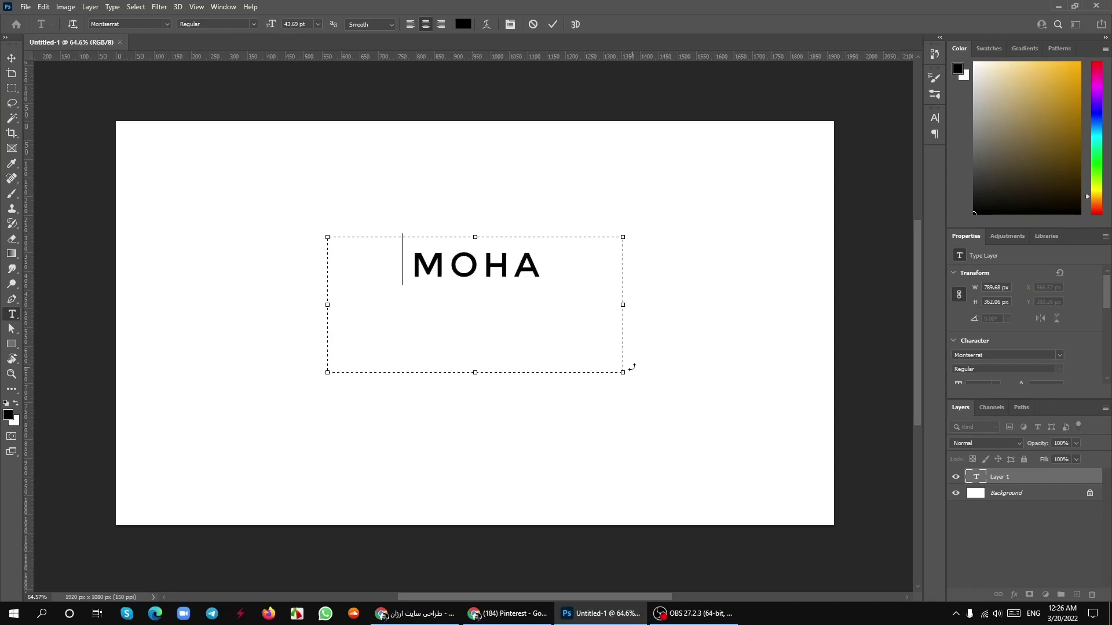
{"action": "type", "text": "MMAD"}
{"action": "key", "text": "Return"}
{"action": "type", "text": "SHAL"}
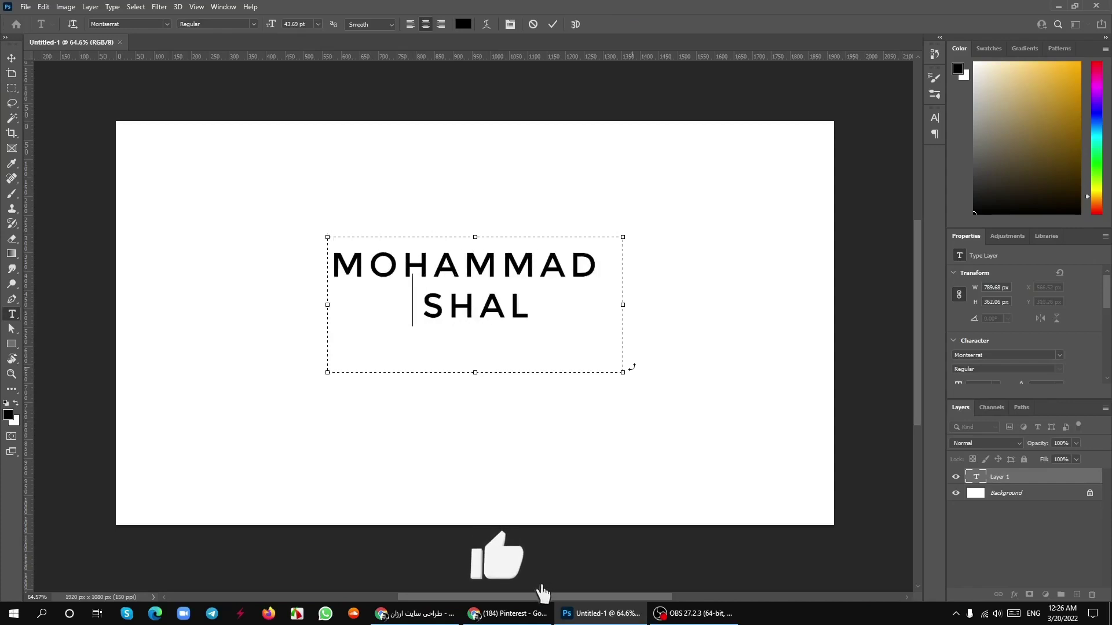
{"action": "type", "text": "I"}
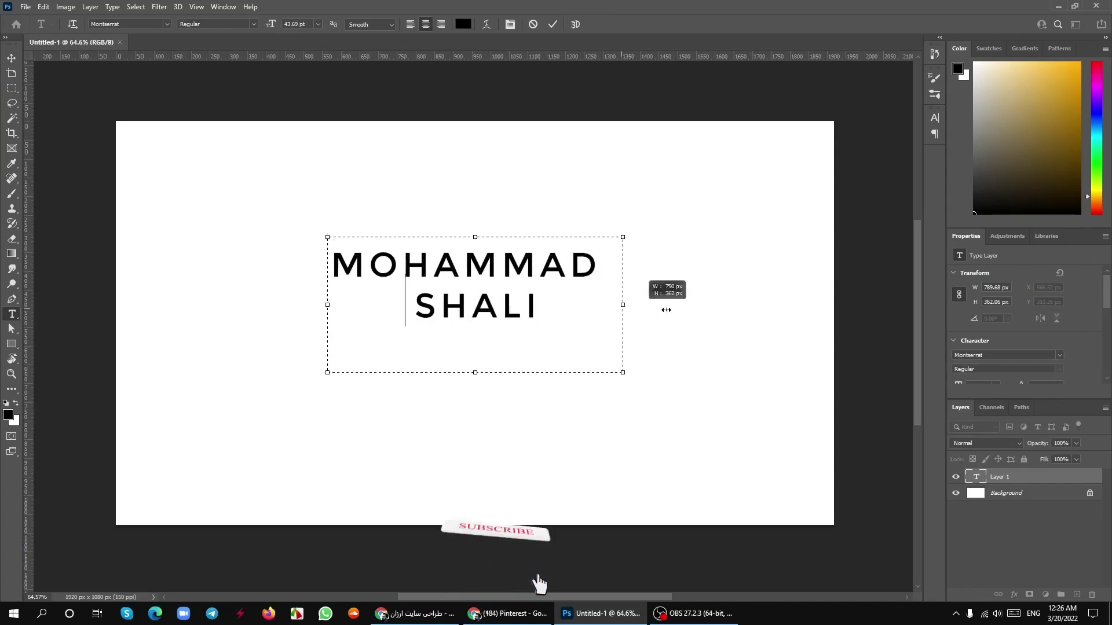
{"action": "left_click_drag", "start_coordinate": [625, 311], "coordinate": [755, 307]}
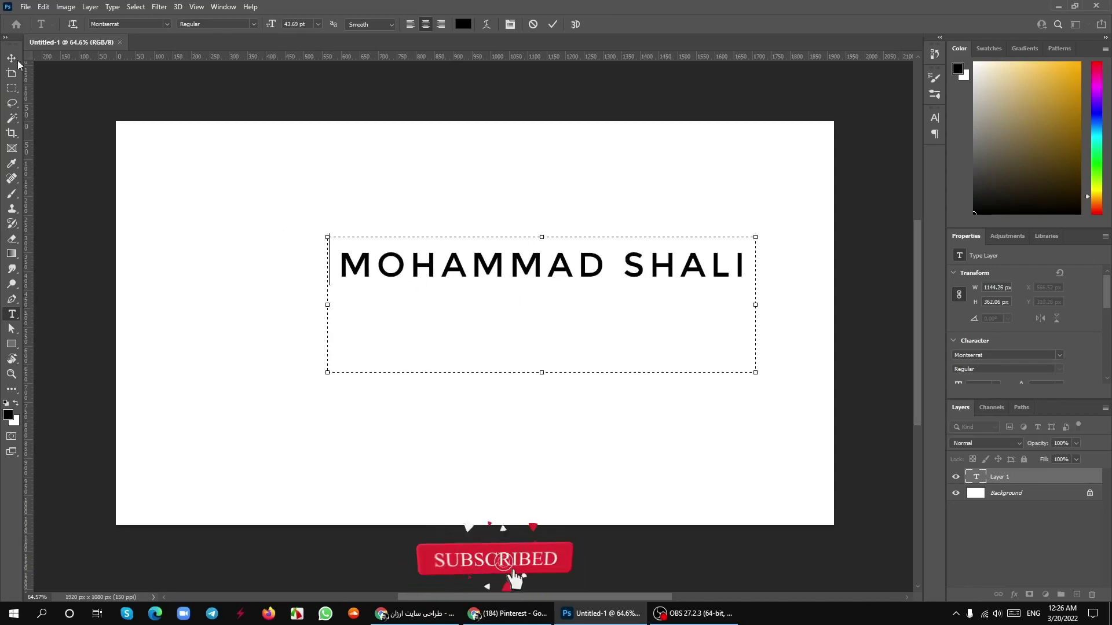
{"action": "key", "text": "ctrl+Return"}
{"action": "key", "text": "v"}
{"action": "mouse_move", "coordinate": [404, 276]}
{"action": "left_mouse_down"}
{"action": "mouse_move", "coordinate": [355, 311]}
{"action": "mouse_move", "coordinate": [361, 323]}
{"action": "left_mouse_up"}
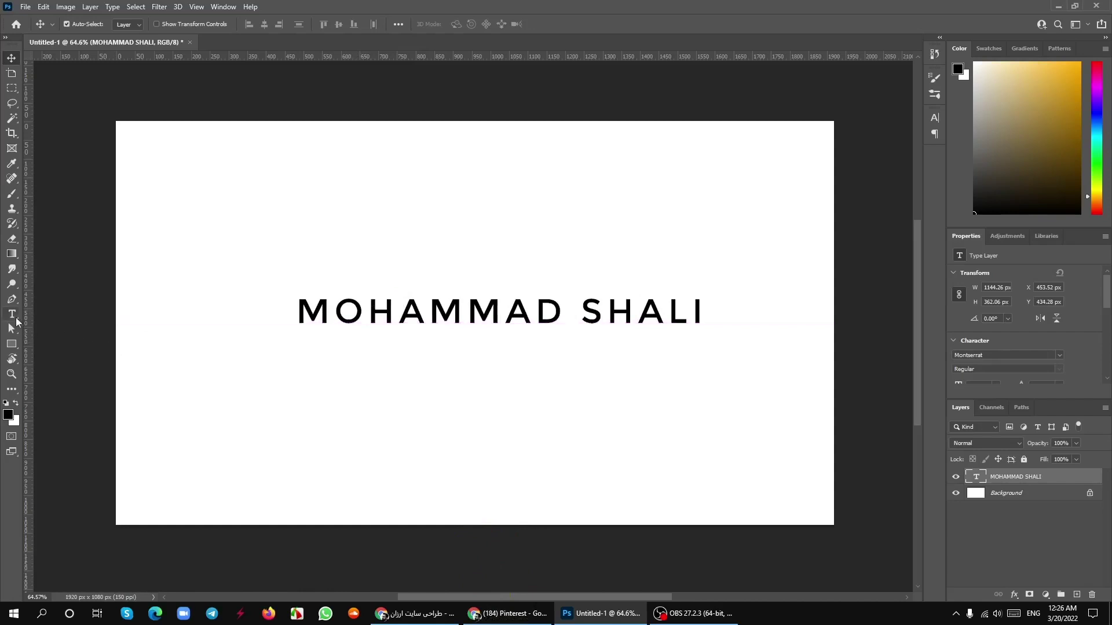
{"action": "left_click", "coordinate": [12, 314]}
{"action": "left_click", "coordinate": [456, 315]}
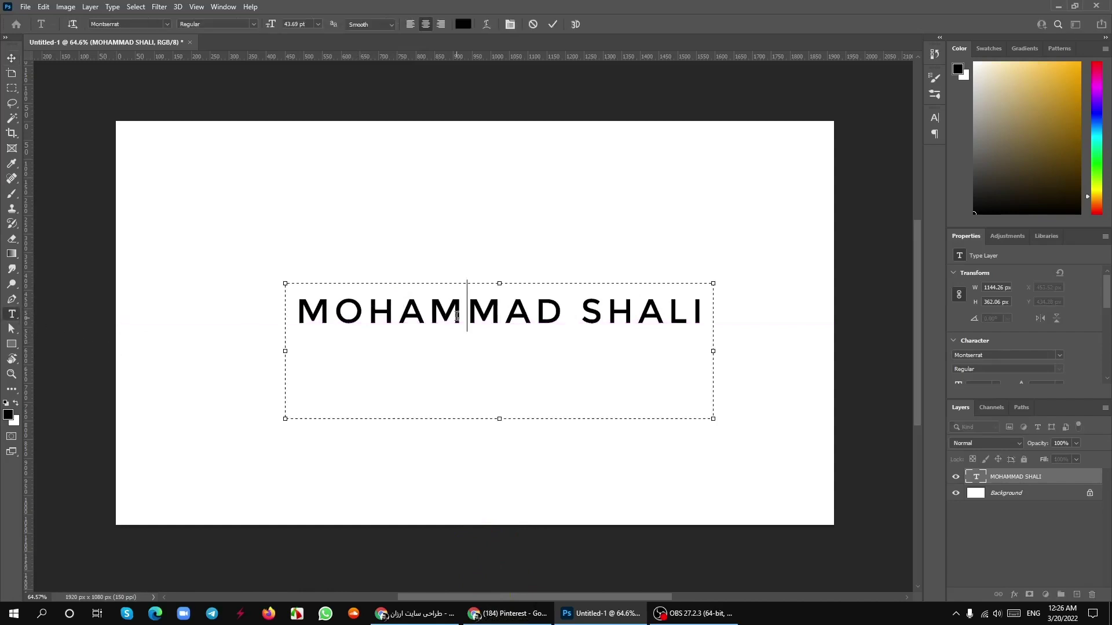
{"action": "triple_click", "coordinate": [504, 311]}
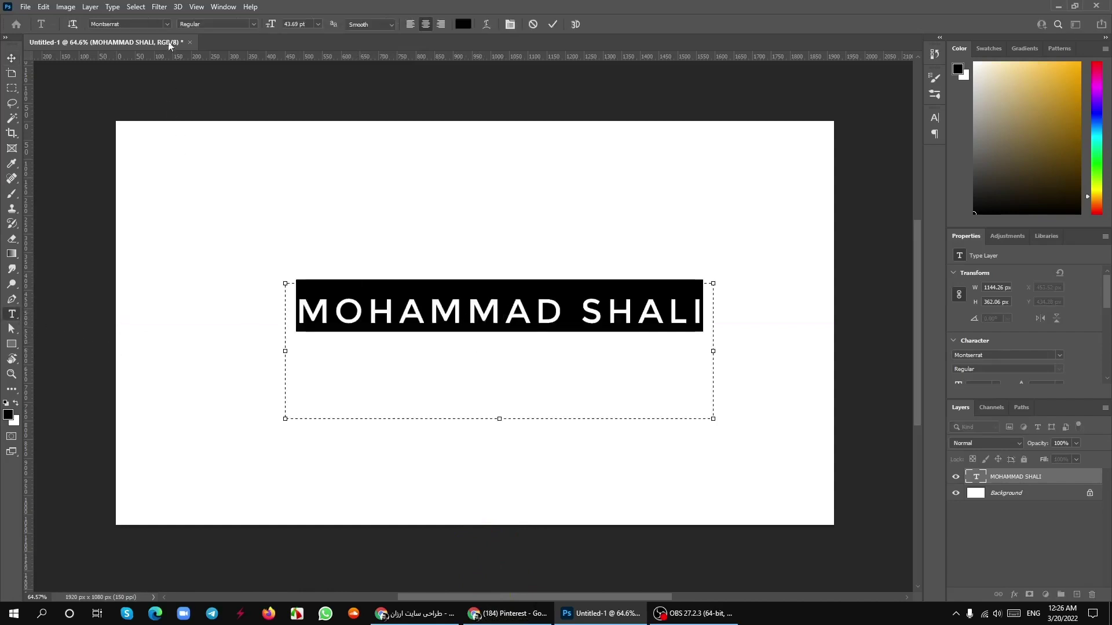
{"action": "left_click", "coordinate": [167, 24]}
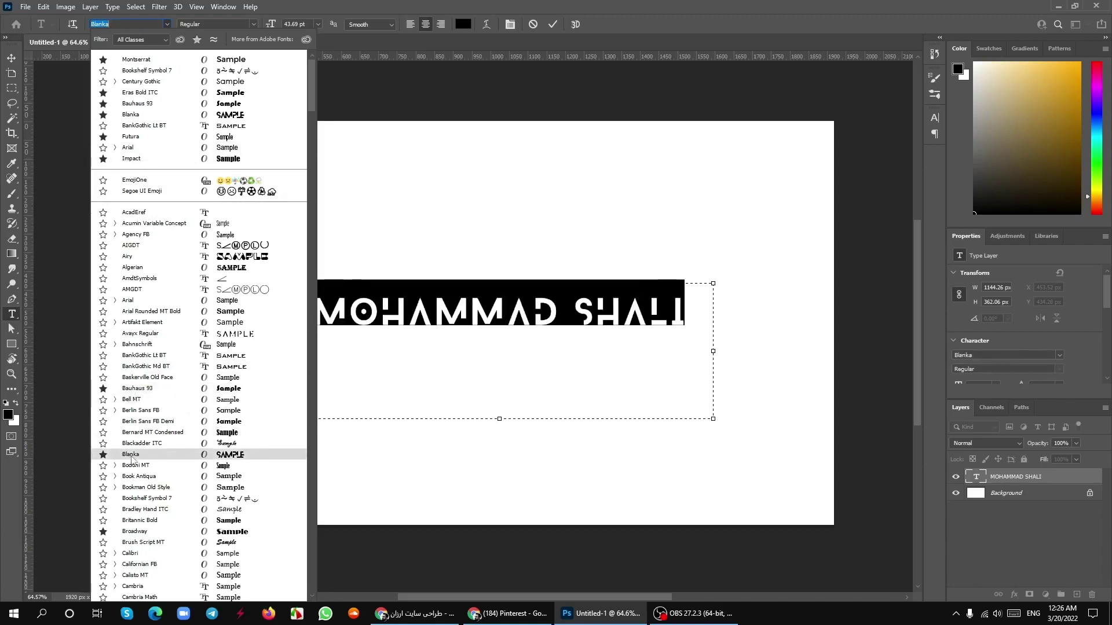
- Browse the font list, dismiss the font error and keep Montserrat Regular
{"action": "scroll", "coordinate": [133, 460], "scroll_direction": "down", "scroll_amount": 2}
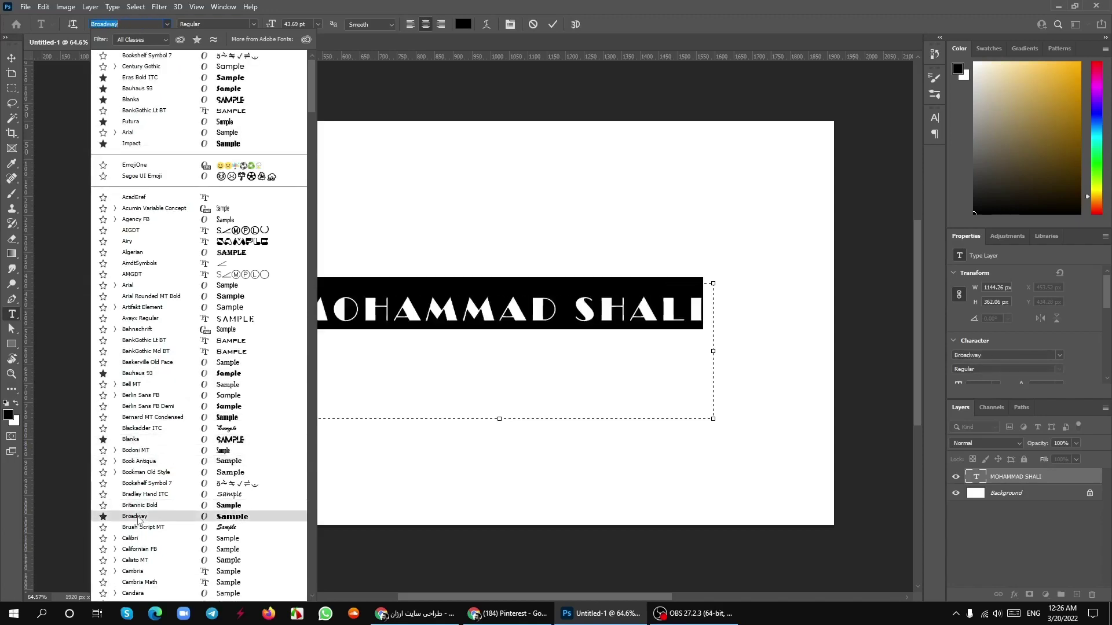
{"action": "scroll", "coordinate": [139, 520], "scroll_direction": "down", "scroll_amount": 2}
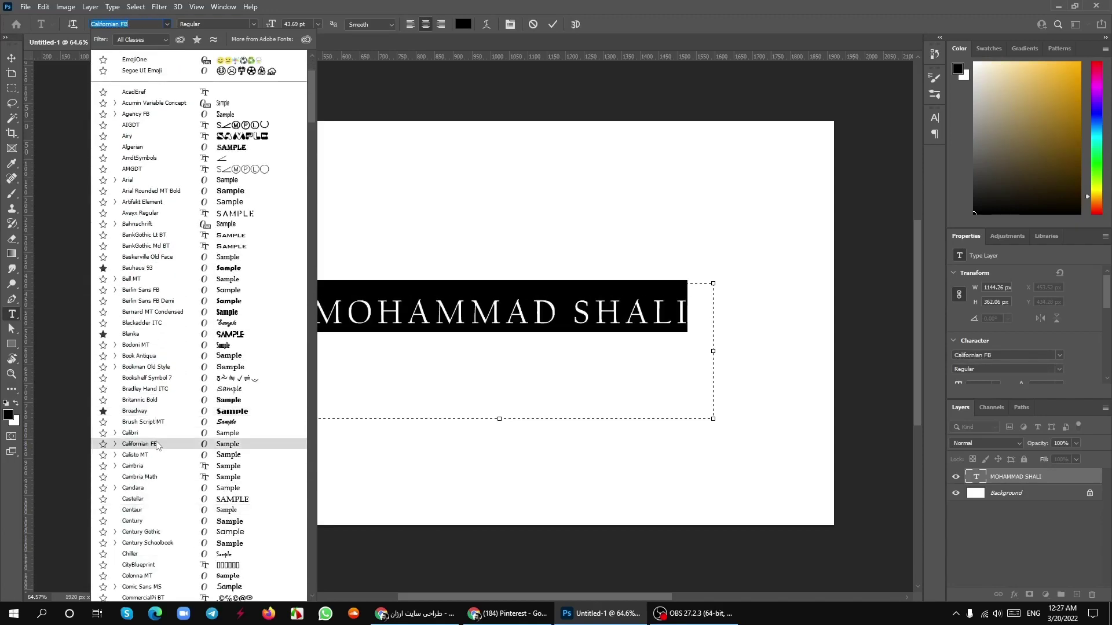
{"action": "scroll", "coordinate": [156, 444], "scroll_direction": "down", "scroll_amount": 1}
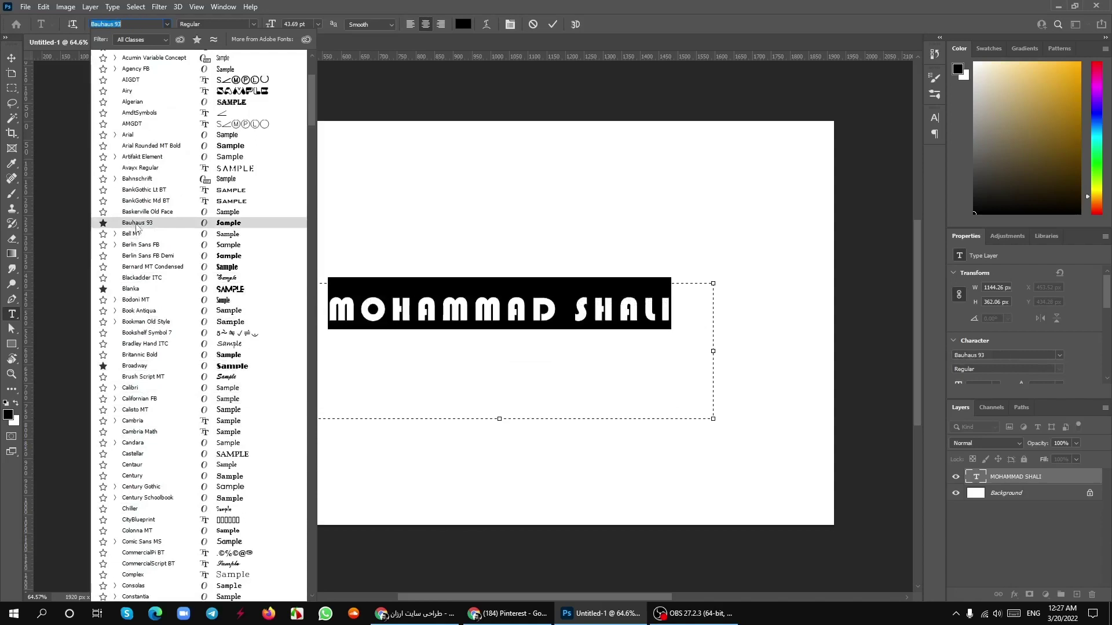
{"action": "scroll", "coordinate": [126, 255], "scroll_direction": "up", "scroll_amount": 1}
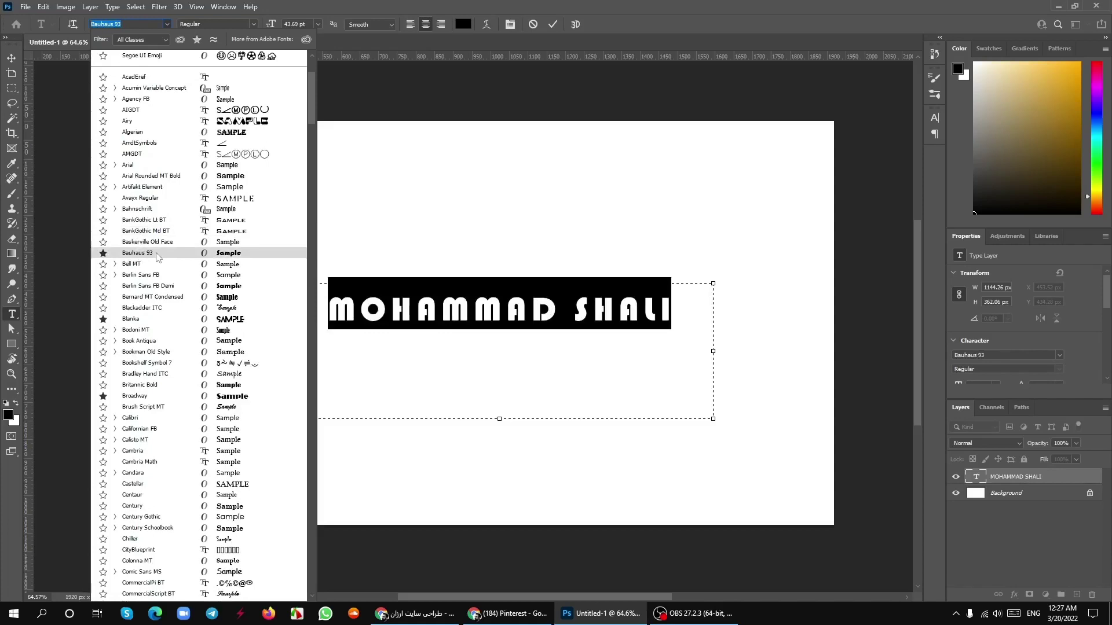
{"action": "scroll", "coordinate": [157, 261], "scroll_direction": "down", "scroll_amount": 3}
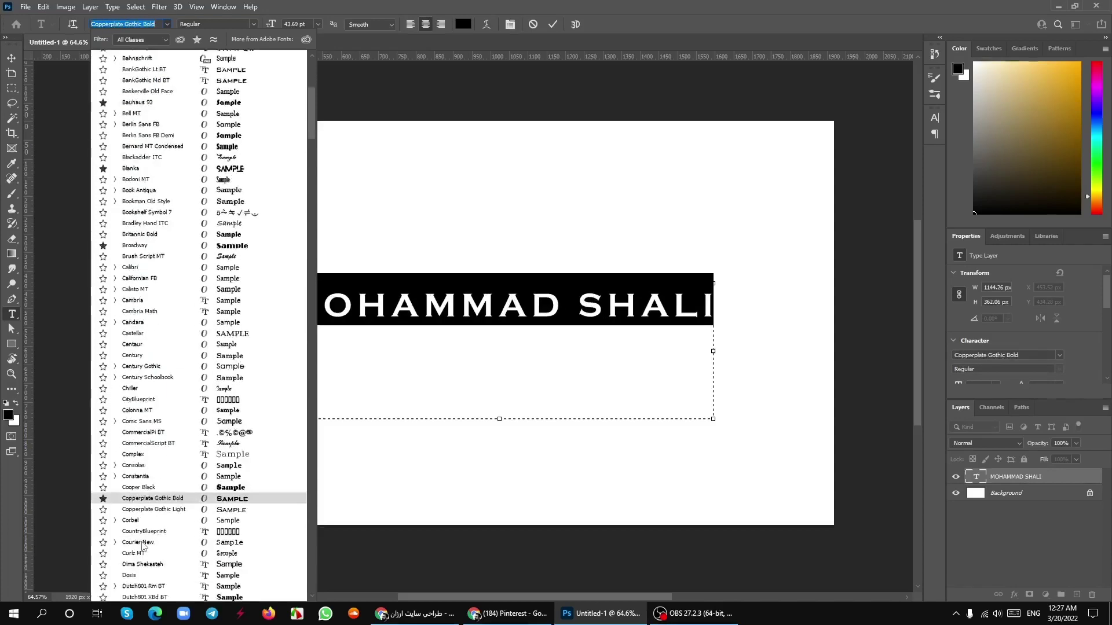
{"action": "scroll", "coordinate": [139, 573], "scroll_direction": "down", "scroll_amount": 3}
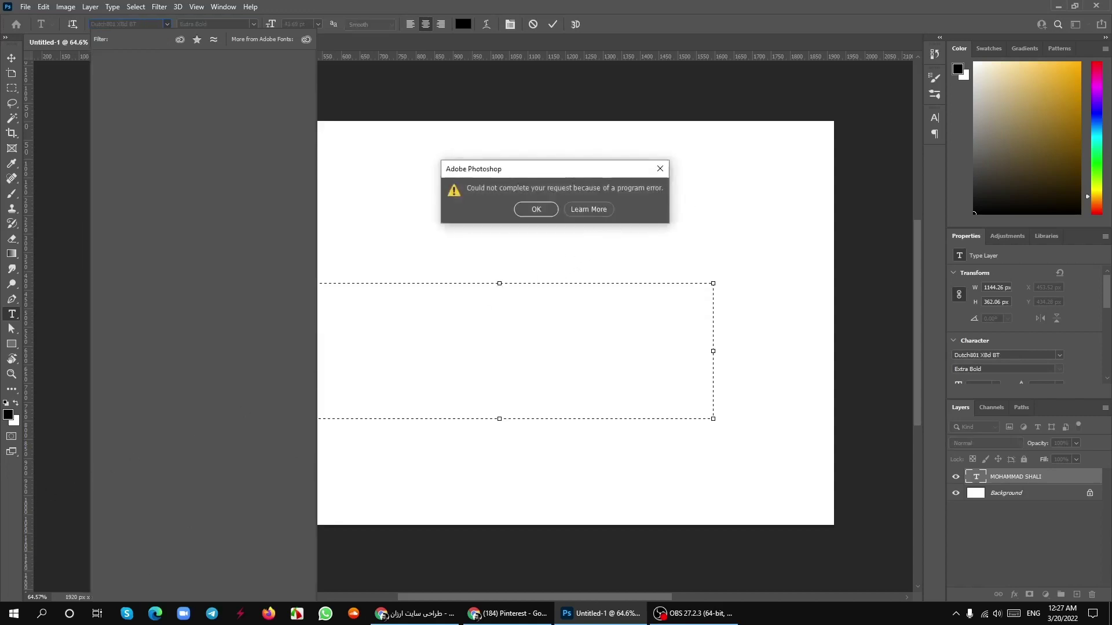
{"action": "key", "text": "Return"}
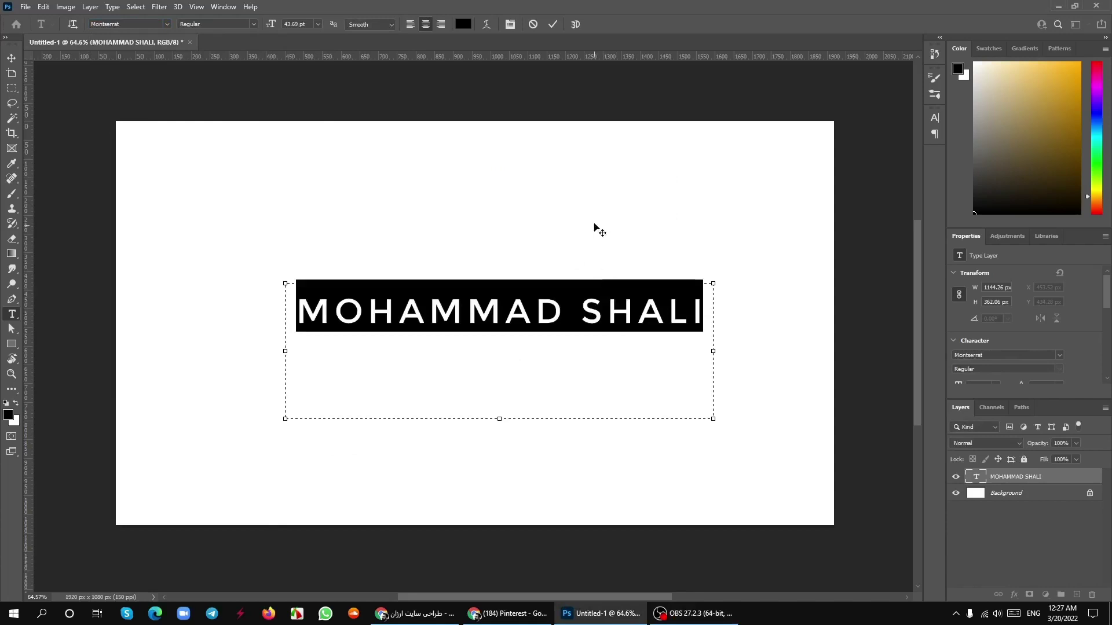
{"action": "left_click", "coordinate": [11, 58]}
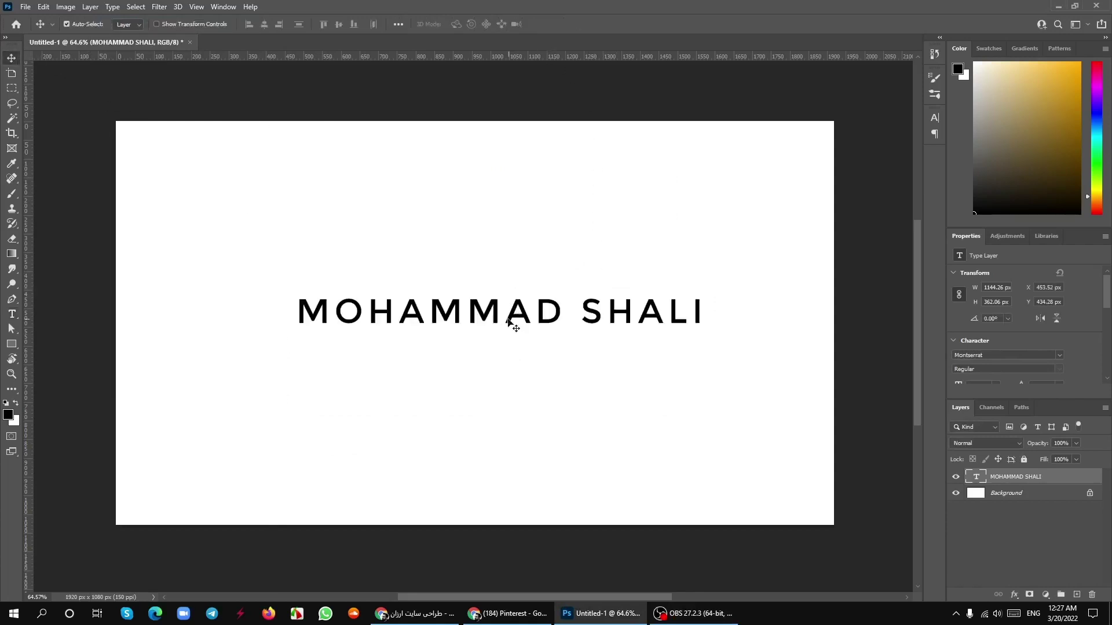
{"action": "left_click_drag", "start_coordinate": [495, 315], "coordinate": [494, 318]}
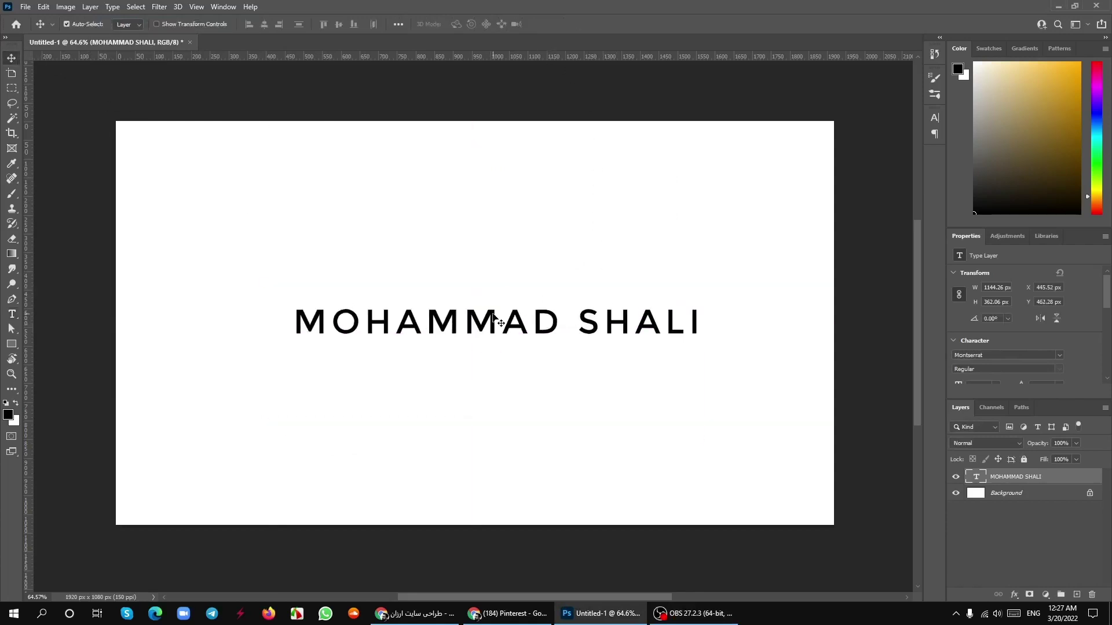
{"action": "left_click", "coordinate": [12, 314]}
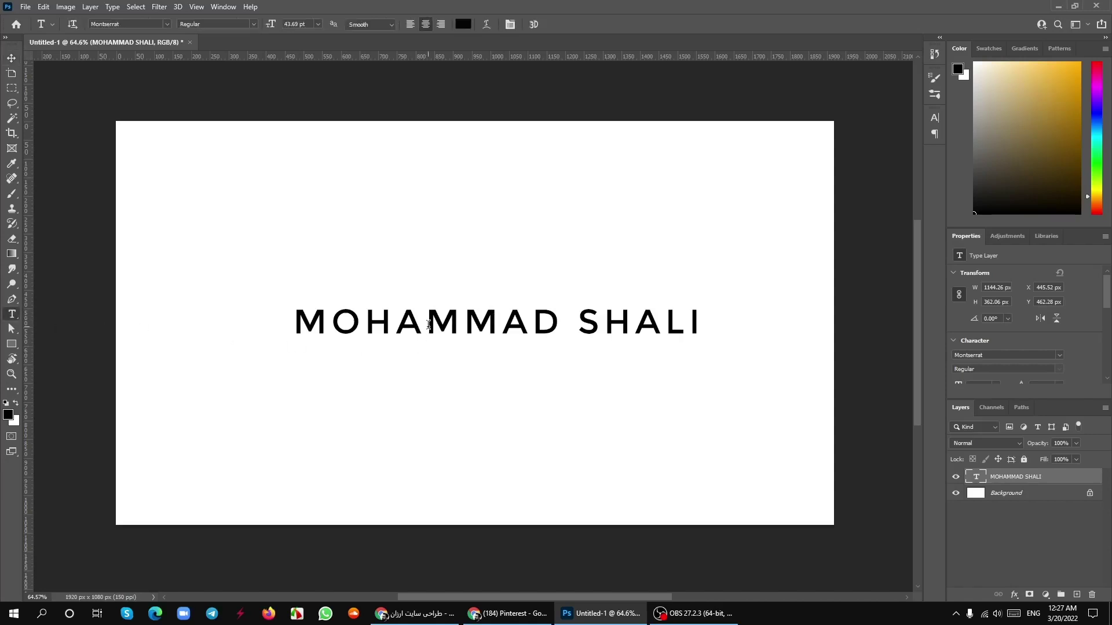
- Set the name's leading to 61 pt, briefly previewing Faux Bold and Subscript
{"action": "triple_click", "coordinate": [548, 323]}
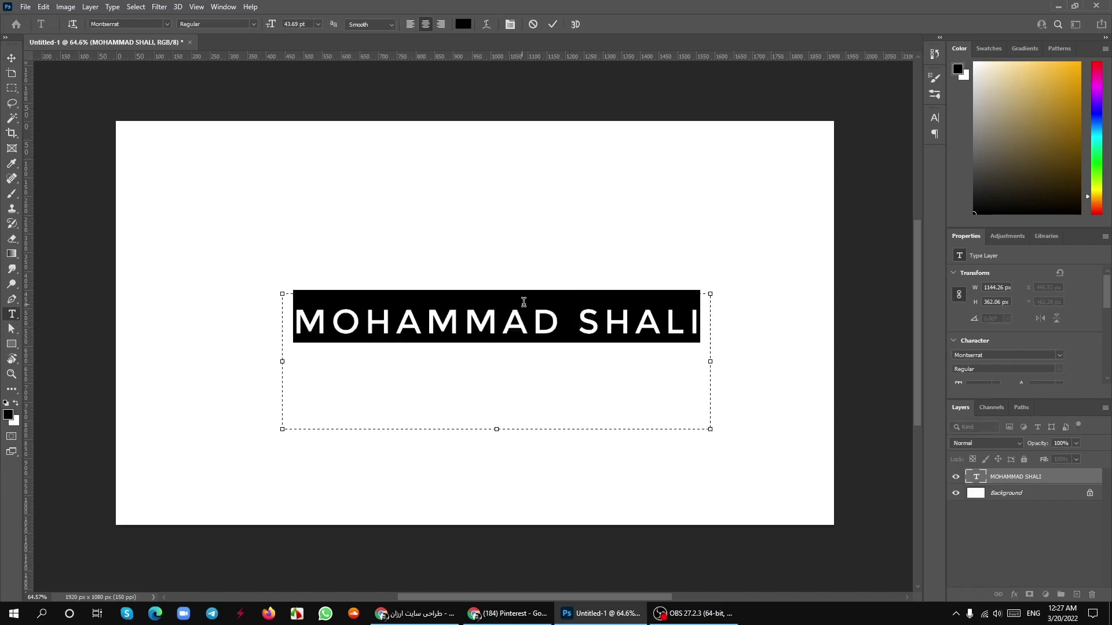
{"action": "left_click", "coordinate": [933, 119]}
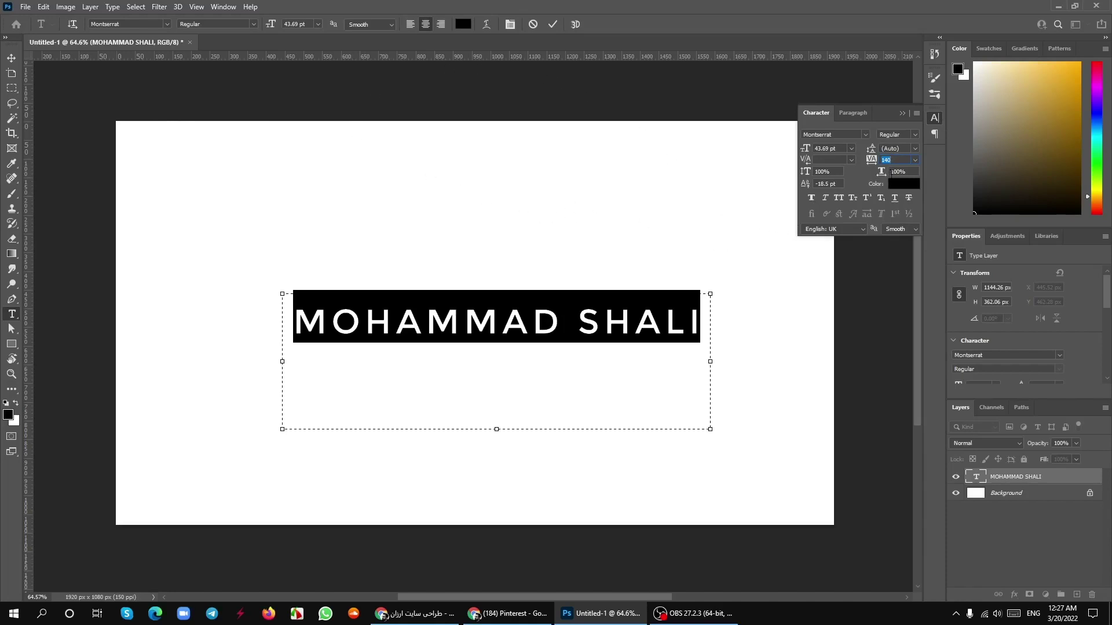
{"action": "mouse_move", "coordinate": [872, 149]}
{"action": "left_mouse_down"}
{"action": "mouse_move", "coordinate": [893, 166]}
{"action": "mouse_move", "coordinate": [865, 166]}
{"action": "mouse_move", "coordinate": [896, 180]}
{"action": "mouse_move", "coordinate": [879, 180]}
{"action": "left_mouse_up"}
{"action": "type", "text": "20"}
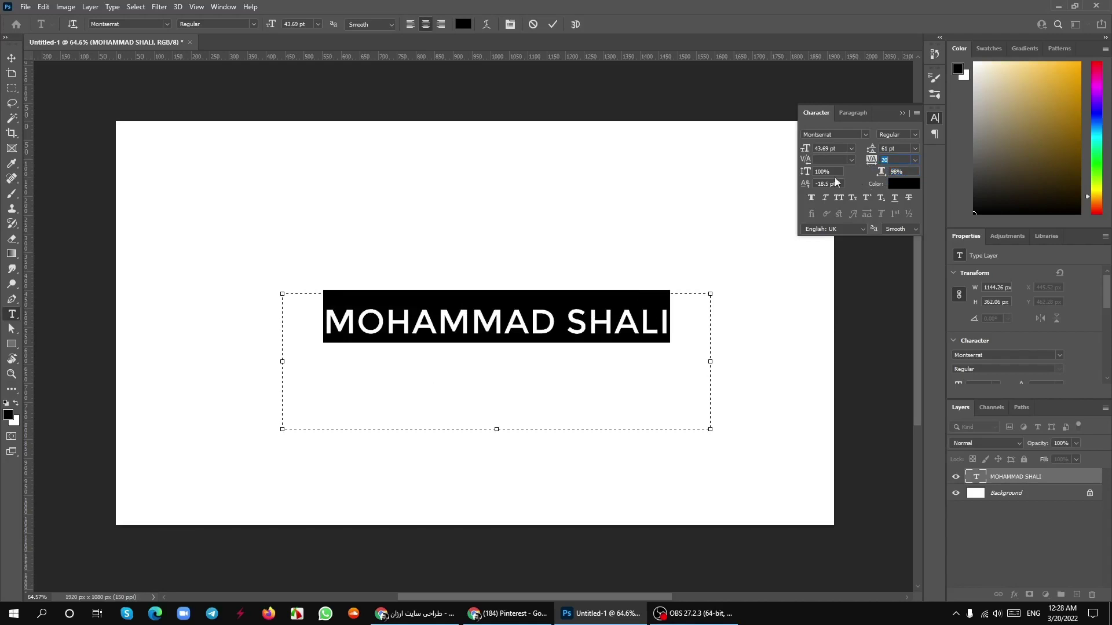
{"action": "left_click", "coordinate": [811, 197]}
{"action": "left_click", "coordinate": [880, 197]}
{"action": "left_click", "coordinate": [880, 197]}
{"action": "left_click", "coordinate": [485, 25]}
{"action": "left_click", "coordinate": [526, 156]}
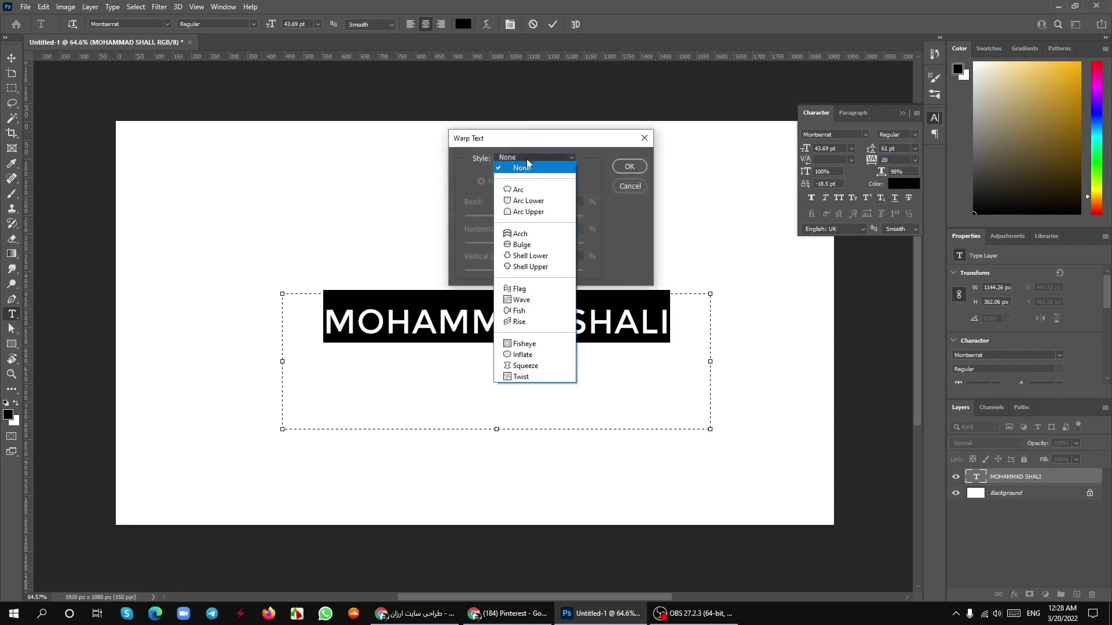
{"action": "left_click", "coordinate": [524, 191]}
{"action": "mouse_move", "coordinate": [558, 140]}
{"action": "left_mouse_down"}
{"action": "mouse_move", "coordinate": [806, 159]}
{"action": "mouse_move", "coordinate": [908, 128]}
{"action": "left_mouse_up"}
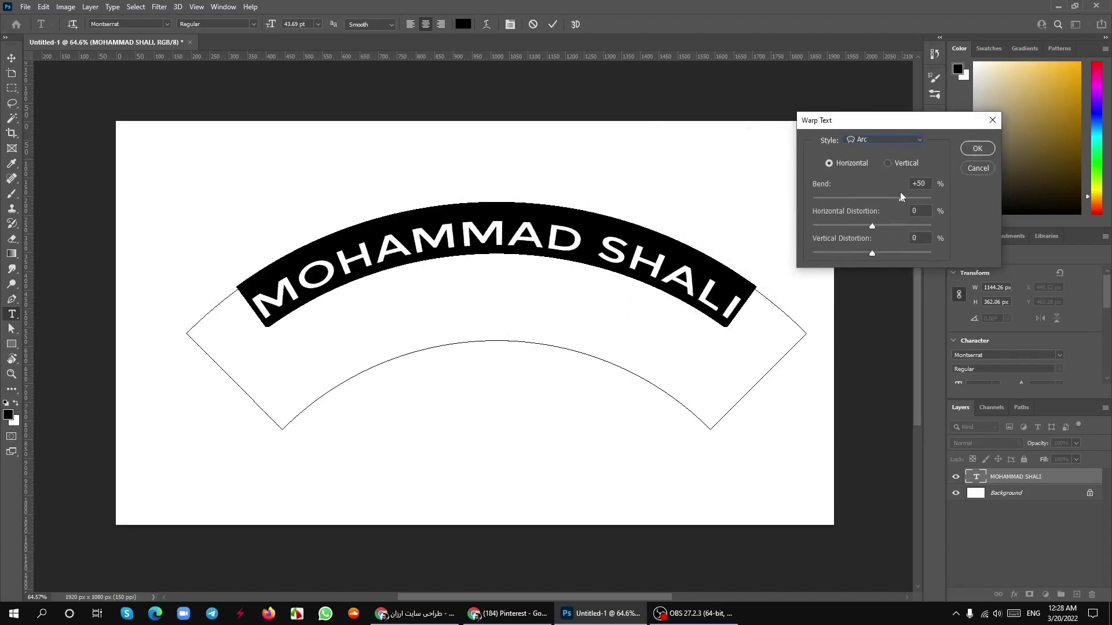
{"action": "mouse_move", "coordinate": [901, 199]}
{"action": "left_mouse_down"}
{"action": "mouse_move", "coordinate": [860, 229]}
{"action": "mouse_move", "coordinate": [887, 228]}
{"action": "mouse_move", "coordinate": [903, 252]}
{"action": "mouse_move", "coordinate": [851, 255]}
{"action": "left_mouse_up"}
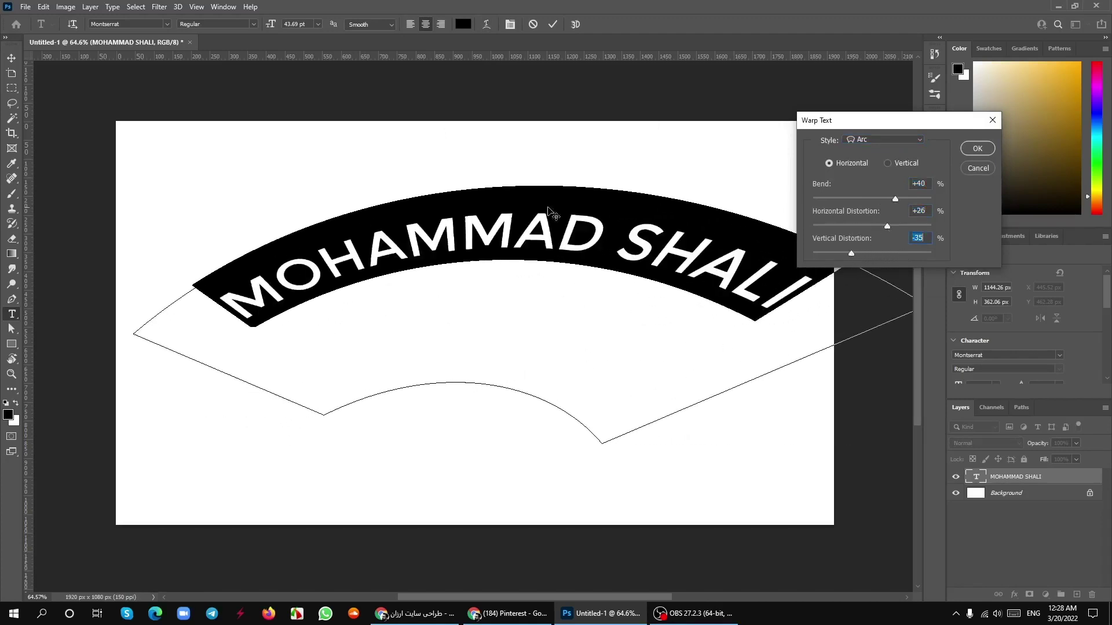
- Try Arch, then Shell Upper with stronger bend and maximum horizontal distortion
{"action": "left_click", "coordinate": [879, 142]}
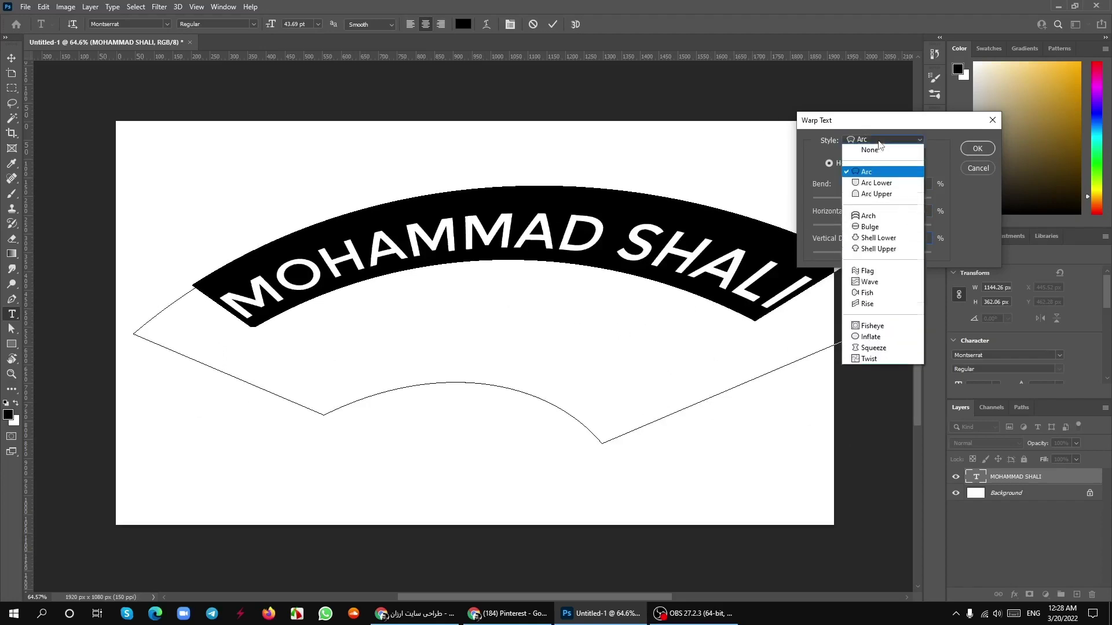
{"action": "left_click", "coordinate": [867, 216]}
{"action": "left_click", "coordinate": [882, 140]}
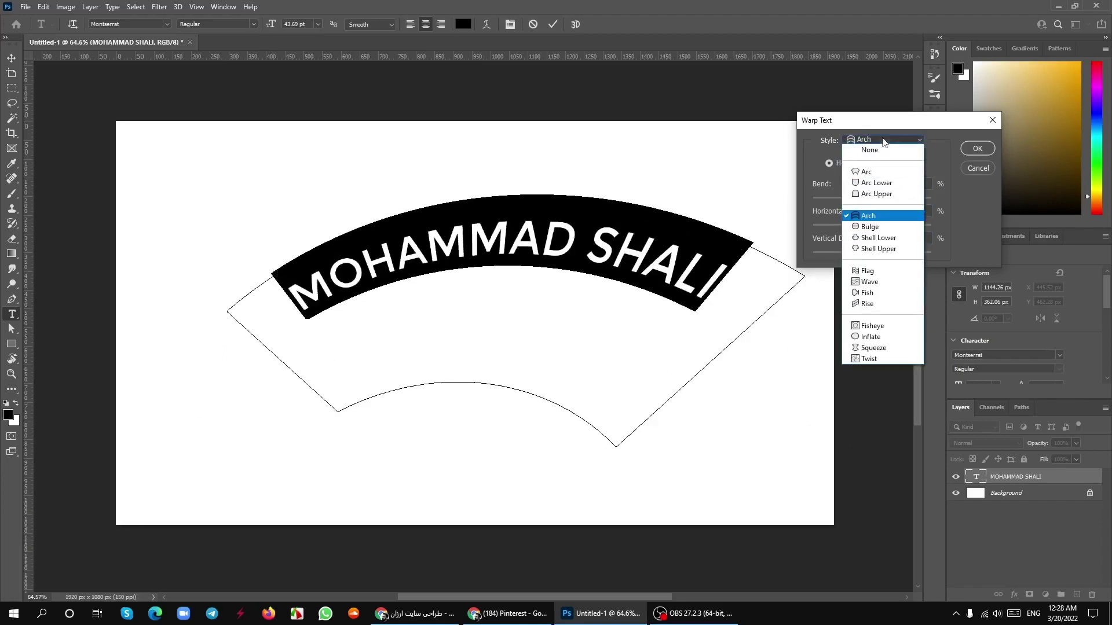
{"action": "left_click", "coordinate": [869, 250]}
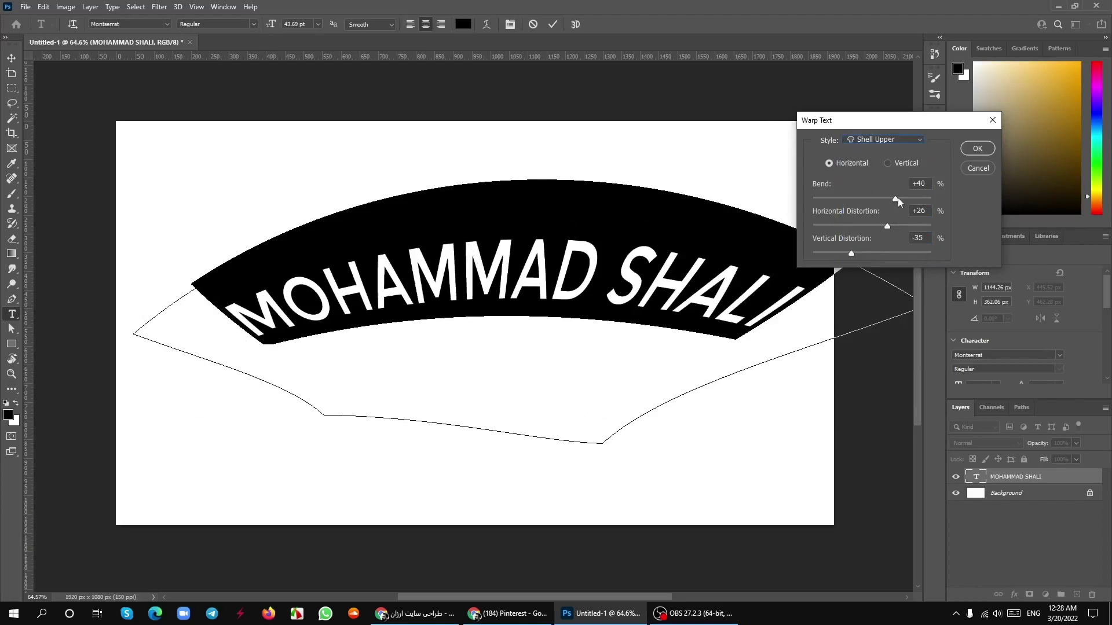
{"action": "left_click_drag", "start_coordinate": [896, 198], "coordinate": [926, 221]}
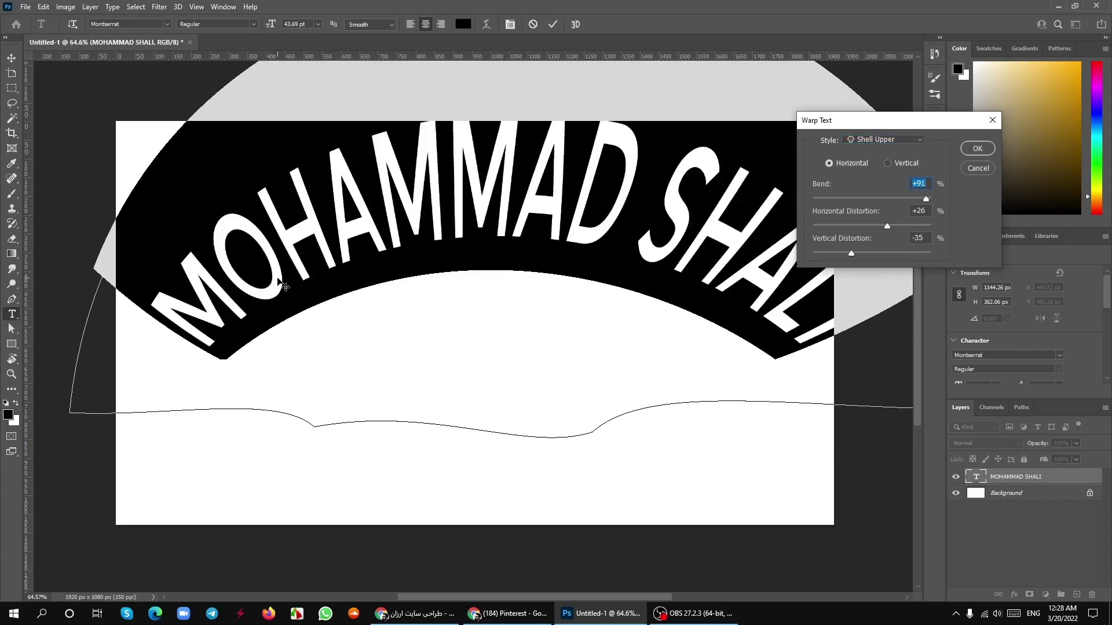
{"action": "left_click_drag", "start_coordinate": [894, 222], "coordinate": [963, 245]}
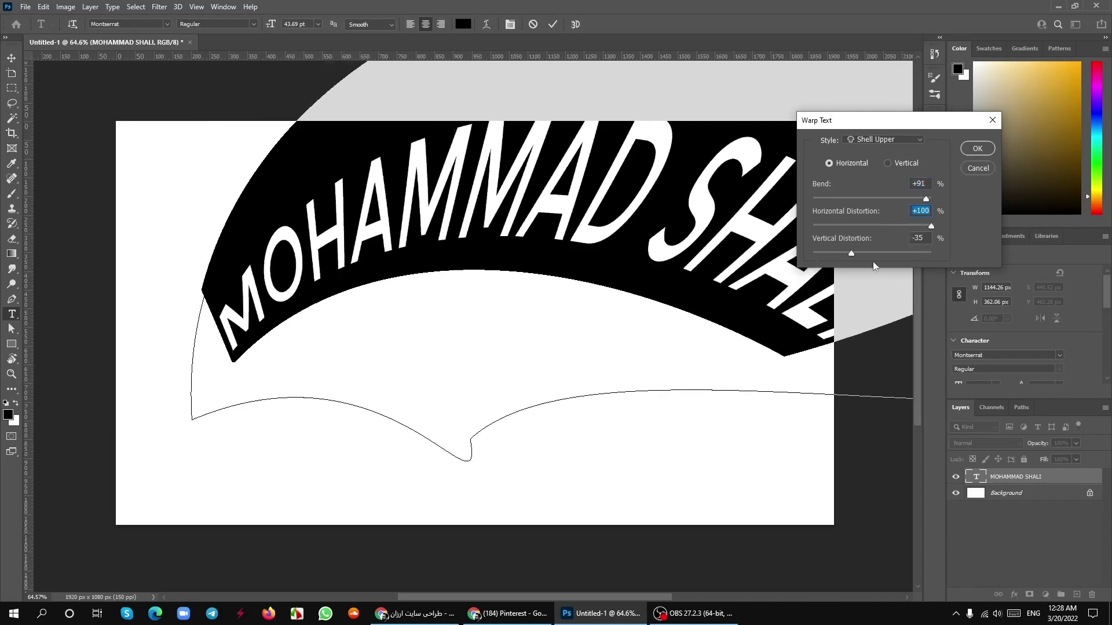
{"action": "mouse_move", "coordinate": [853, 254]}
{"action": "left_mouse_down"}
{"action": "mouse_move", "coordinate": [943, 268]}
{"action": "mouse_move", "coordinate": [894, 270]}
{"action": "left_mouse_up"}
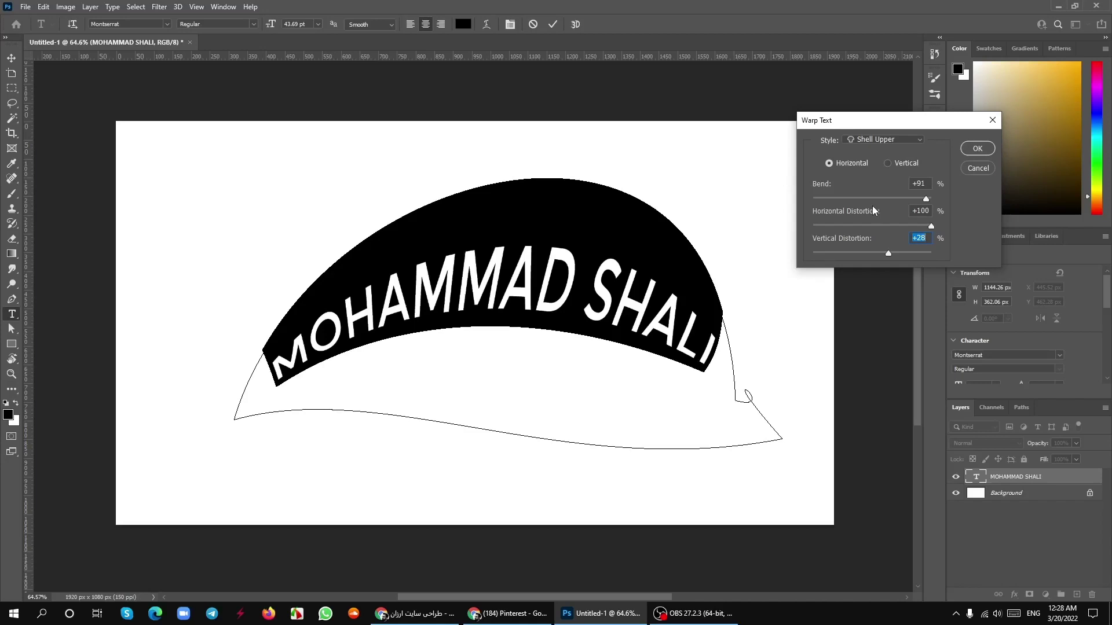
- Preview Flag, Fish and Fisheye warps, then cancel to keep straight text
{"action": "left_click", "coordinate": [866, 141]}
{"action": "left_click", "coordinate": [868, 270]}
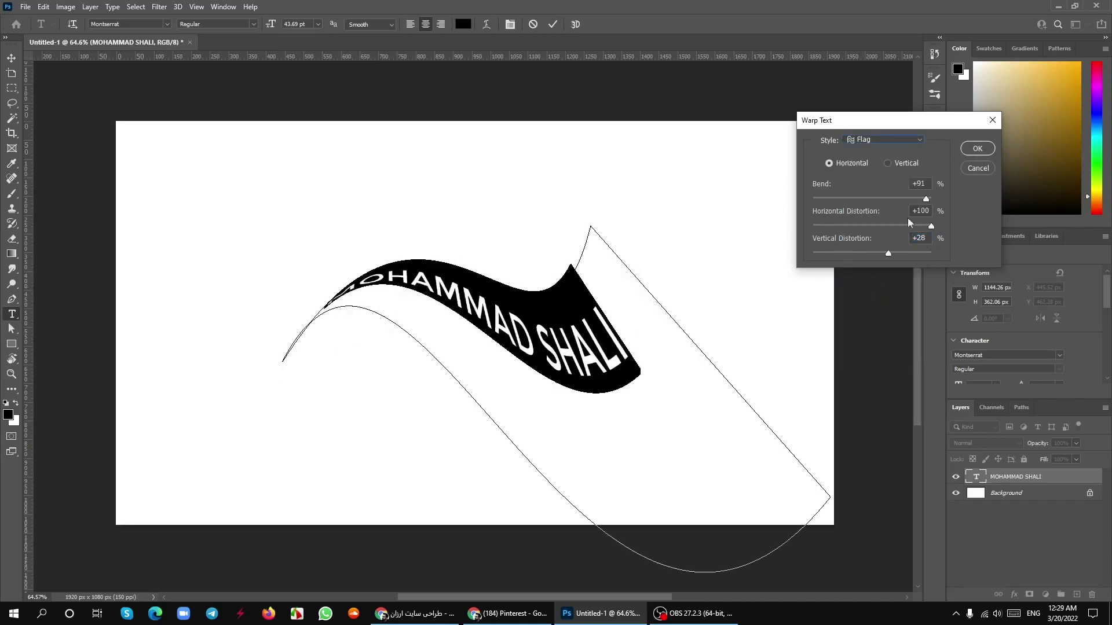
{"action": "left_click", "coordinate": [877, 146]}
{"action": "left_click", "coordinate": [870, 291]}
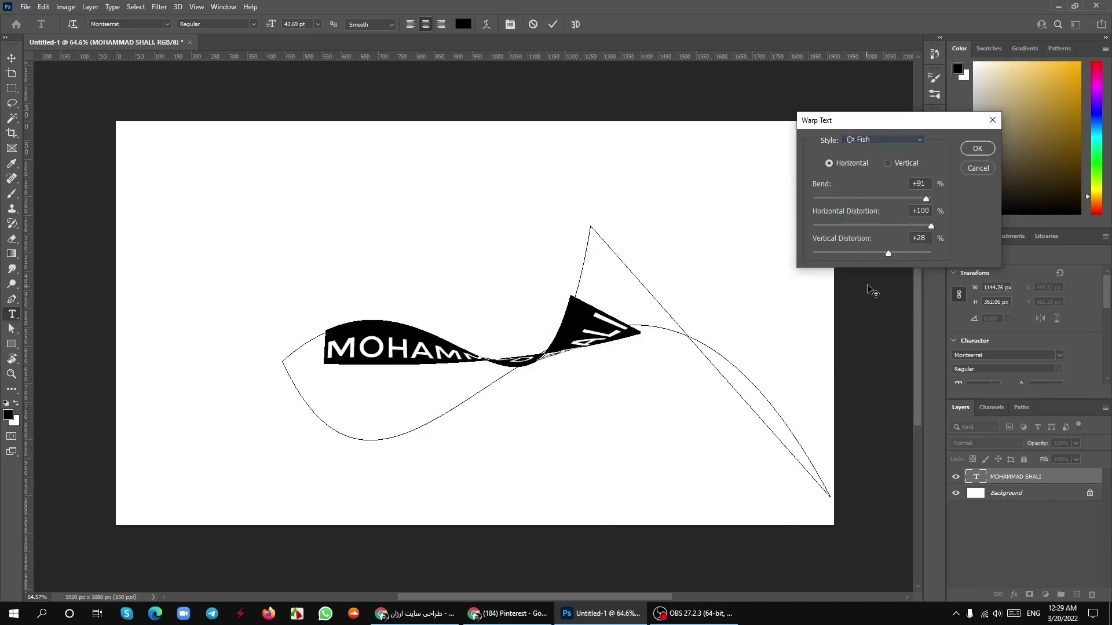
{"action": "left_click", "coordinate": [883, 139]}
{"action": "left_click", "coordinate": [875, 302]}
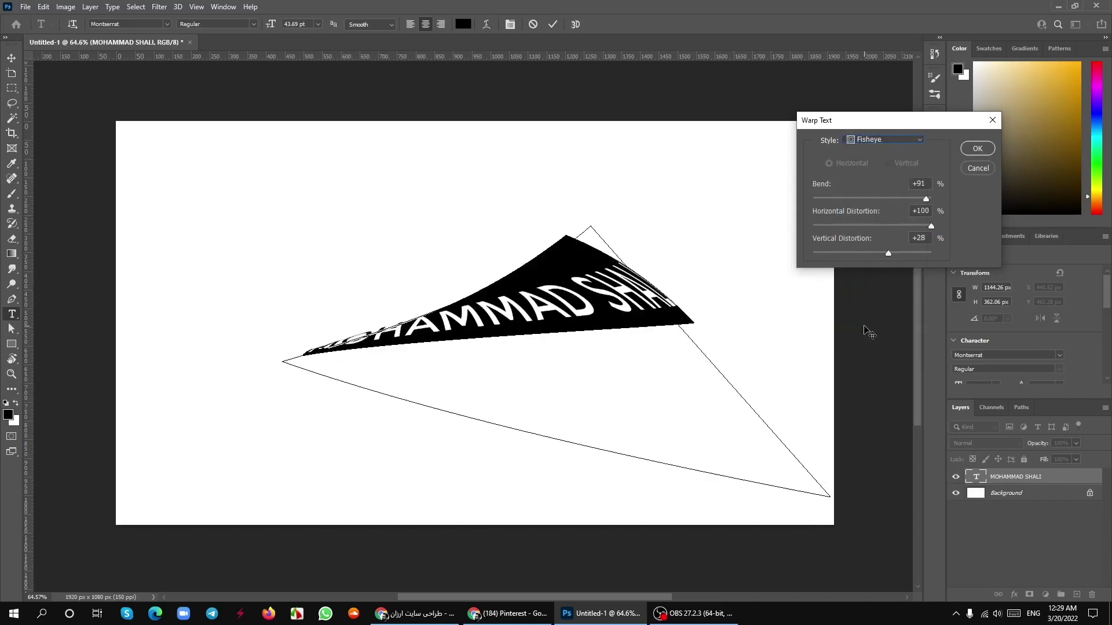
{"action": "left_click", "coordinate": [977, 168]}
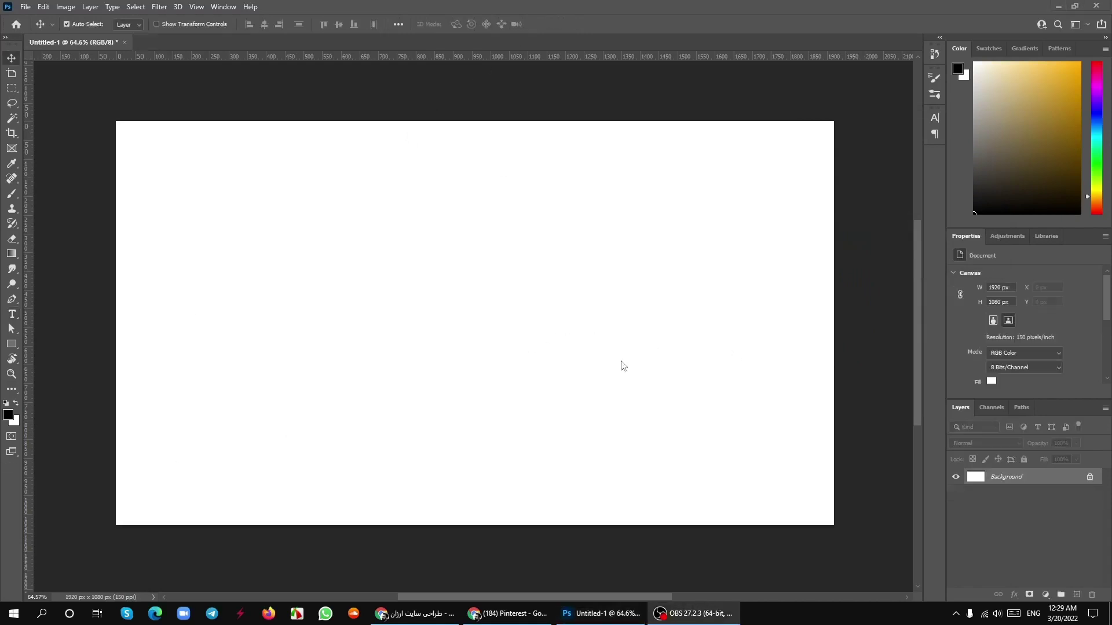
- Draw a curved Pen path sweeping from lower left across to the right
{"action": "left_click", "coordinate": [12, 304]}
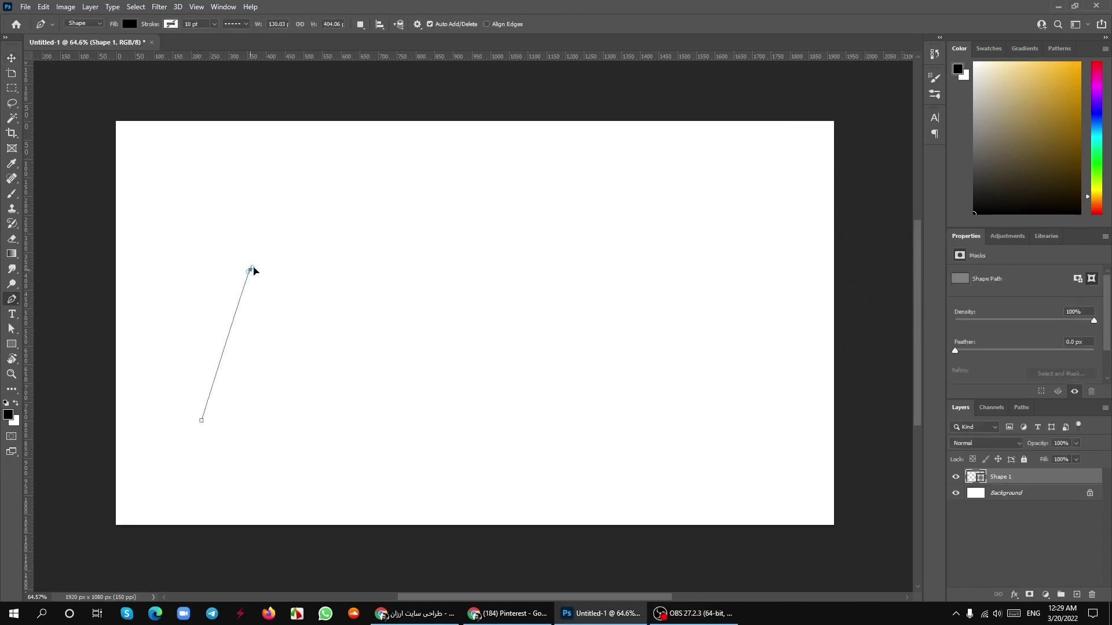
{"action": "left_click_drag", "start_coordinate": [250, 269], "coordinate": [293, 254]}
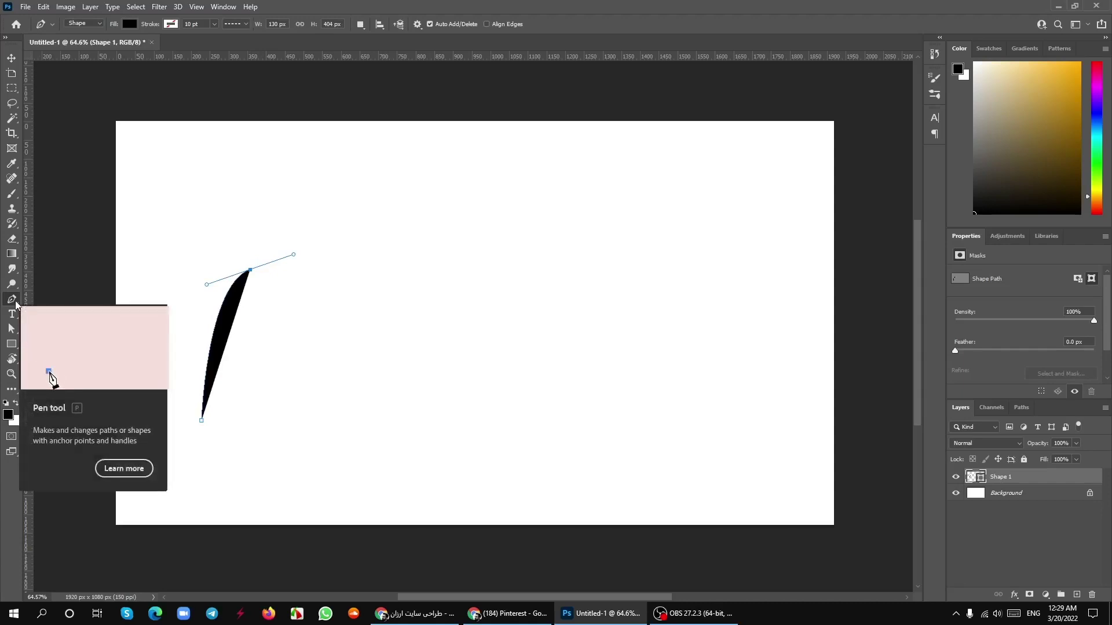
{"action": "left_click_drag", "start_coordinate": [520, 220], "coordinate": [543, 352]}
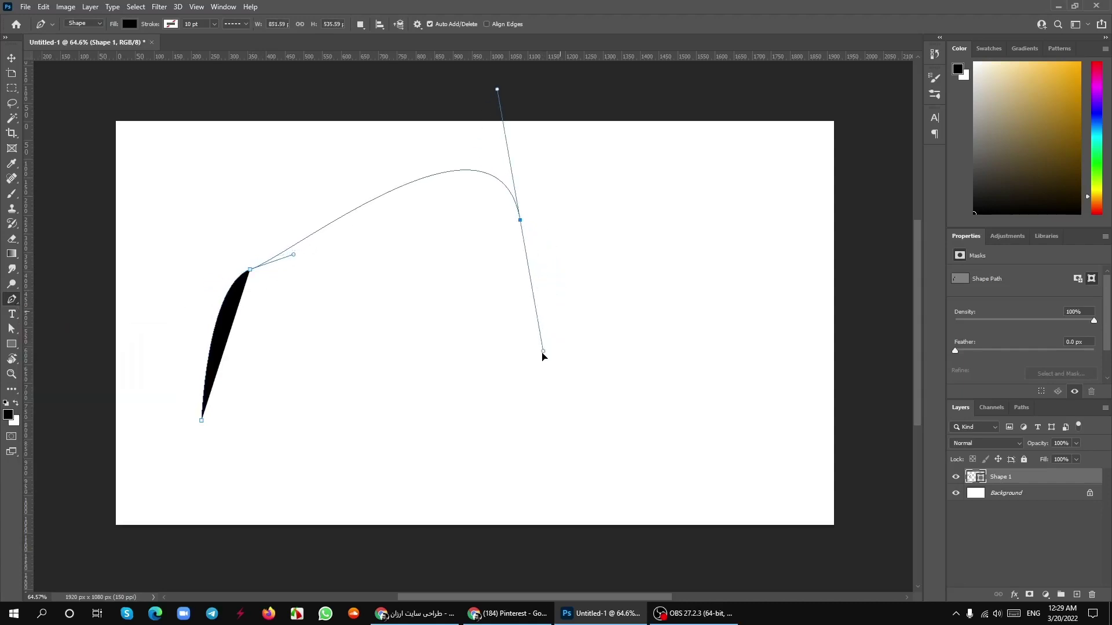
{"action": "left_click_drag", "start_coordinate": [250, 269], "coordinate": [243, 190]}
{"action": "left_click_drag", "start_coordinate": [520, 220], "coordinate": [532, 369]}
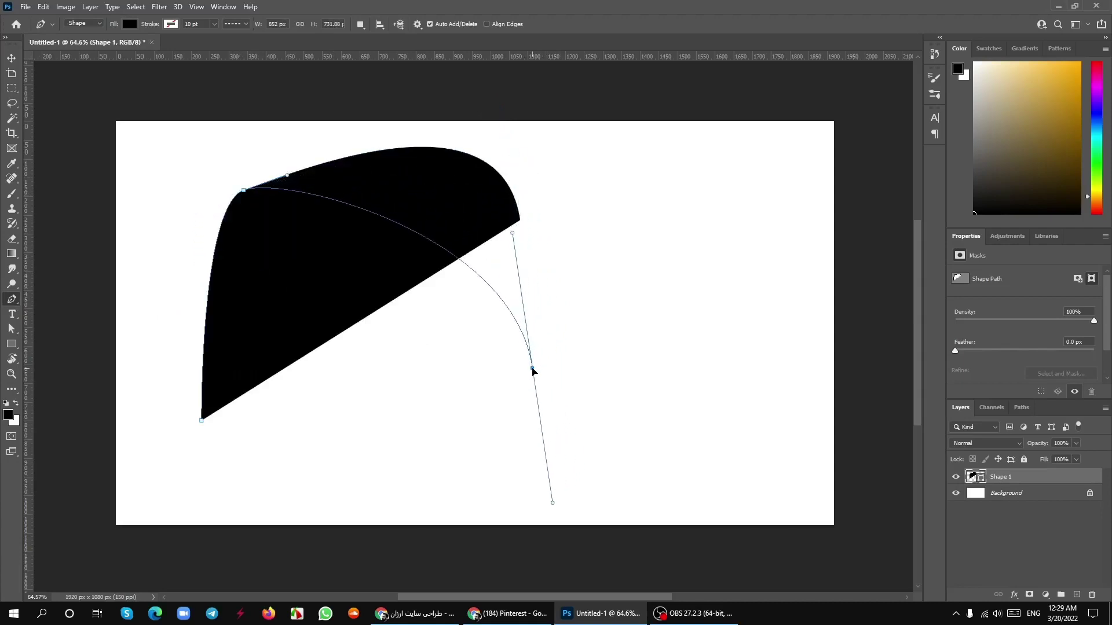
{"action": "left_click_drag", "start_coordinate": [679, 317], "coordinate": [777, 239]}
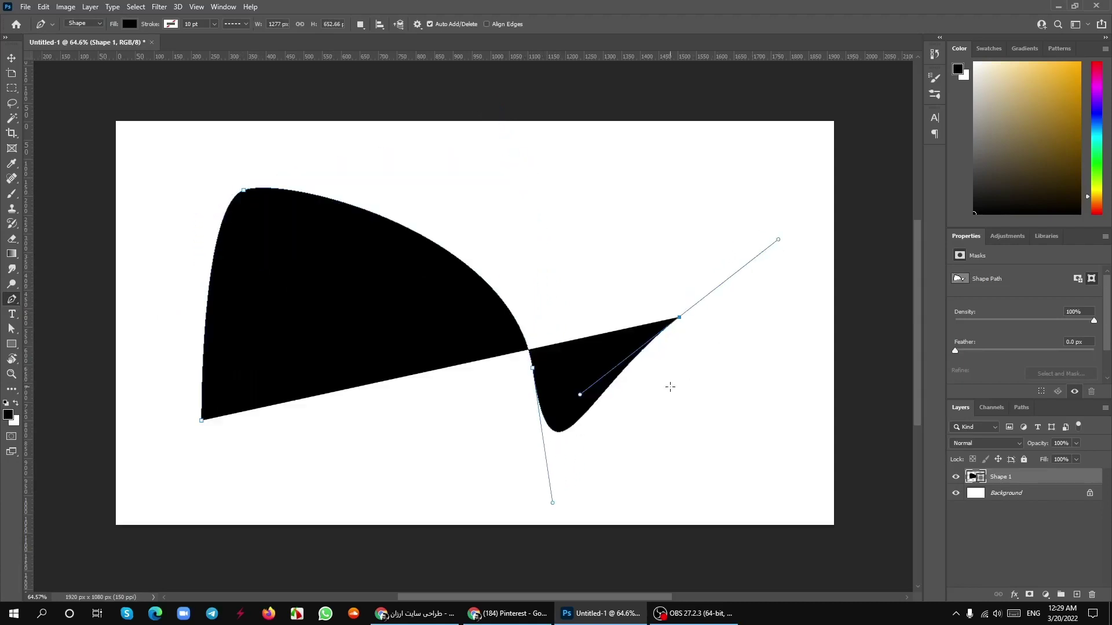
- Give the path no fill and a solid black 2.8 pt outline
{"action": "left_click", "coordinate": [129, 24]}
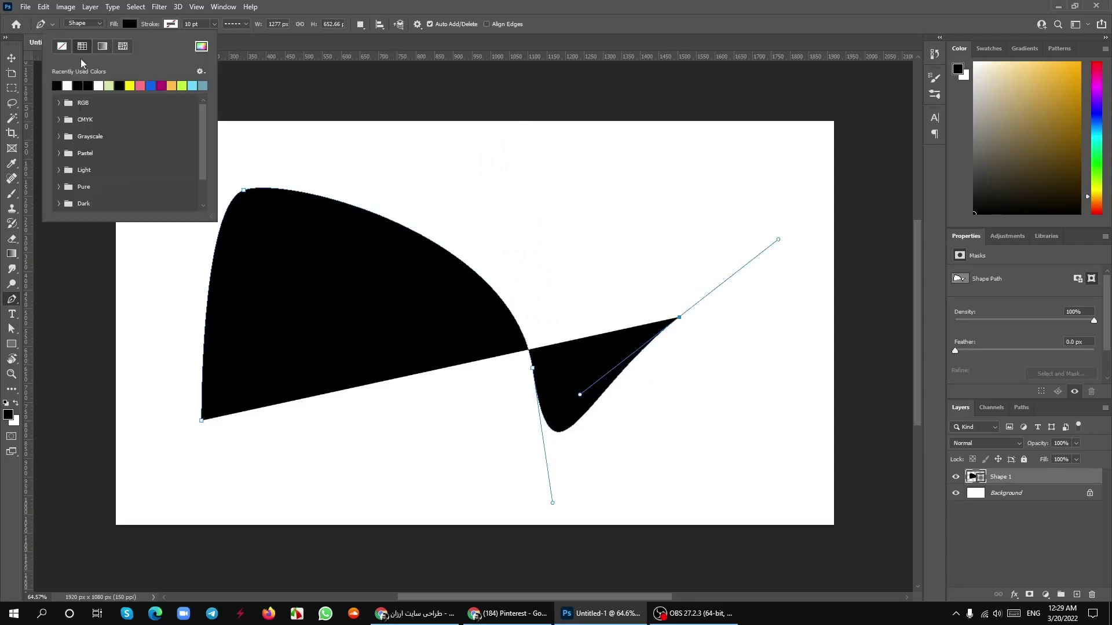
{"action": "left_click", "coordinate": [60, 46]}
{"action": "left_click", "coordinate": [171, 24]}
{"action": "left_click", "coordinate": [97, 86]}
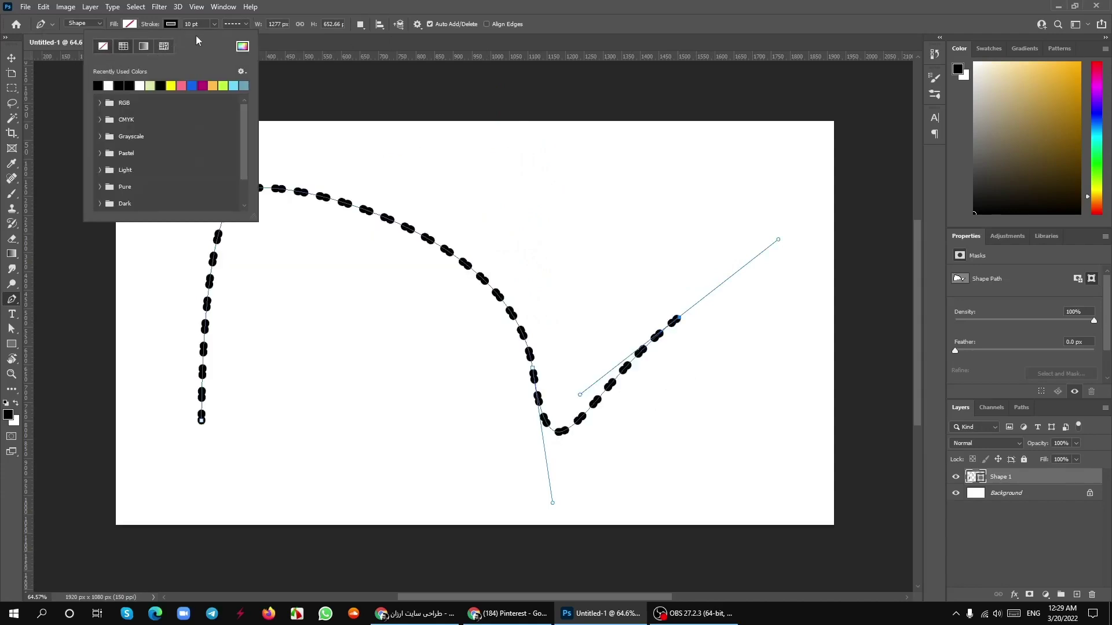
{"action": "left_click", "coordinate": [236, 24]}
{"action": "left_click", "coordinate": [232, 56]}
{"action": "left_click_drag", "start_coordinate": [157, 26], "coordinate": [141, 27]}
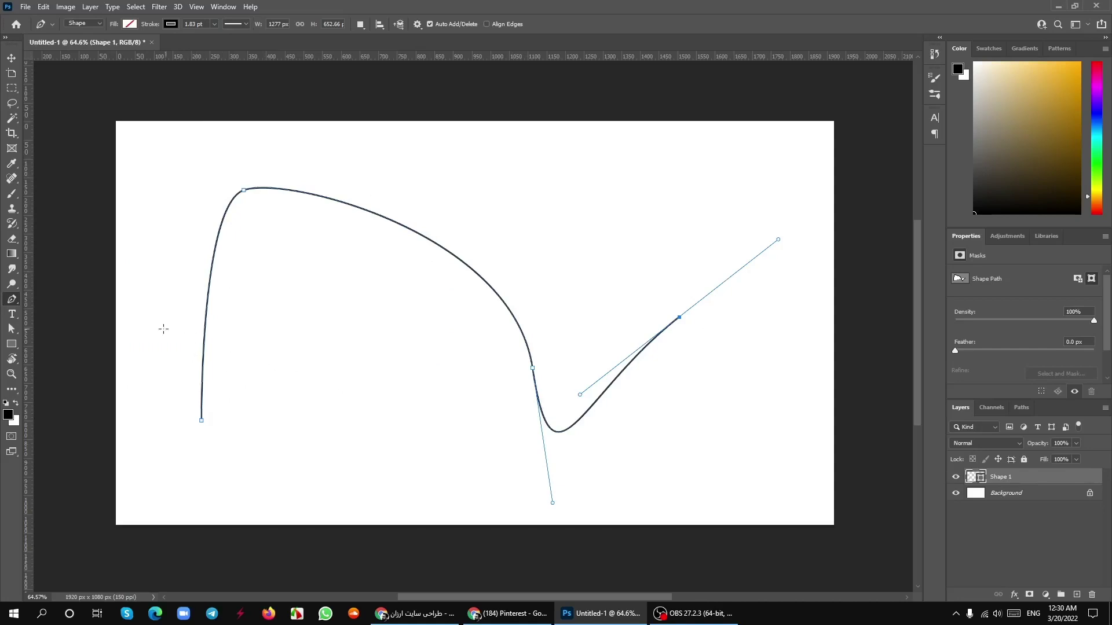
{"action": "left_click", "coordinate": [11, 314]}
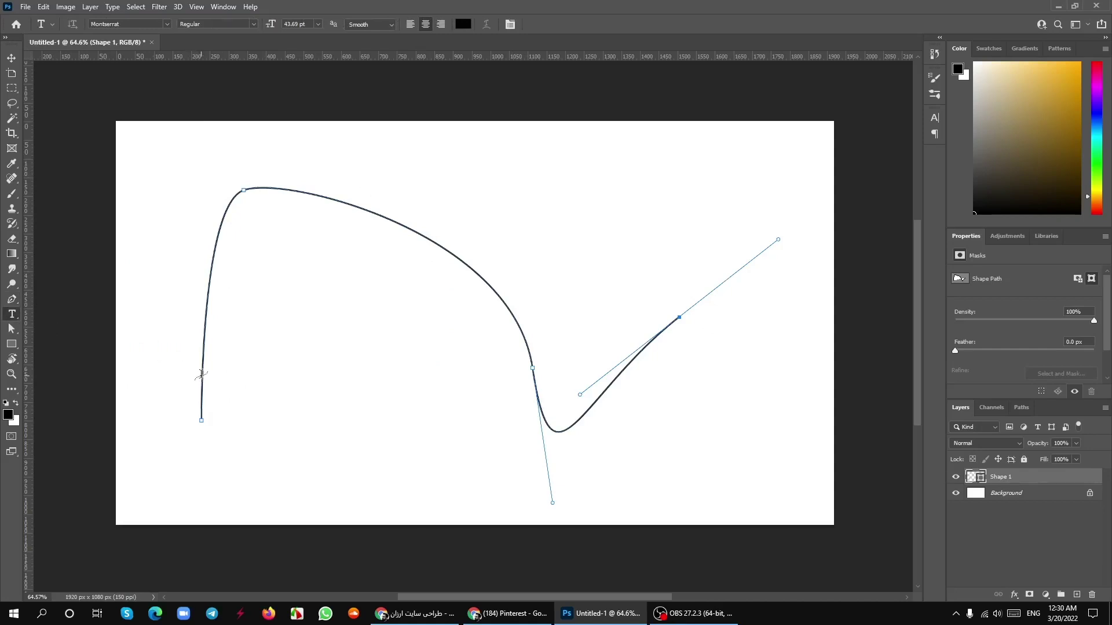
- Place type on the curved path, slide its start point and clear the placeholder
{"action": "left_click", "coordinate": [201, 375]}
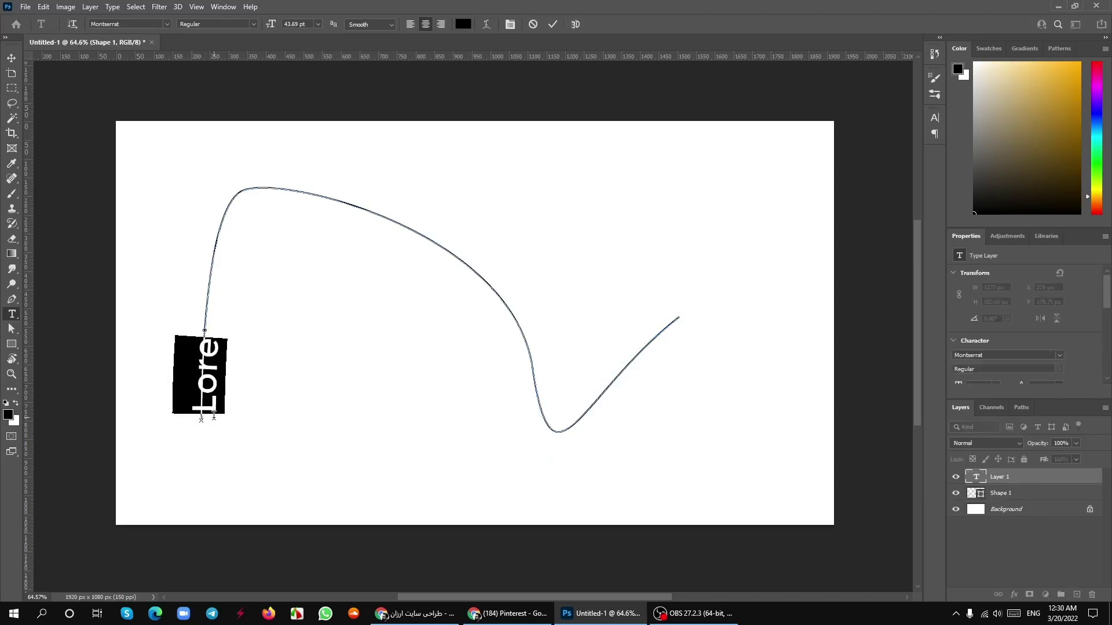
{"action": "key", "text": "ctrl"}
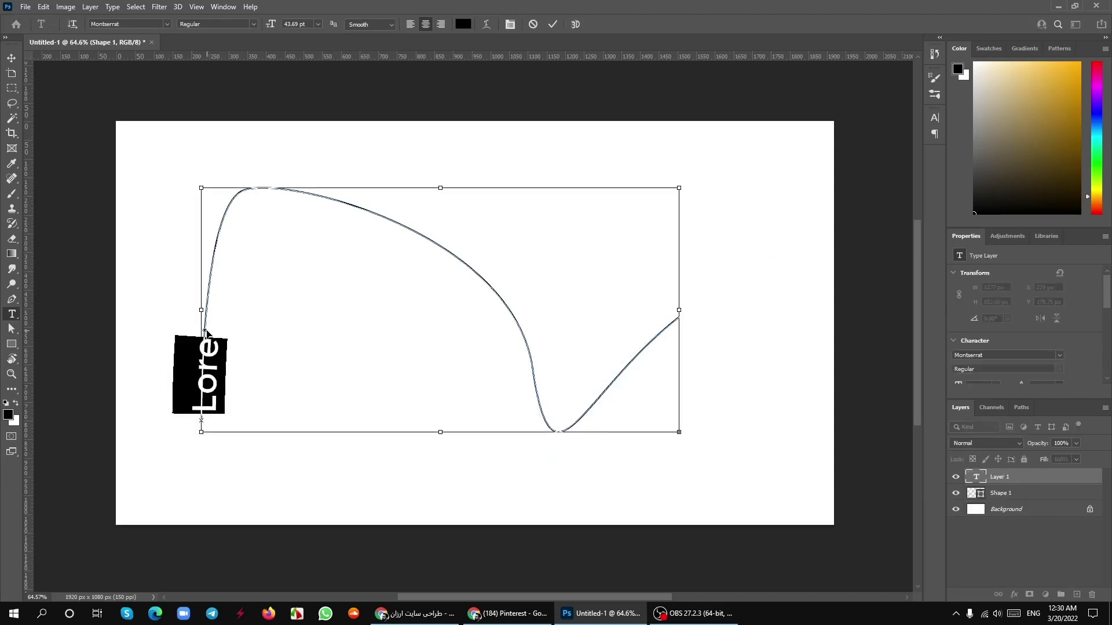
{"action": "left_click", "coordinate": [205, 332]}
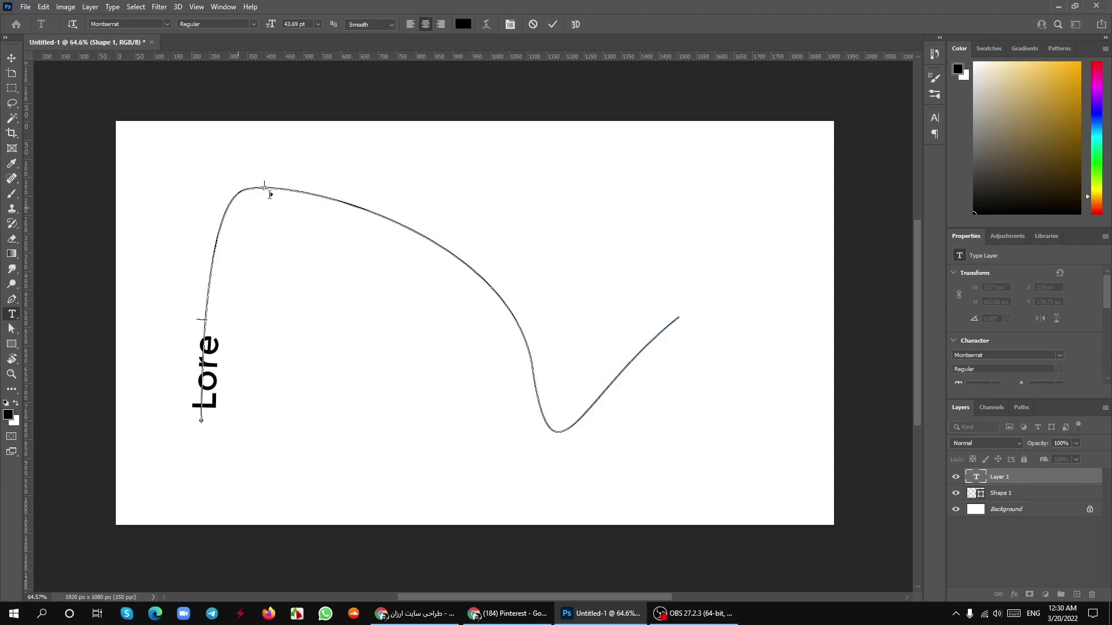
{"action": "mouse_move", "coordinate": [581, 402]}
{"action": "left_mouse_down"}
{"action": "mouse_move", "coordinate": [627, 370]}
{"action": "mouse_move", "coordinate": [570, 421]}
{"action": "mouse_move", "coordinate": [550, 426]}
{"action": "mouse_move", "coordinate": [543, 412]}
{"action": "left_mouse_up"}
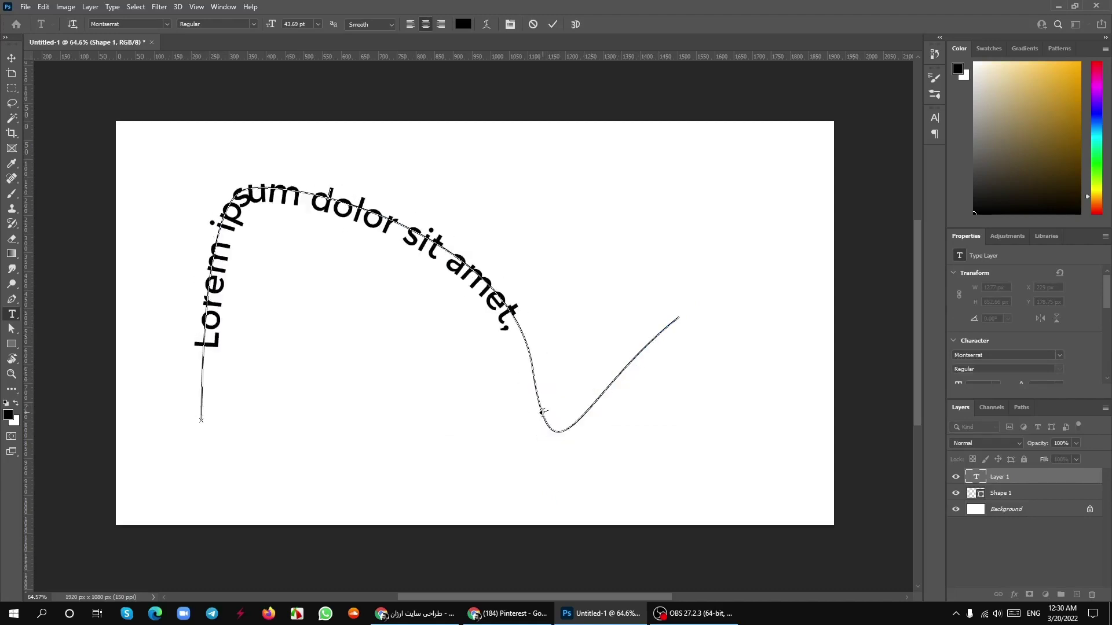
{"action": "key", "text": "ctrl+a"}
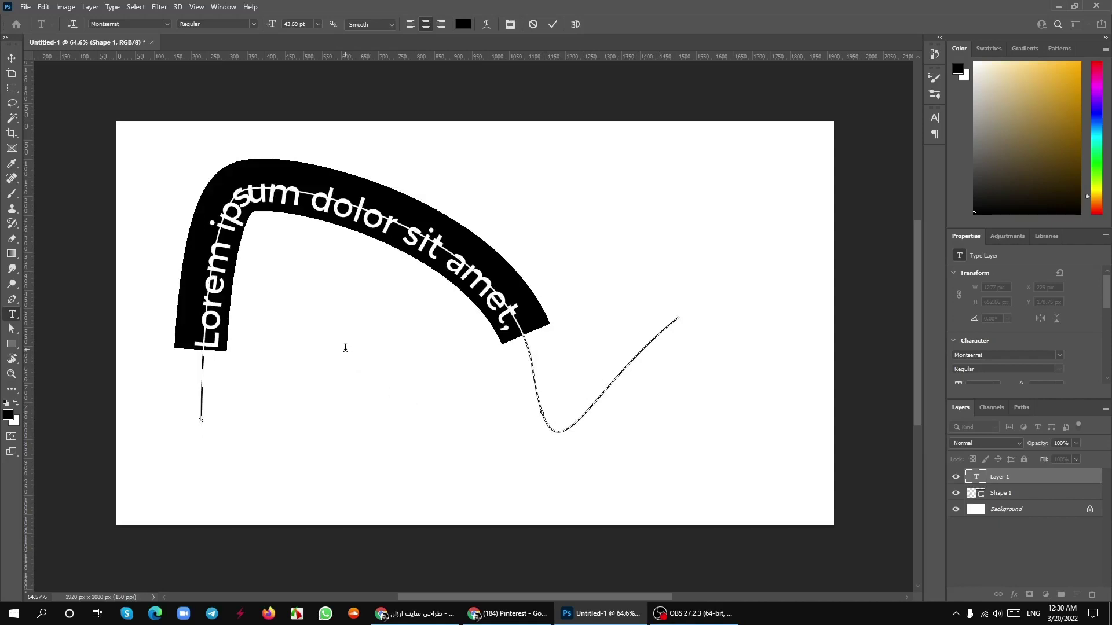
{"action": "key", "text": "BackSpace"}
{"action": "type", "text": "DFGDFG"}
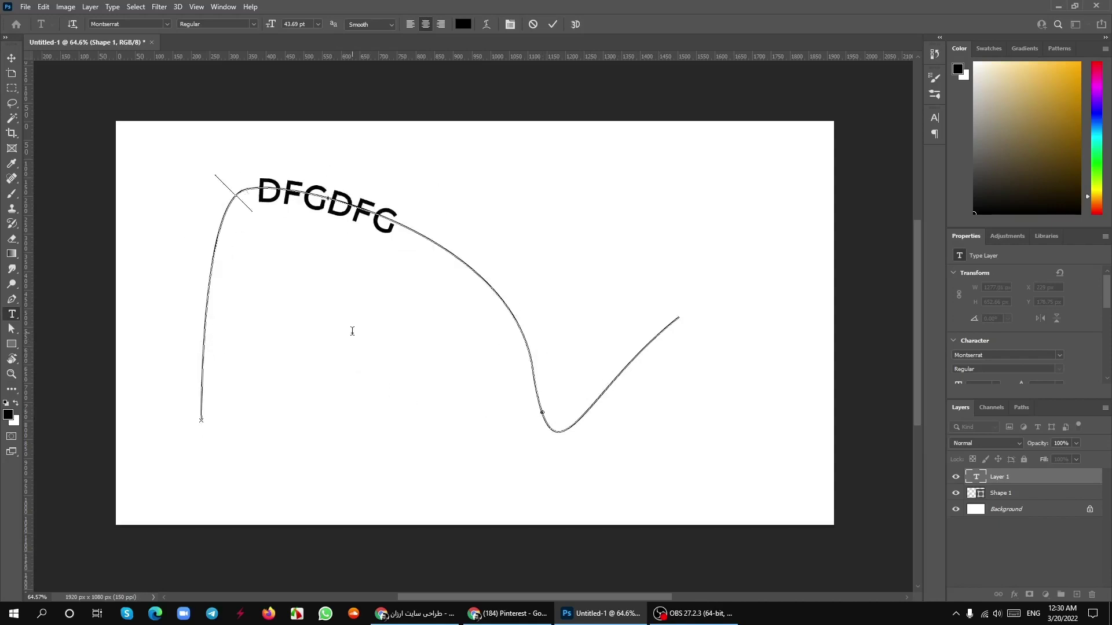
{"action": "type", "text": "GDFGDFGJIEUTIERUT"}
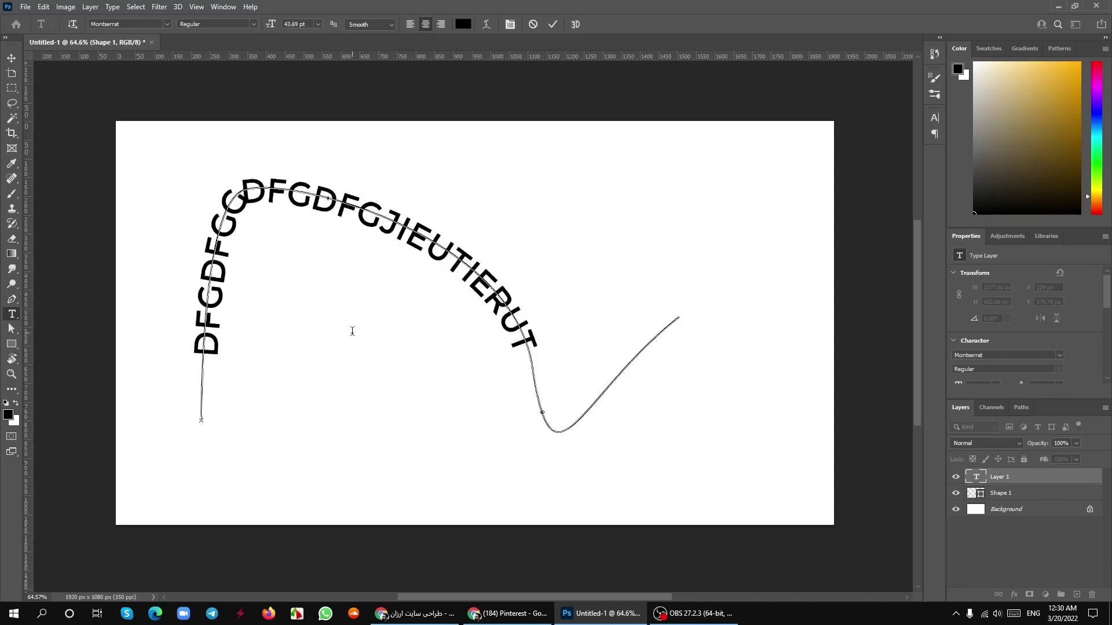
{"action": "key", "text": "BackSpace"}
{"action": "key", "text": "Right"}
{"action": "key", "text": "Right"}
{"action": "key", "text": "Right"}
{"action": "key", "text": "Right"}
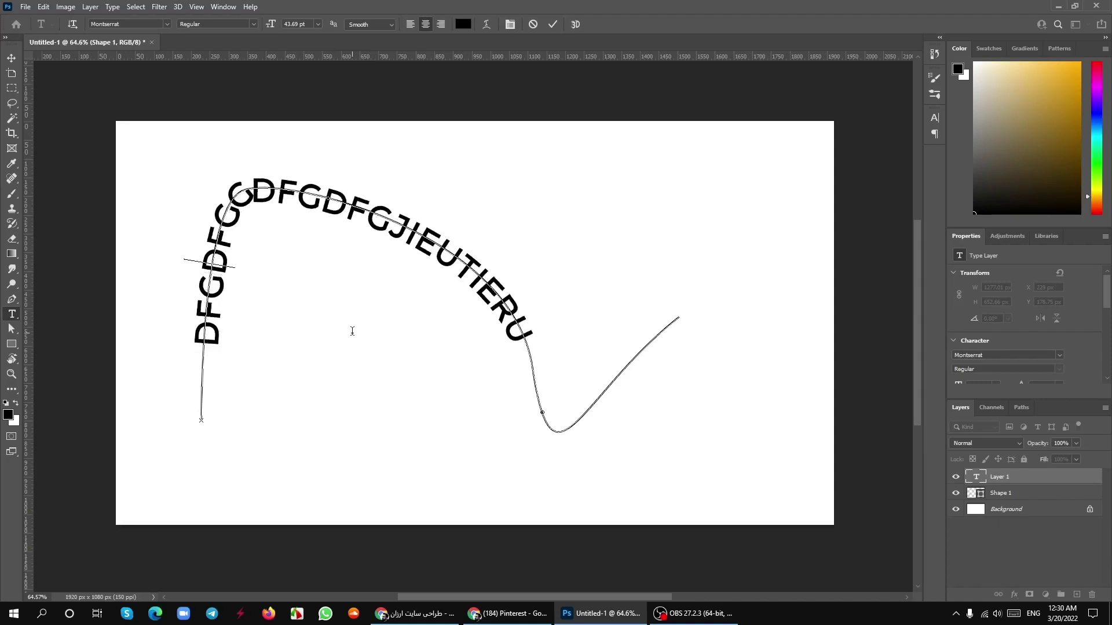
{"action": "key", "text": "Right"}
{"action": "key", "text": "Right"}
{"action": "key", "text": "Right"}
{"action": "key", "text": "Right"}
{"action": "key", "text": "Right"}
{"action": "key", "text": "Right"}
{"action": "key", "text": "Right"}
{"action": "key", "text": "Right"}
{"action": "key", "text": "ctrl+a"}
{"action": "key", "text": "BackSpace"}
{"action": "type", "text": "MO"}
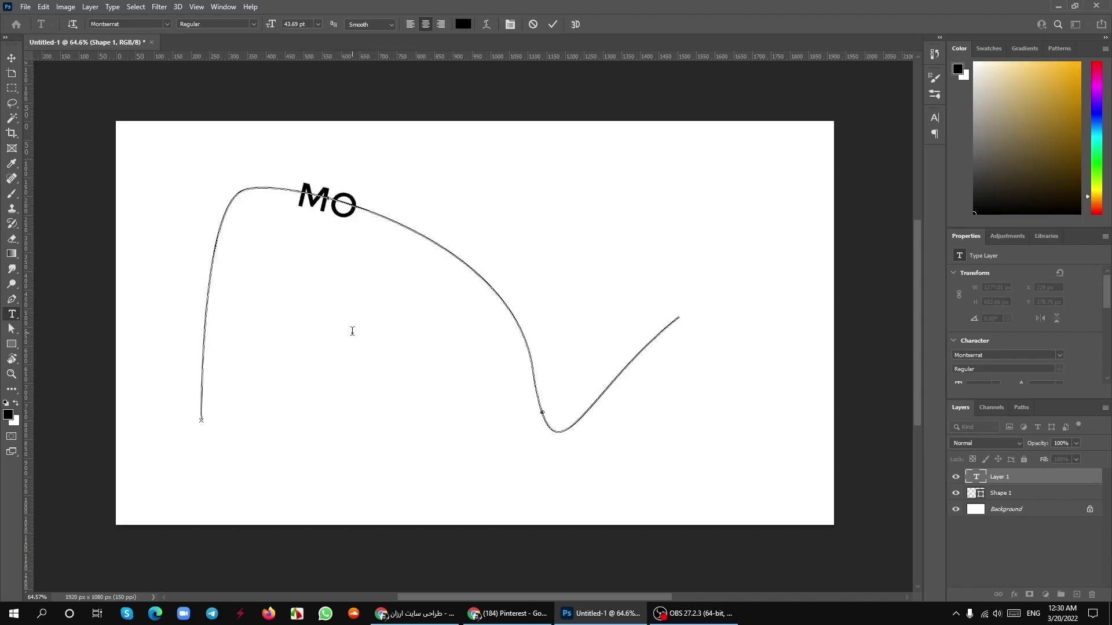
{"action": "type", "text": "HAMMAD S"}
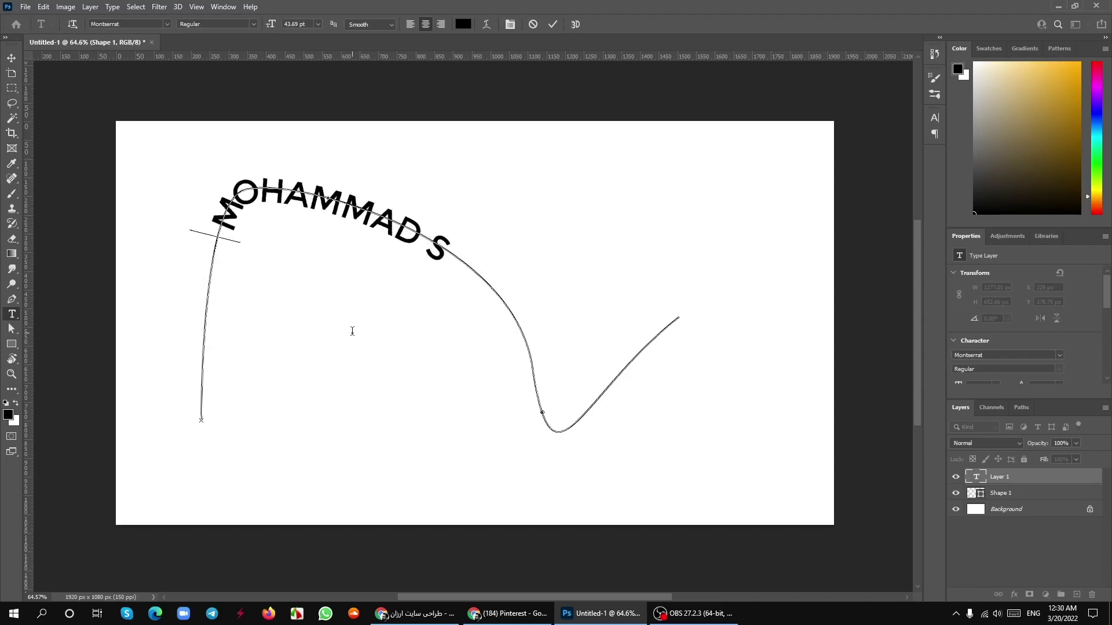
{"action": "type", "text": "JA"}
{"action": "key", "text": "BackSpace"}
{"action": "key", "text": "BackSpace"}
{"action": "type", "text": "H"}
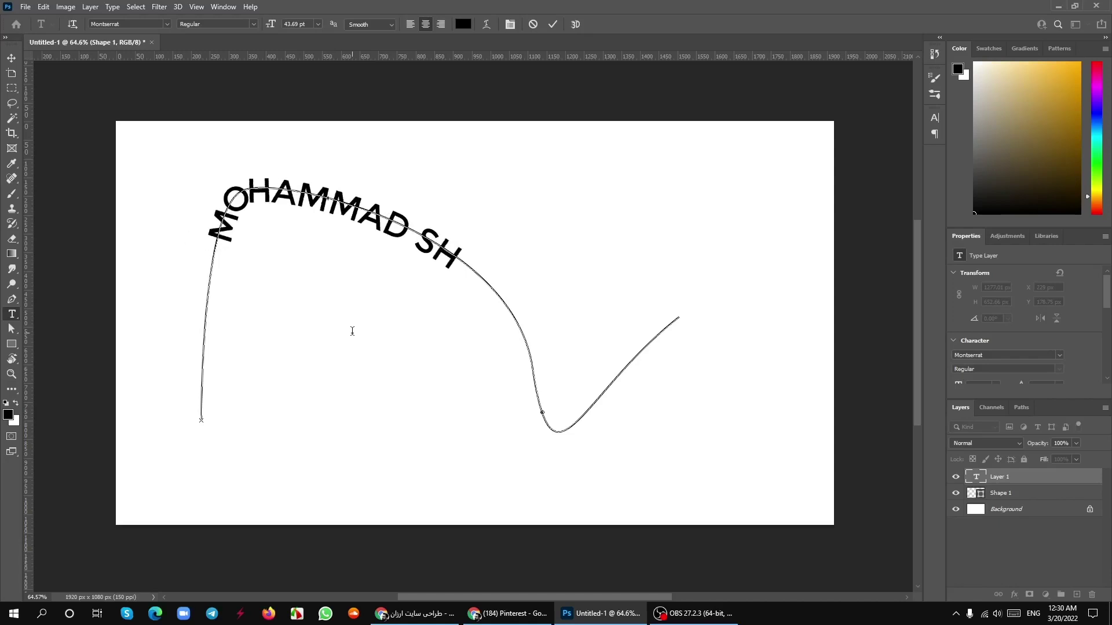
{"action": "type", "text": "ALI"}
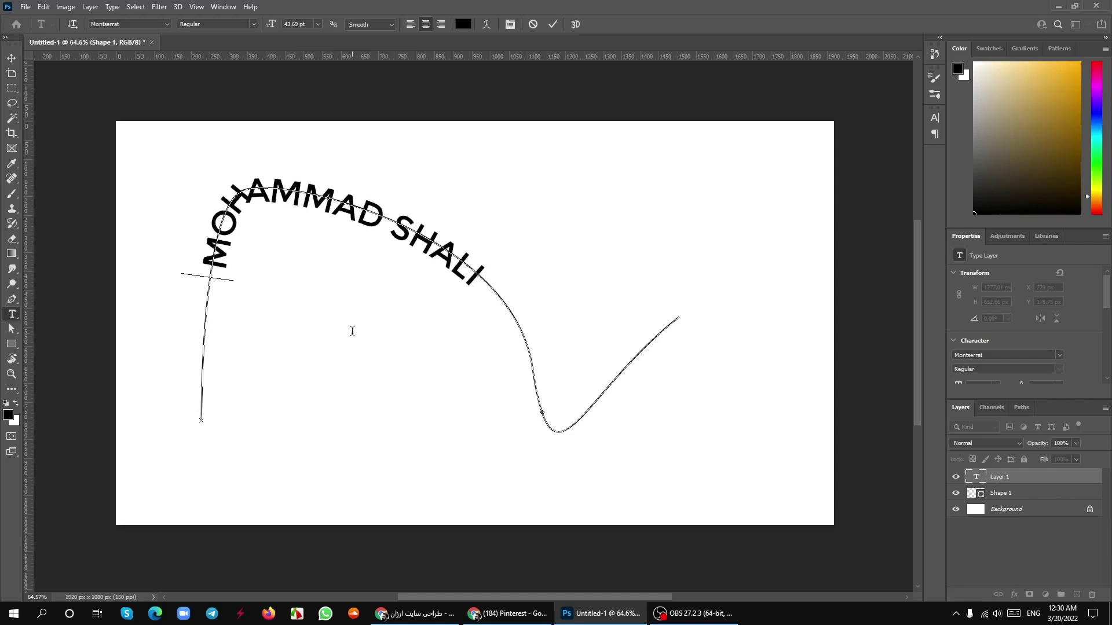
- Set the path text to 65 pt with -120 tracking and commit it
{"action": "key", "text": "ctrl+a"}
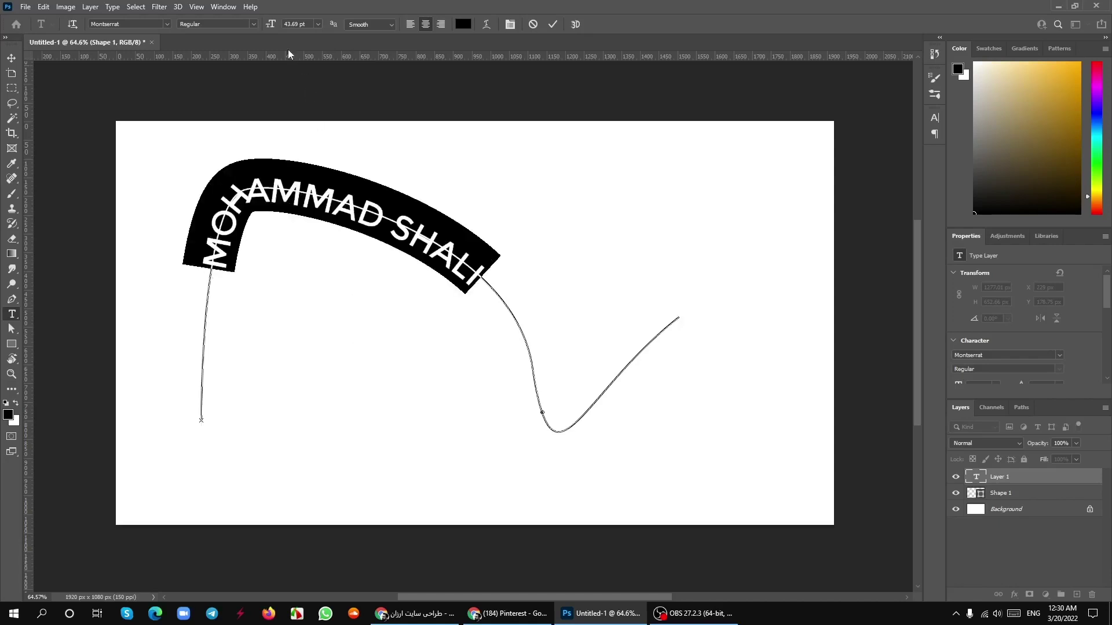
{"action": "left_click_drag", "start_coordinate": [281, 27], "coordinate": [292, 28]}
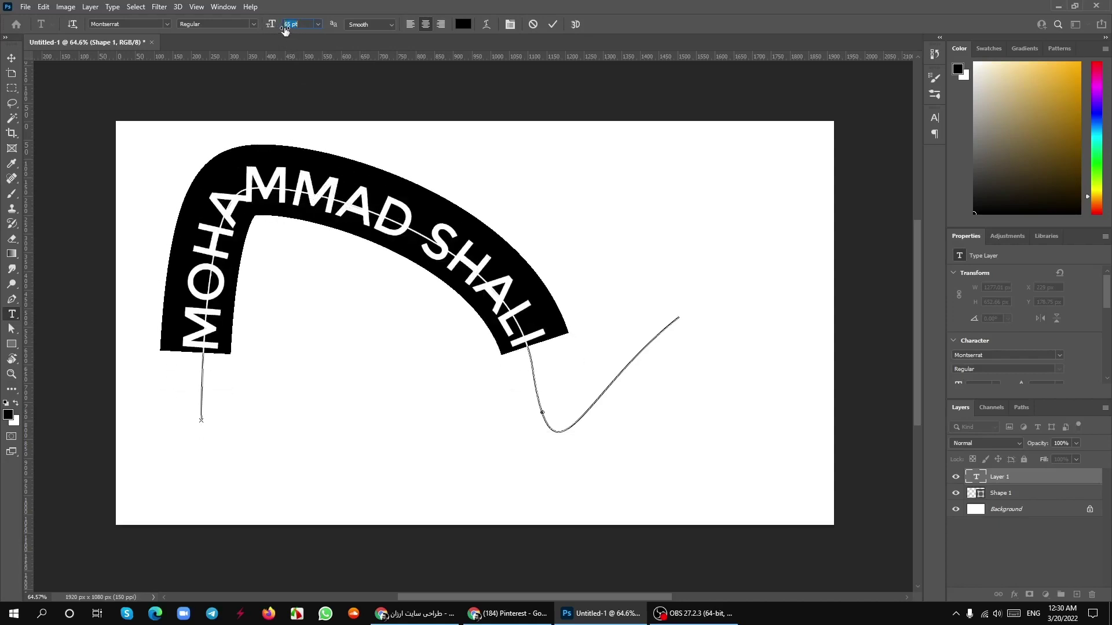
{"action": "left_click", "coordinate": [934, 118]}
{"action": "mouse_move", "coordinate": [883, 159]}
{"action": "left_mouse_down"}
{"action": "mouse_move", "coordinate": [894, 168]}
{"action": "mouse_move", "coordinate": [783, 230]}
{"action": "left_mouse_up"}
{"action": "type", "text": "-120"}
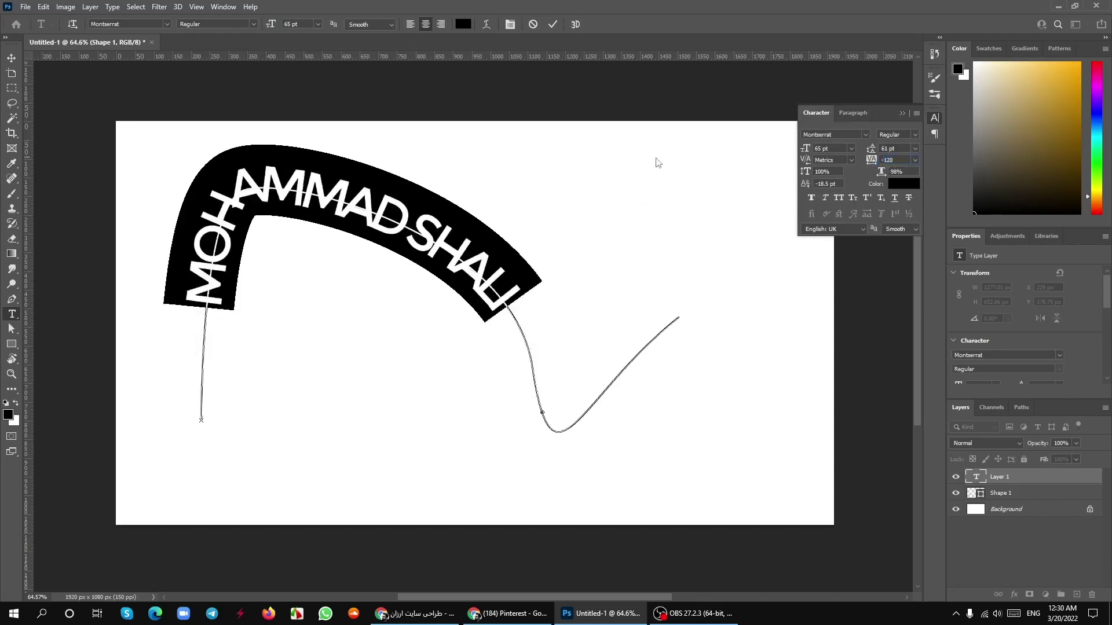
{"action": "left_click", "coordinate": [553, 24]}
{"action": "key", "text": "v"}
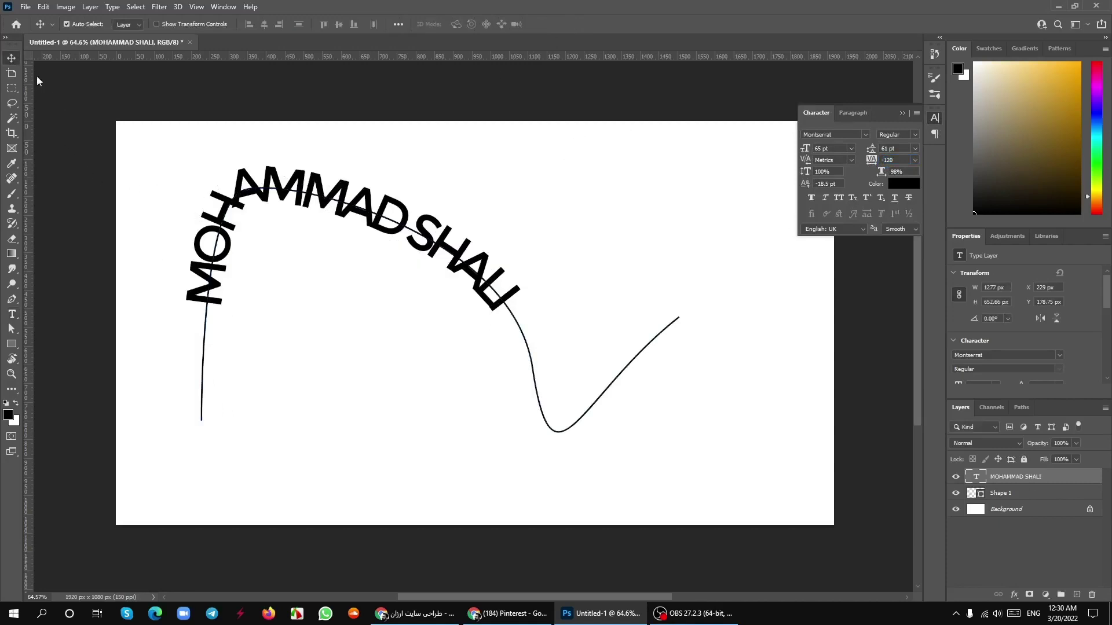
{"action": "left_click_drag", "start_coordinate": [507, 317], "coordinate": [502, 329]}
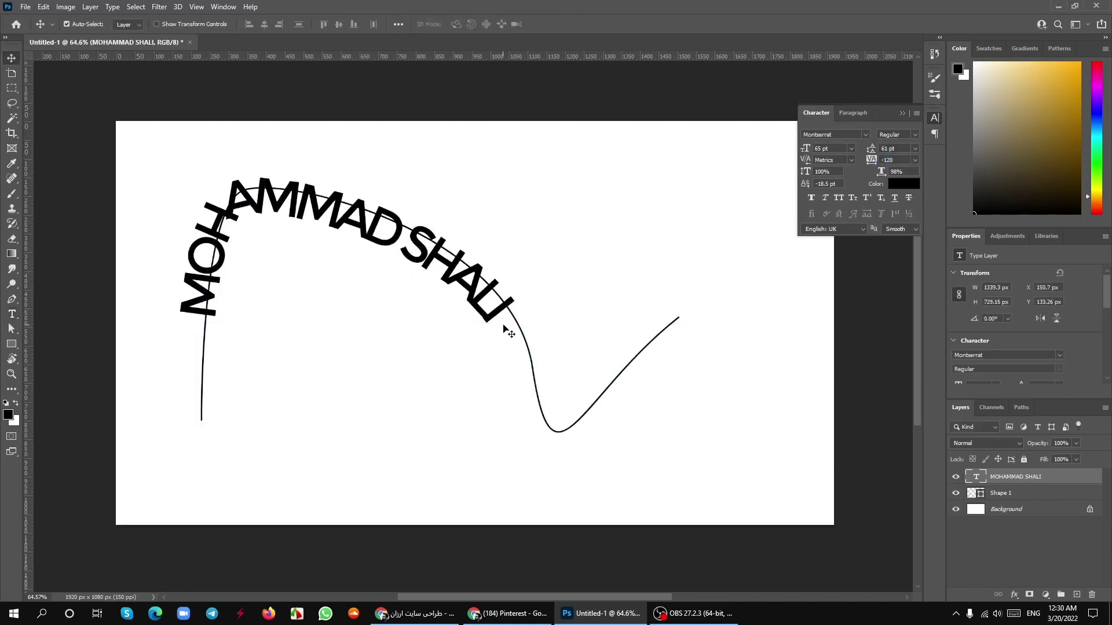
{"action": "key", "text": "Delete"}
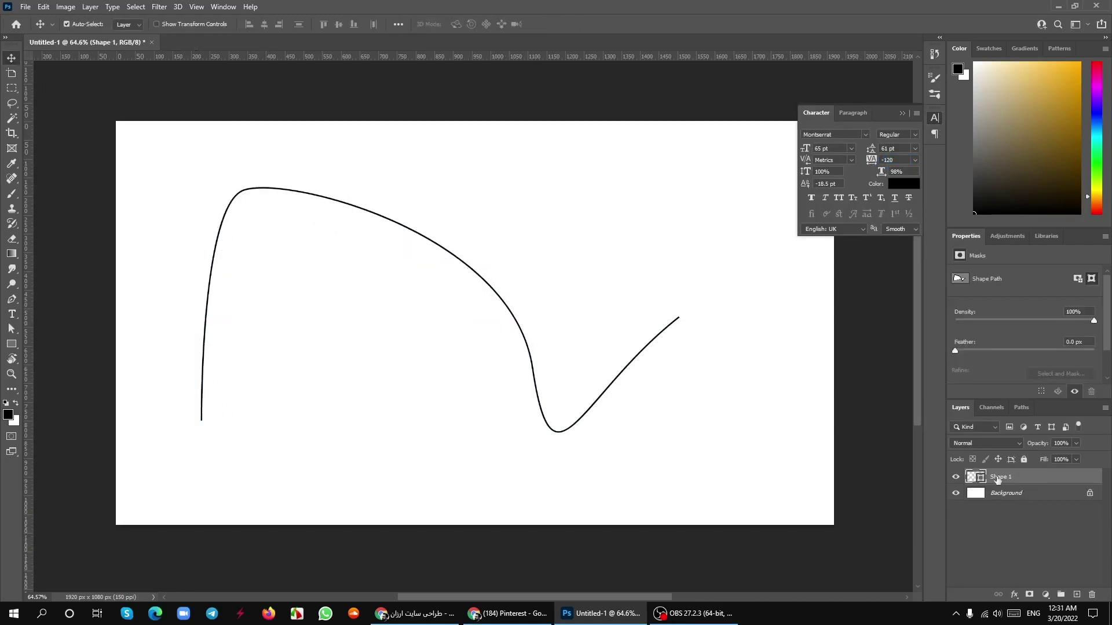
{"action": "key", "text": "Delete"}
{"action": "left_click", "coordinate": [12, 314]}
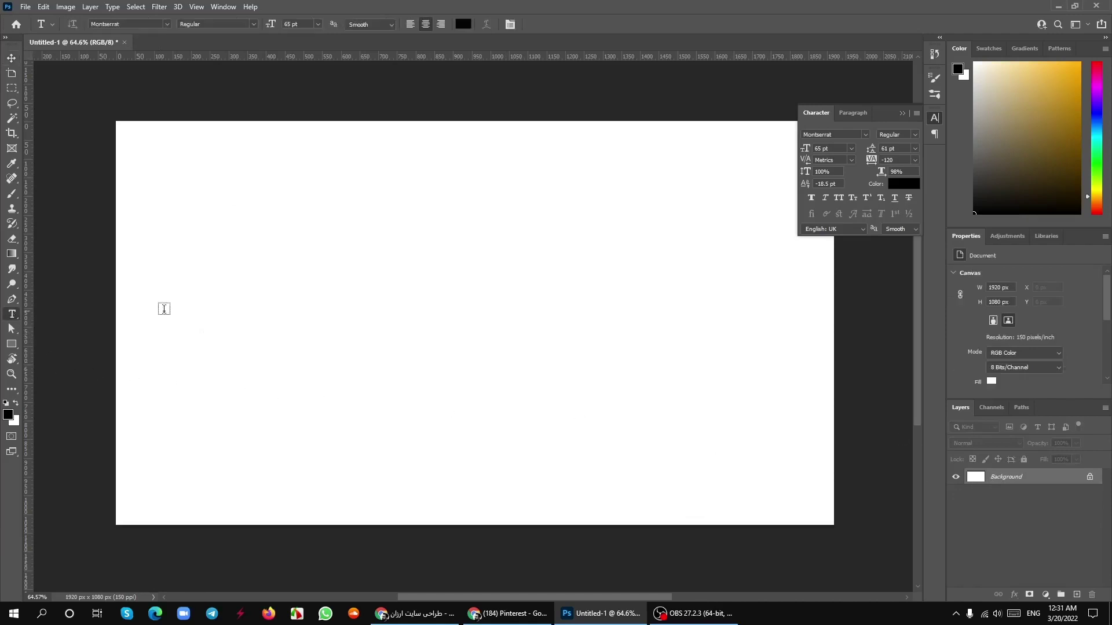
{"action": "left_click", "coordinate": [472, 310]}
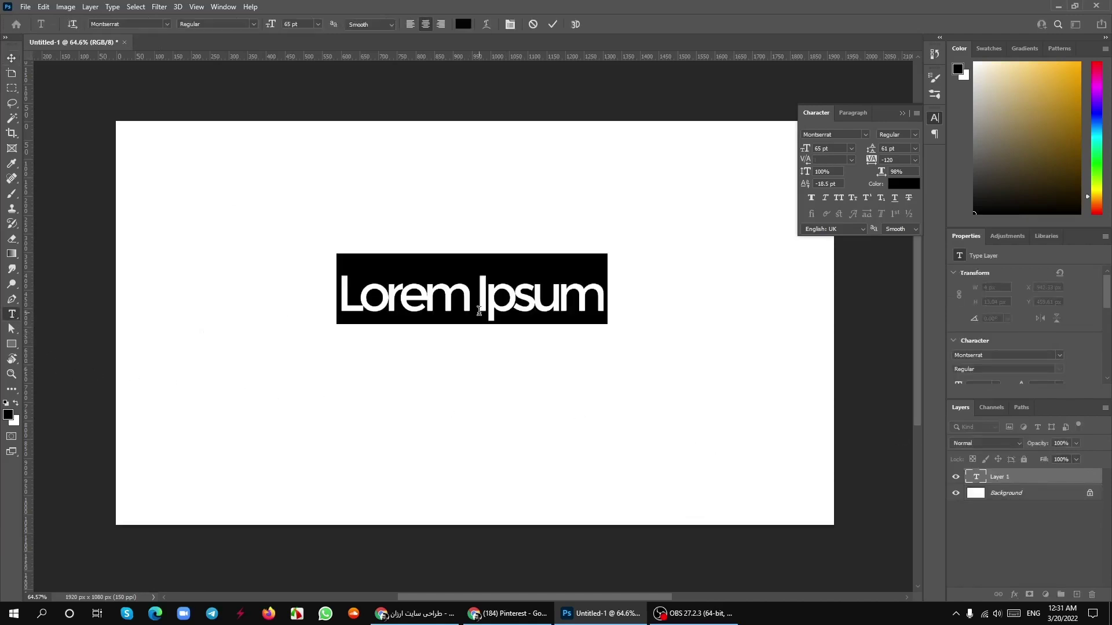
{"action": "type", "text": "MOHAM"}
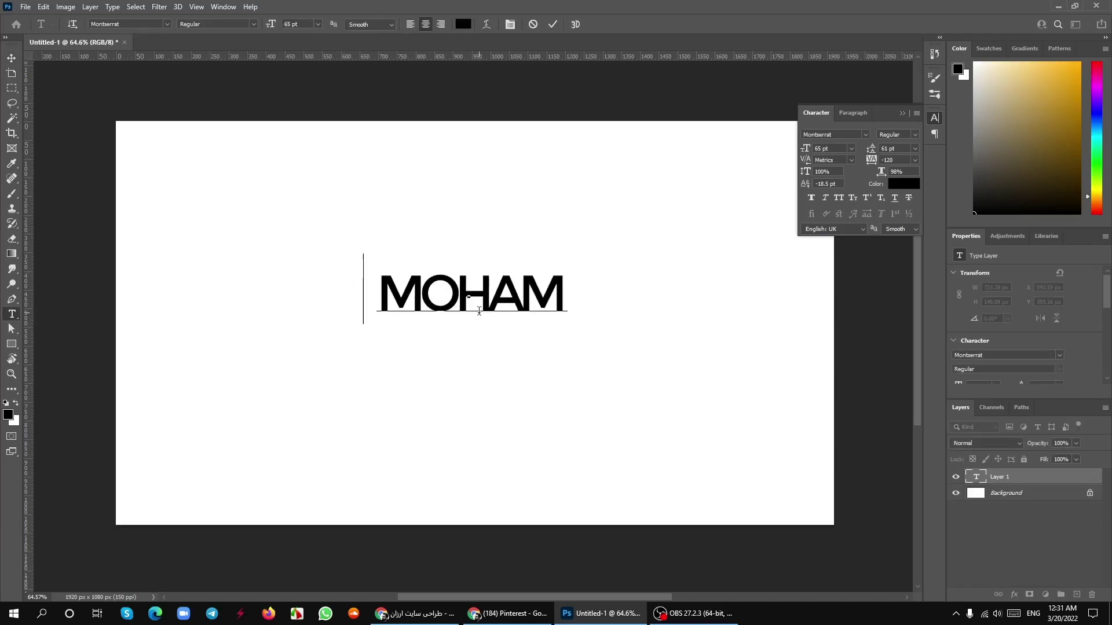
{"action": "type", "text": "MAD SHALI"}
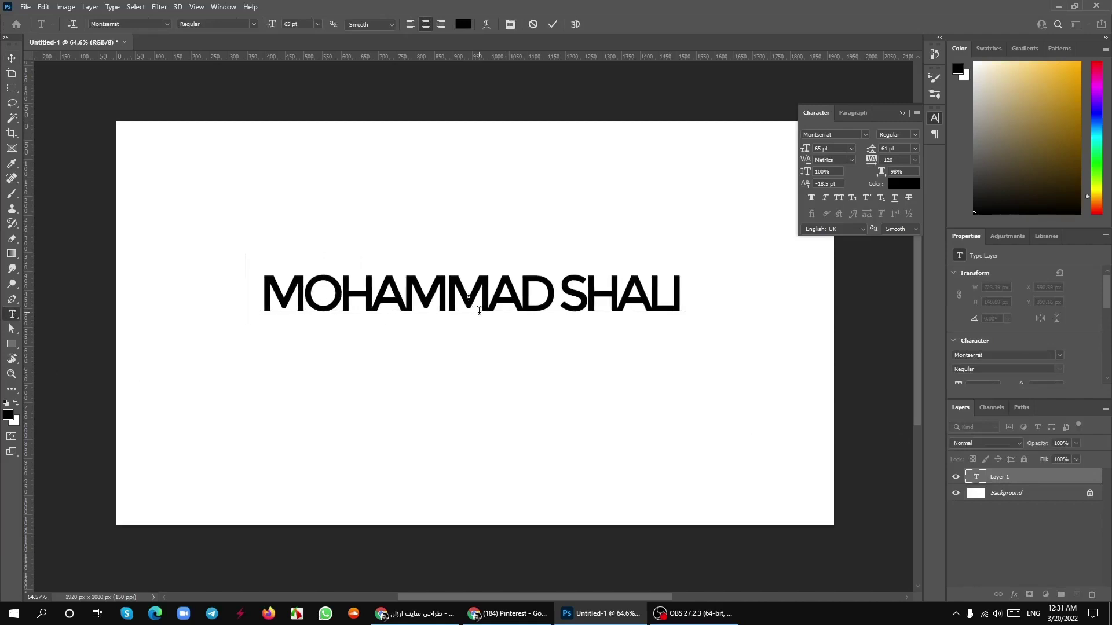
{"action": "key", "text": "ctrl+a"}
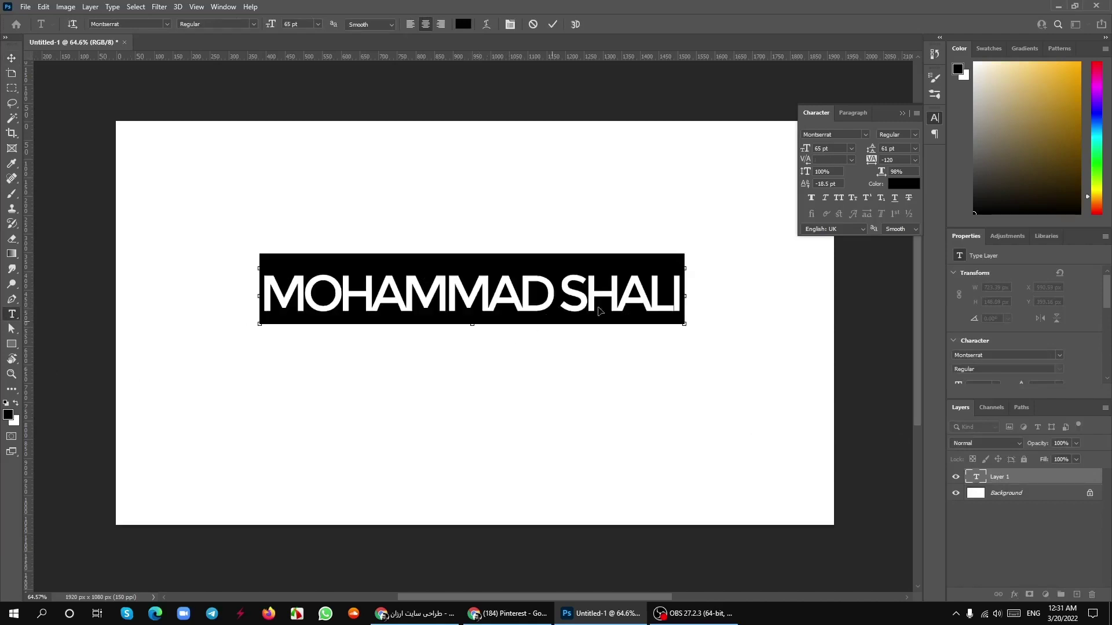
{"action": "left_click_drag", "start_coordinate": [870, 159], "coordinate": [874, 161]}
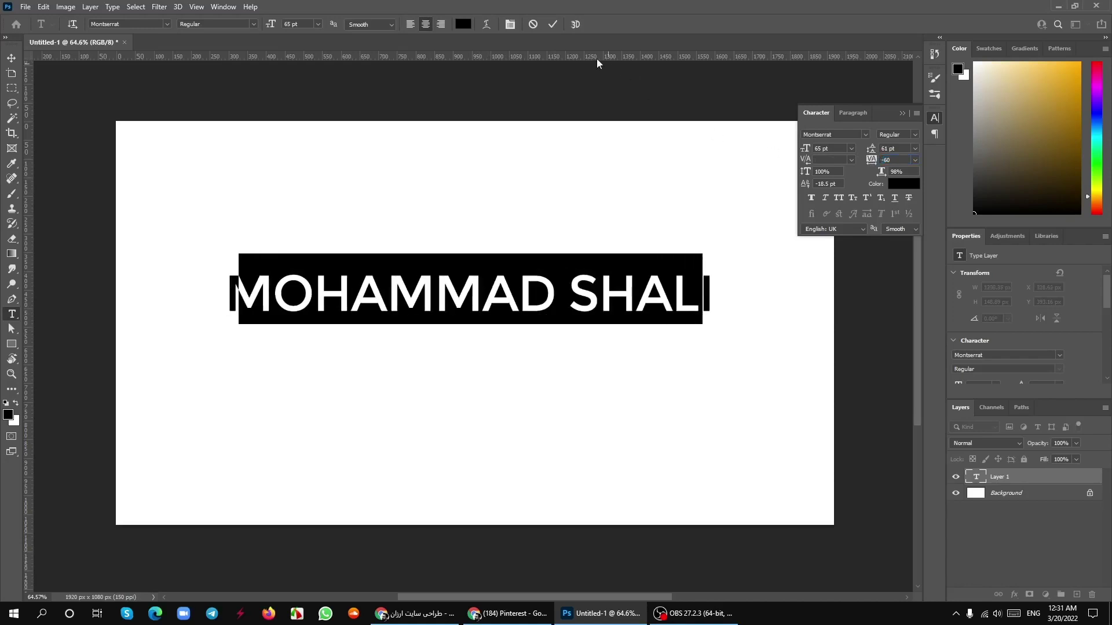
{"action": "left_click", "coordinate": [553, 25]}
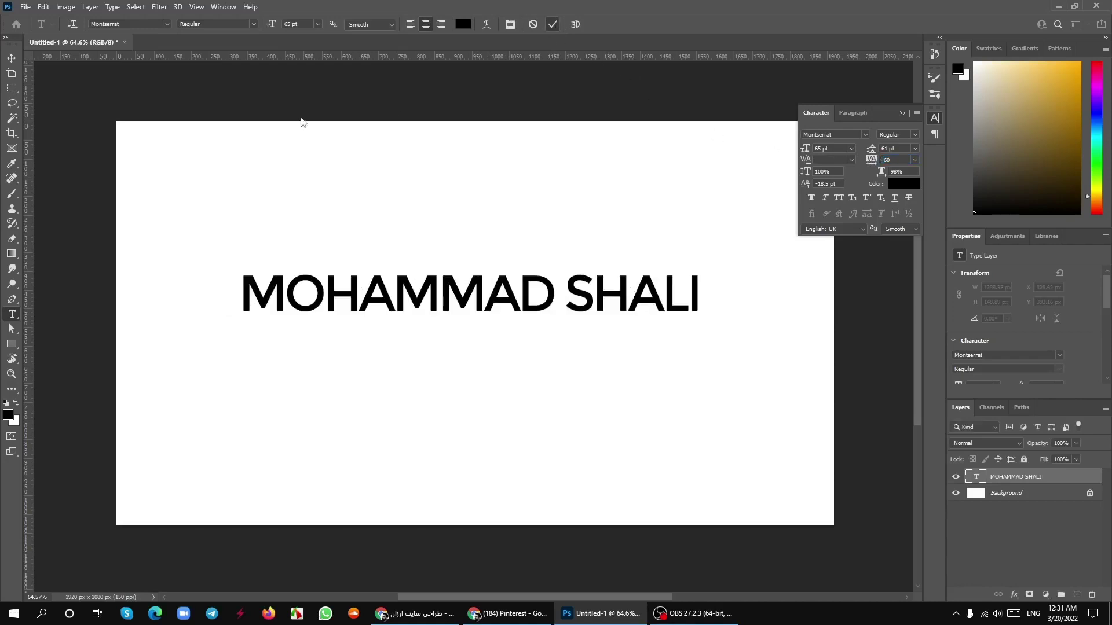
{"action": "left_click", "coordinate": [12, 58]}
{"action": "left_click_drag", "start_coordinate": [431, 298], "coordinate": [485, 346]}
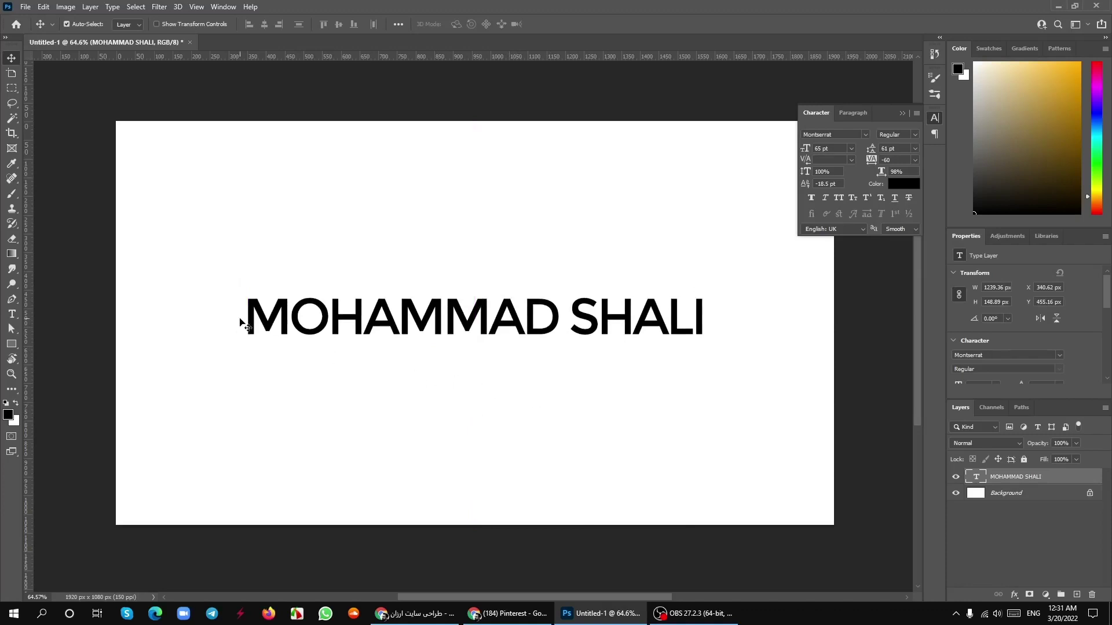
- Enlarge the first letter M, then discard that edit
{"action": "left_click", "coordinate": [12, 314]}
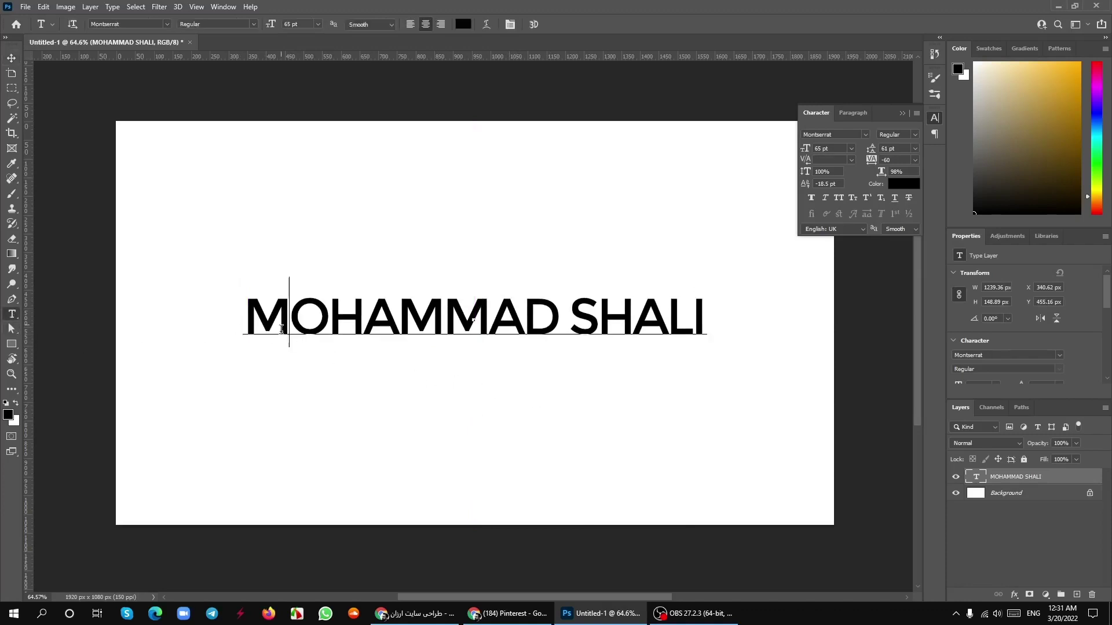
{"action": "left_click_drag", "start_coordinate": [290, 316], "coordinate": [243, 316]}
{"action": "mouse_move", "coordinate": [807, 149]}
{"action": "left_mouse_down"}
{"action": "mouse_move", "coordinate": [860, 156]}
{"action": "mouse_move", "coordinate": [799, 159]}
{"action": "left_mouse_up"}
{"action": "type", "text": "145"}
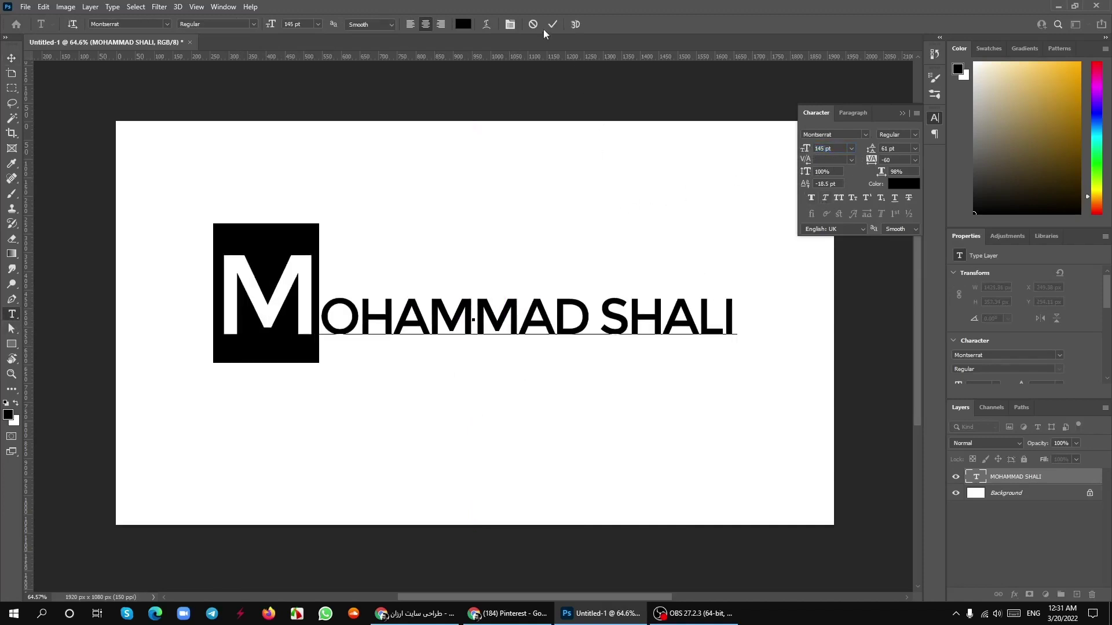
{"action": "left_click", "coordinate": [533, 23]}
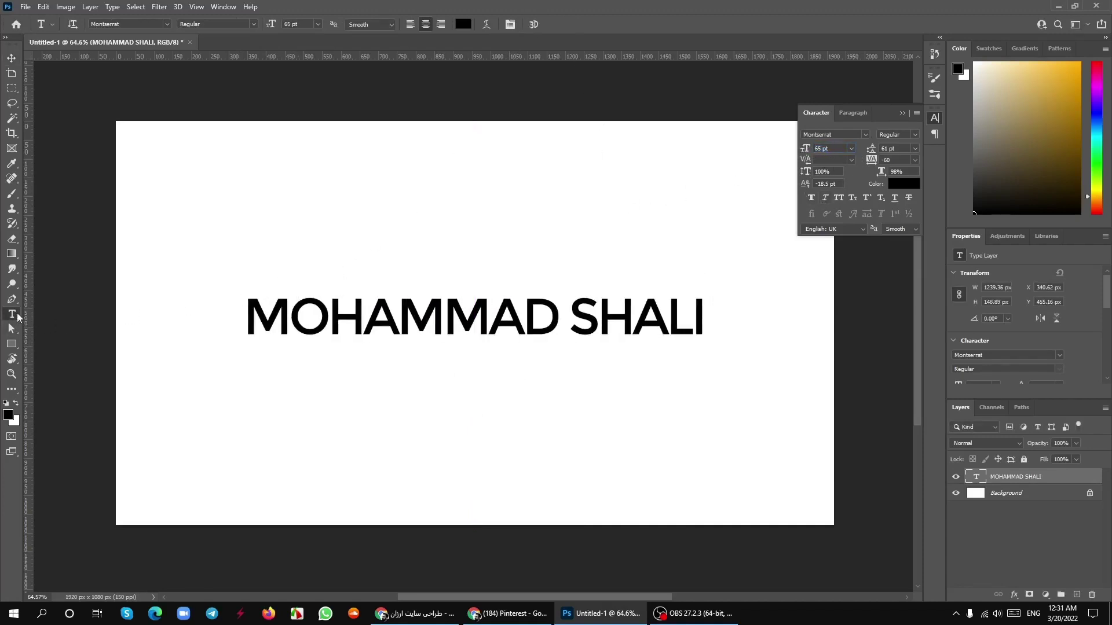
{"action": "left_click", "coordinate": [12, 58]}
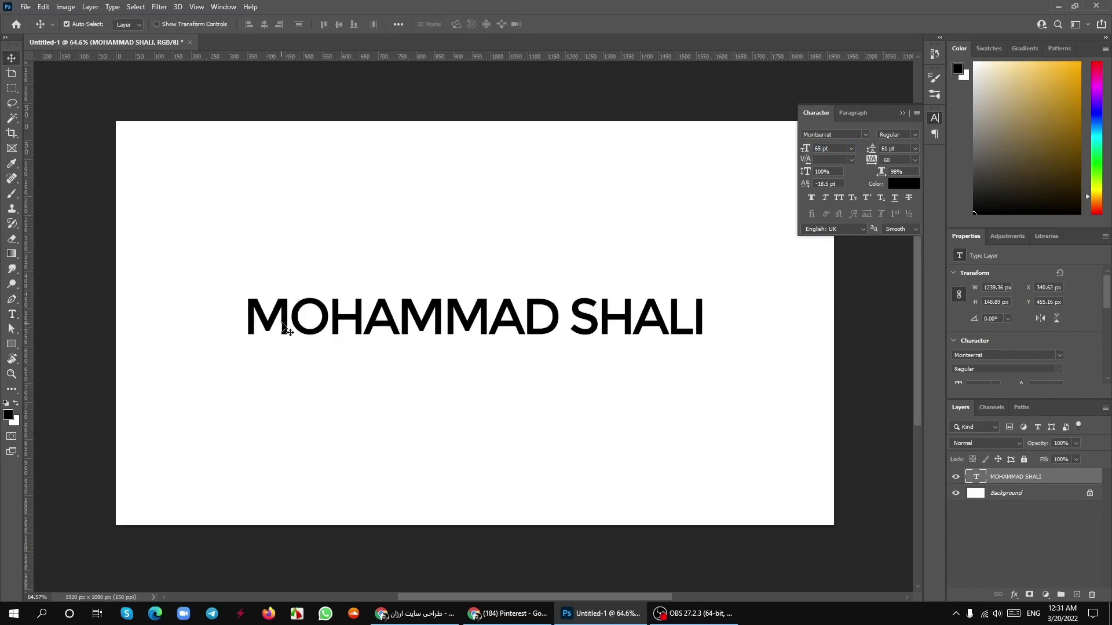
{"action": "right_click", "coordinate": [1003, 476]}
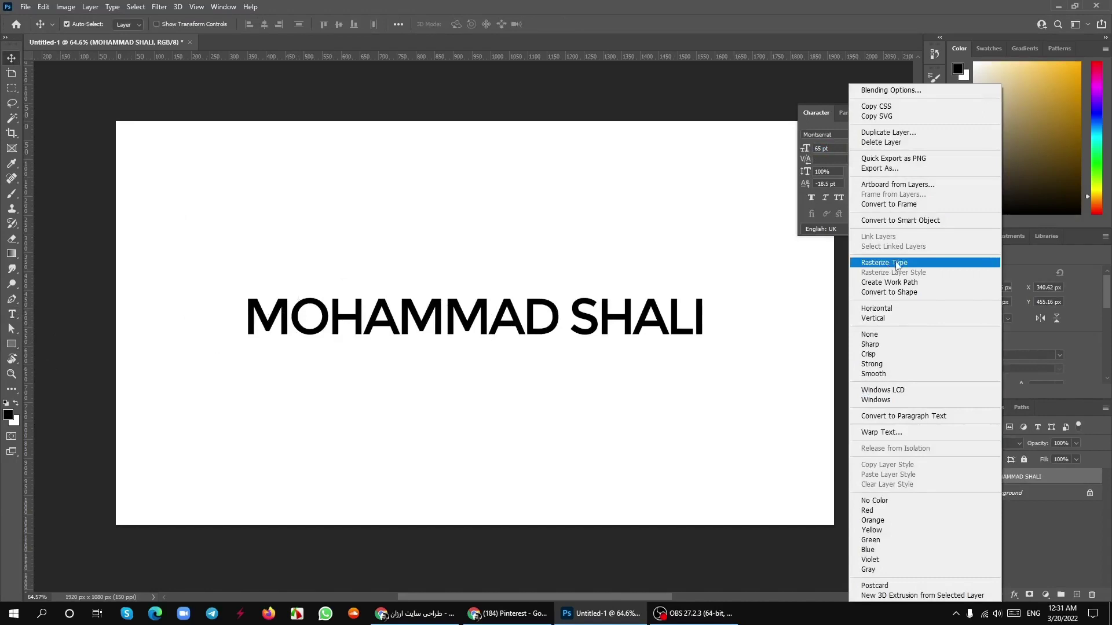
{"action": "left_click", "coordinate": [905, 264]}
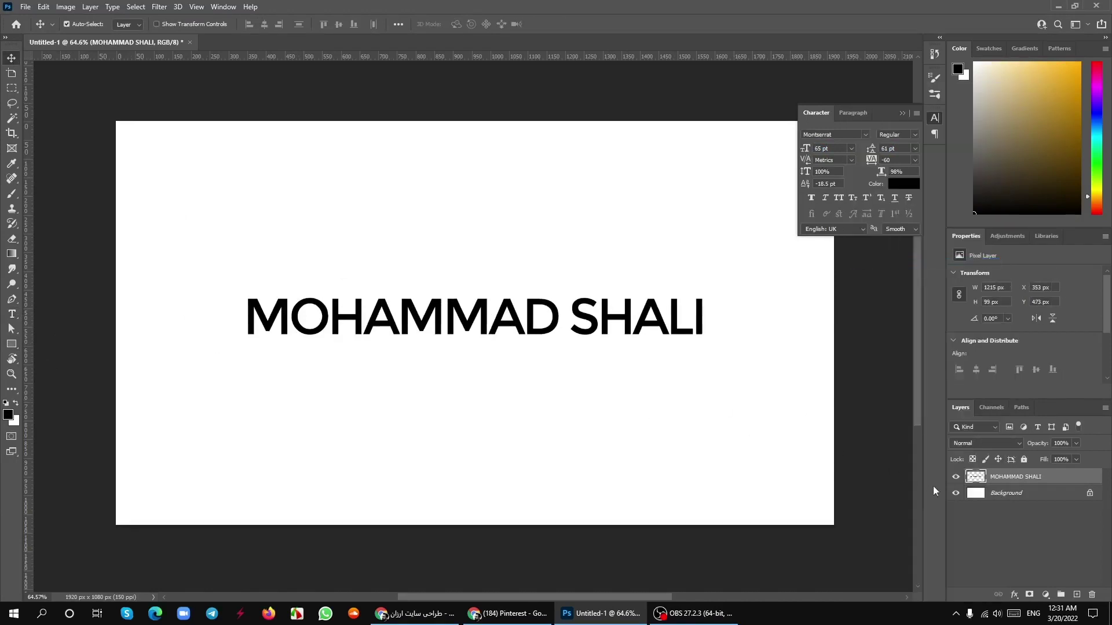
{"action": "left_click", "coordinate": [11, 103]}
{"action": "scroll", "coordinate": [254, 312], "scroll_direction": "up", "scroll_amount": 3}
{"action": "left_click_drag", "start_coordinate": [170, 282], "coordinate": [258, 219]}
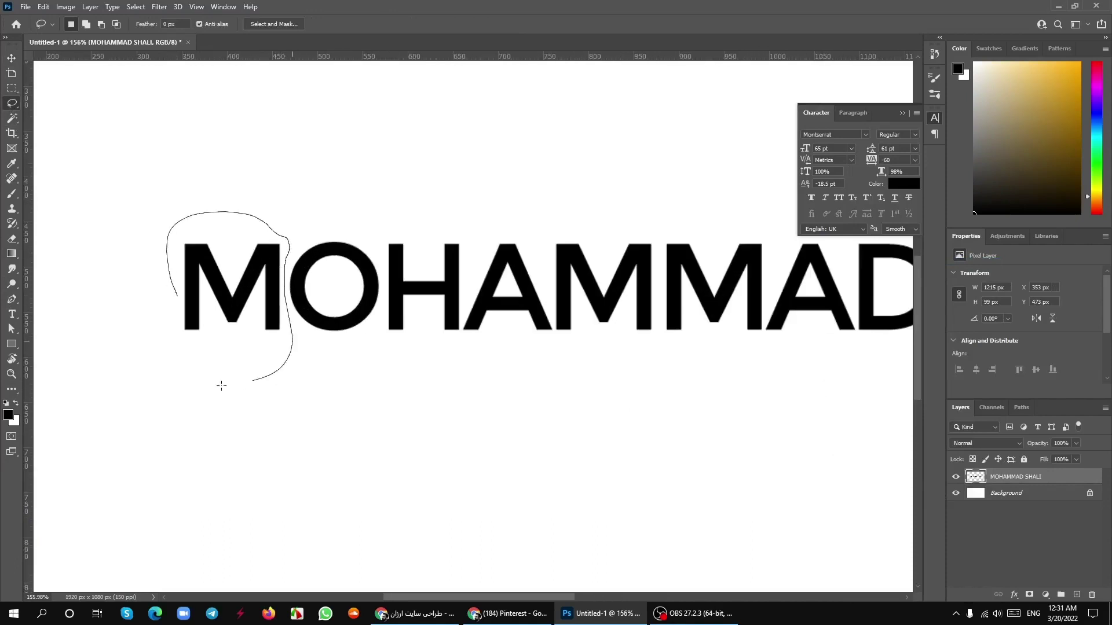
{"action": "left_click_drag", "start_coordinate": [221, 386], "coordinate": [171, 284]}
{"action": "right_click", "coordinate": [220, 283]}
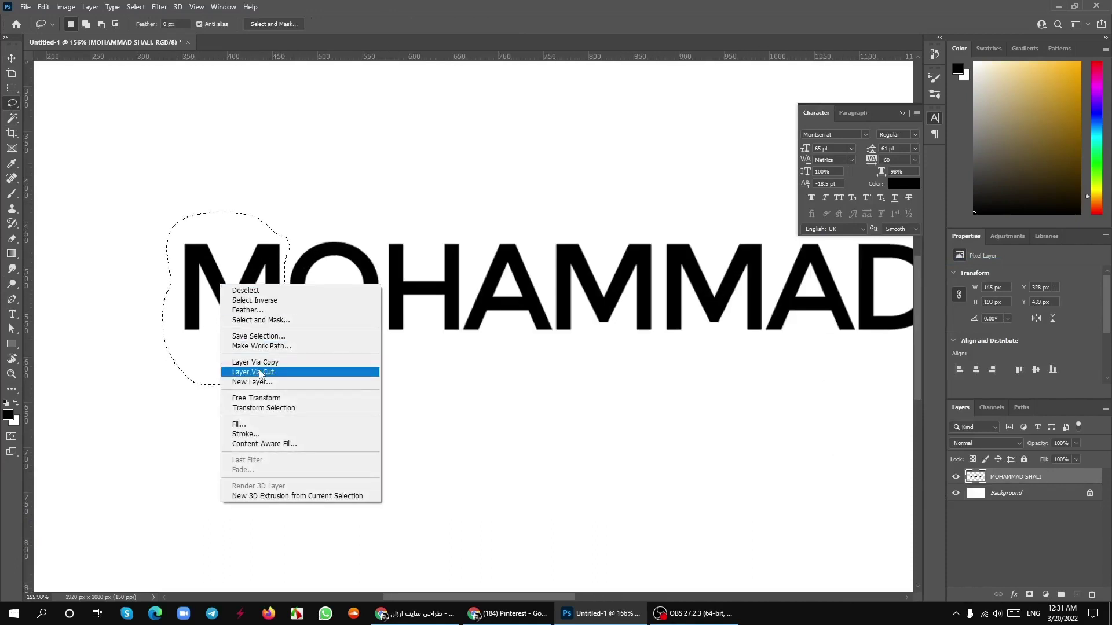
{"action": "left_click", "coordinate": [260, 372]}
{"action": "left_click", "coordinate": [12, 58]}
{"action": "scroll", "coordinate": [346, 369], "scroll_direction": "down", "scroll_amount": 3}
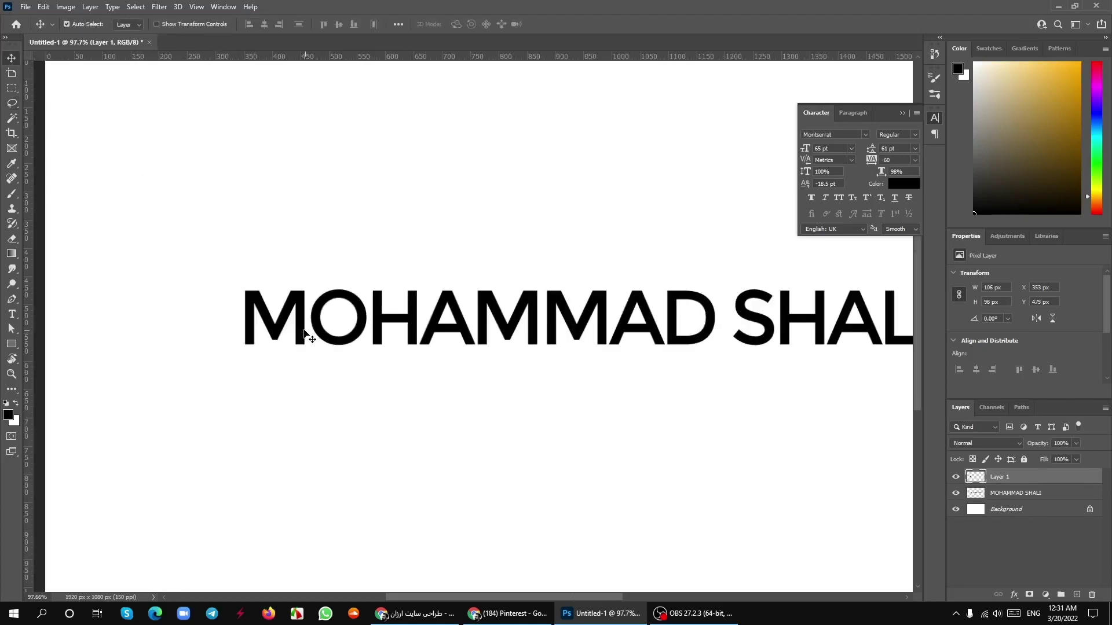
{"action": "left_click_drag", "start_coordinate": [284, 327], "coordinate": [295, 328]}
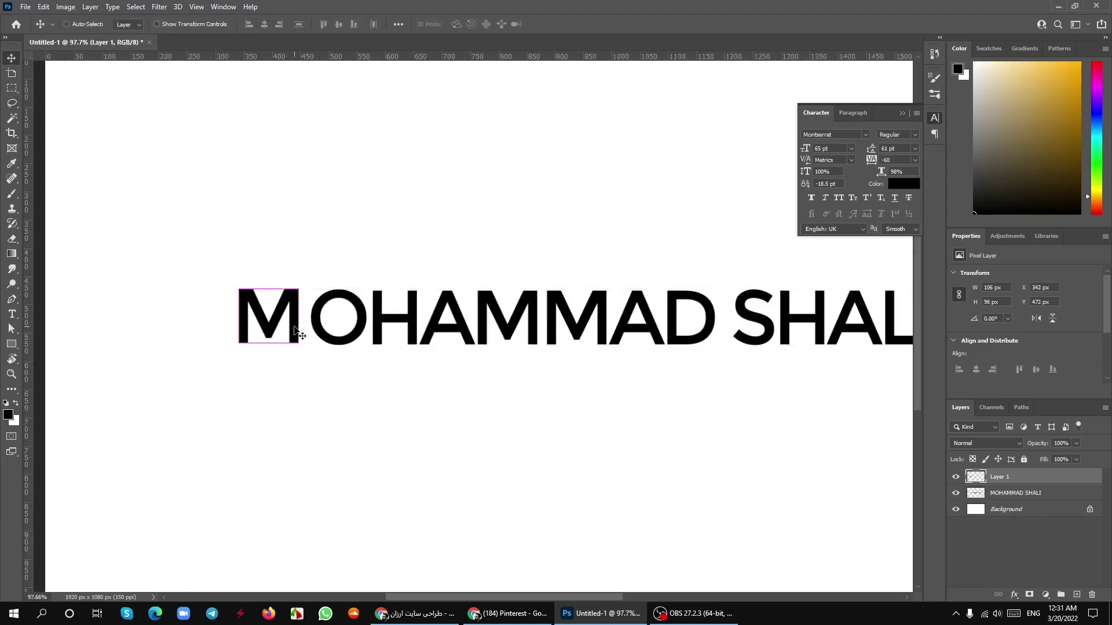
{"action": "key", "text": "ctrl+t"}
{"action": "left_click_drag", "start_coordinate": [236, 286], "coordinate": [82, 148]}
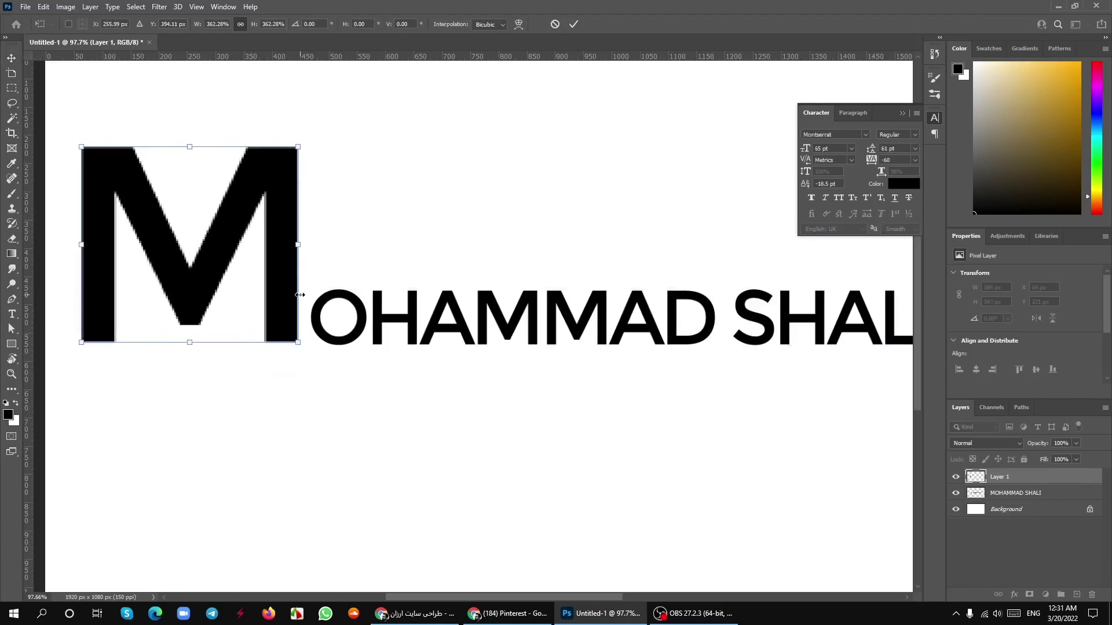
{"action": "left_click_drag", "start_coordinate": [290, 297], "coordinate": [302, 299]}
{"action": "right_click", "coordinate": [300, 297]}
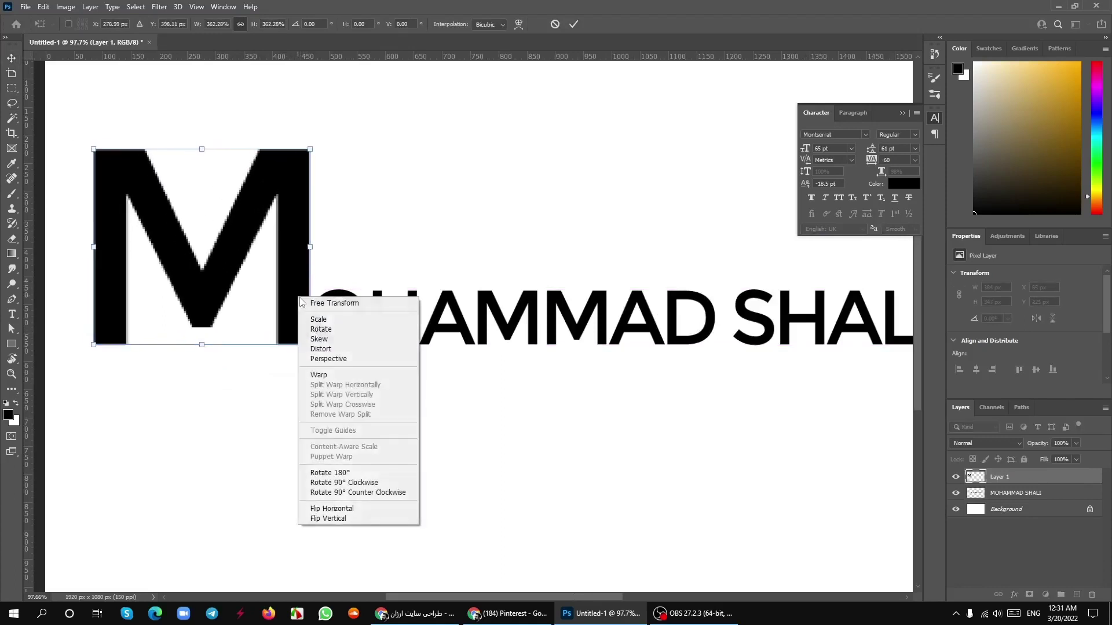
{"action": "left_click", "coordinate": [325, 357]}
{"action": "mouse_move", "coordinate": [309, 149]}
{"action": "left_mouse_down"}
{"action": "mouse_move", "coordinate": [280, 171]}
{"action": "mouse_move", "coordinate": [297, 176]}
{"action": "left_mouse_up"}
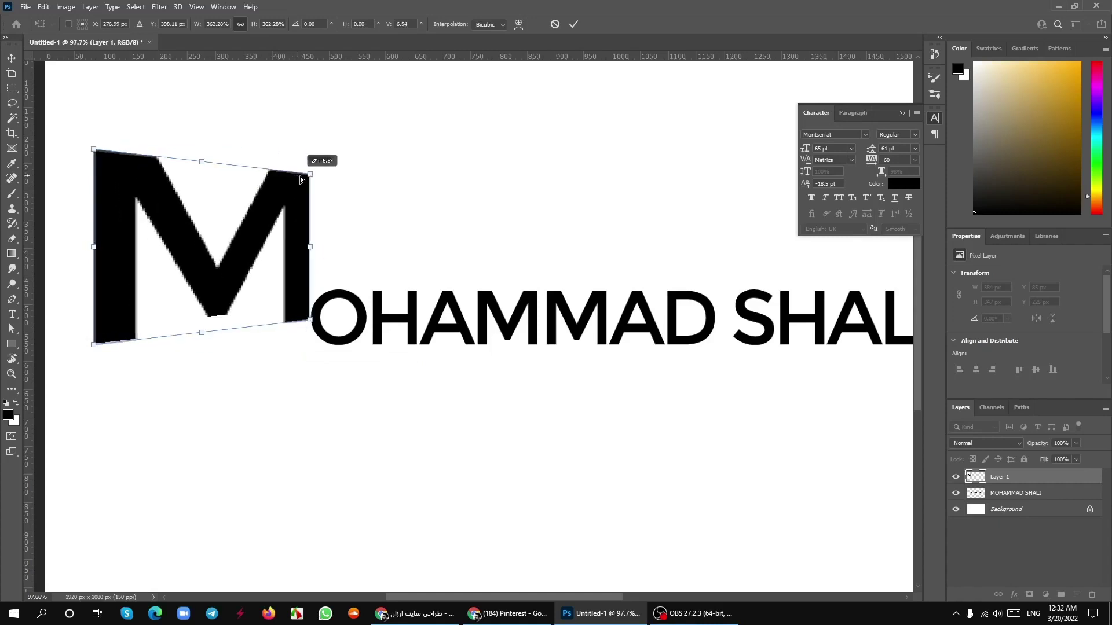
{"action": "left_click_drag", "start_coordinate": [297, 175], "coordinate": [312, 196]}
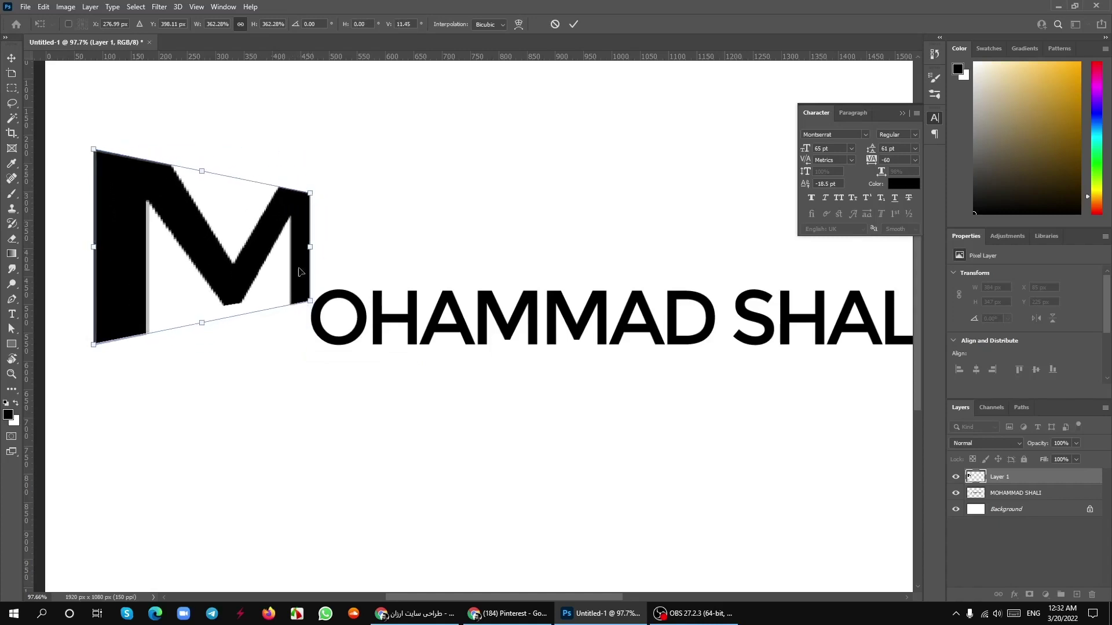
{"action": "right_click", "coordinate": [314, 251]}
{"action": "left_click", "coordinate": [565, 33]}
{"action": "left_click_drag", "start_coordinate": [299, 274], "coordinate": [299, 329]}
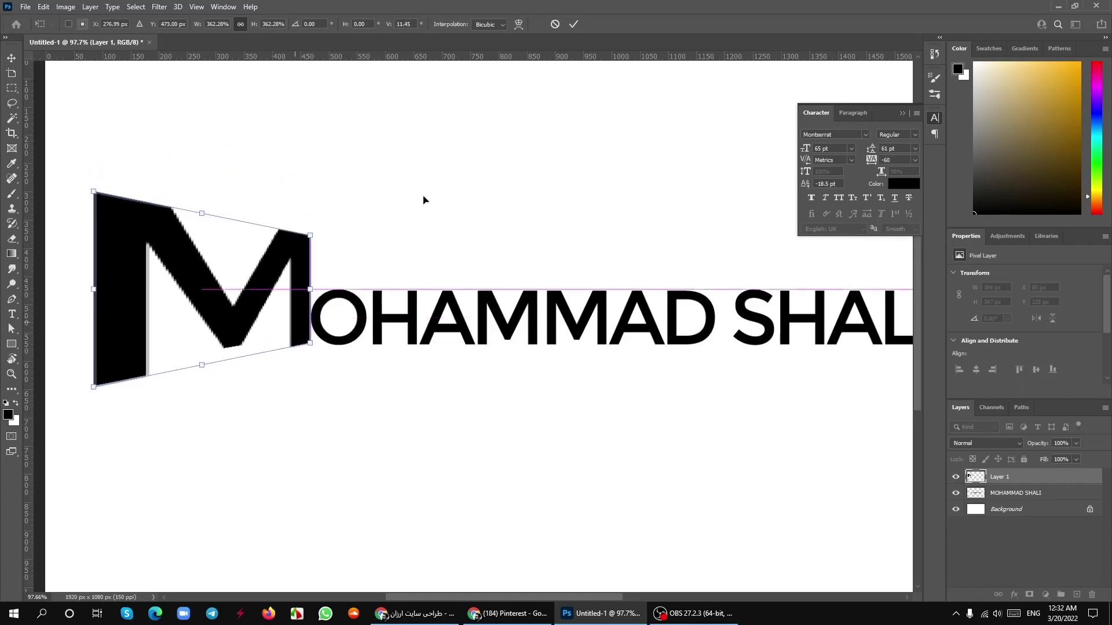
{"action": "key", "text": "Return"}
{"action": "scroll", "coordinate": [265, 316], "scroll_direction": "down", "scroll_amount": 5}
{"action": "scroll", "coordinate": [280, 350], "scroll_direction": "up", "scroll_amount": 3}
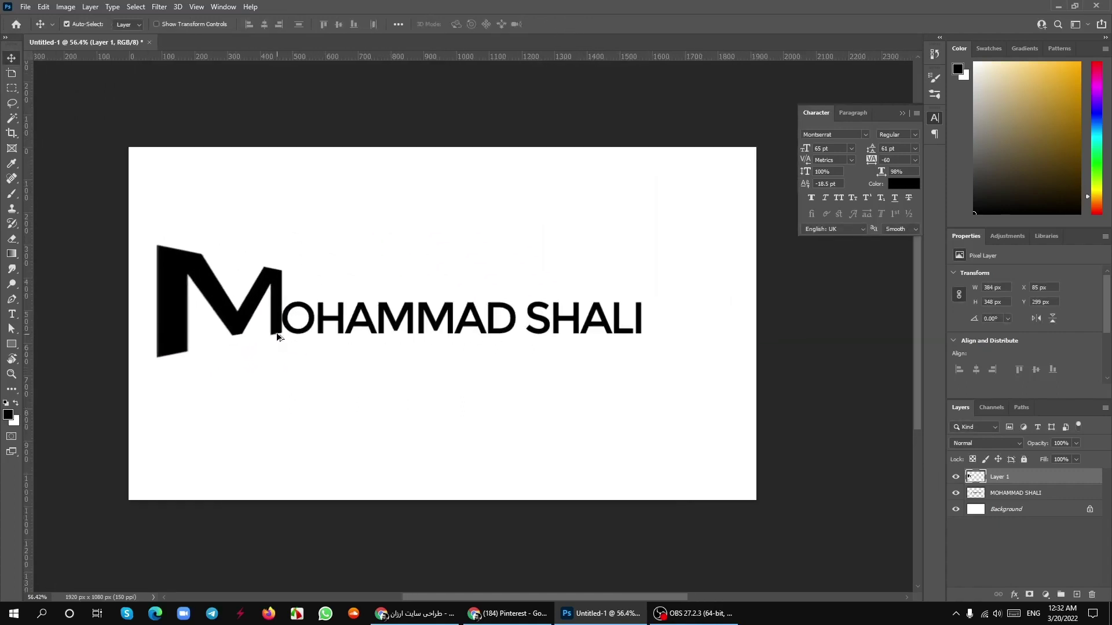
{"action": "left_click_drag", "start_coordinate": [275, 320], "coordinate": [270, 330]}
{"action": "left_click", "coordinate": [393, 362]}
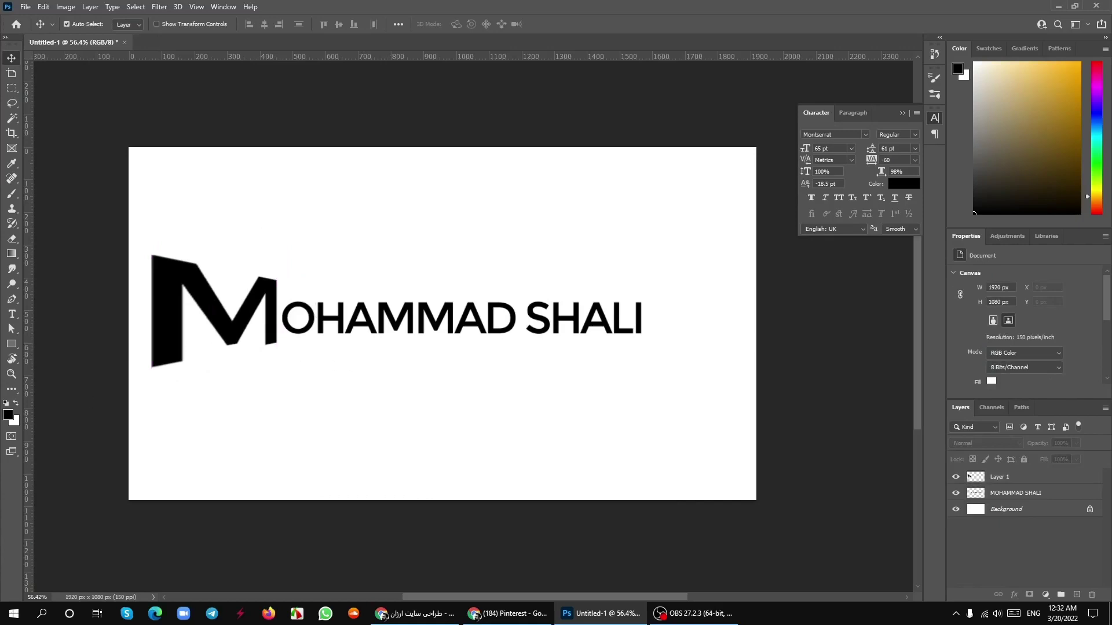
{"action": "key", "text": "ctrl+z"}
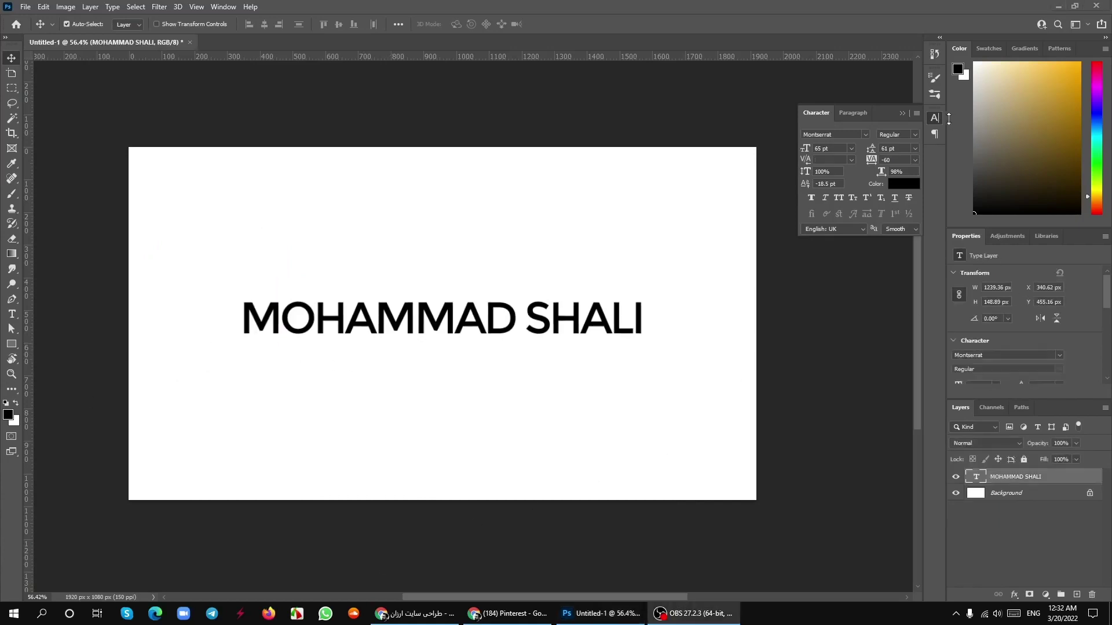
- Close the Character panel and preview a darker, lower drop shadow on the name
{"action": "left_click", "coordinate": [903, 113]}
{"action": "left_click", "coordinate": [1015, 596]}
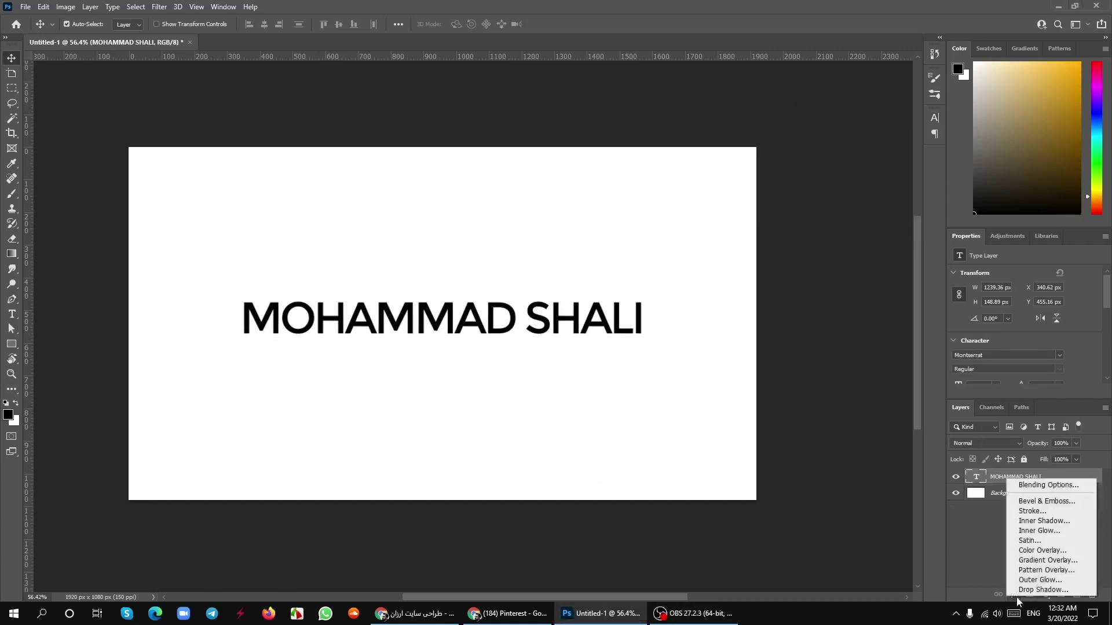
{"action": "left_click", "coordinate": [1026, 596]}
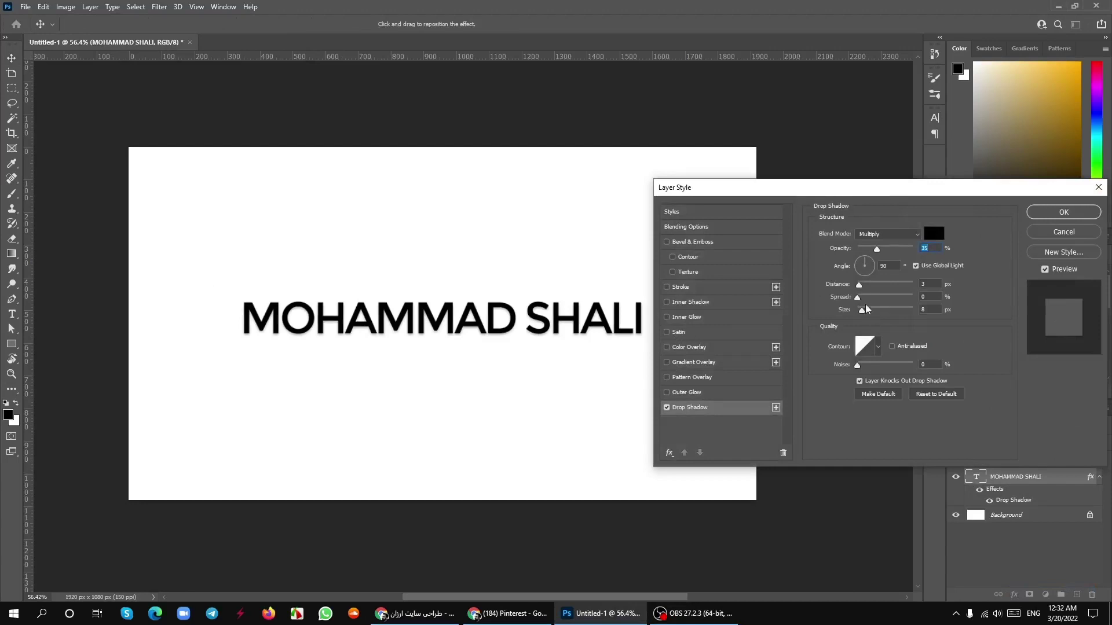
{"action": "mouse_move", "coordinate": [859, 290]}
{"action": "left_mouse_down"}
{"action": "mouse_move", "coordinate": [885, 292]}
{"action": "mouse_move", "coordinate": [883, 304]}
{"action": "mouse_move", "coordinate": [860, 297]}
{"action": "mouse_move", "coordinate": [884, 311]}
{"action": "mouse_move", "coordinate": [863, 311]}
{"action": "left_mouse_up"}
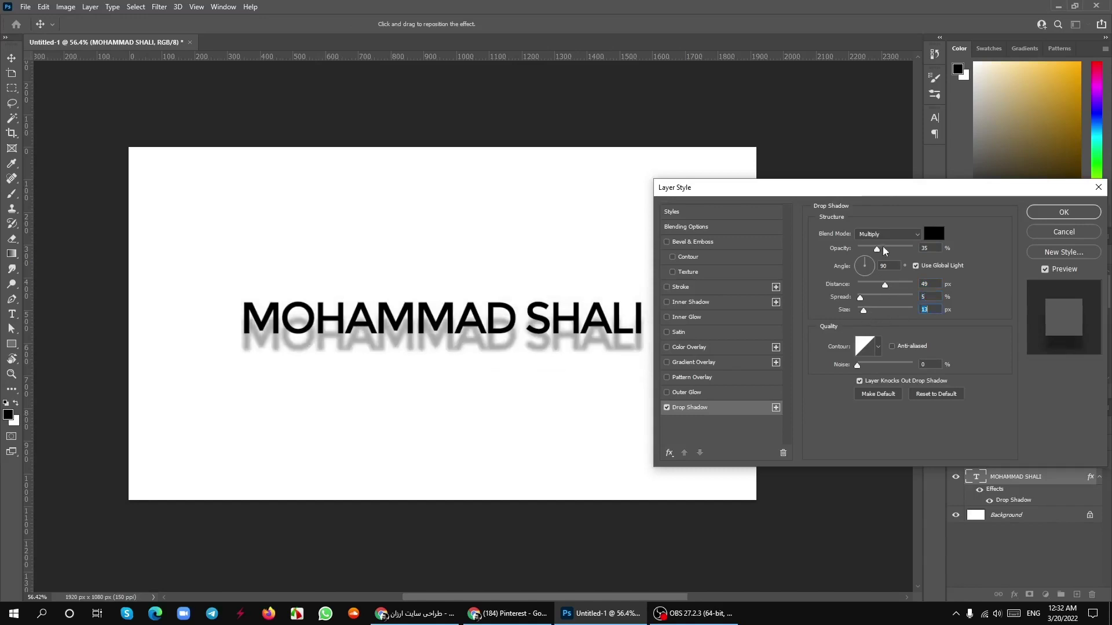
{"action": "left_click_drag", "start_coordinate": [877, 249], "coordinate": [891, 253]}
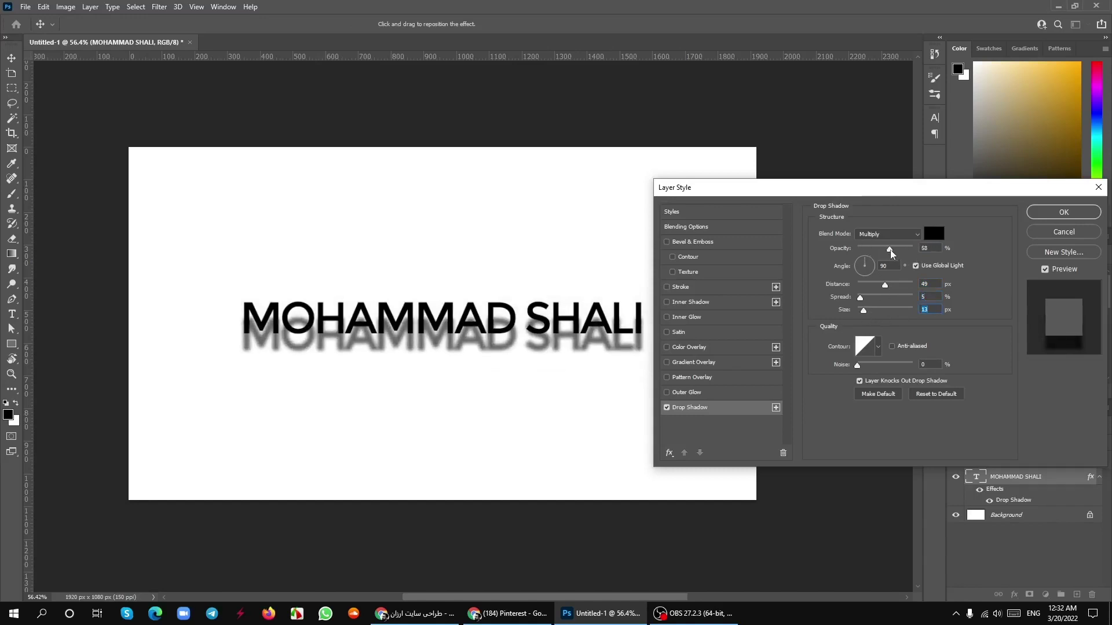
{"action": "left_click", "coordinate": [890, 254]}
{"action": "left_click", "coordinate": [667, 242]}
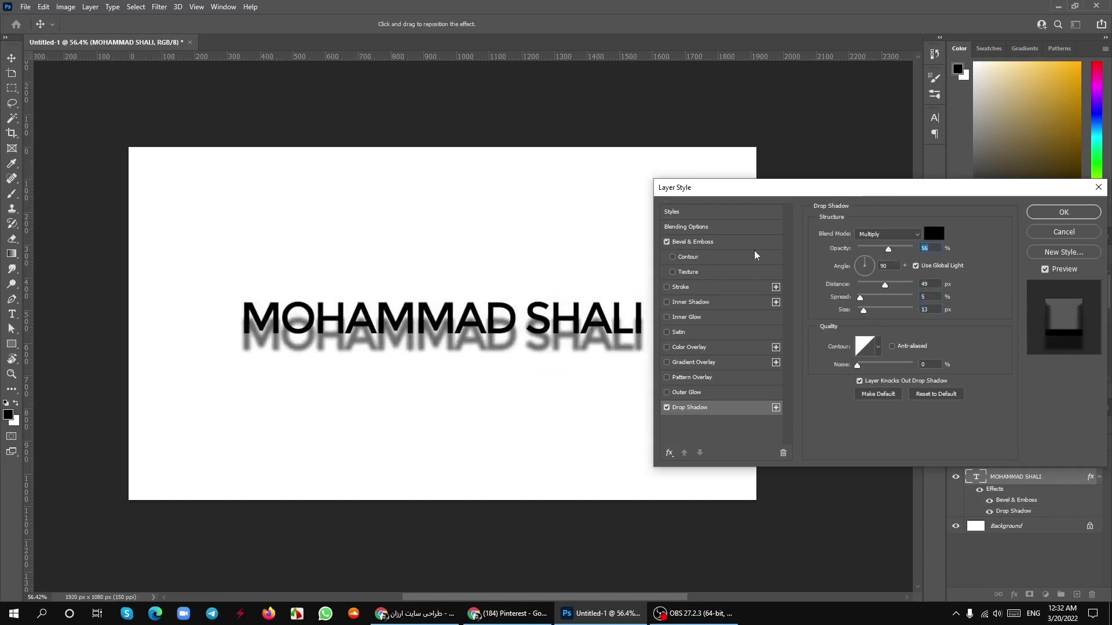
{"action": "mouse_move", "coordinate": [889, 250]}
{"action": "left_mouse_down"}
{"action": "mouse_move", "coordinate": [895, 285]}
{"action": "mouse_move", "coordinate": [866, 298]}
{"action": "left_mouse_up"}
- Try a large downward Bevel & Emboss, Stroke and Contour, then cancel all layer styles
{"action": "left_click", "coordinate": [666, 407]}
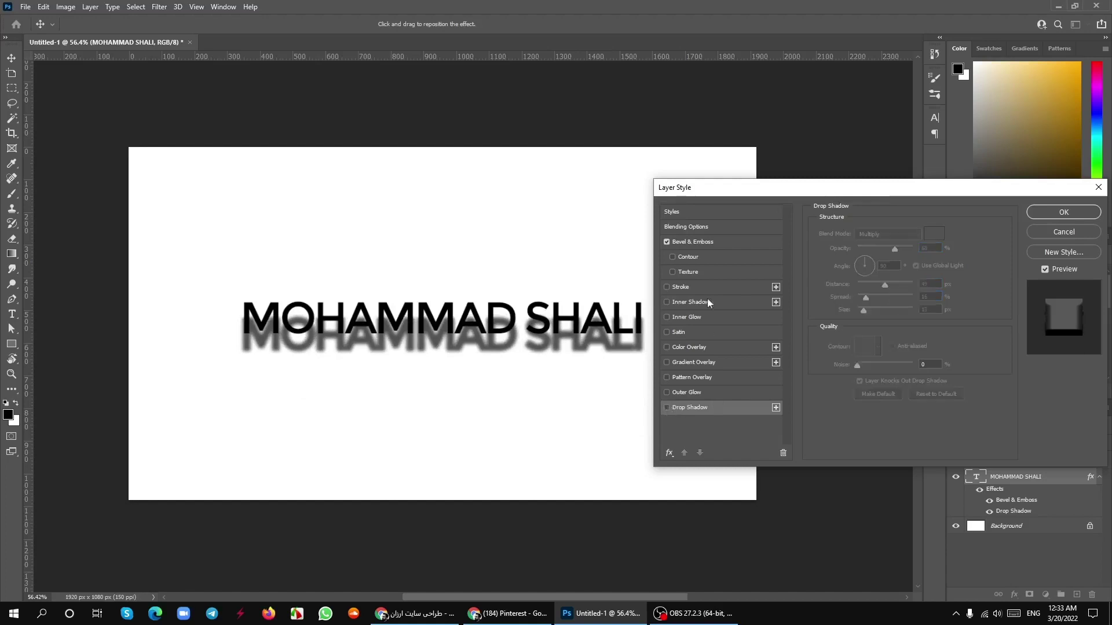
{"action": "left_click", "coordinate": [702, 246]}
{"action": "mouse_move", "coordinate": [880, 259]}
{"action": "left_mouse_down"}
{"action": "mouse_move", "coordinate": [901, 259]}
{"action": "mouse_move", "coordinate": [875, 282]}
{"action": "mouse_move", "coordinate": [917, 294]}
{"action": "left_mouse_up"}
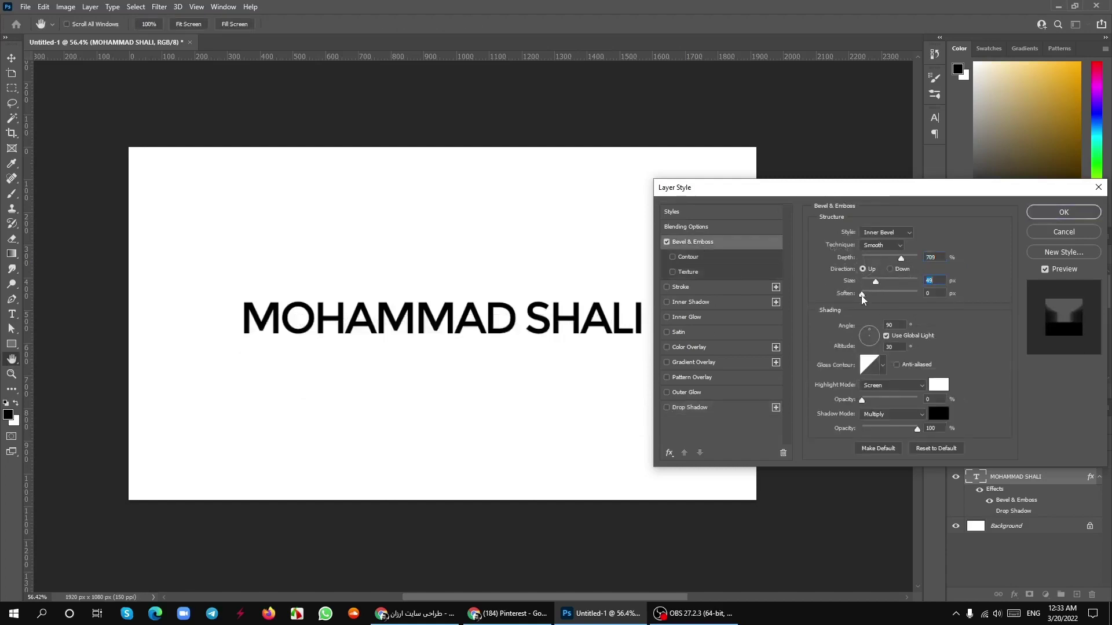
{"action": "mouse_move", "coordinate": [862, 400]}
{"action": "left_mouse_down"}
{"action": "mouse_move", "coordinate": [933, 402]}
{"action": "mouse_move", "coordinate": [897, 400]}
{"action": "mouse_move", "coordinate": [917, 429]}
{"action": "left_mouse_up"}
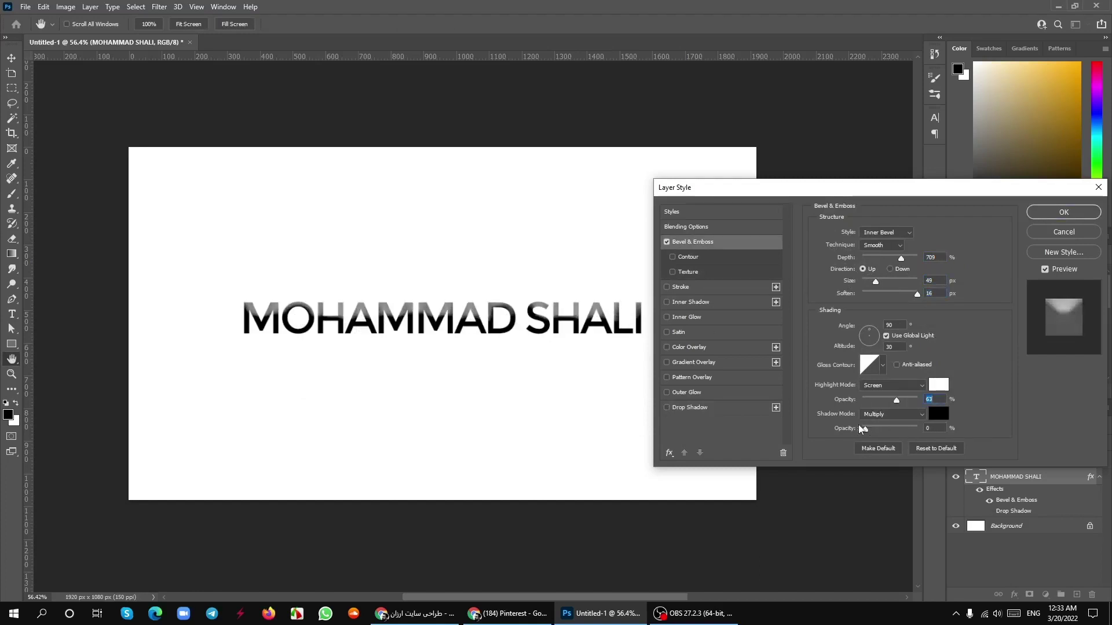
{"action": "mouse_move", "coordinate": [872, 286]}
{"action": "left_mouse_down"}
{"action": "mouse_move", "coordinate": [909, 284]}
{"action": "mouse_move", "coordinate": [903, 294]}
{"action": "mouse_move", "coordinate": [913, 259]}
{"action": "left_mouse_up"}
{"action": "left_click", "coordinate": [895, 269]}
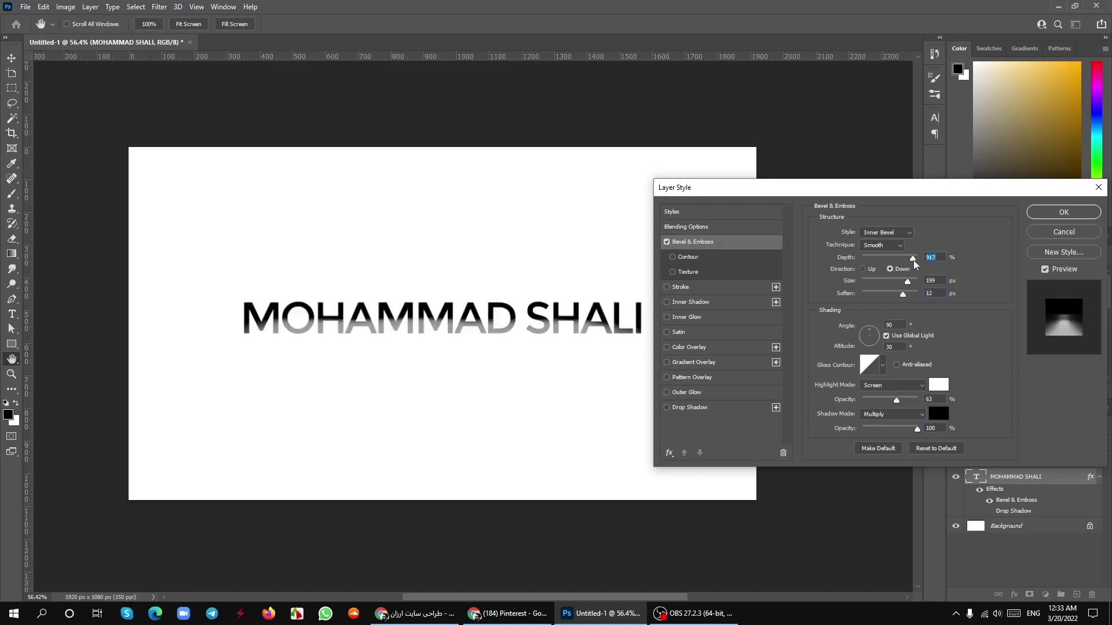
{"action": "left_click", "coordinate": [667, 287]}
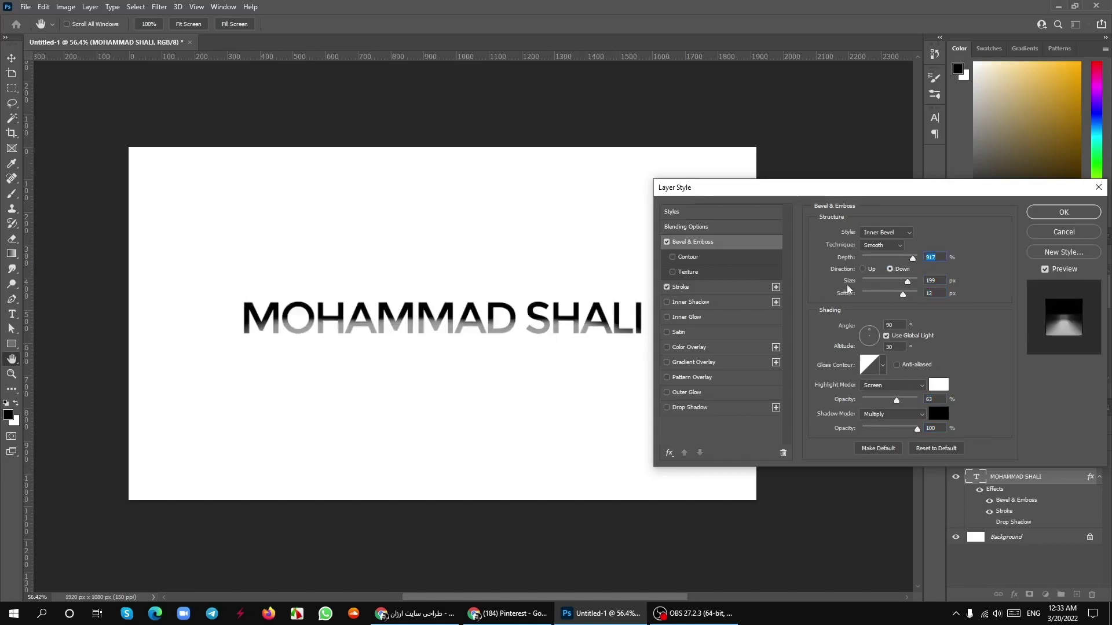
{"action": "left_click", "coordinate": [689, 258]}
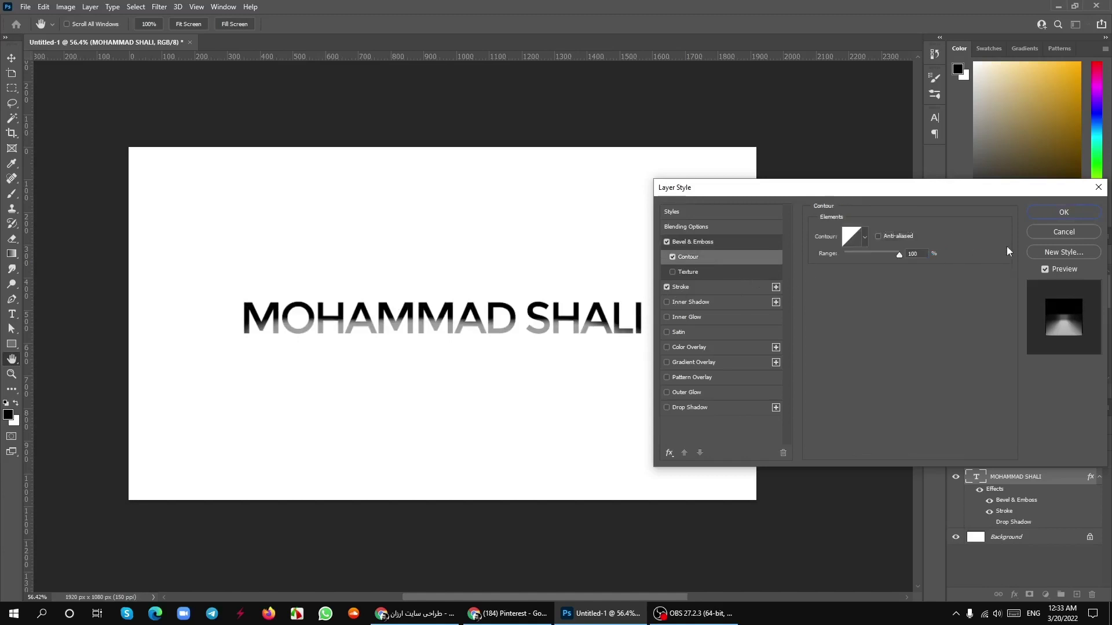
{"action": "left_click", "coordinate": [1061, 231]}
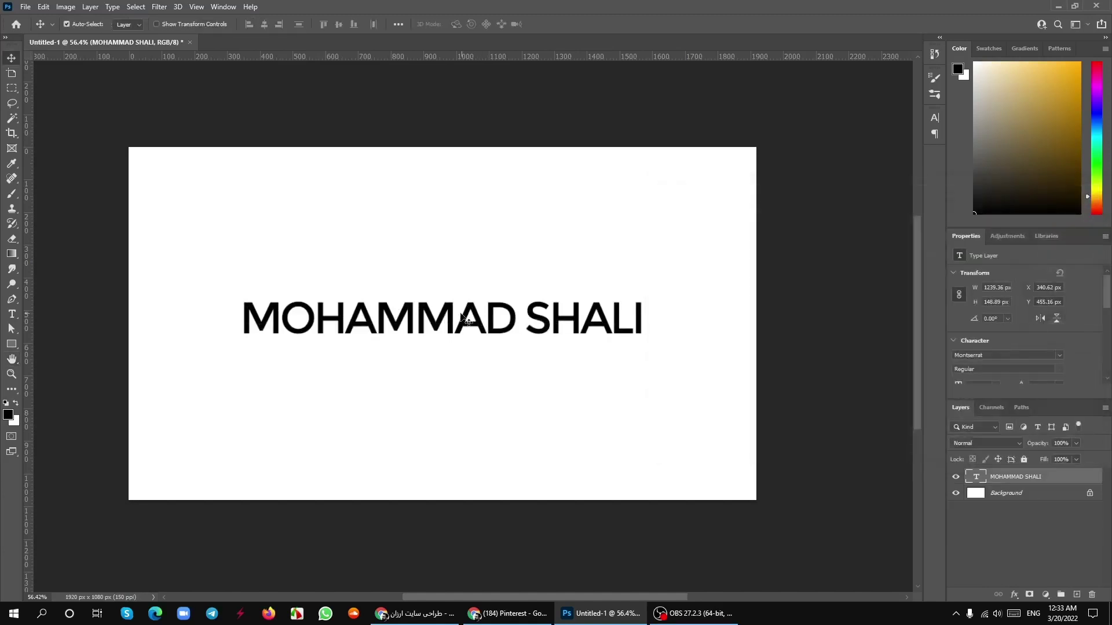
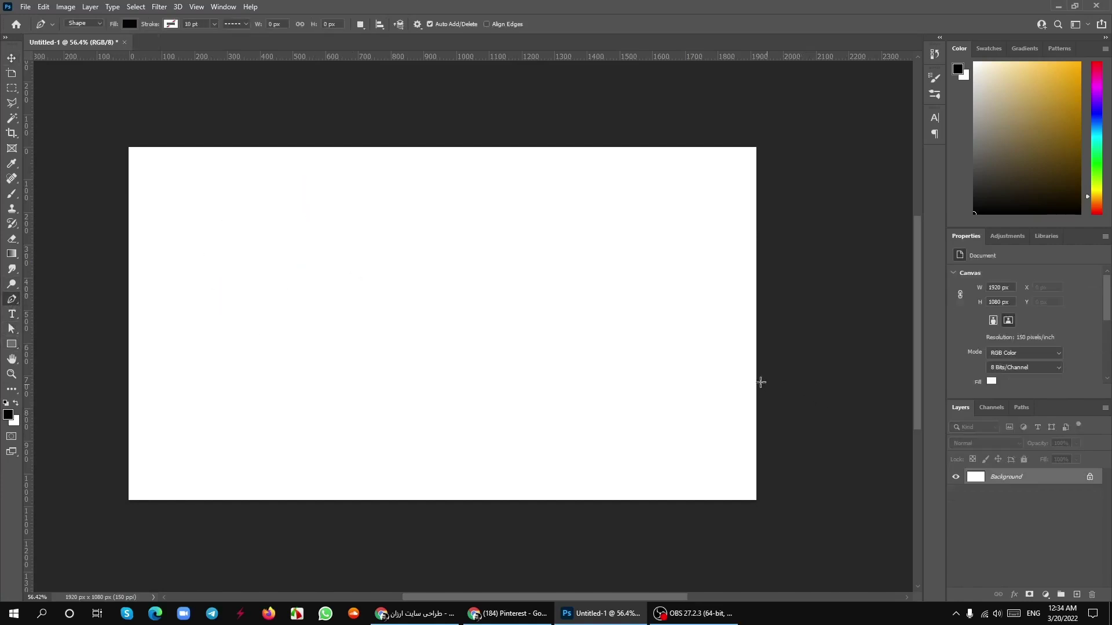
- Draw a closed, concave six-point polygon with the Pen tool on the canvas
{"action": "left_click", "coordinate": [289, 204]}
{"action": "left_click", "coordinate": [598, 183]}
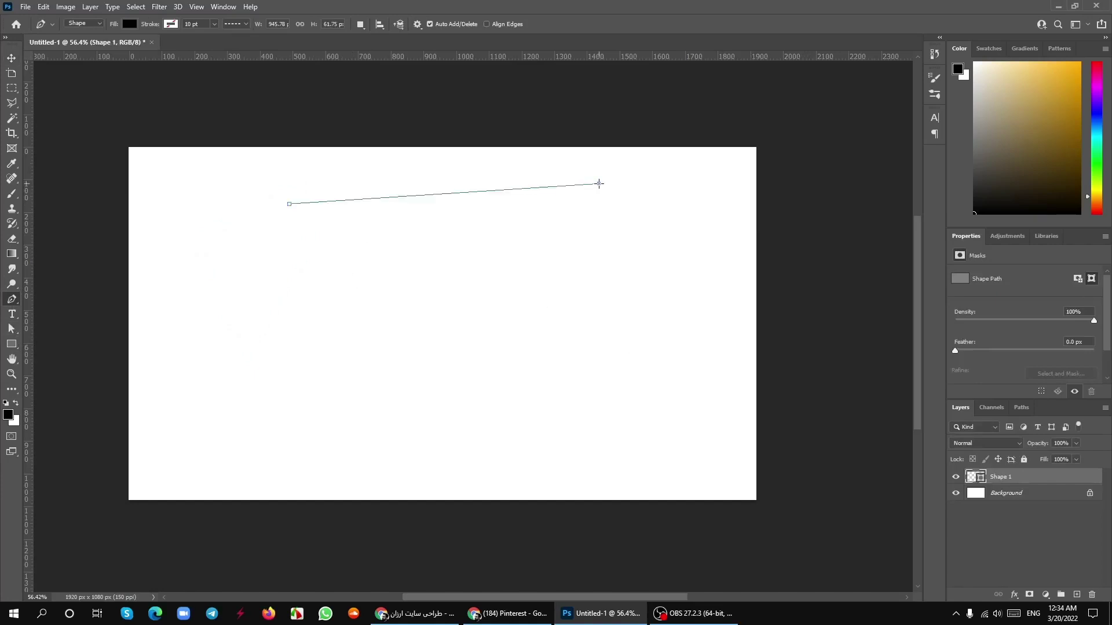
{"action": "left_click_drag", "start_coordinate": [467, 426], "coordinate": [467, 433]}
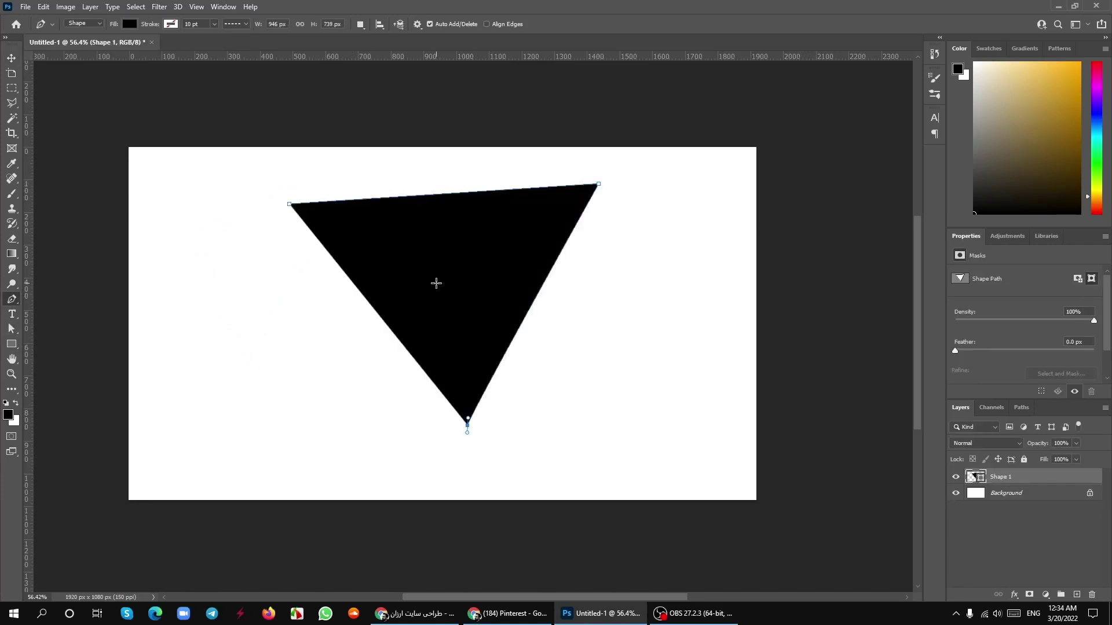
{"action": "left_click", "coordinate": [434, 282]}
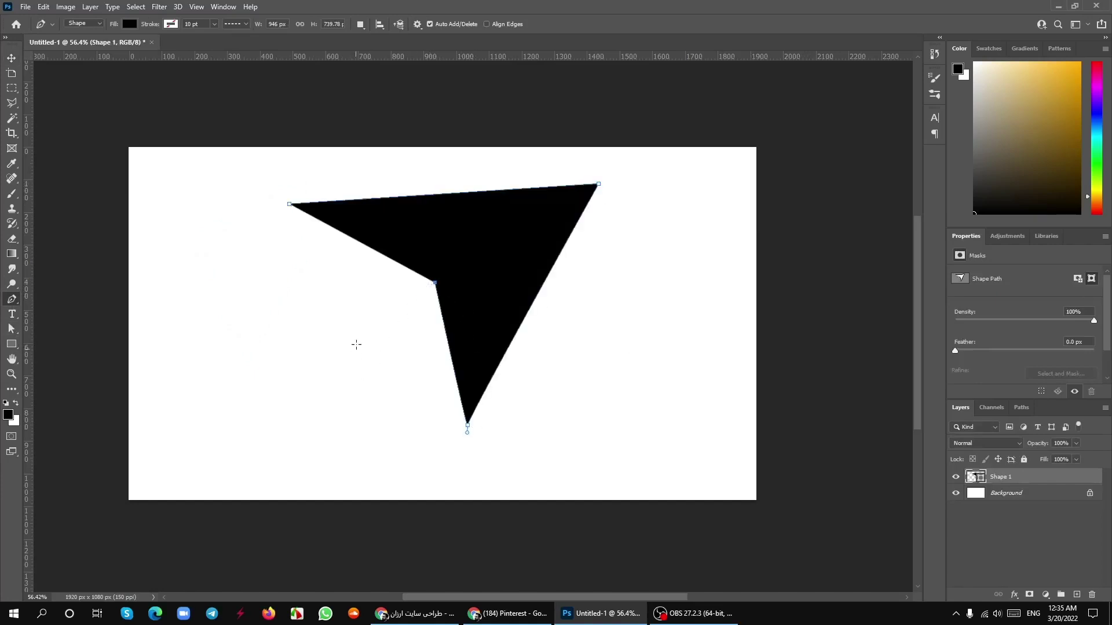
{"action": "left_click", "coordinate": [365, 279]}
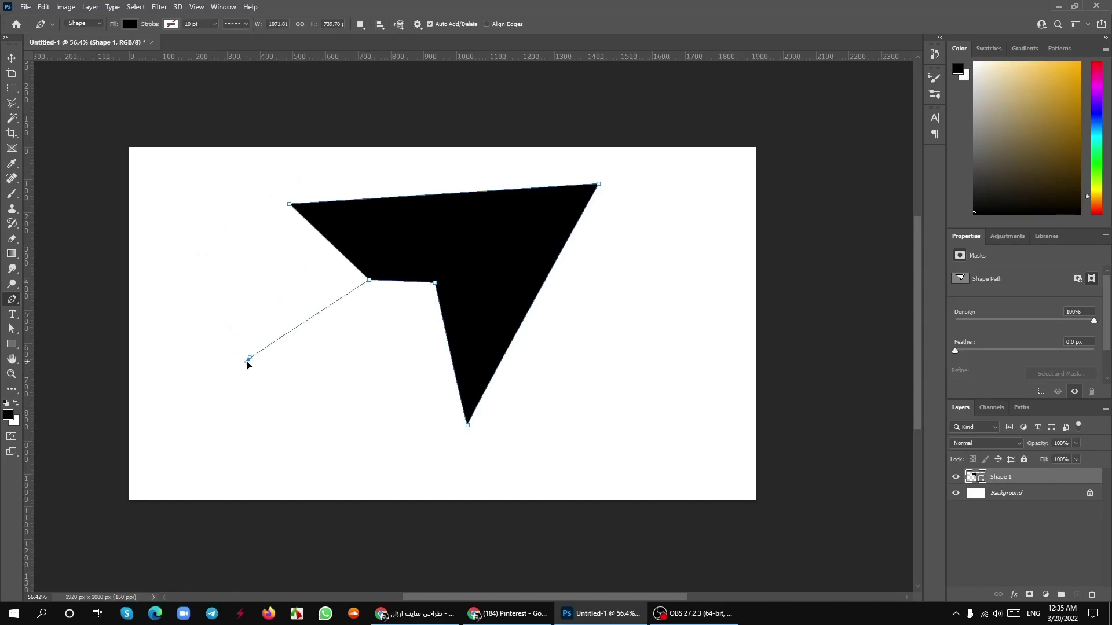
{"action": "left_click", "coordinate": [248, 359]}
{"action": "left_click", "coordinate": [290, 205]}
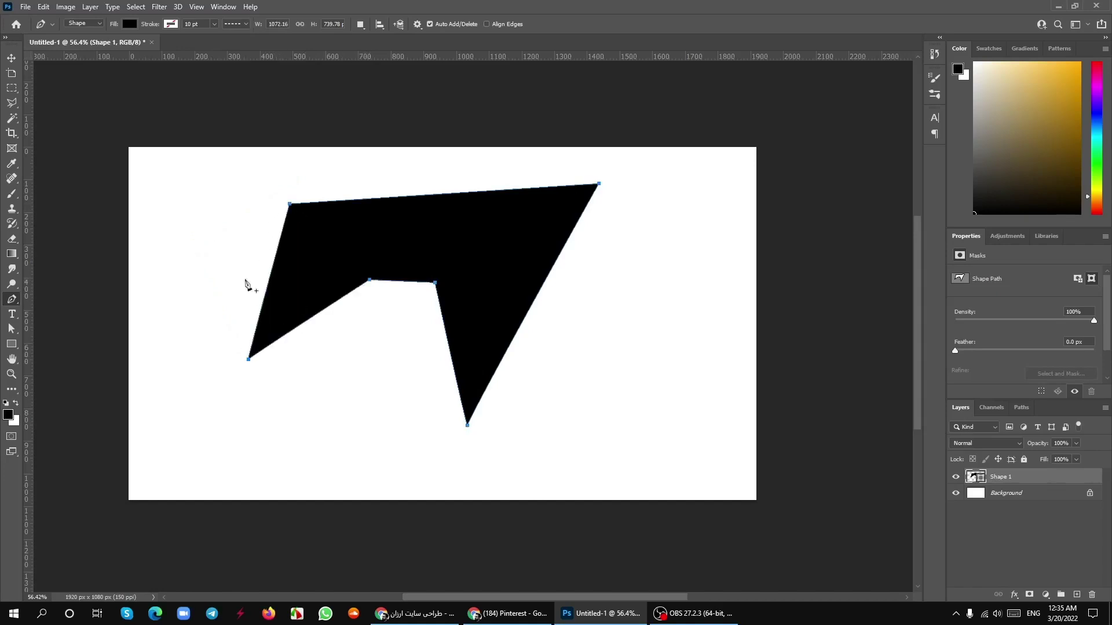
- Set the polygon's fill to No Color so only its outline remains
{"action": "left_click", "coordinate": [128, 25]}
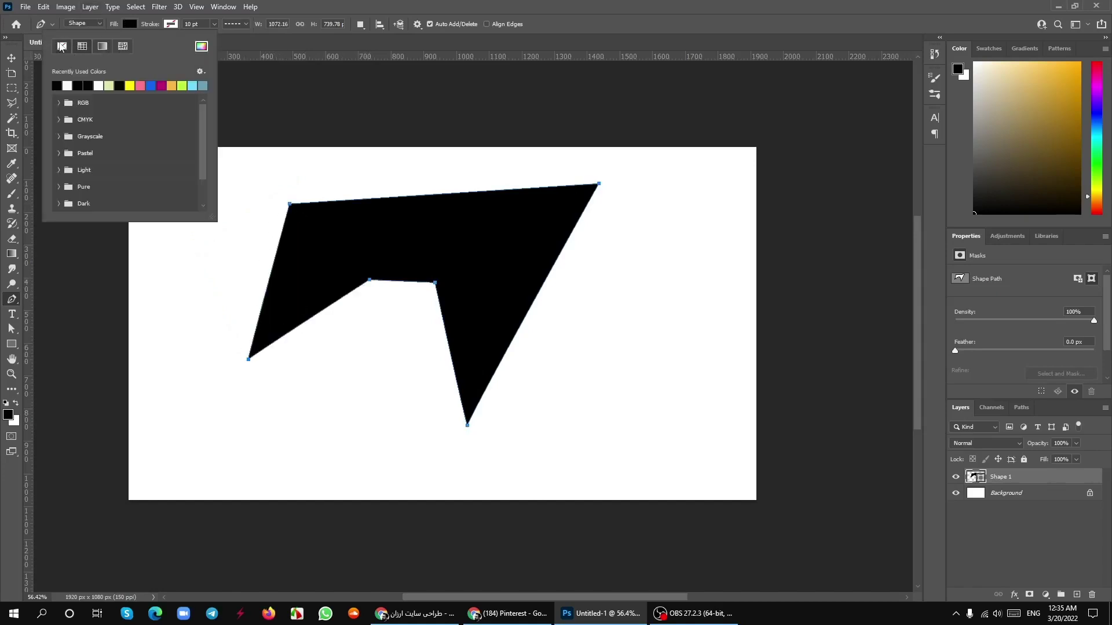
{"action": "left_click", "coordinate": [62, 46]}
{"action": "left_click", "coordinate": [171, 24]}
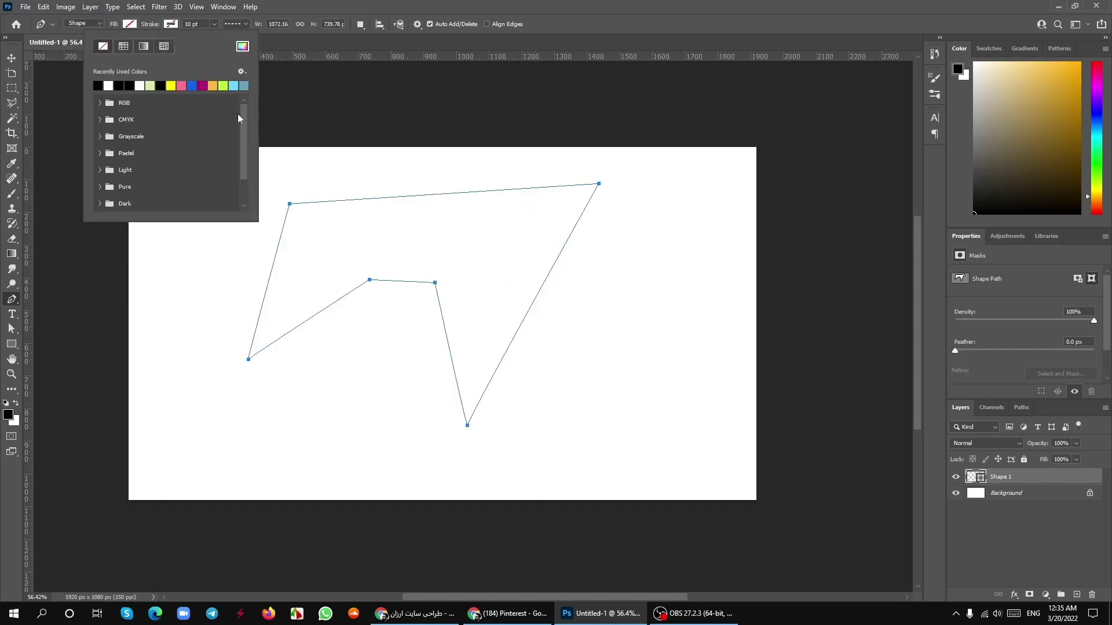
{"action": "left_click", "coordinate": [11, 314]}
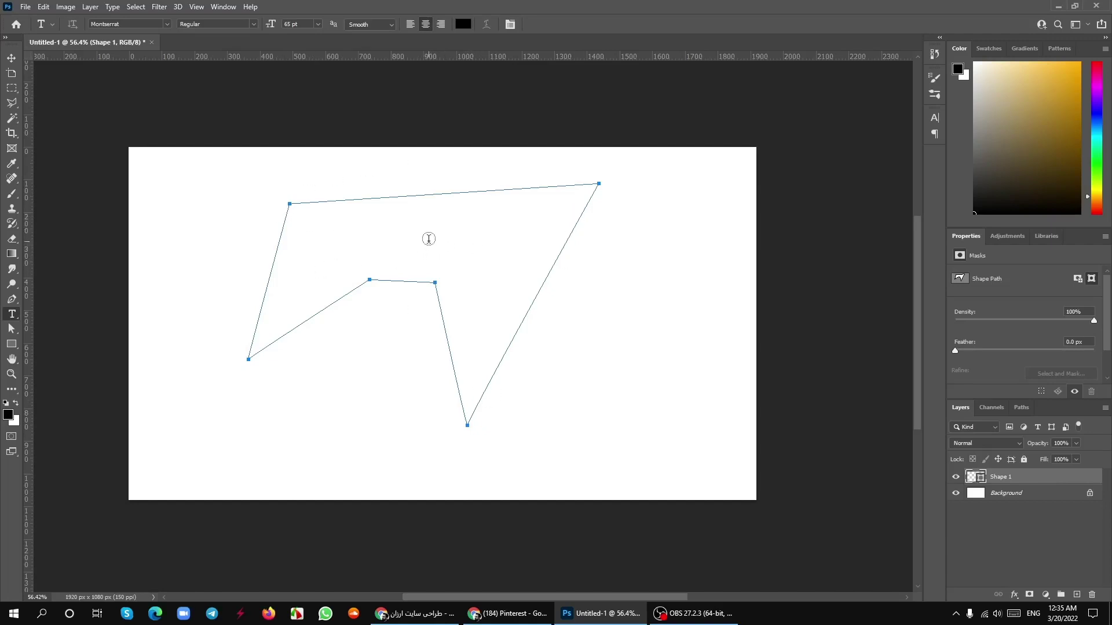
{"action": "left_click", "coordinate": [491, 321]}
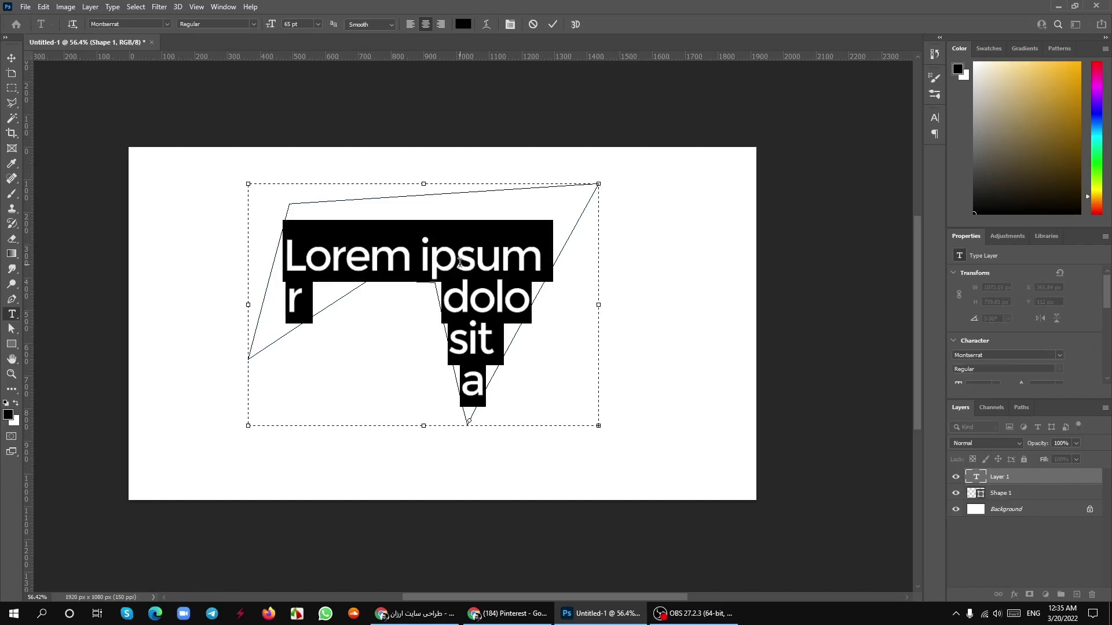
{"action": "type", "text": "MOHA"}
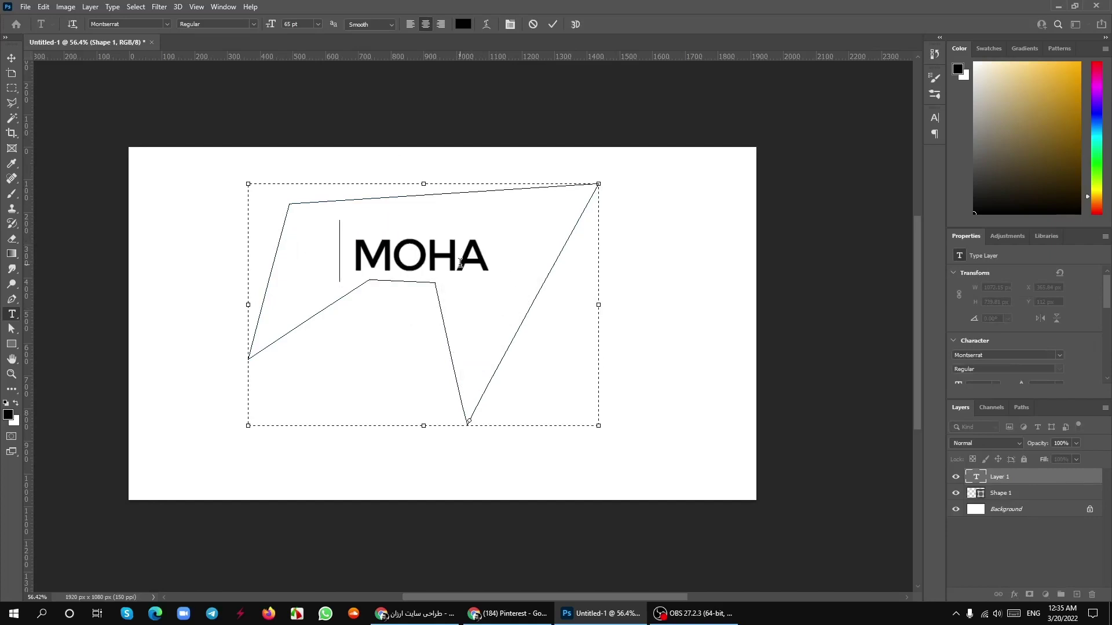
{"action": "type", "text": "MMAD S"}
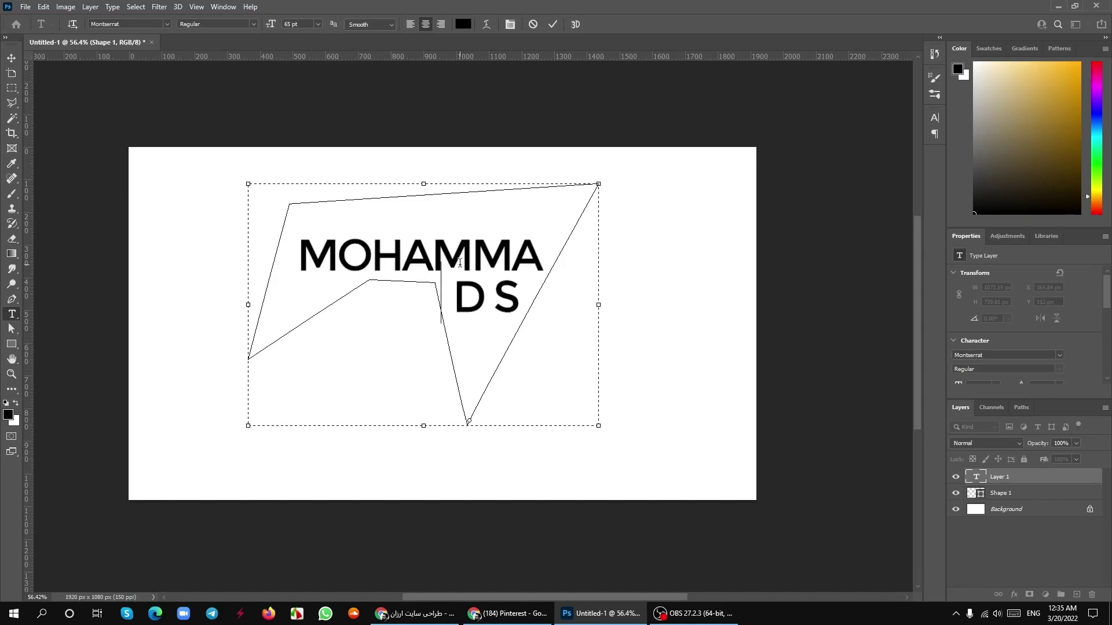
{"action": "type", "text": "HALI"}
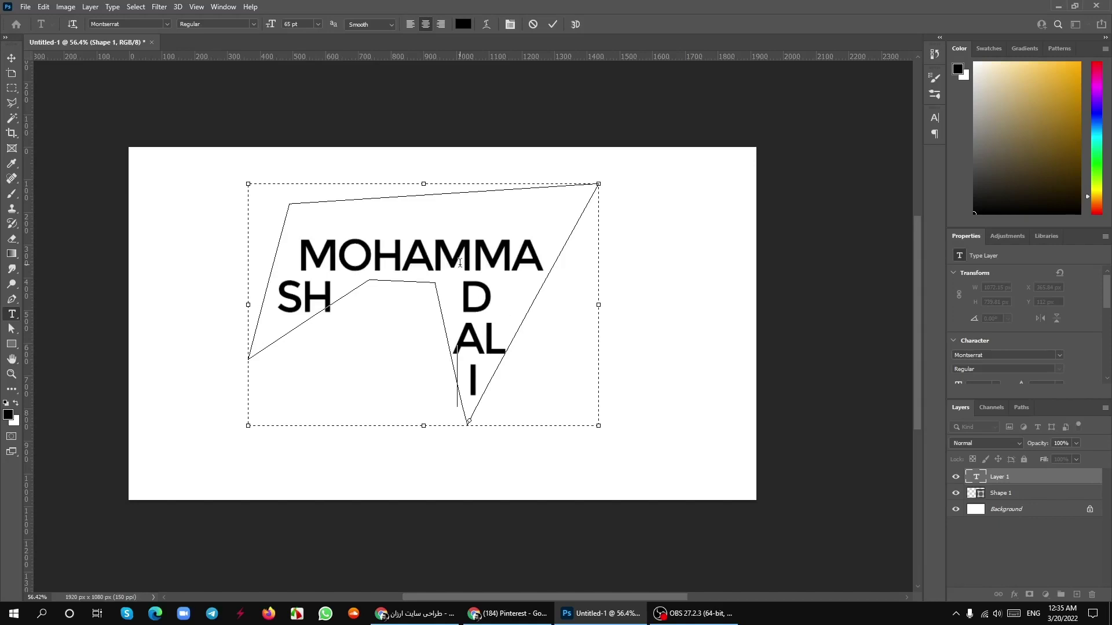
{"action": "key", "text": "ctrl+a"}
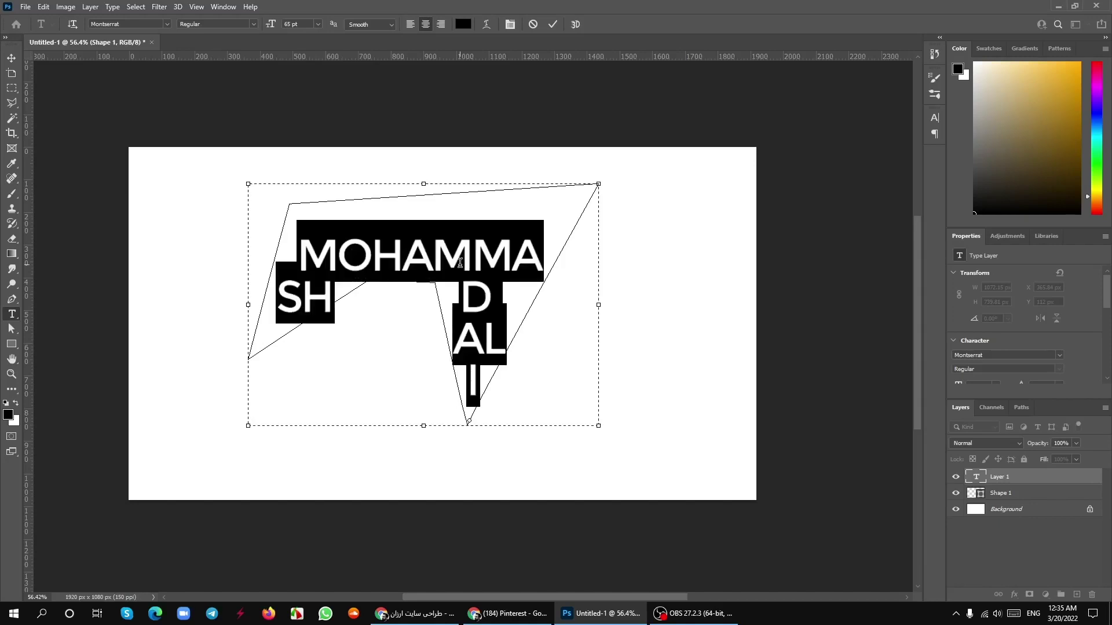
{"action": "left_click", "coordinate": [453, 267]}
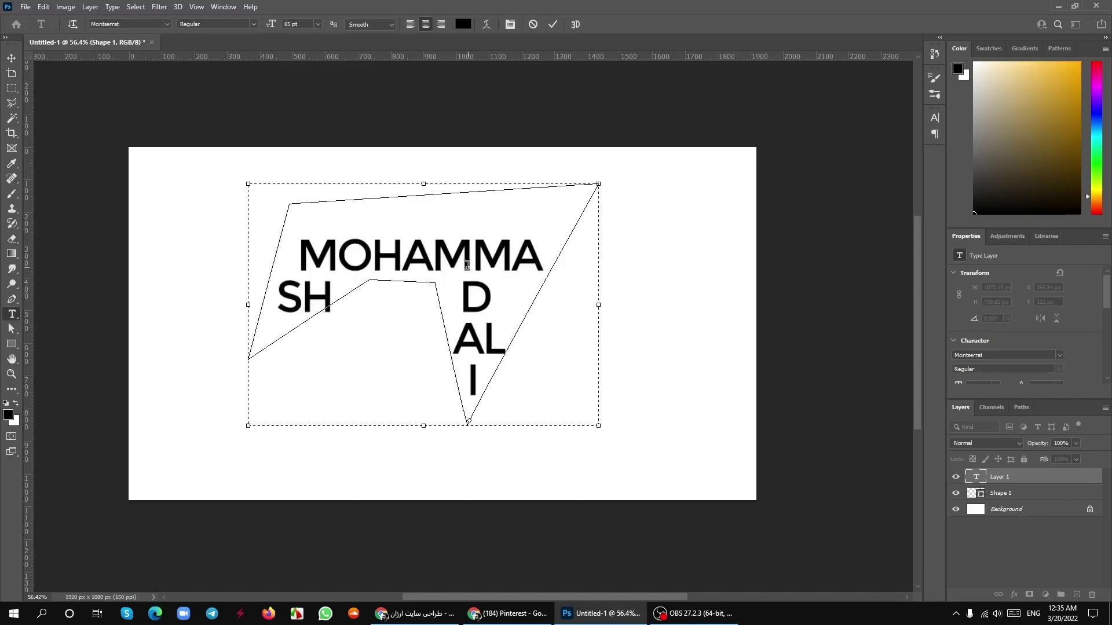
{"action": "key", "text": "ctrl+a"}
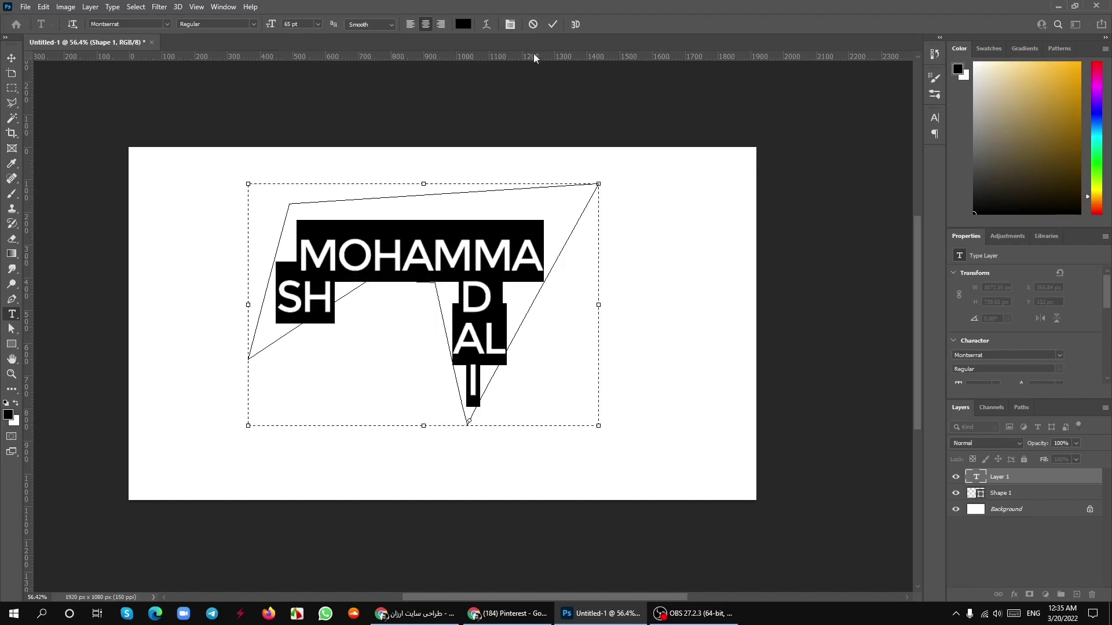
{"action": "left_click", "coordinate": [532, 24]}
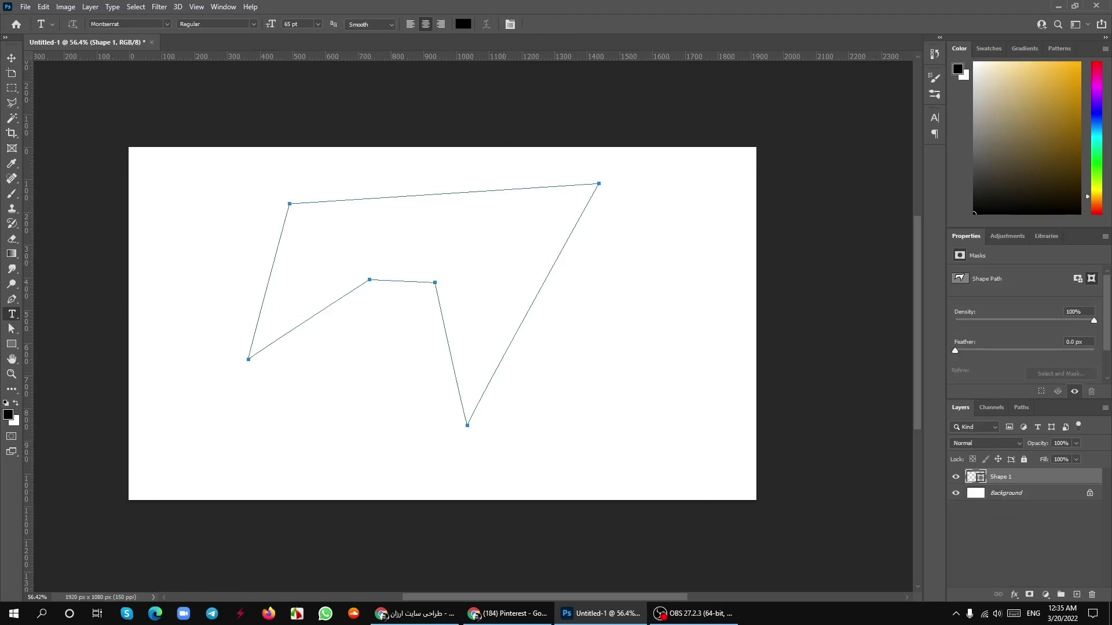
- Paste the architecture paragraph inside the polygon and set its type to 13 pt
{"action": "left_click", "coordinate": [469, 245]}
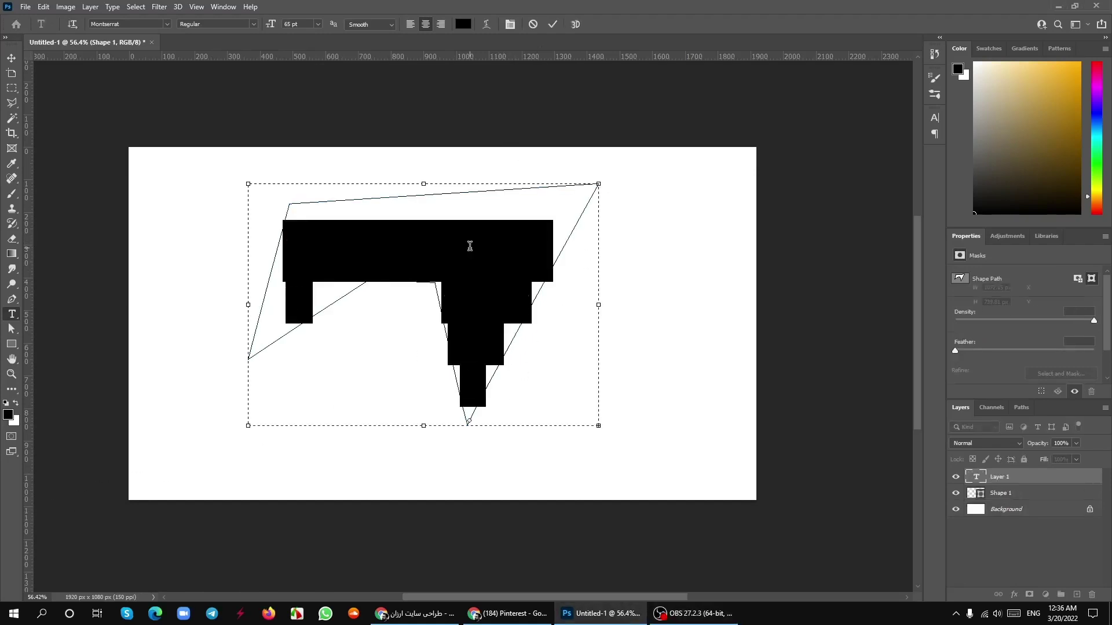
{"action": "type", "text": "An architect is a person"}
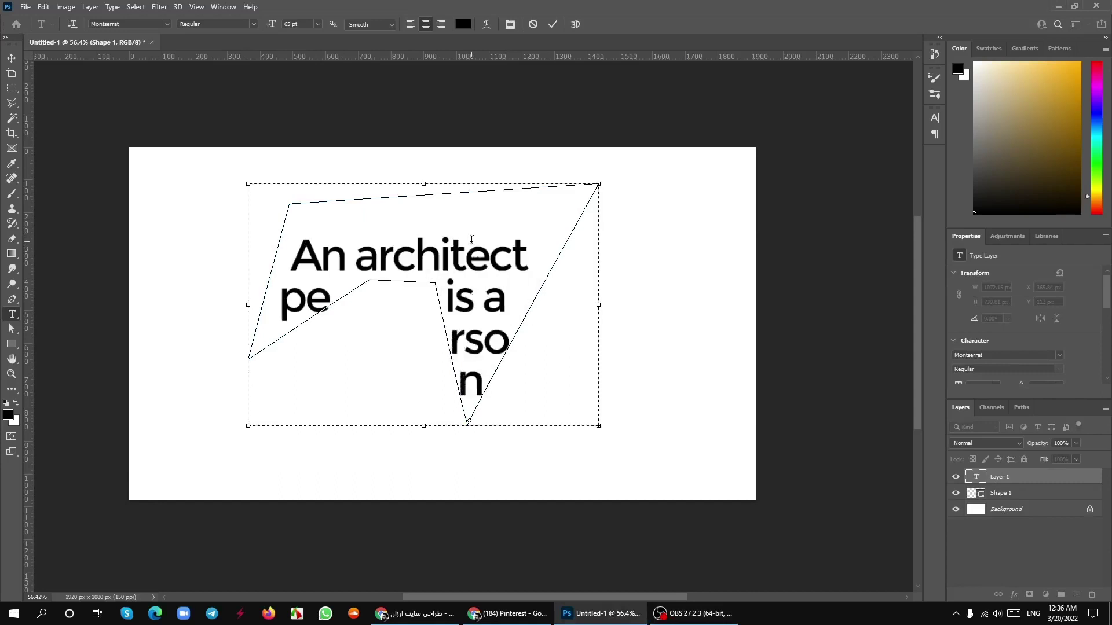
{"action": "key", "text": "ctrl+a"}
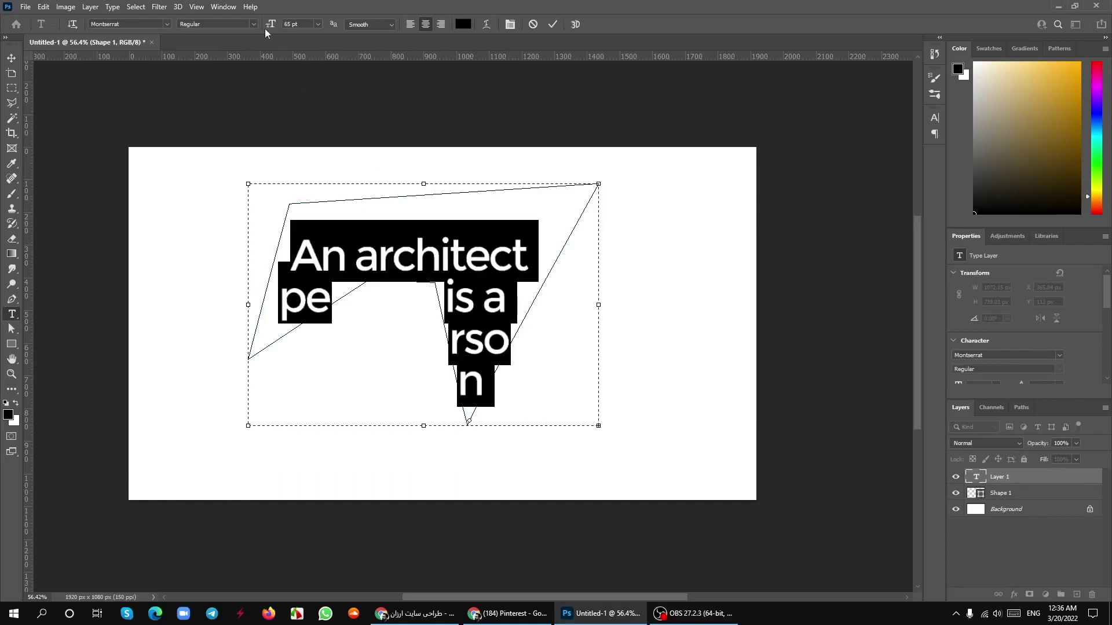
{"action": "left_click_drag", "start_coordinate": [264, 28], "coordinate": [234, 33]}
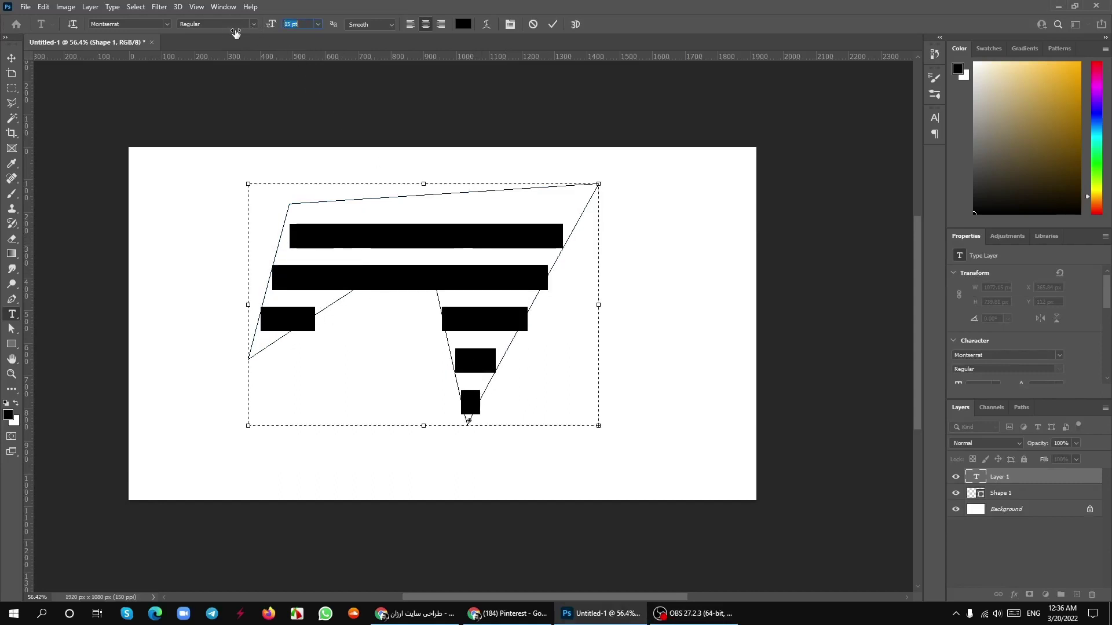
{"action": "left_click_drag", "start_coordinate": [234, 33], "coordinate": [235, 33]}
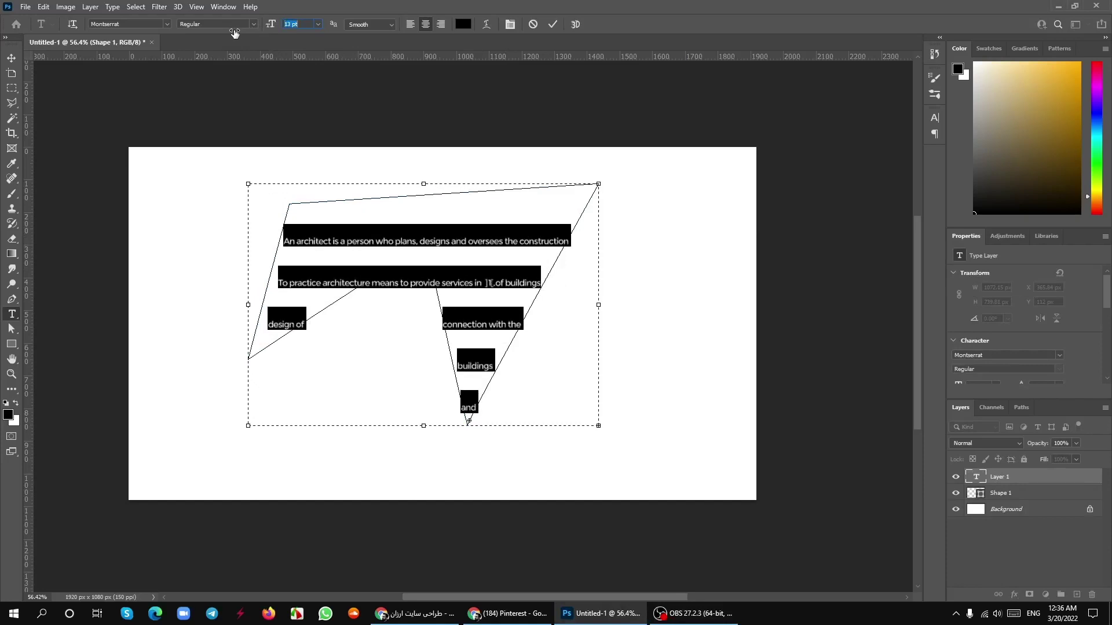
- Tighten the paragraph's leading and set tracking to -40, then commit the text
{"action": "left_click", "coordinate": [934, 118]}
{"action": "left_click", "coordinate": [844, 150]}
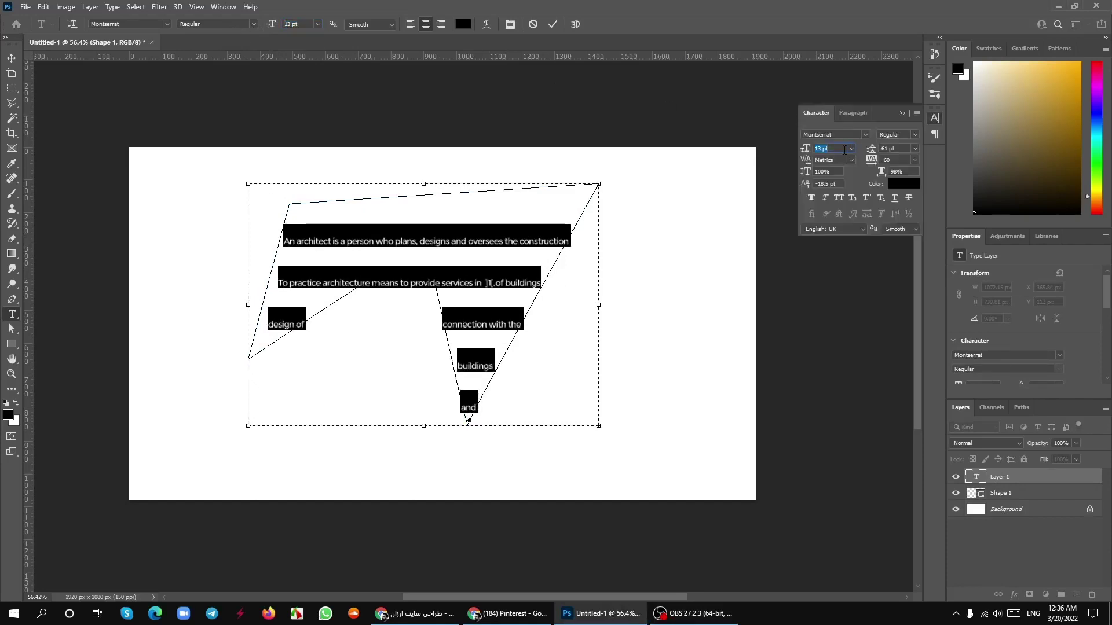
{"action": "mouse_move", "coordinate": [871, 151]}
{"action": "left_mouse_down"}
{"action": "mouse_move", "coordinate": [842, 151]}
{"action": "mouse_move", "coordinate": [874, 162]}
{"action": "left_mouse_up"}
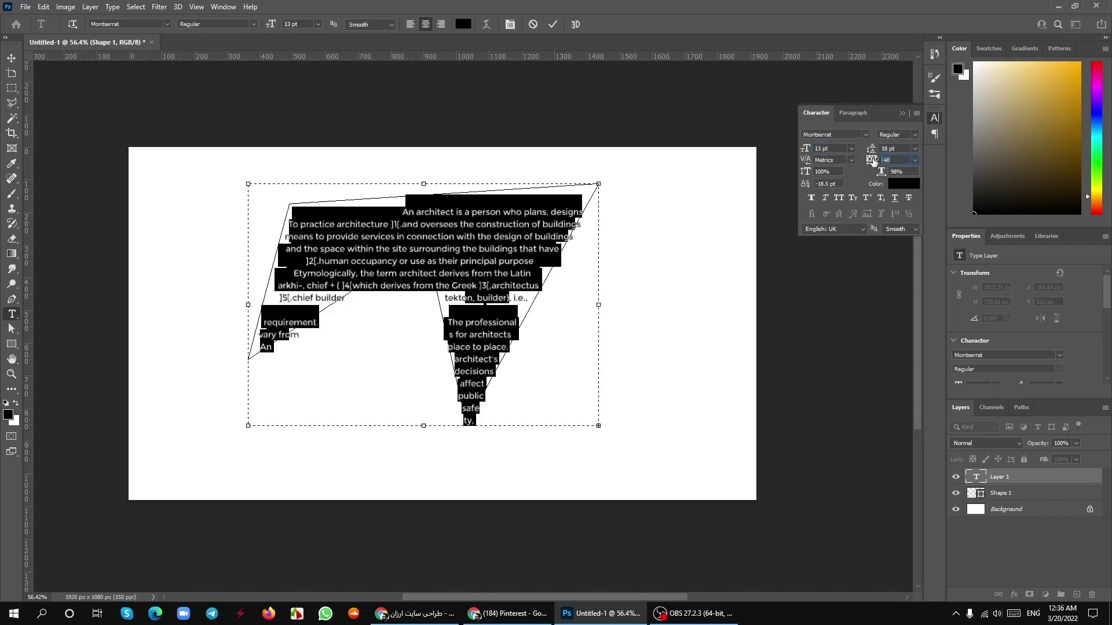
{"action": "left_click_drag", "start_coordinate": [875, 162], "coordinate": [903, 175]}
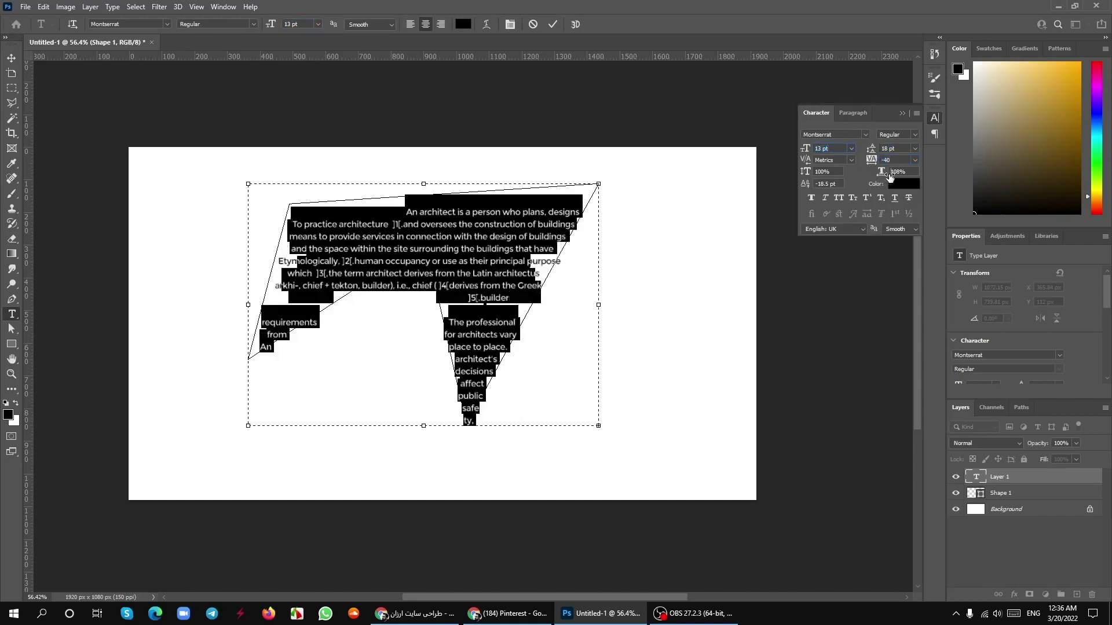
{"action": "left_click", "coordinate": [553, 24]}
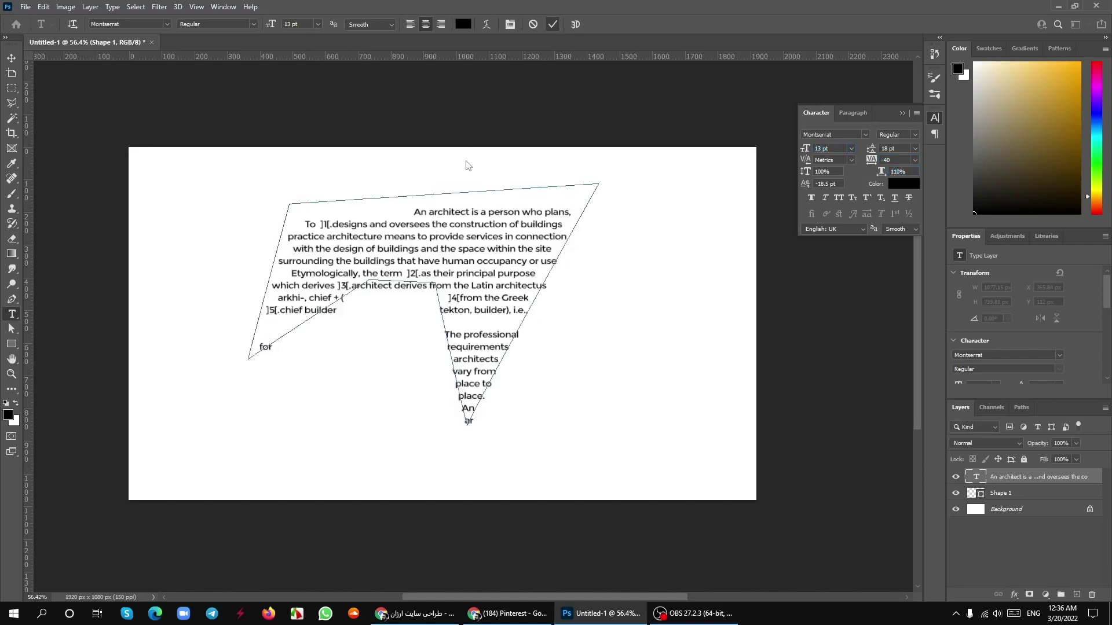
- Deselect the text layer and undo to remove the paragraph text
{"action": "left_click", "coordinate": [12, 58]}
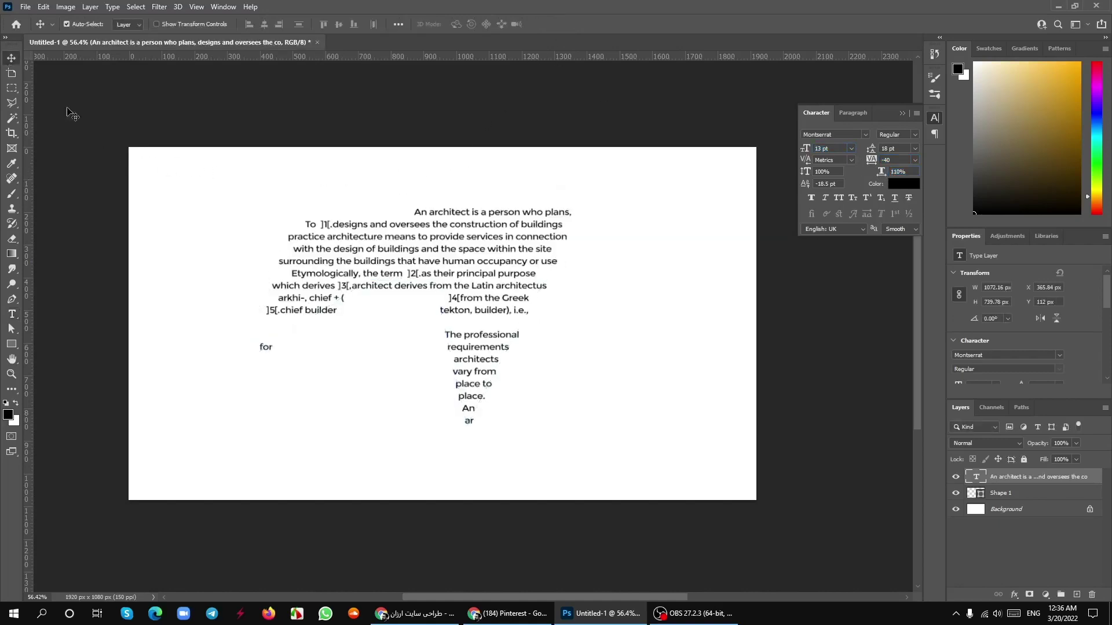
{"action": "left_click", "coordinate": [678, 359]}
{"action": "scroll", "coordinate": [502, 311], "scroll_direction": "up", "scroll_amount": 2}
{"action": "scroll", "coordinate": [501, 311], "scroll_direction": "down", "scroll_amount": 2}
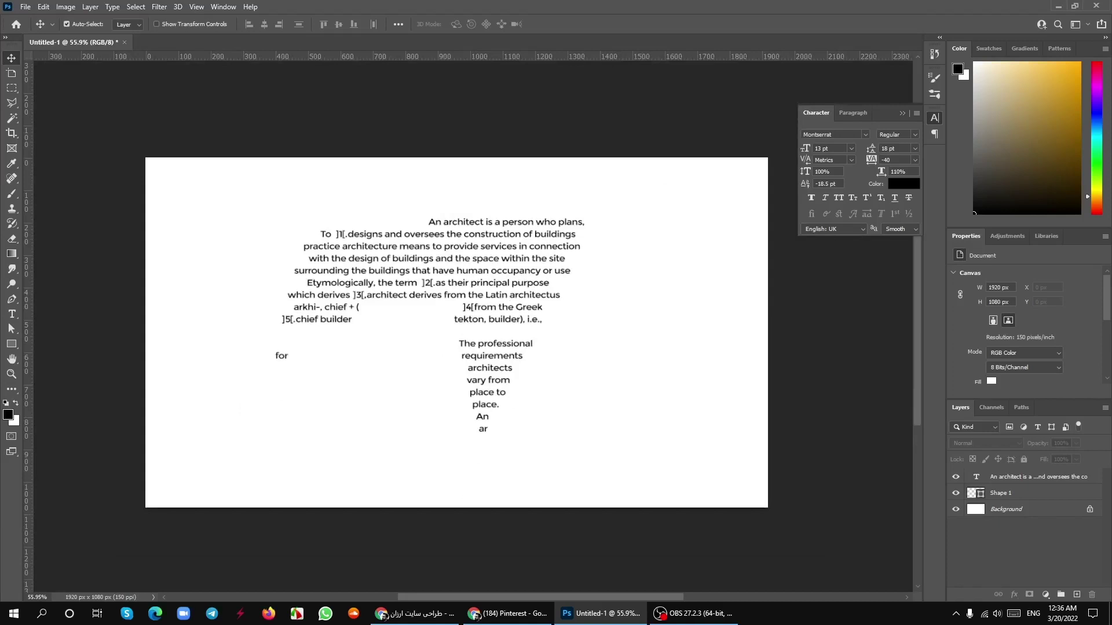
{"action": "key", "text": "ctrl+z"}
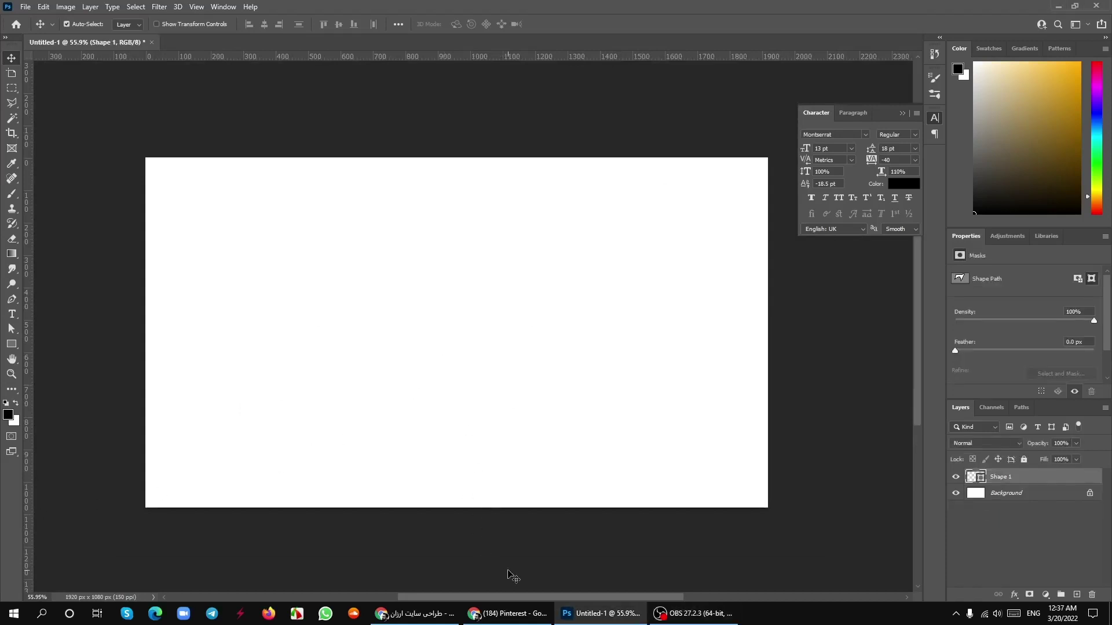
- Switch to the Pinterest browser window and browse the typography feed
{"action": "left_click", "coordinate": [489, 615]}
{"action": "mouse_move", "coordinate": [551, 407]}
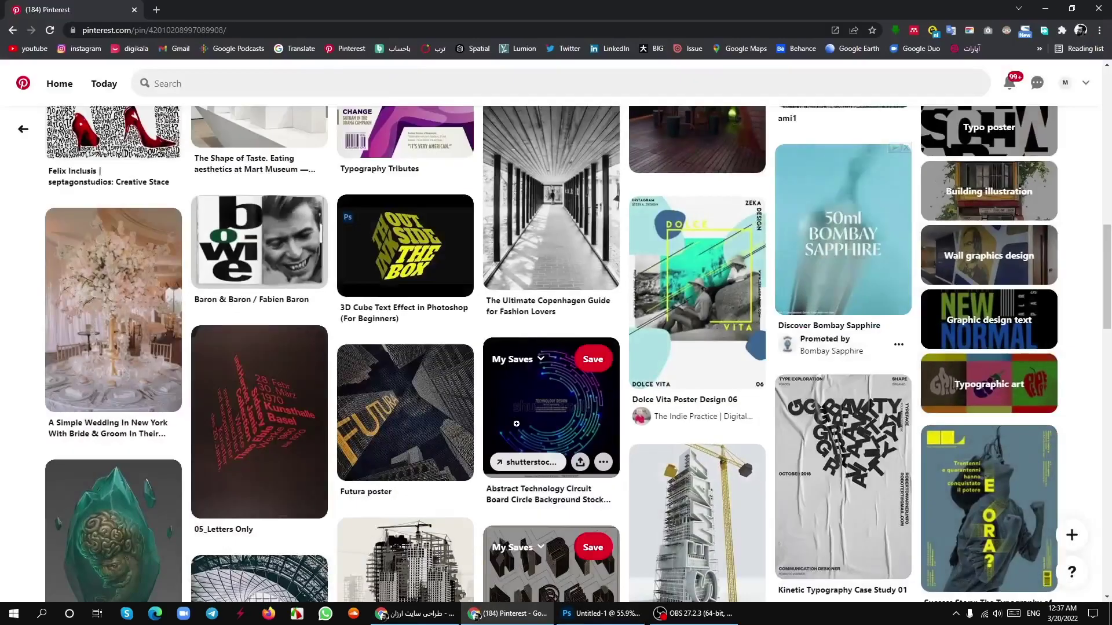
{"action": "scroll", "coordinate": [514, 393], "scroll_direction": "up", "scroll_amount": 5}
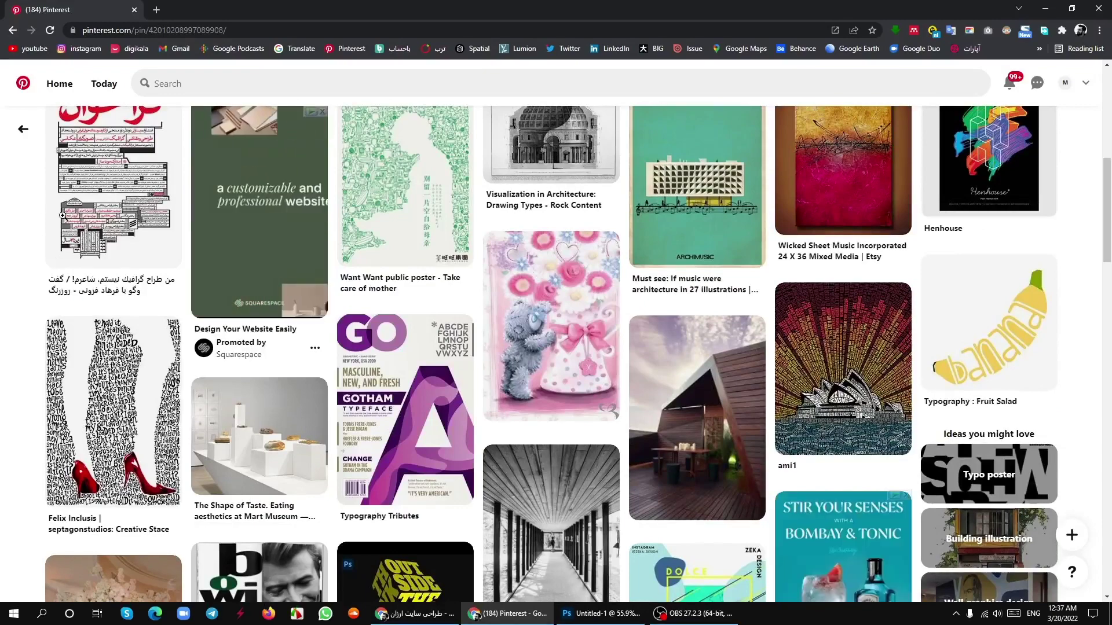
{"action": "scroll", "coordinate": [393, 274], "scroll_direction": "up", "scroll_amount": 7}
{"action": "mouse_move", "coordinate": [259, 569]}
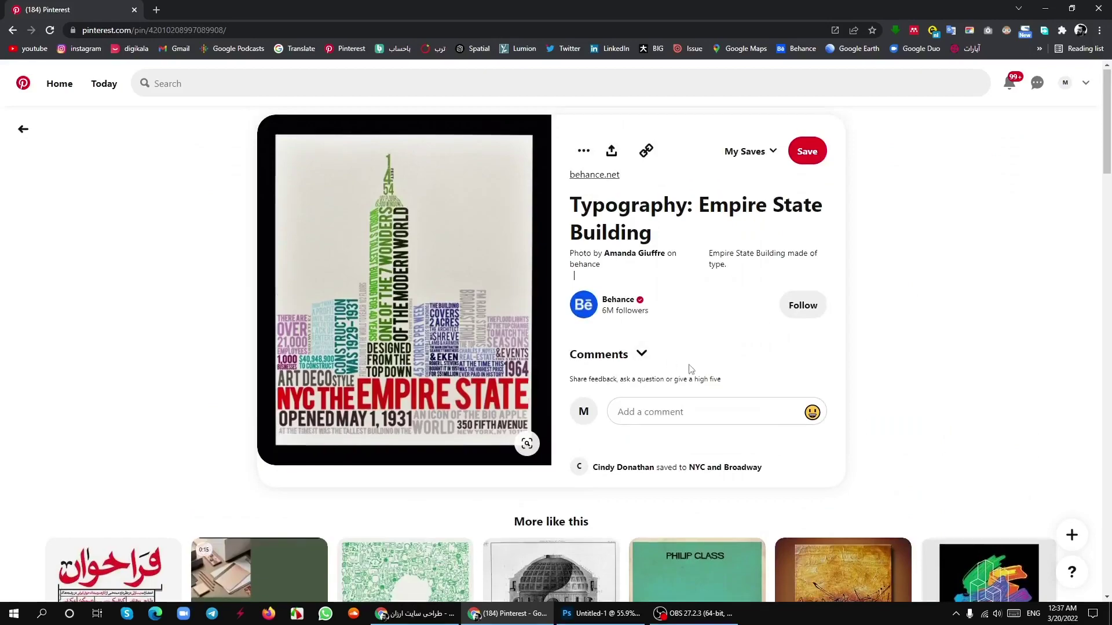
{"action": "scroll", "coordinate": [689, 368], "scroll_direction": "down", "scroll_amount": 7}
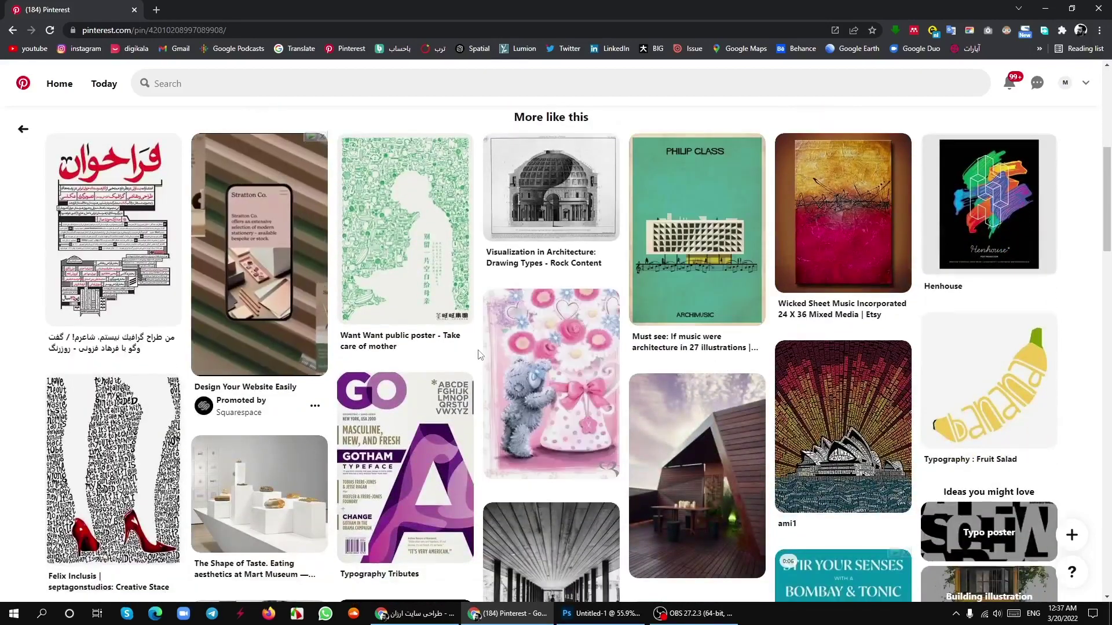
- Return to the previous pin and open the Autumn 2013 McGill lecture poster pin
{"action": "left_click", "coordinate": [13, 29]}
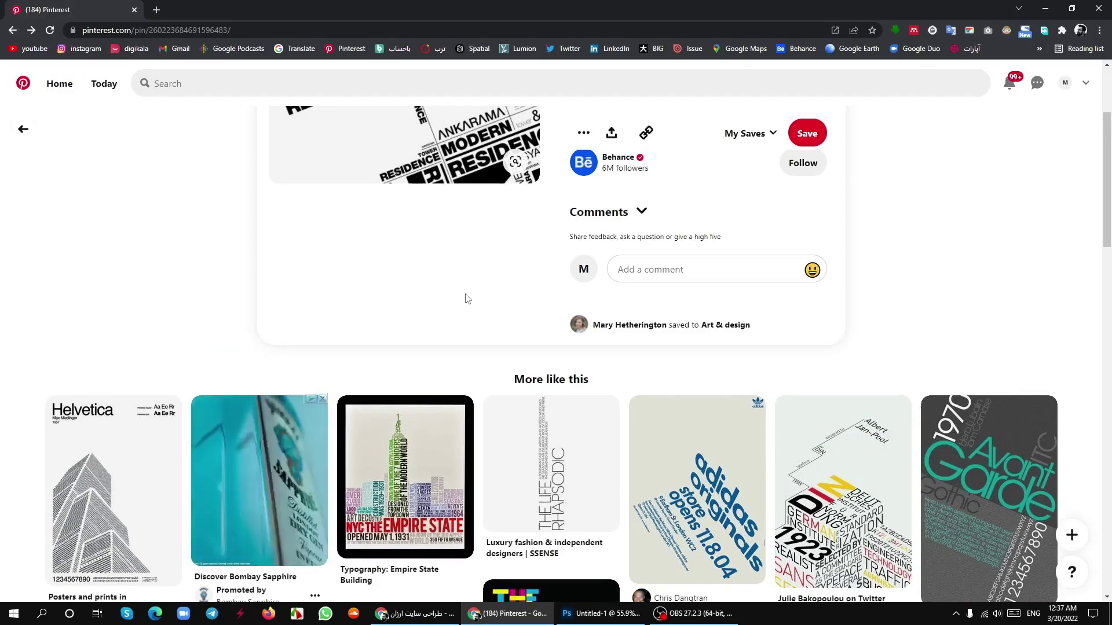
{"action": "scroll", "coordinate": [465, 297], "scroll_direction": "down", "scroll_amount": 7}
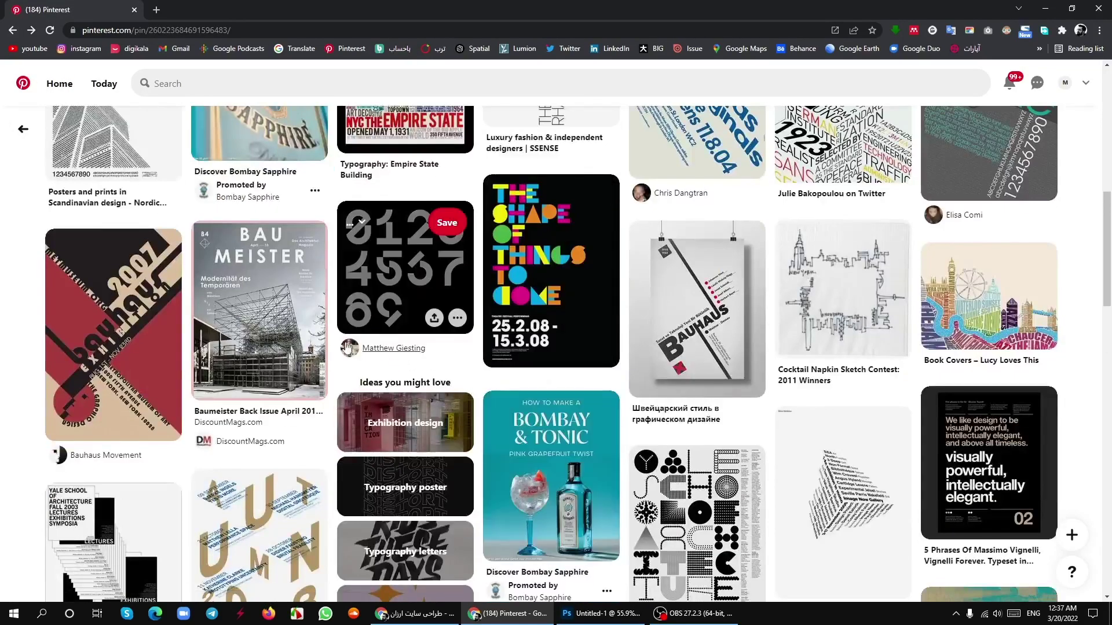
{"action": "scroll", "coordinate": [405, 272], "scroll_direction": "down", "scroll_amount": 4}
{"action": "left_click", "coordinate": [263, 340]}
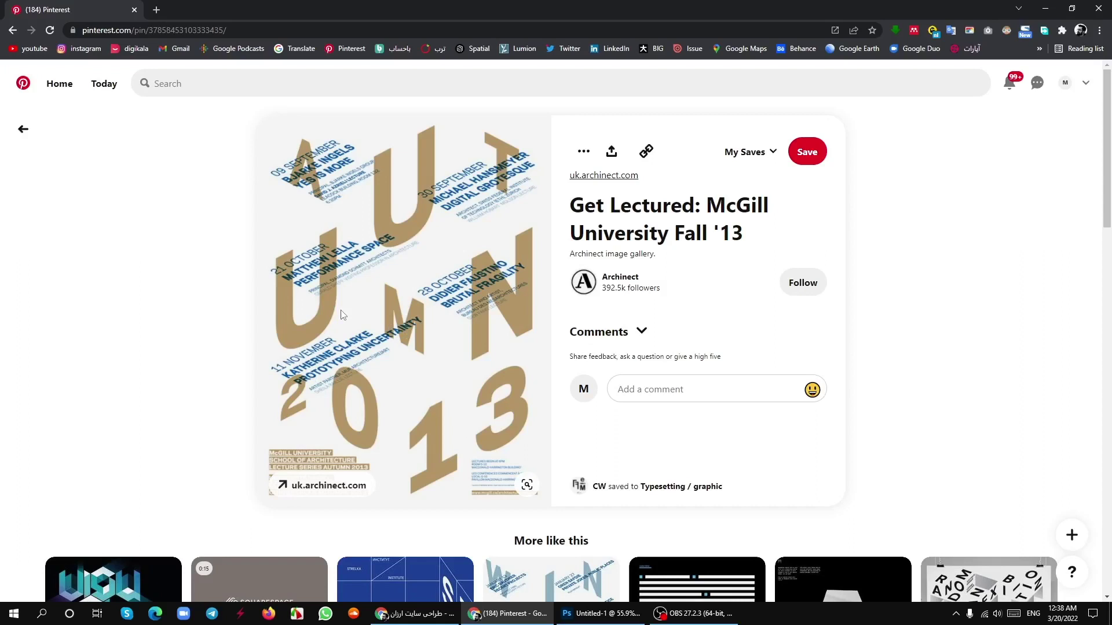
{"action": "scroll", "coordinate": [546, 311], "scroll_direction": "down", "scroll_amount": 5}
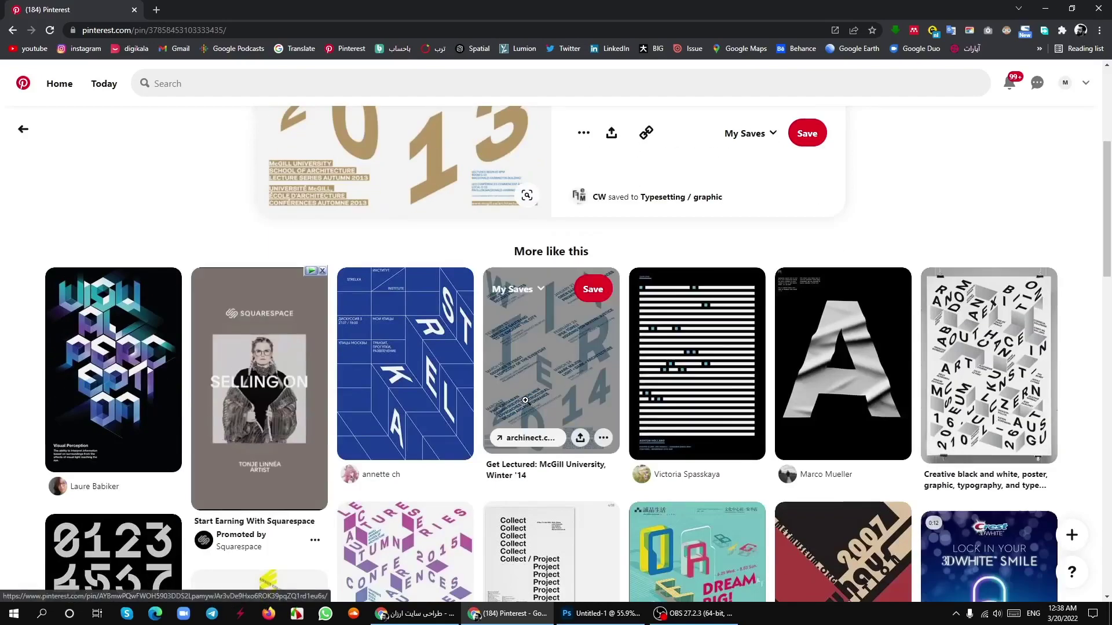
{"action": "mouse_move", "coordinate": [405, 363]}
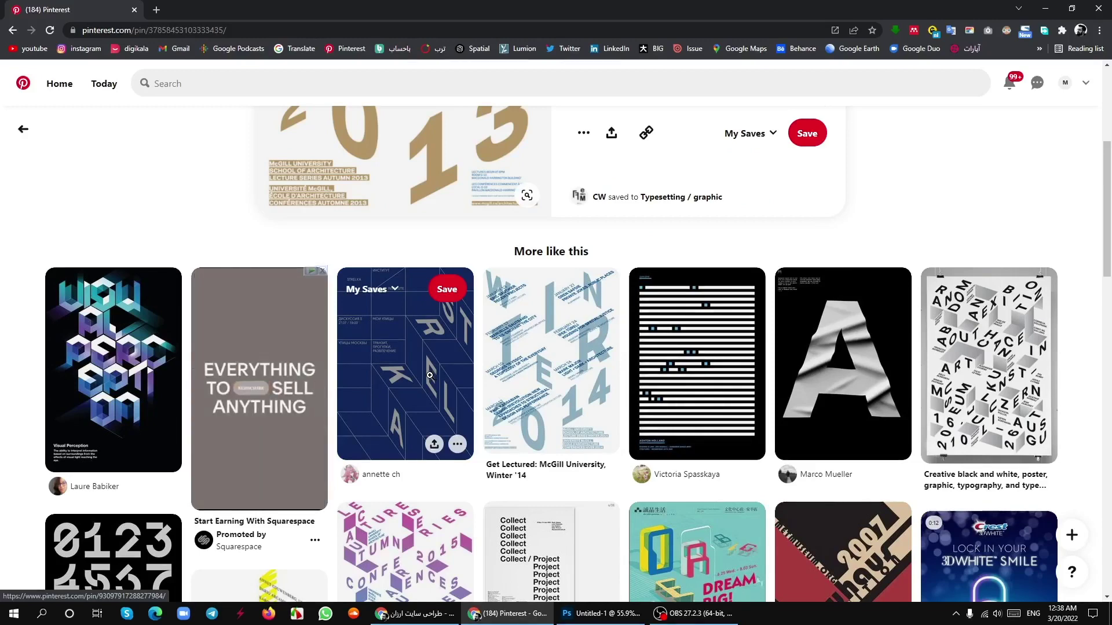
{"action": "scroll", "coordinate": [479, 397], "scroll_direction": "down", "scroll_amount": 3}
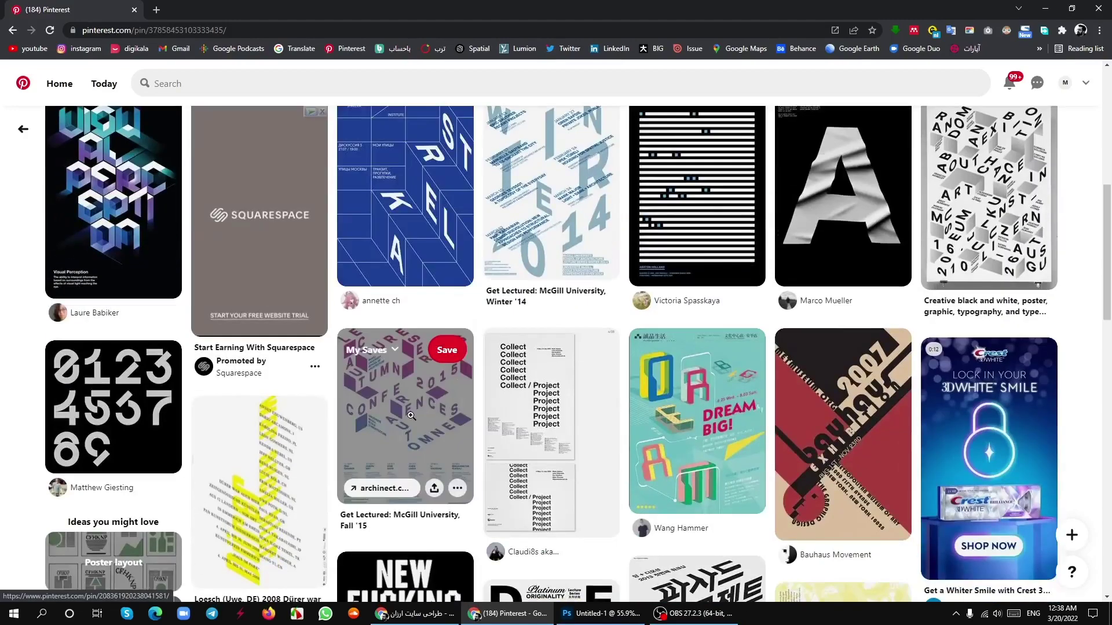
{"action": "scroll", "coordinate": [411, 420], "scroll_direction": "down", "scroll_amount": 2}
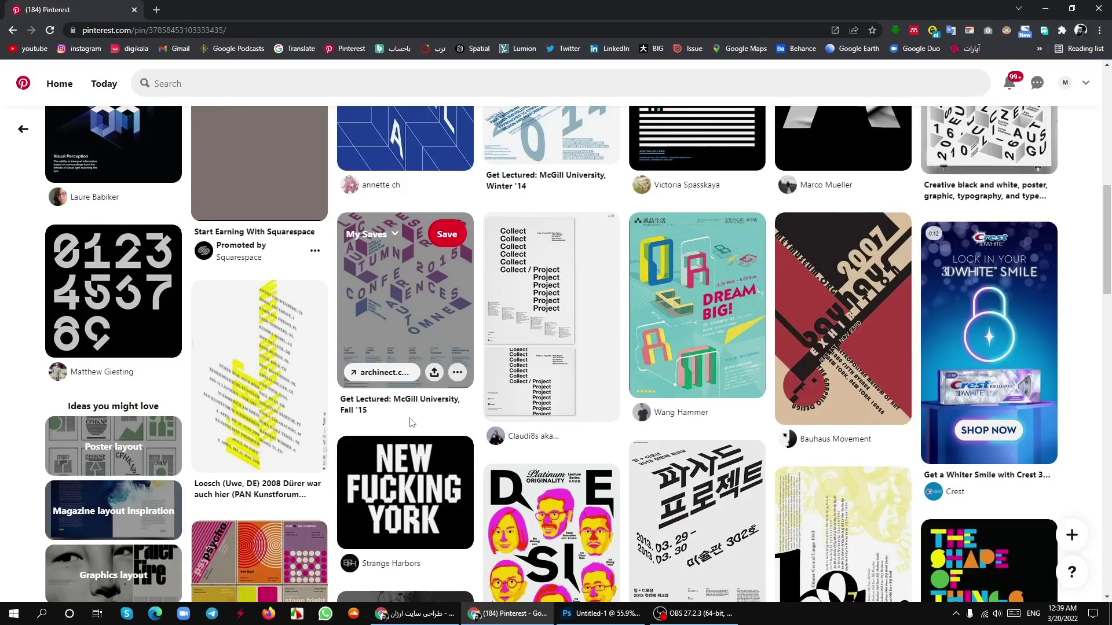
{"action": "scroll", "coordinate": [411, 422], "scroll_direction": "down", "scroll_amount": 4}
{"action": "scroll", "coordinate": [412, 422], "scroll_direction": "down", "scroll_amount": 1}
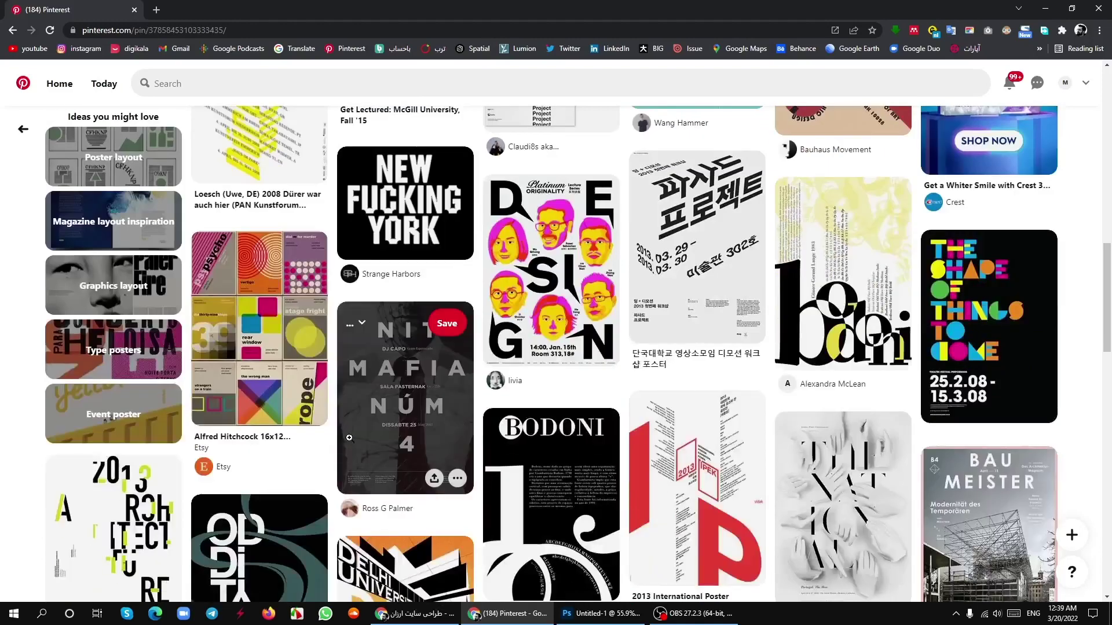